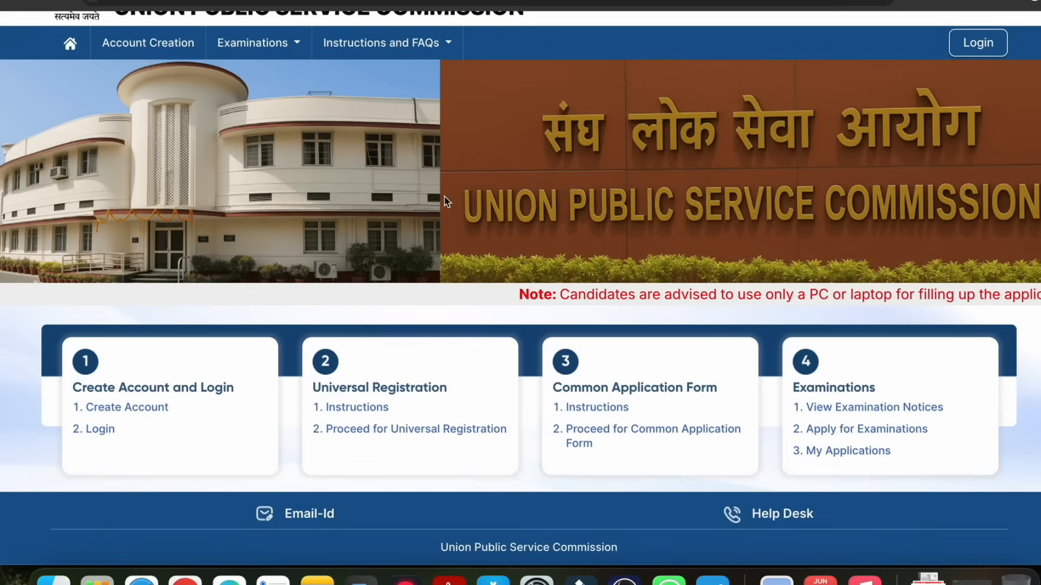
Examine the four application stages on the UPSC home page, including Universal Registration.
scroll(379, 296, up, 3)
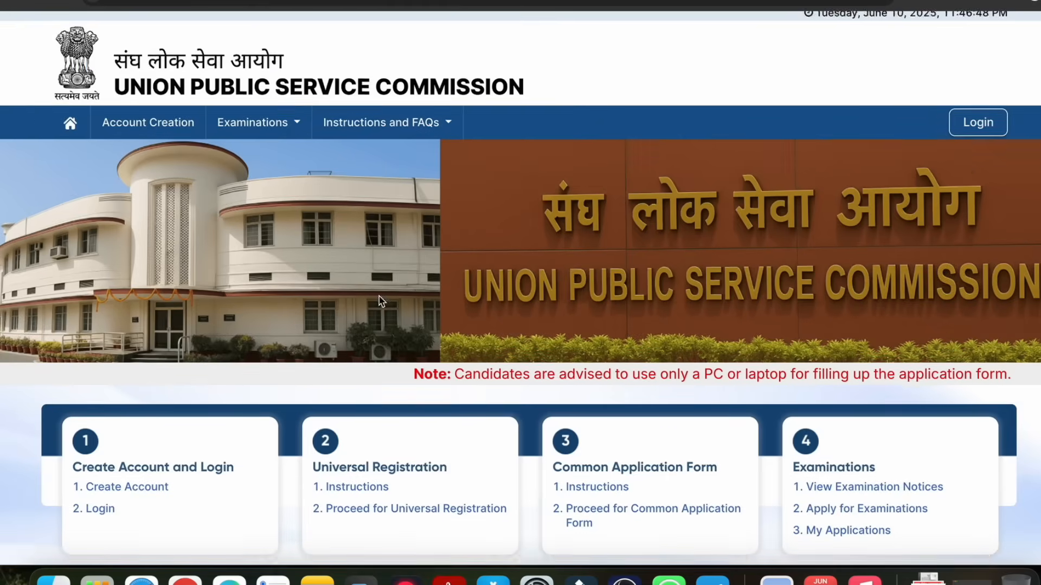
scroll(379, 287, down, 1)
scroll(382, 293, down, 2)
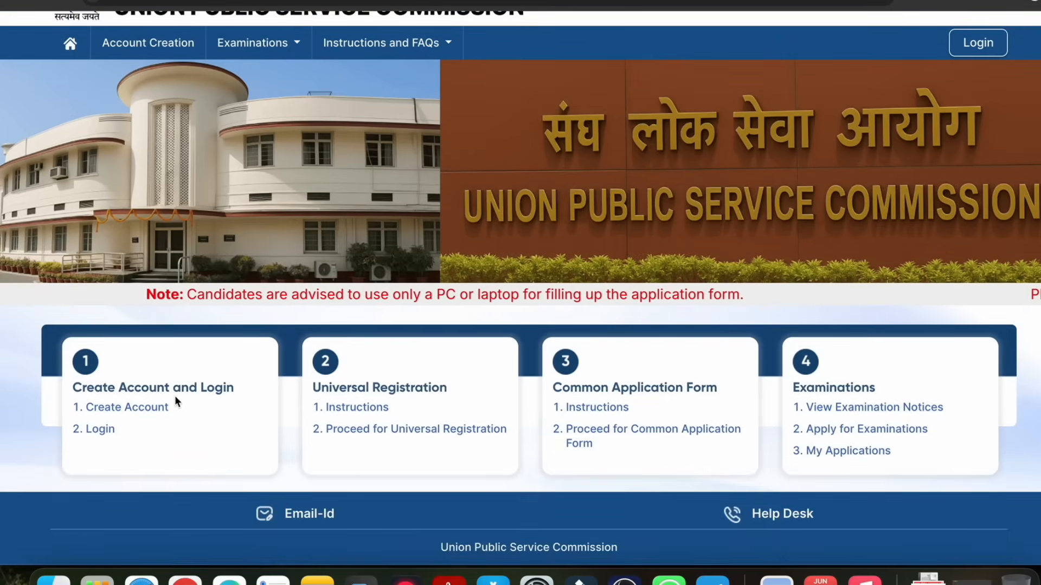
drag(357, 388, 410, 388)
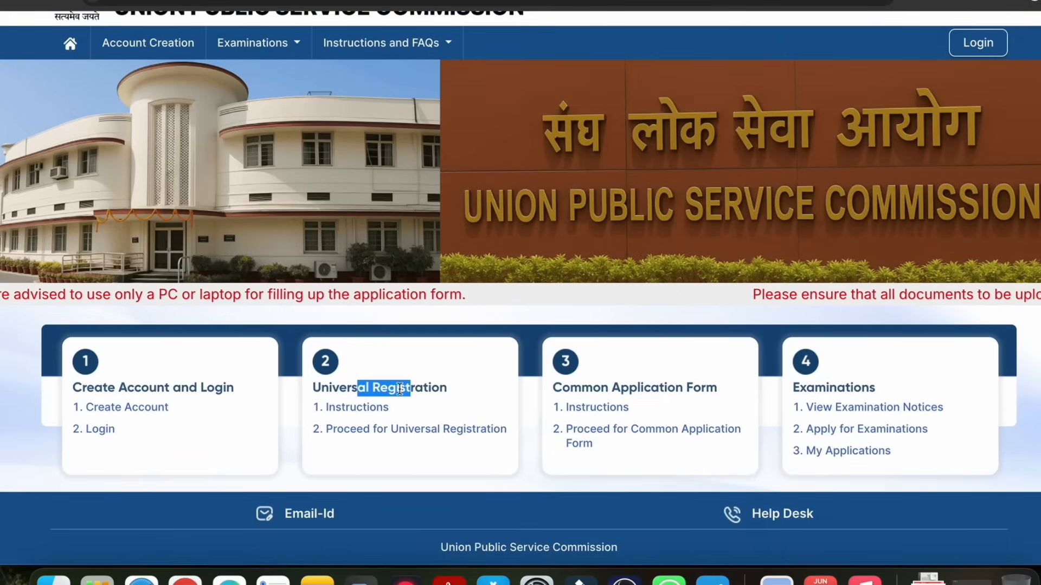
click(390, 392)
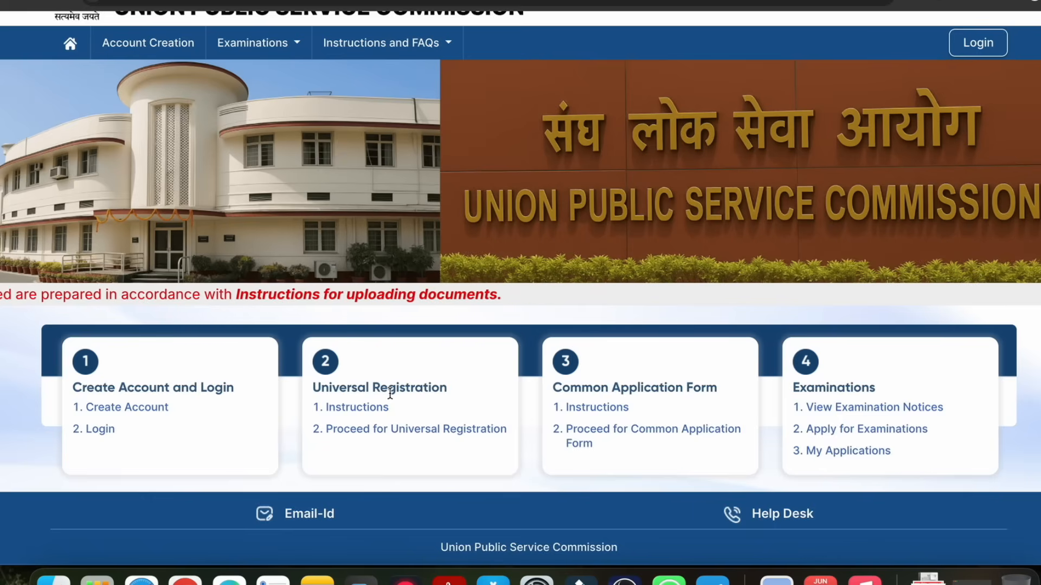
scroll(354, 390, up, 3)
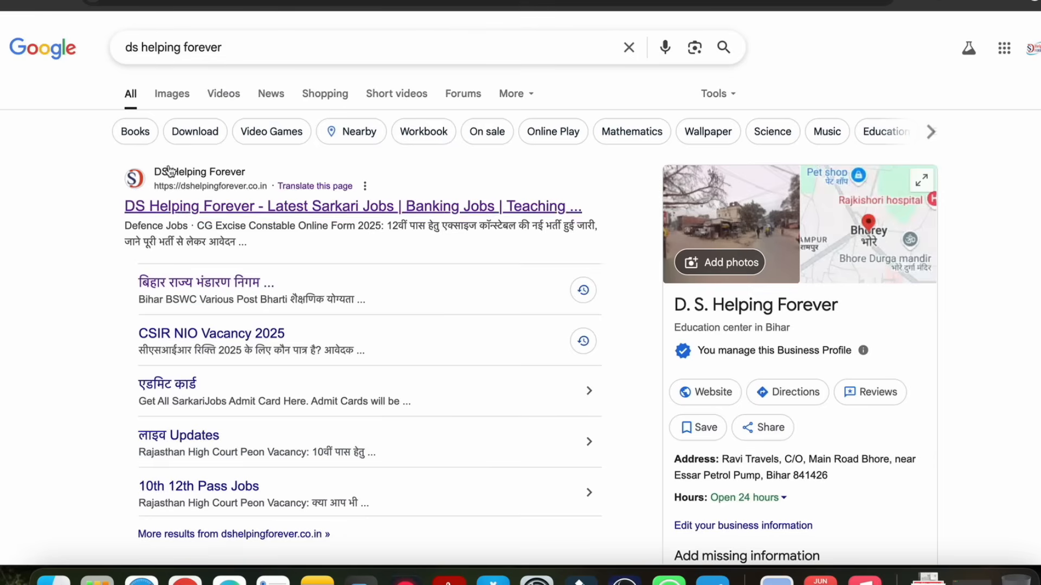
Open the DS Helping Forever website from the Google results and look over its job listings.
click(222, 195)
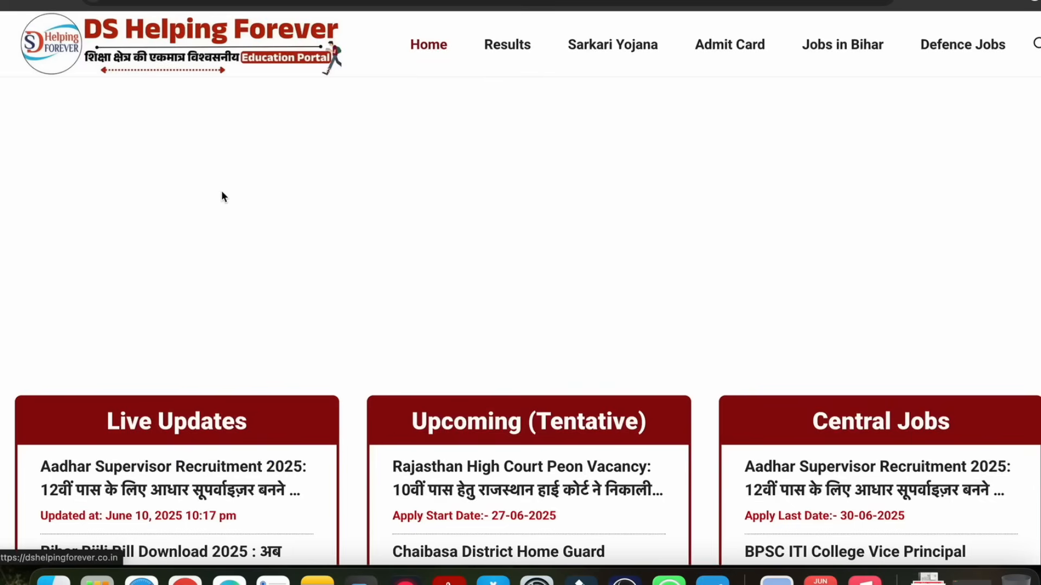
scroll(221, 197, down, 4)
scroll(328, 200, down, 3)
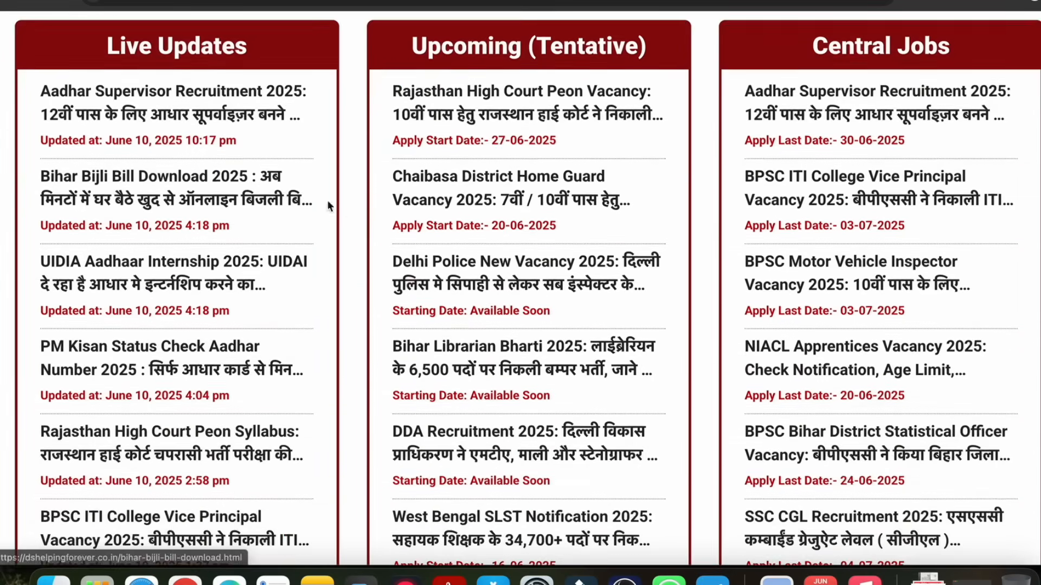
scroll(360, 193, down, 10)
scroll(361, 192, up, 12)
scroll(361, 193, up, 5)
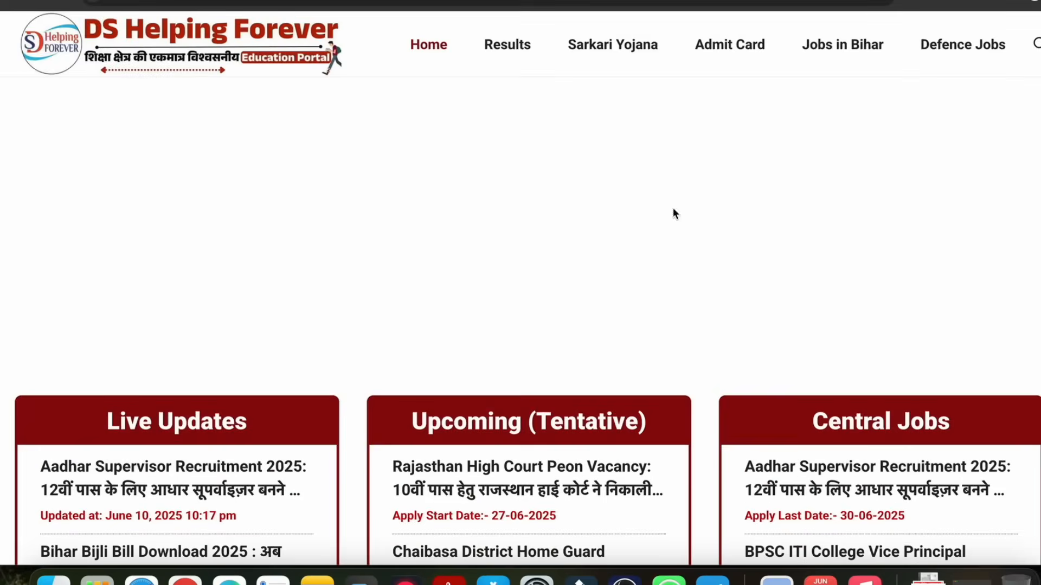
Search the DS Helping Forever website for "cds".
click(1036, 44)
click(425, 179)
text(cds)
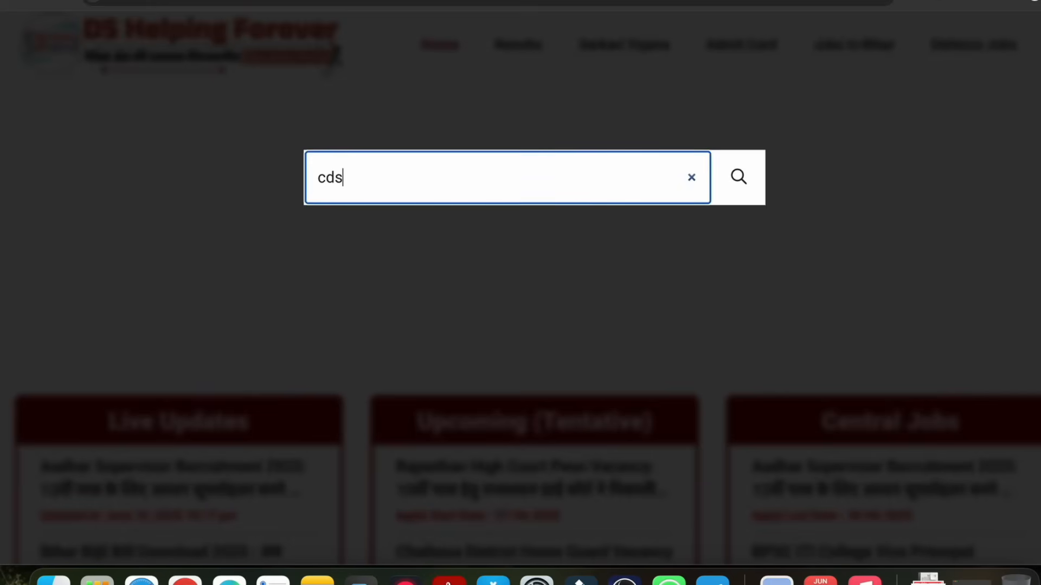
key(Return)
scroll(406, 200, down, 3)
scroll(408, 204, down, 2)
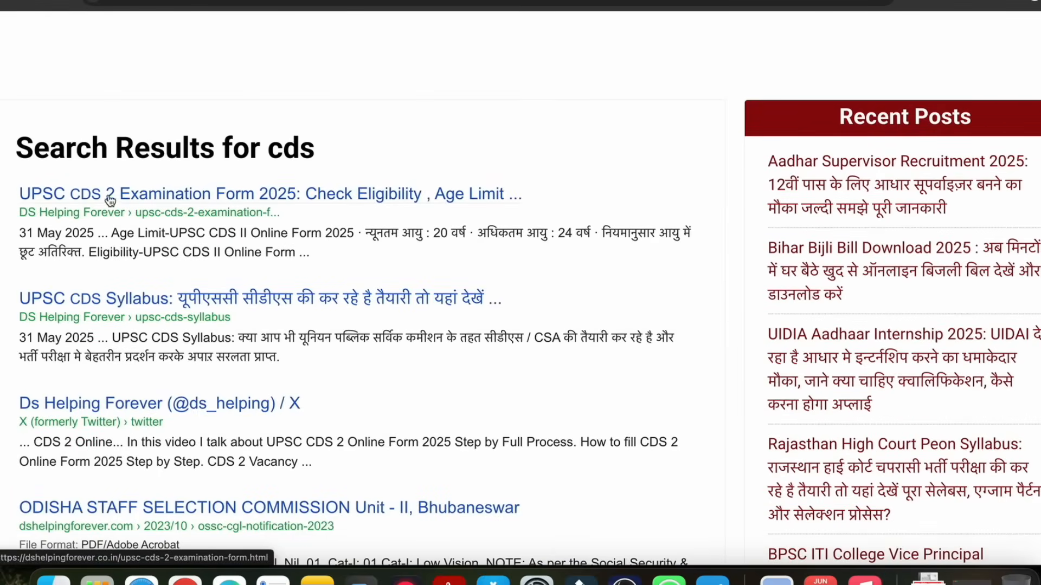
Open the UPSC CDS 2 Examination Form 2025 article and follow its Apply Online website link.
click(247, 200)
scroll(406, 290, down, 15)
scroll(417, 282, down, 20)
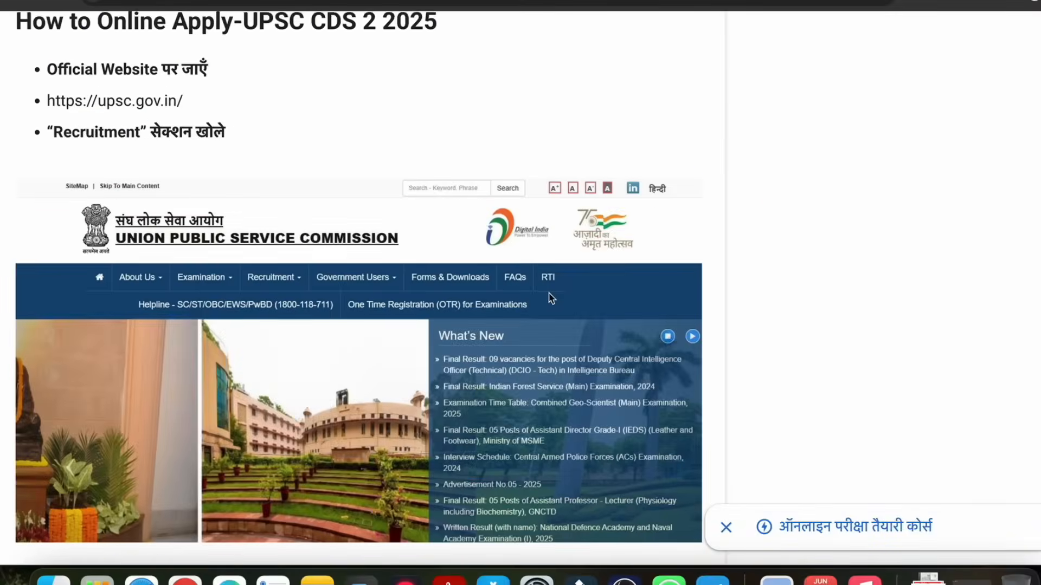
scroll(549, 297, down, 10)
click(176, 191)
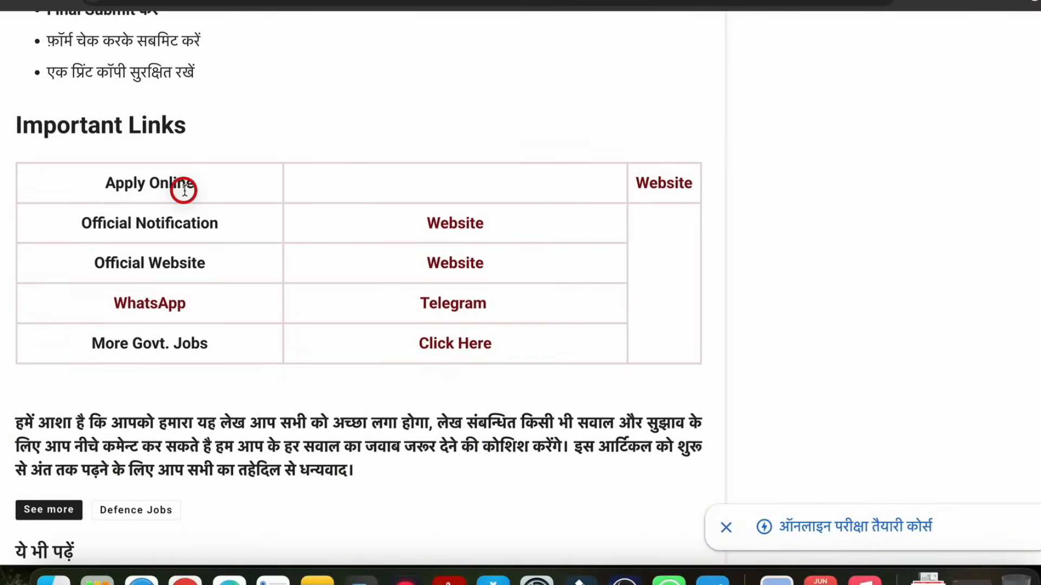
drag(139, 185, 180, 185)
click(180, 185)
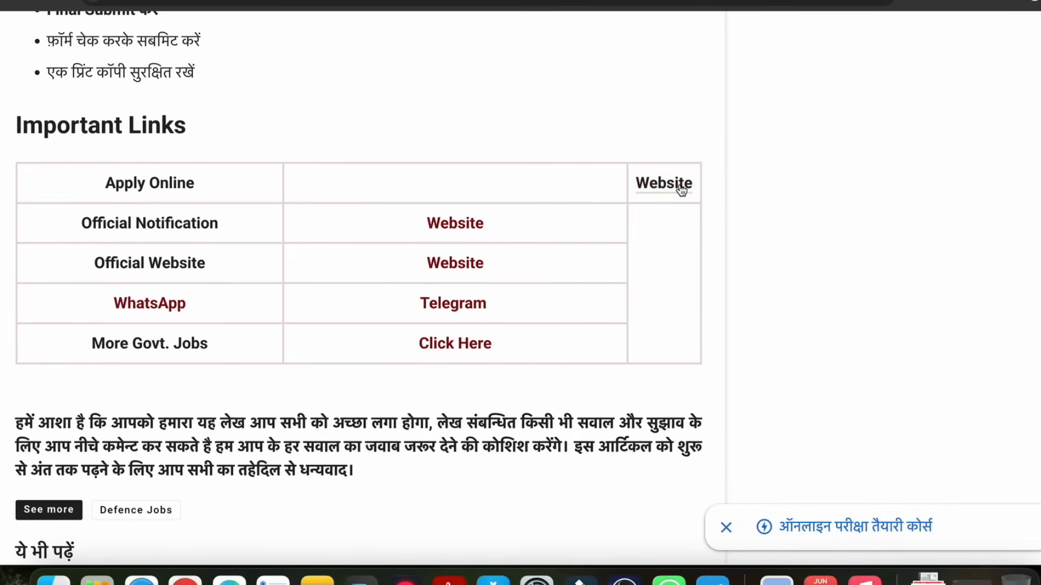
click(680, 186)
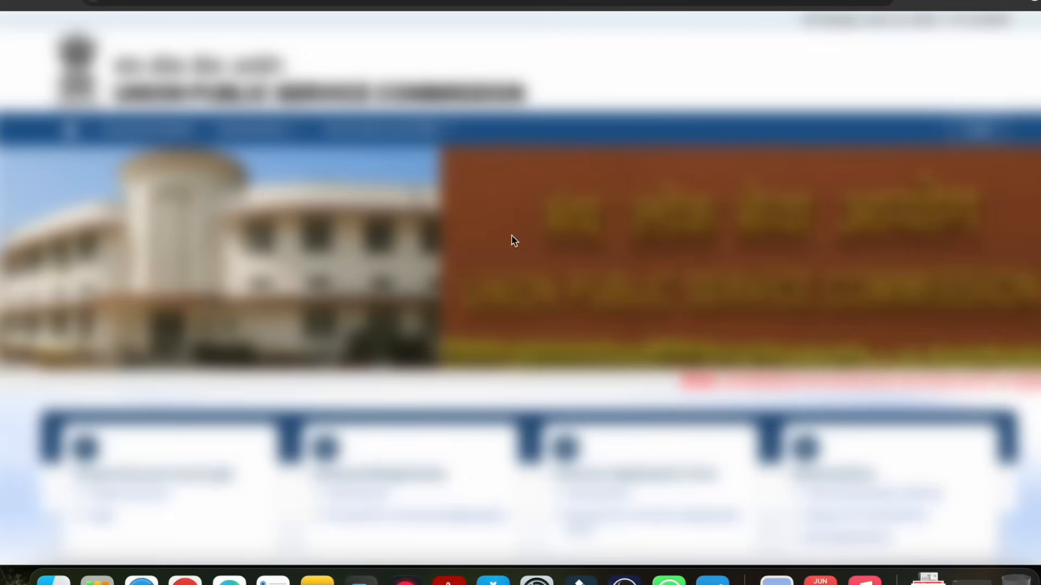
Start creating a UPSC account, accept the declaration on the account instructions and proceed to email verification.
scroll(478, 237, down, 2)
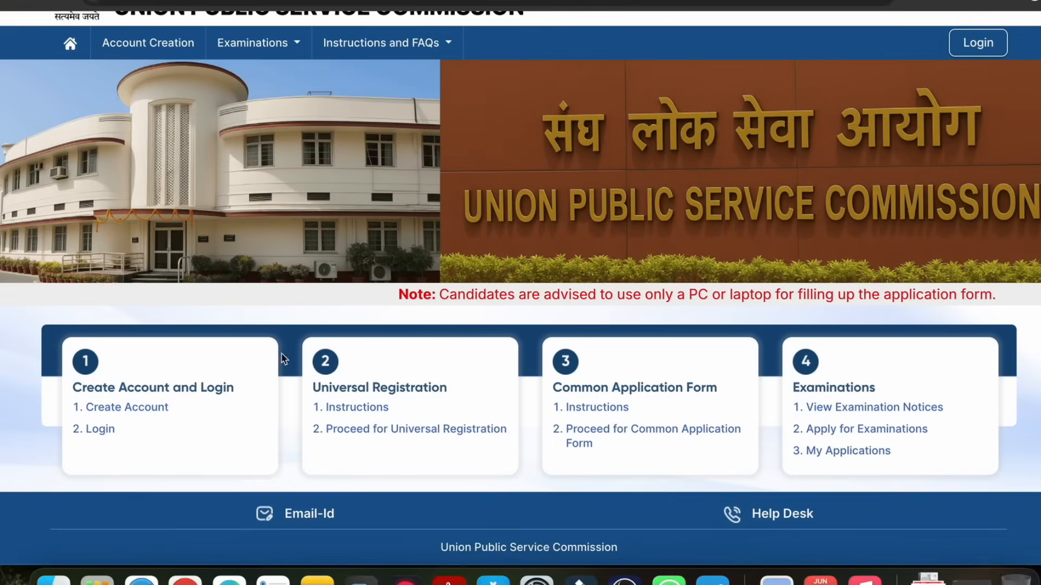
drag(123, 389, 195, 389)
drag(322, 388, 417, 390)
drag(600, 389, 694, 389)
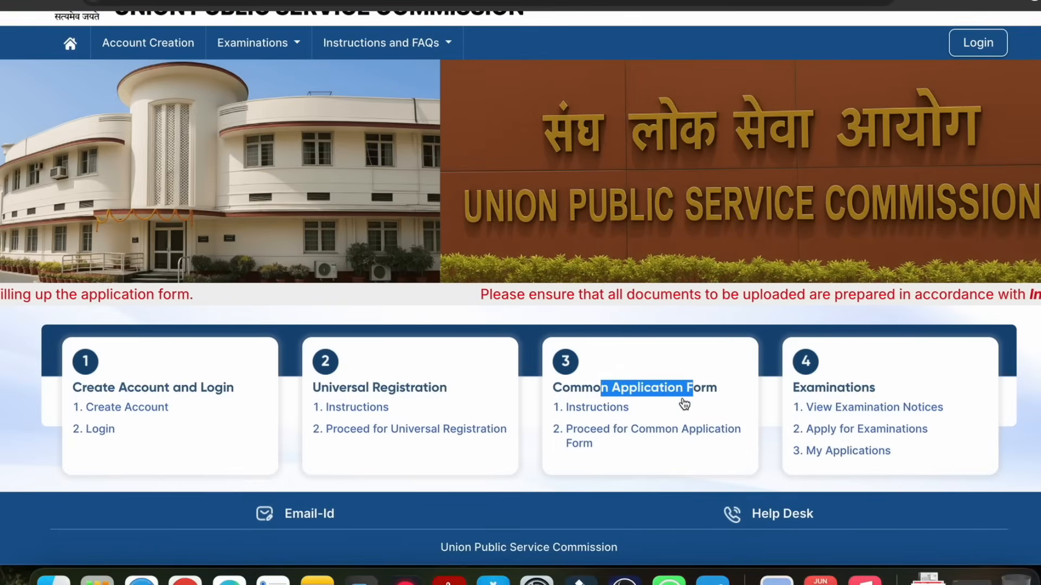
click(526, 365)
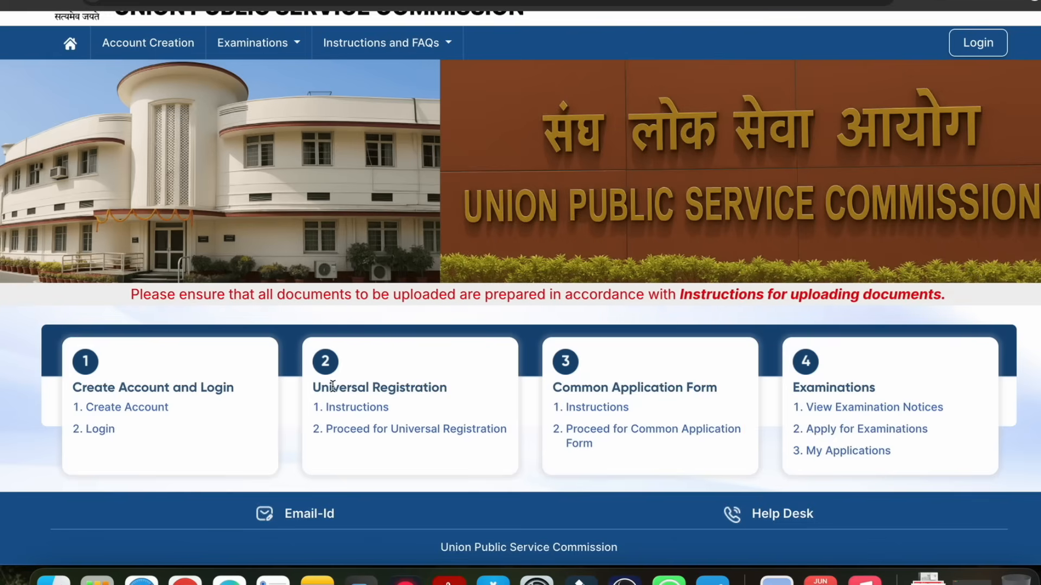
click(125, 408)
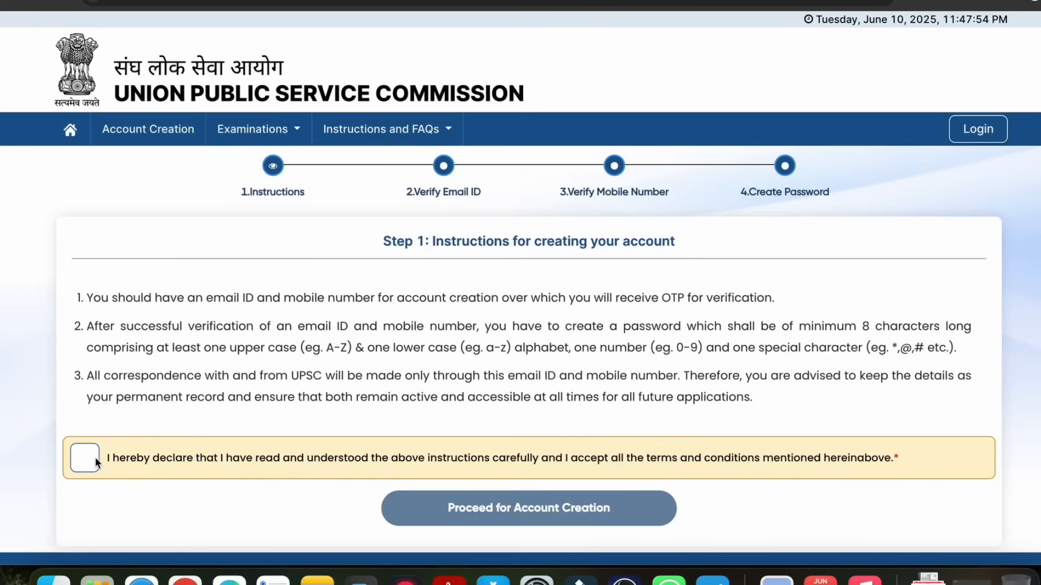
click(96, 458)
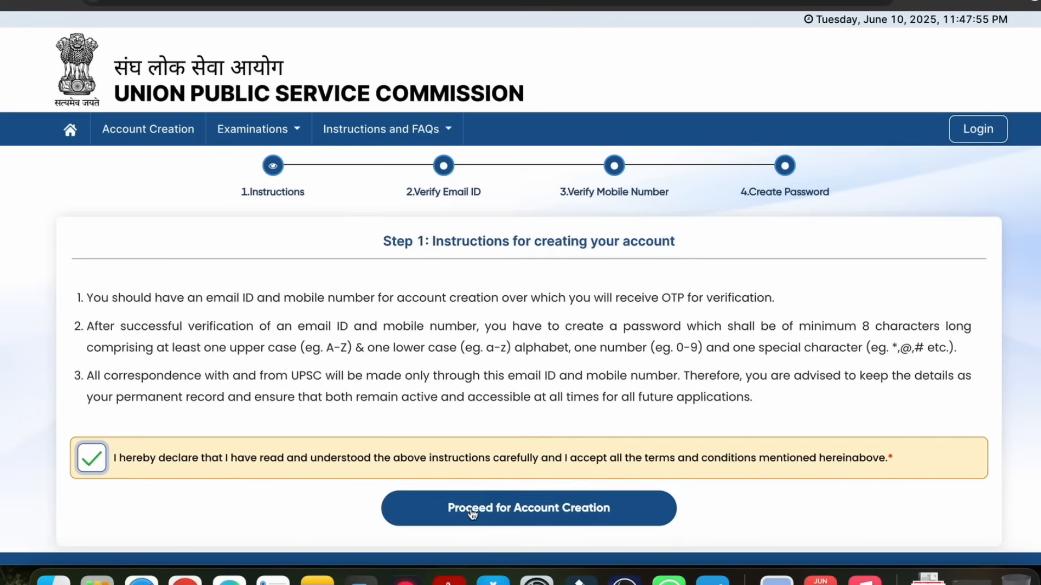
click(565, 509)
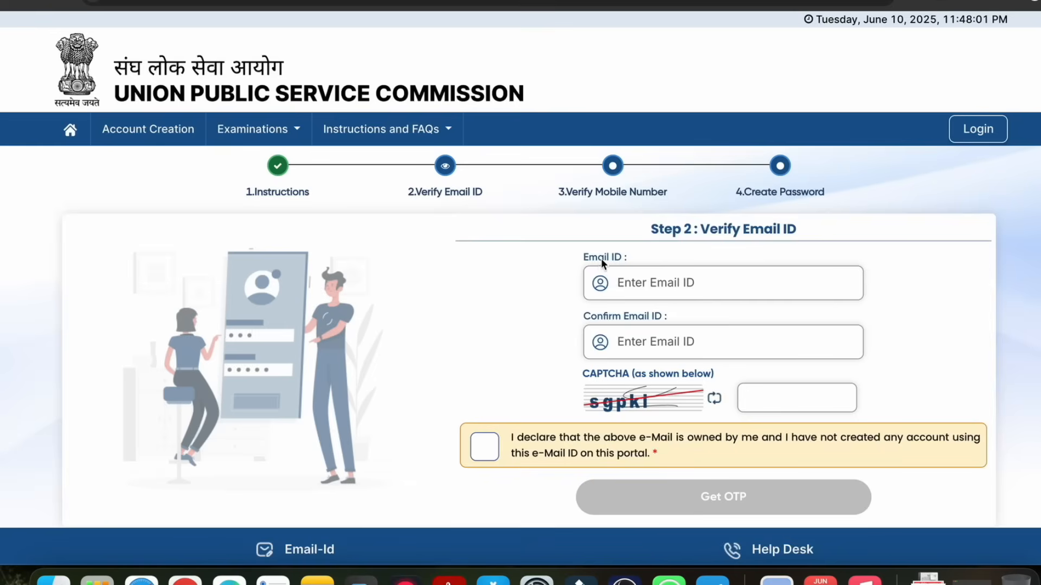
Go over the email verification fields and accept the declaration of email ownership.
drag(598, 319, 643, 322)
click(646, 338)
click(786, 408)
click(484, 465)
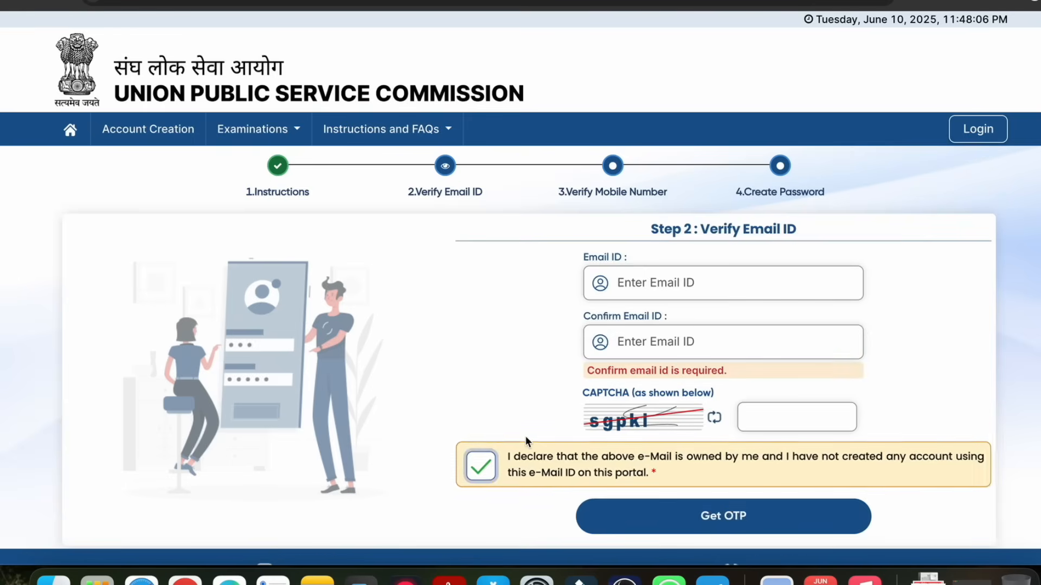
scroll(735, 477, down, 2)
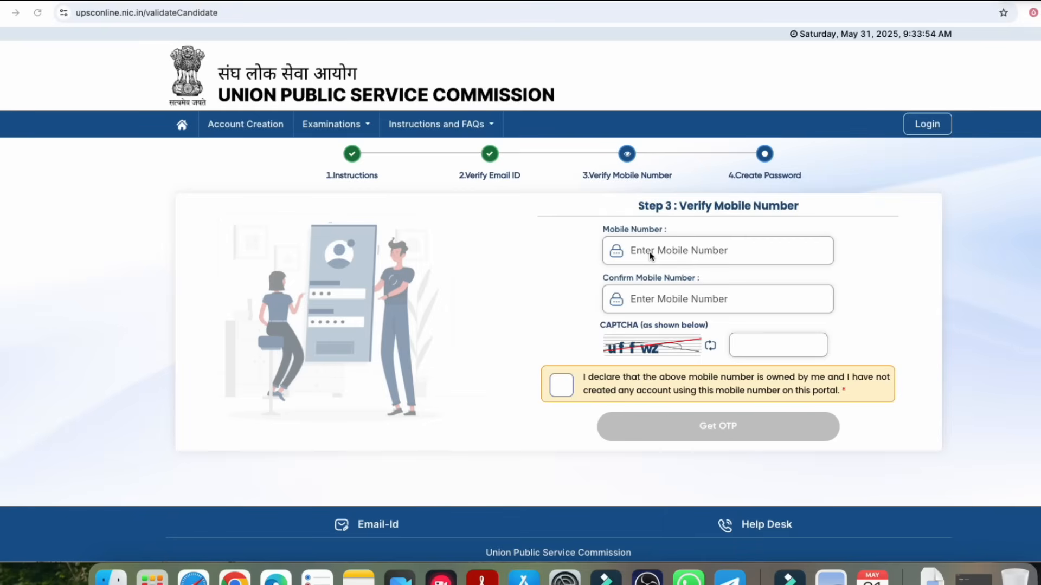
Go over the mobile number verification fields and accept the declaration of mobile number ownership.
click(651, 256)
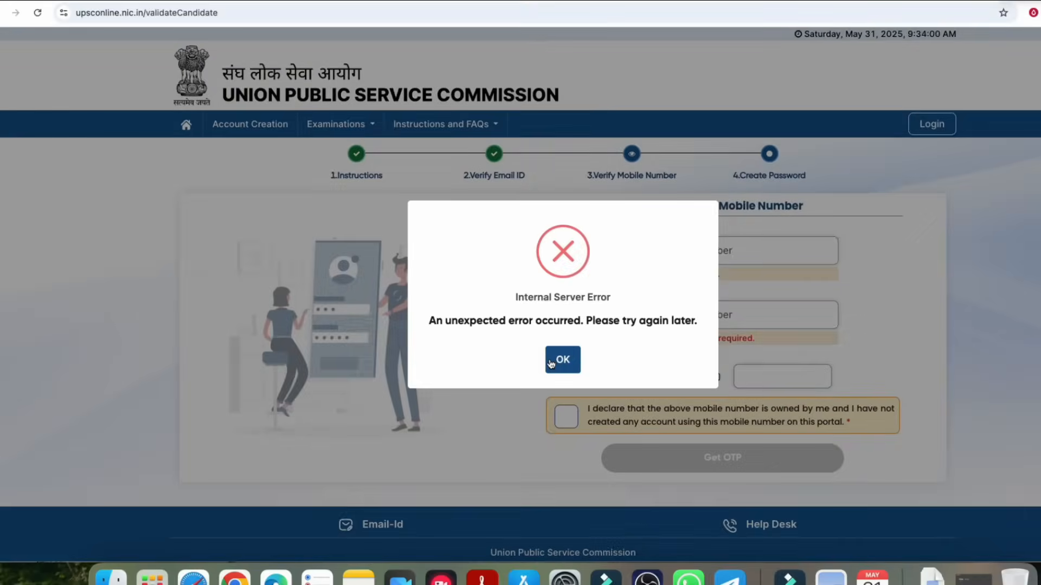
click(560, 360)
click(750, 383)
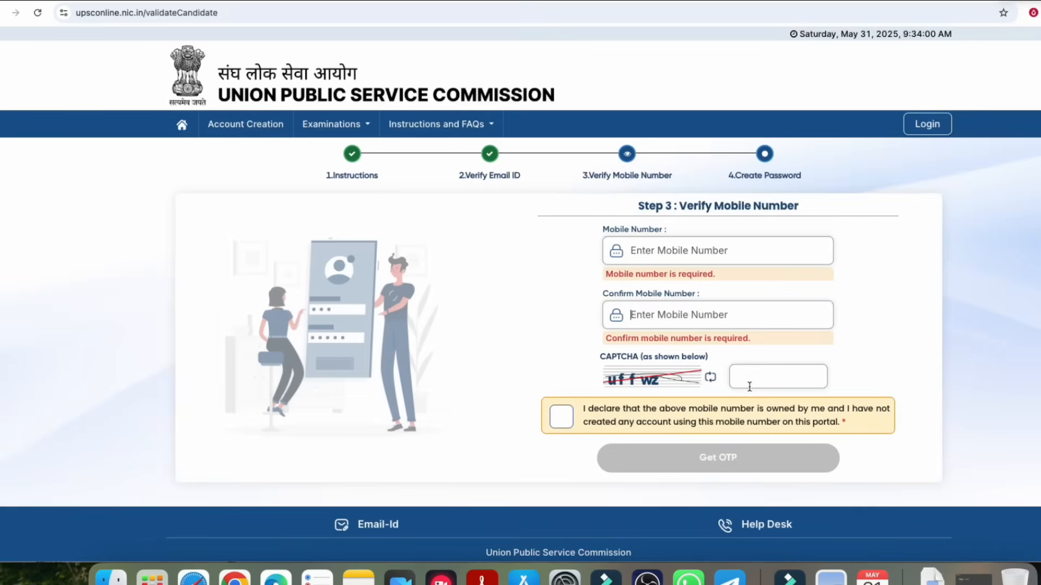
click(561, 417)
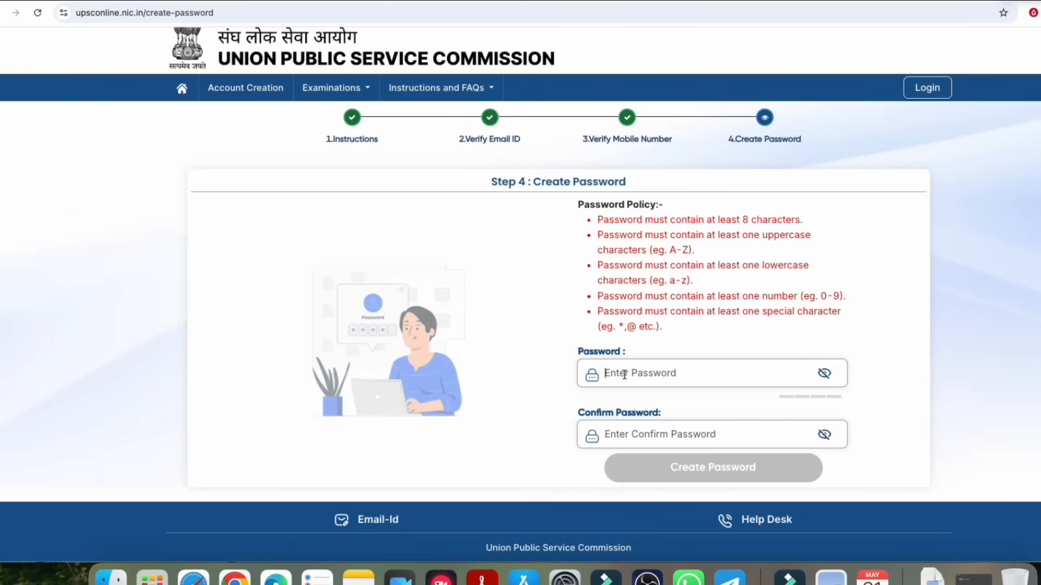
Enter a new account password that meets the policy on length, letter case, numbers and special characters.
click(783, 218)
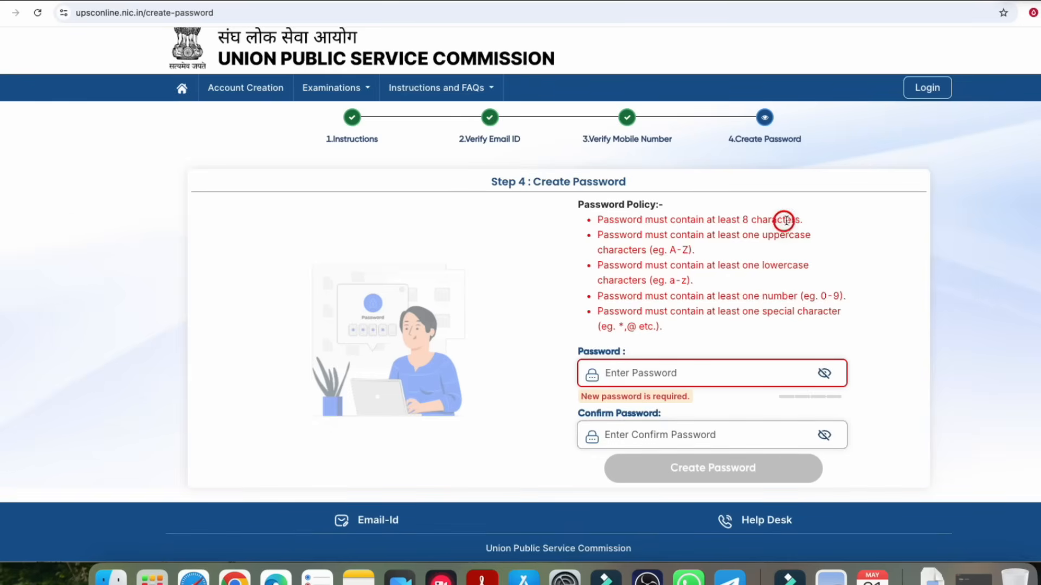
drag(733, 220, 778, 221)
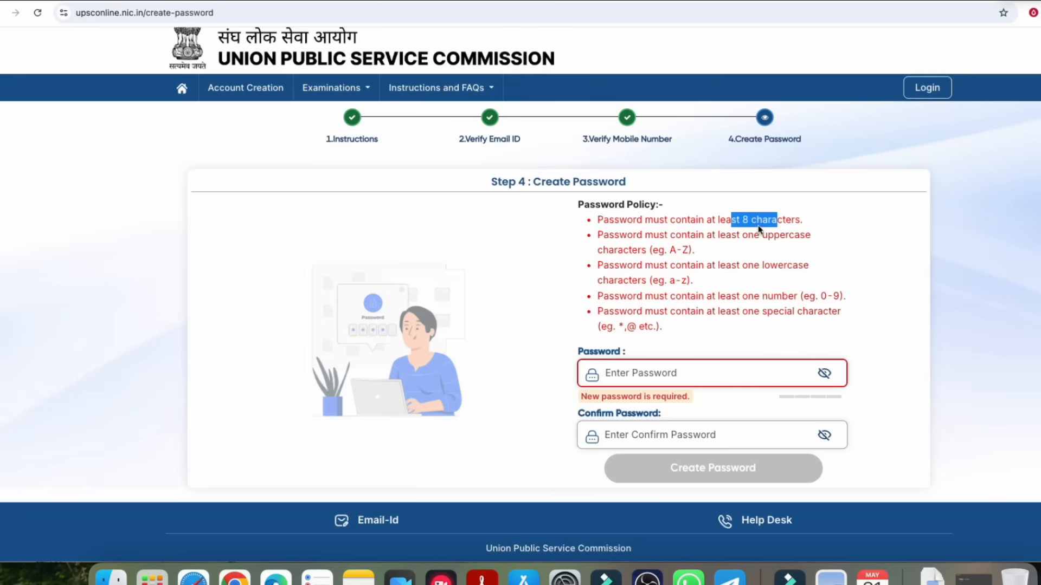
drag(670, 250, 688, 250)
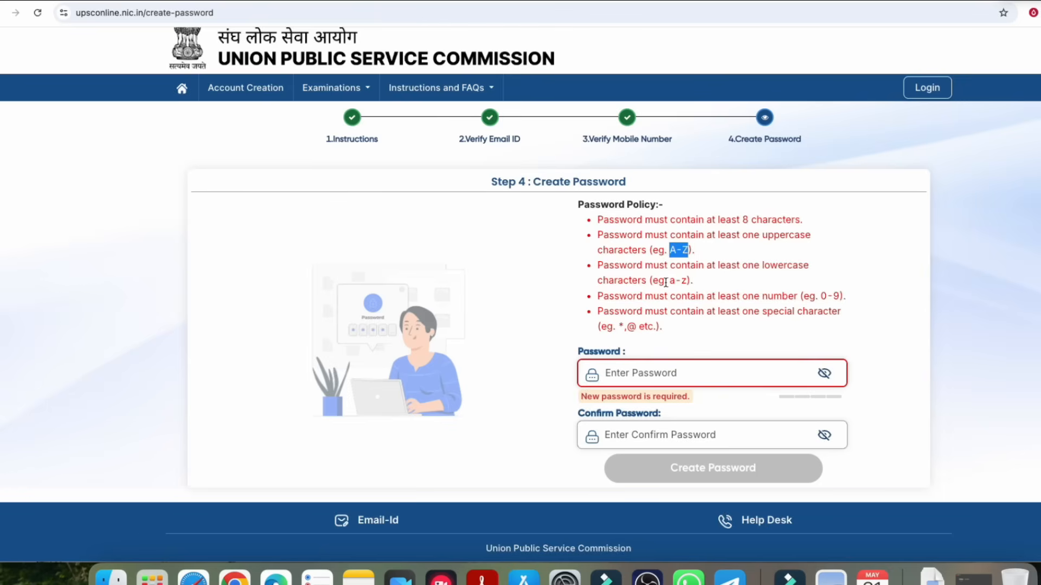
drag(664, 281, 838, 298)
click(639, 373)
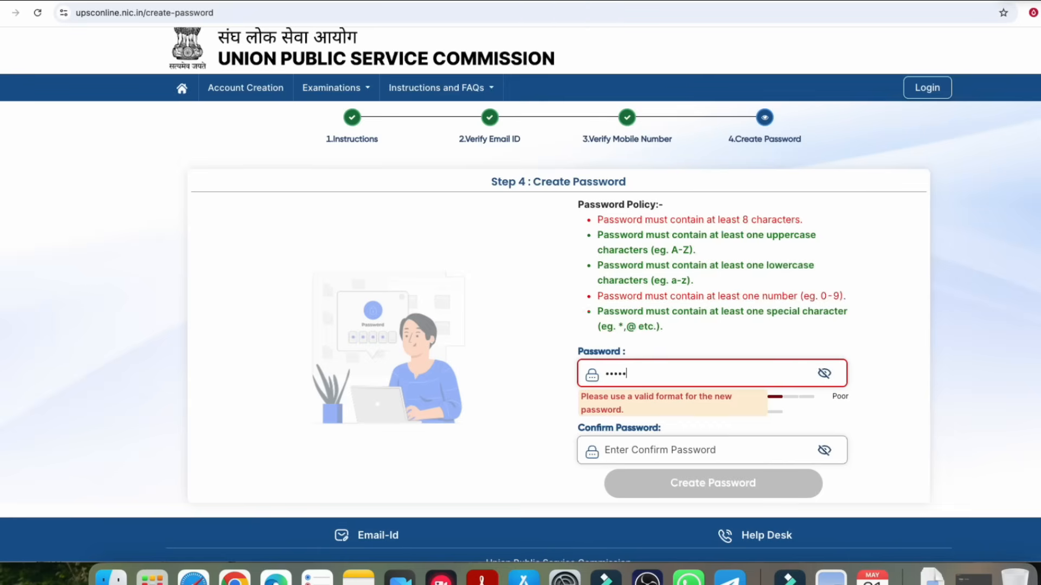
click(822, 390)
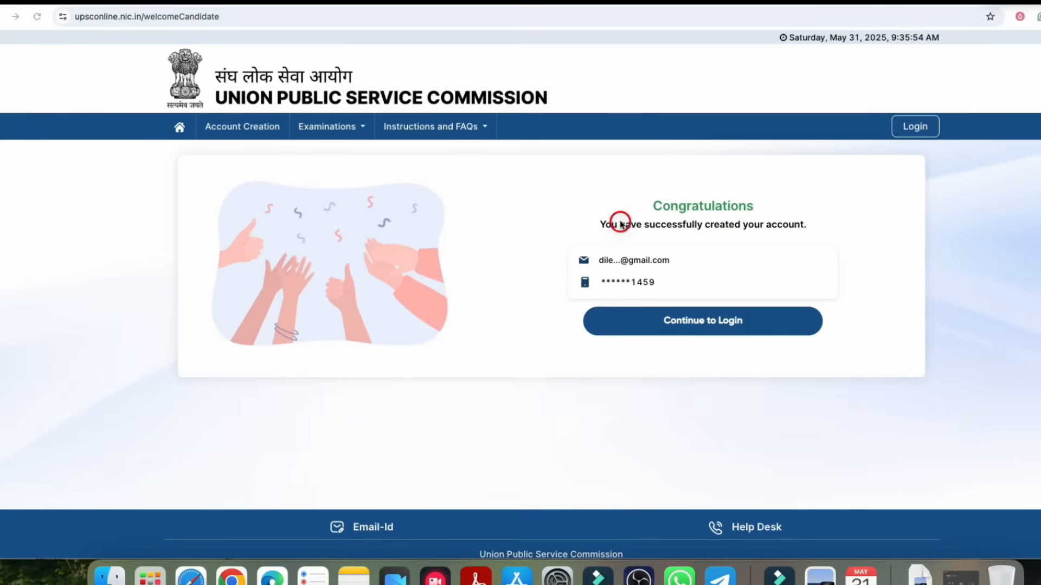
Continue to the login page and switch the login method to Email & Password after viewing URN & Password.
drag(658, 224, 760, 226)
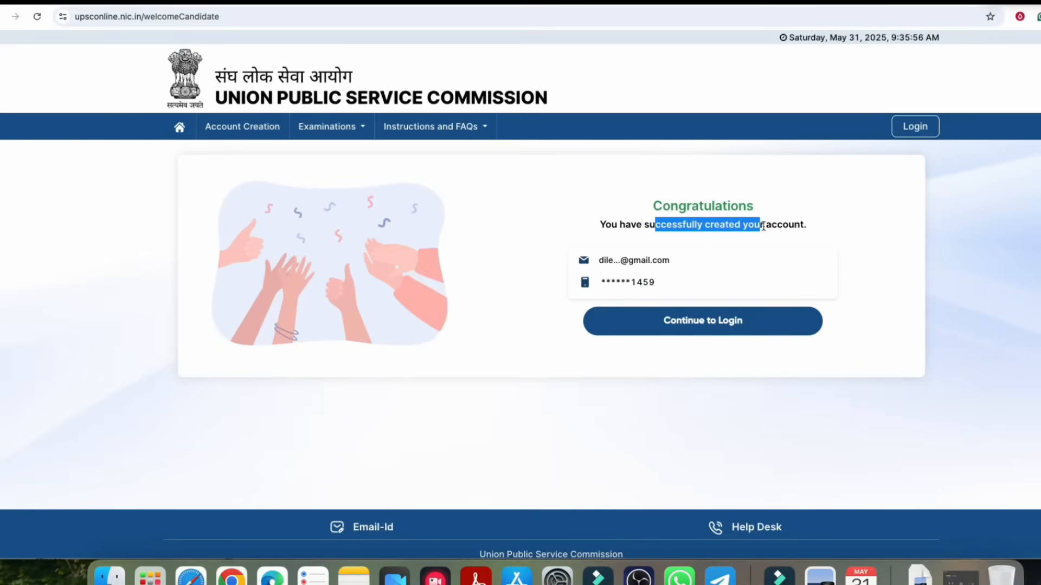
click(705, 325)
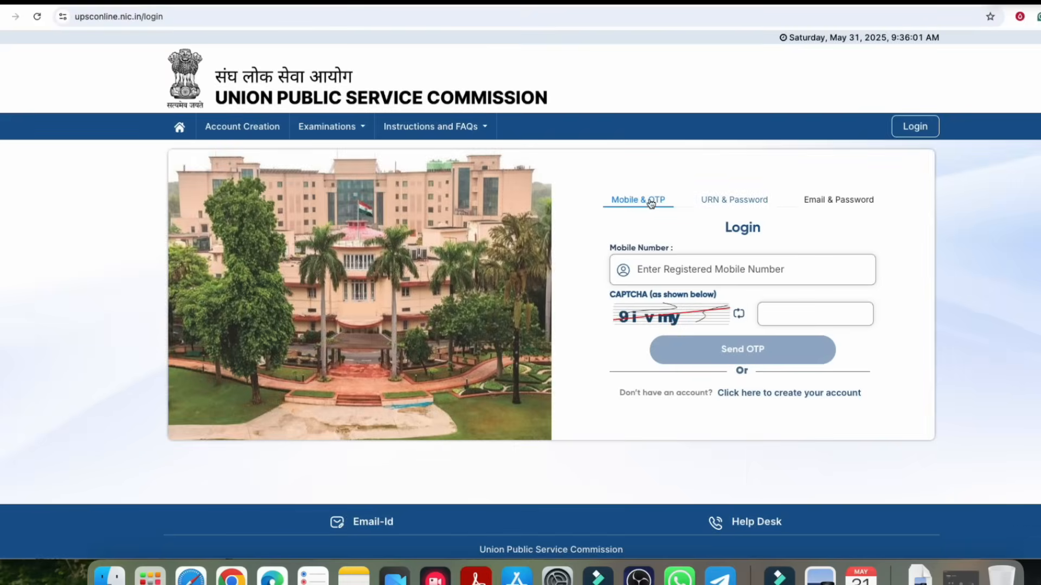
click(660, 271)
click(732, 200)
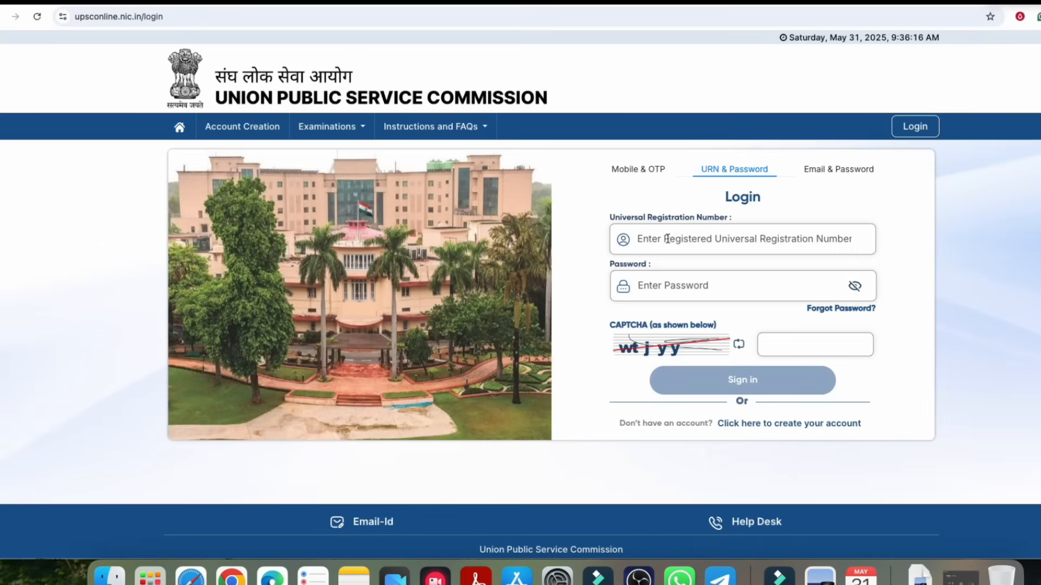
click(845, 169)
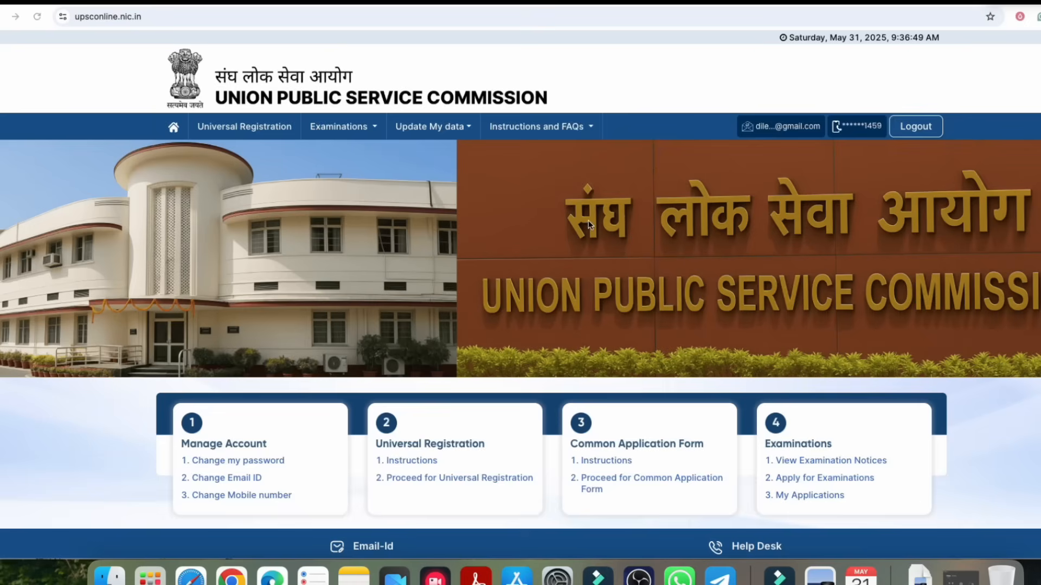
Go over the Manage Account options on the home page and open the Universal Registration instructions.
scroll(591, 224, down, 1)
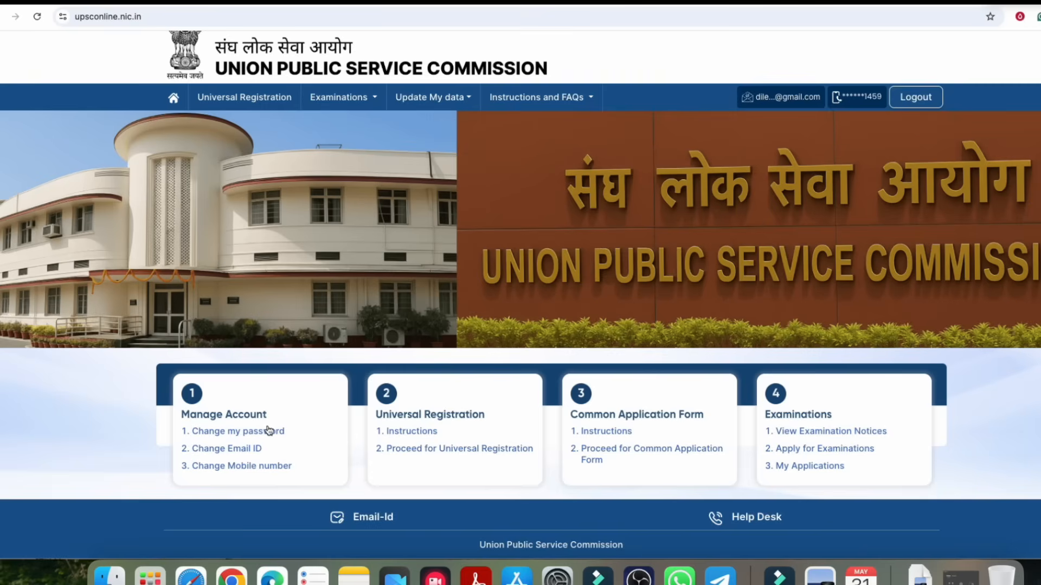
drag(196, 415, 256, 415)
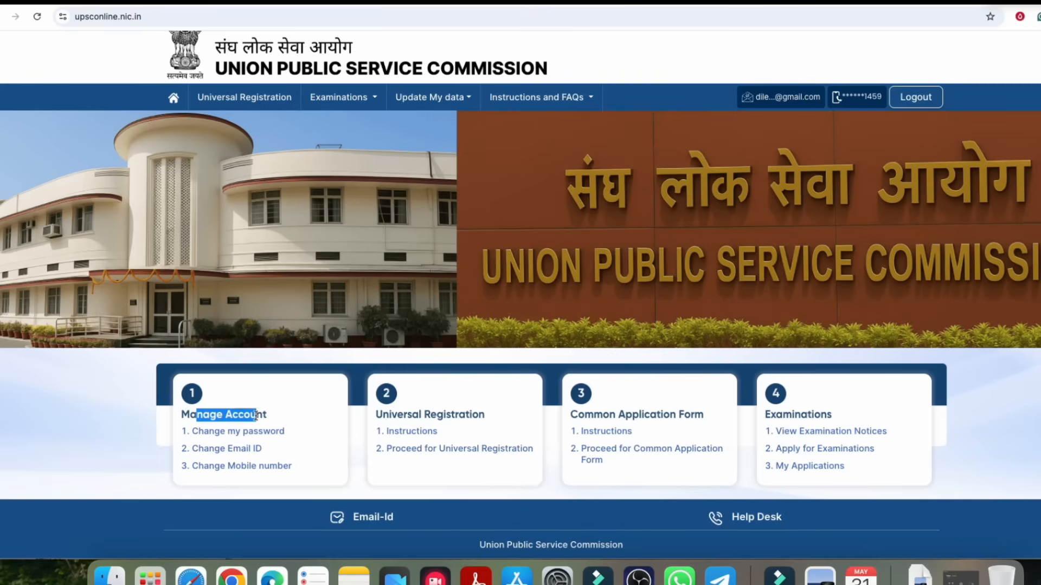
drag(190, 416, 251, 415)
click(251, 415)
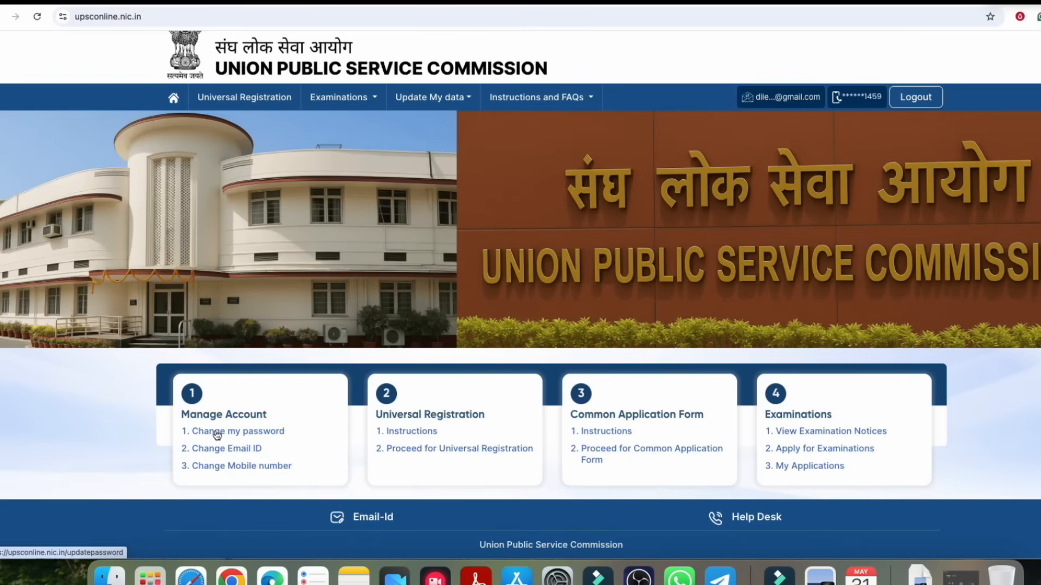
drag(400, 419, 456, 418)
click(424, 418)
click(398, 432)
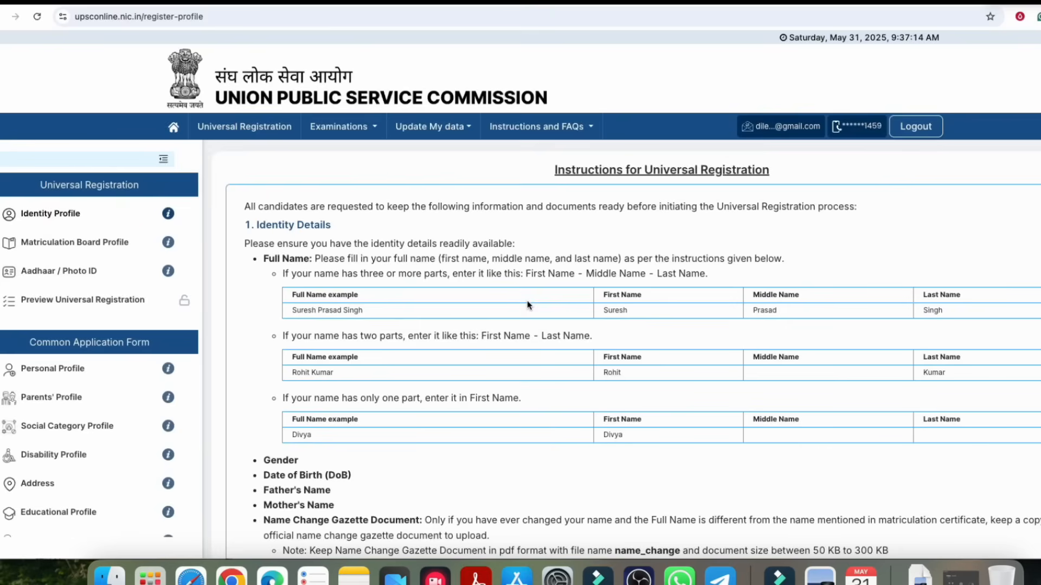
Examine how the three-part name example is split into first, middle and last name in the Universal Registration instructions.
drag(312, 295, 352, 294)
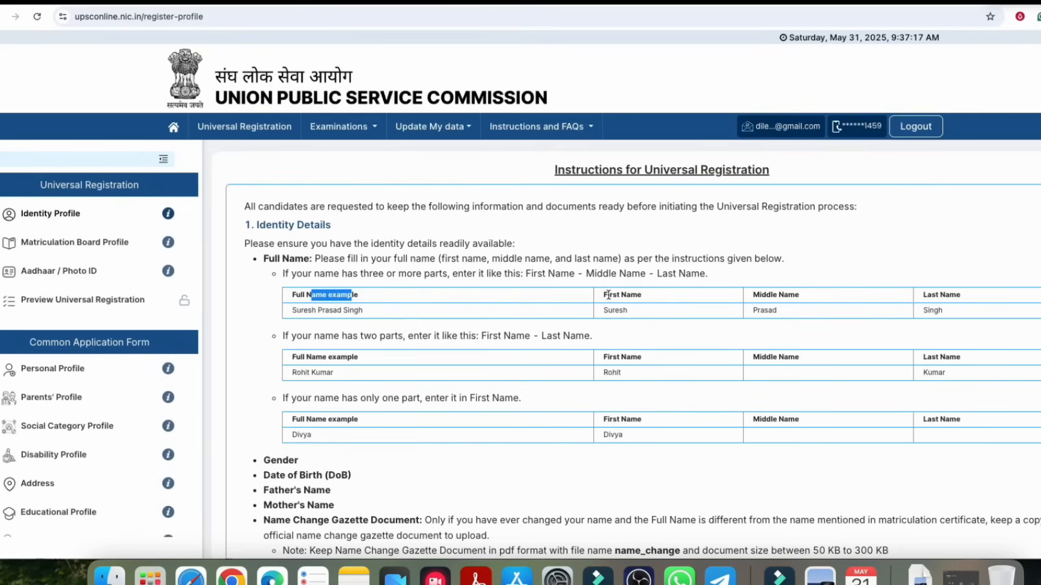
drag(608, 296, 627, 296)
drag(769, 298, 801, 298)
drag(931, 297, 962, 298)
drag(311, 294, 357, 292)
click(355, 294)
scroll(349, 294, down, 2)
drag(308, 265, 339, 265)
click(340, 265)
drag(603, 265, 631, 266)
drag(752, 265, 779, 265)
drag(922, 265, 945, 265)
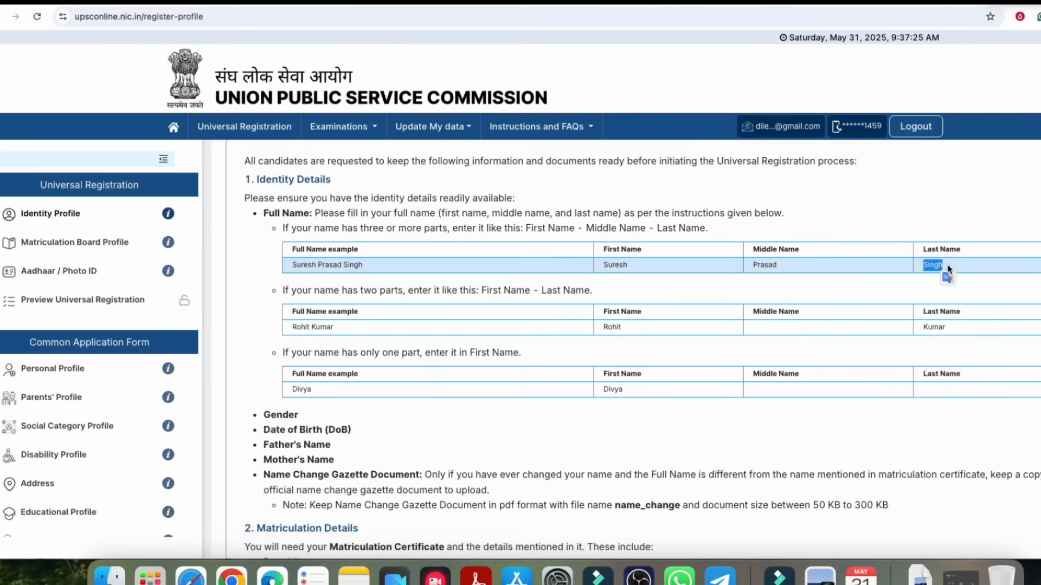
Examine how the two-part and single-part name examples are divided among the first, middle and last name columns.
drag(302, 329, 327, 330)
click(329, 329)
double_click(610, 328)
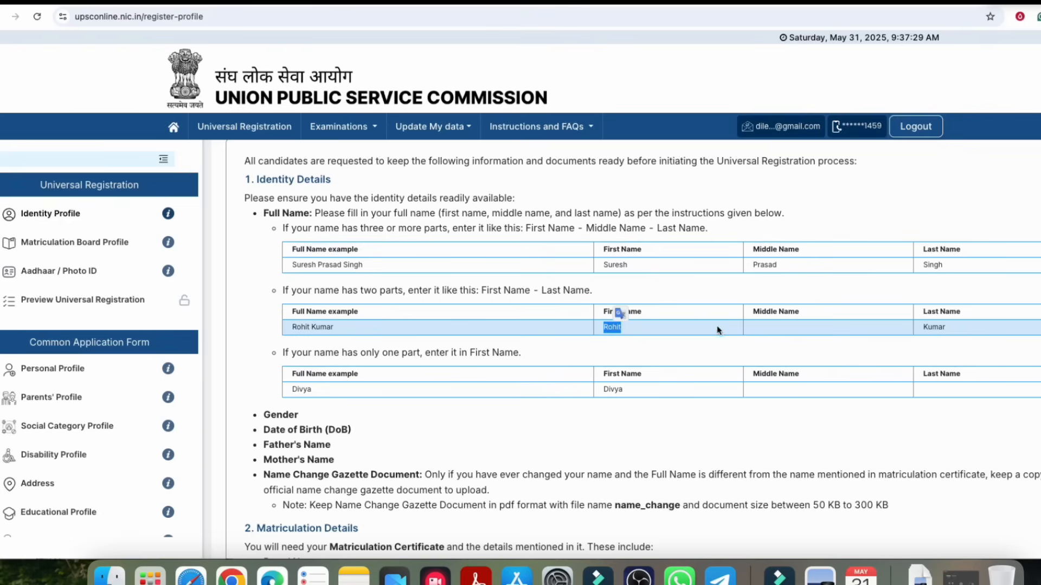
click(923, 328)
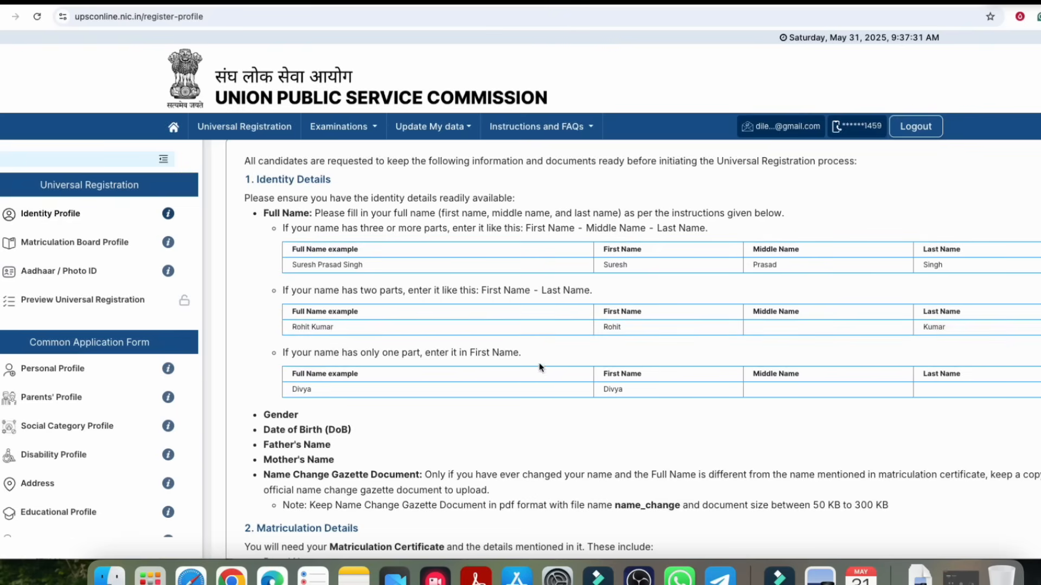
scroll(488, 366, down, 1)
click(294, 369)
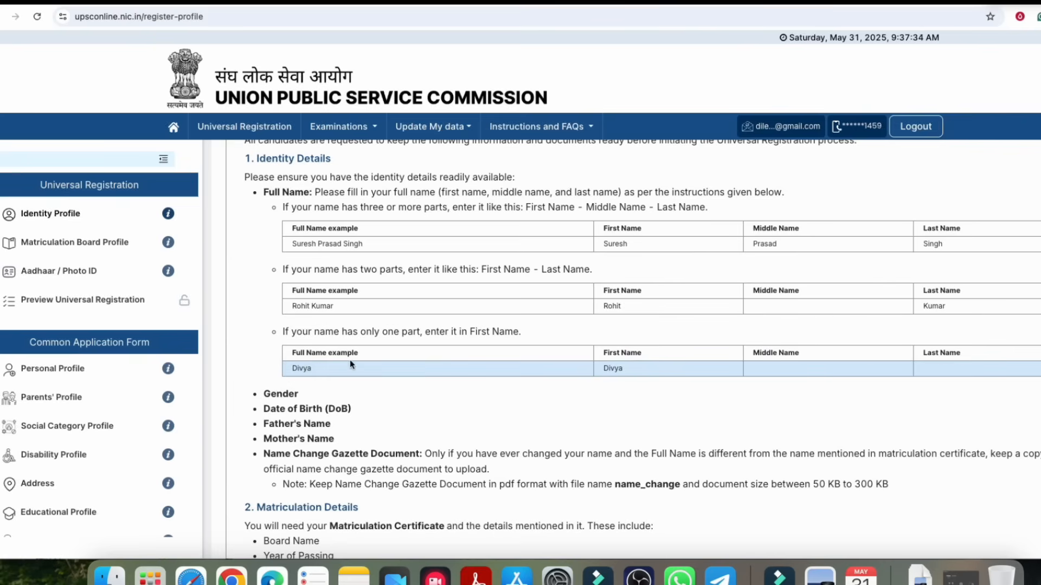
click(600, 370)
scroll(644, 388, down, 5)
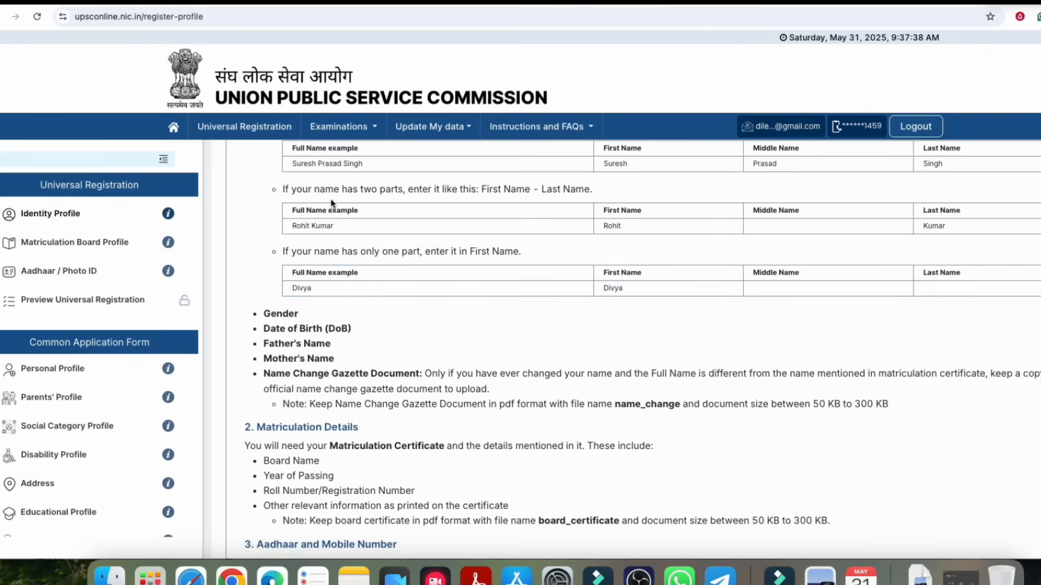
Read the Name Change Gazette Document requirements and proceed to the Universal Registration form.
scroll(391, 289, down, 1)
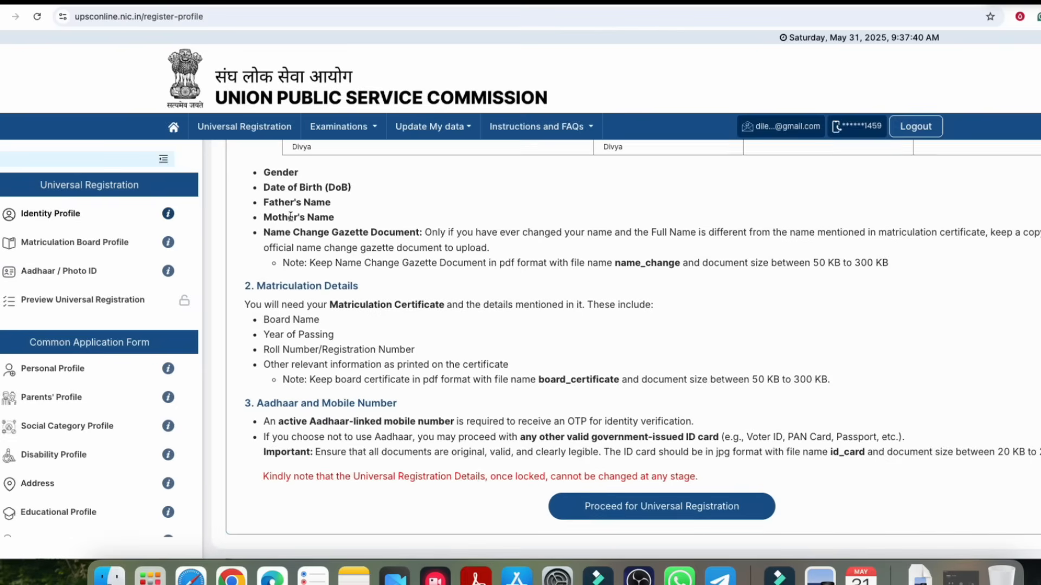
drag(300, 232, 422, 232)
drag(350, 248, 474, 247)
drag(409, 263, 491, 263)
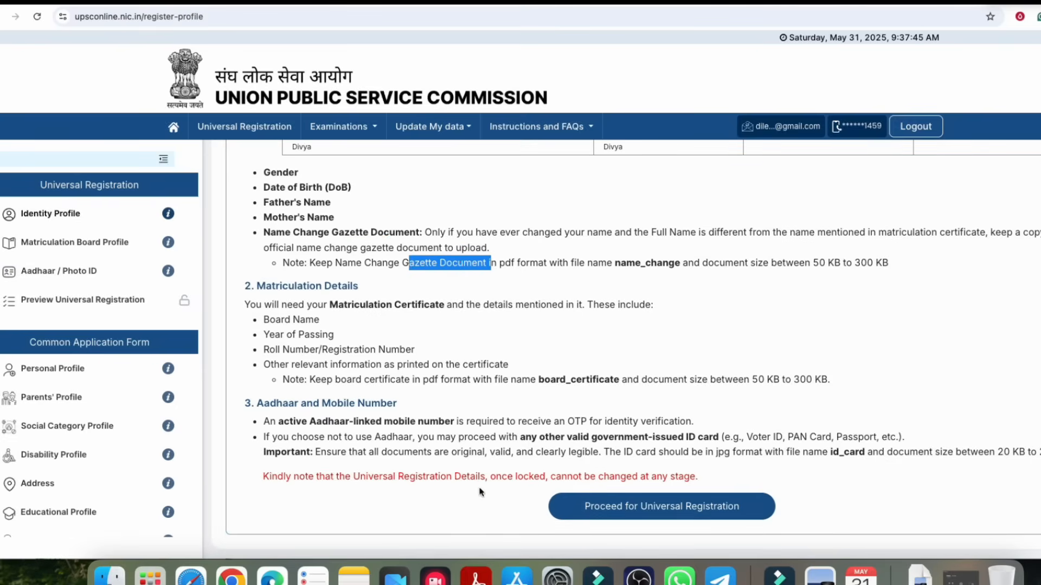
click(644, 515)
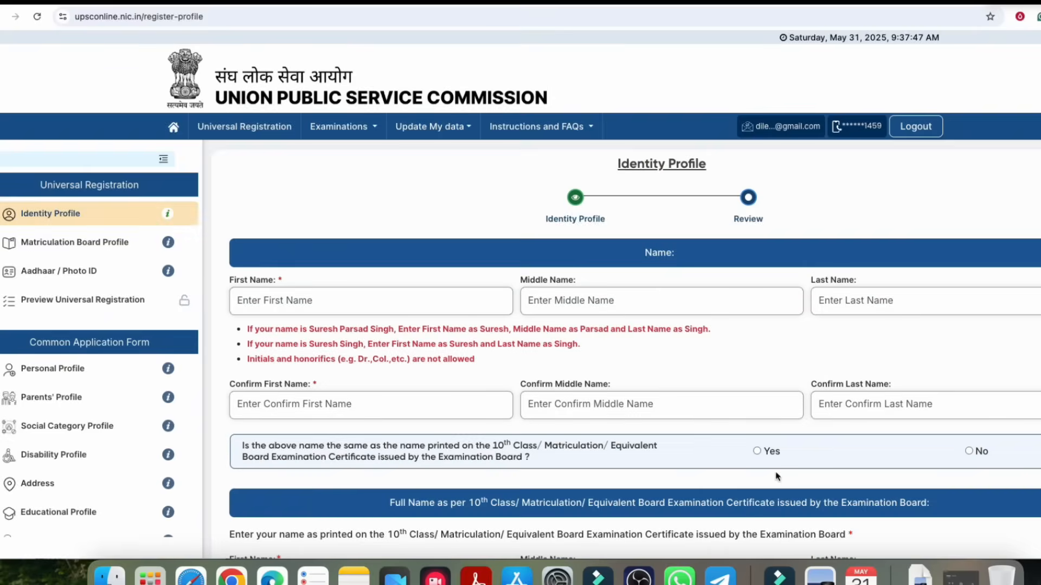
Go over the first, middle and last name fields and their confirmation fields in the Identity Profile.
click(578, 306)
scroll(385, 312, down, 3)
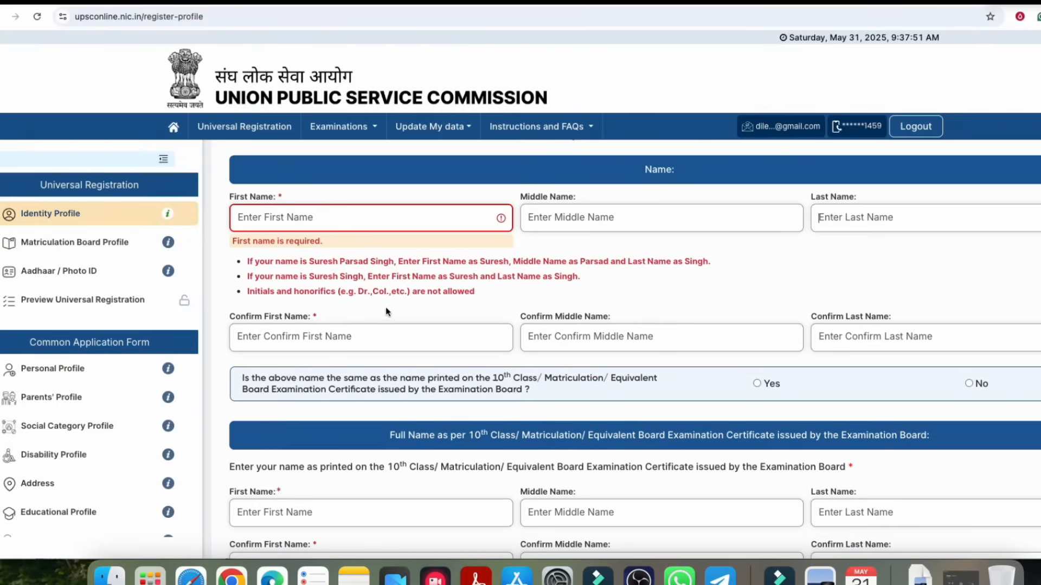
click(571, 338)
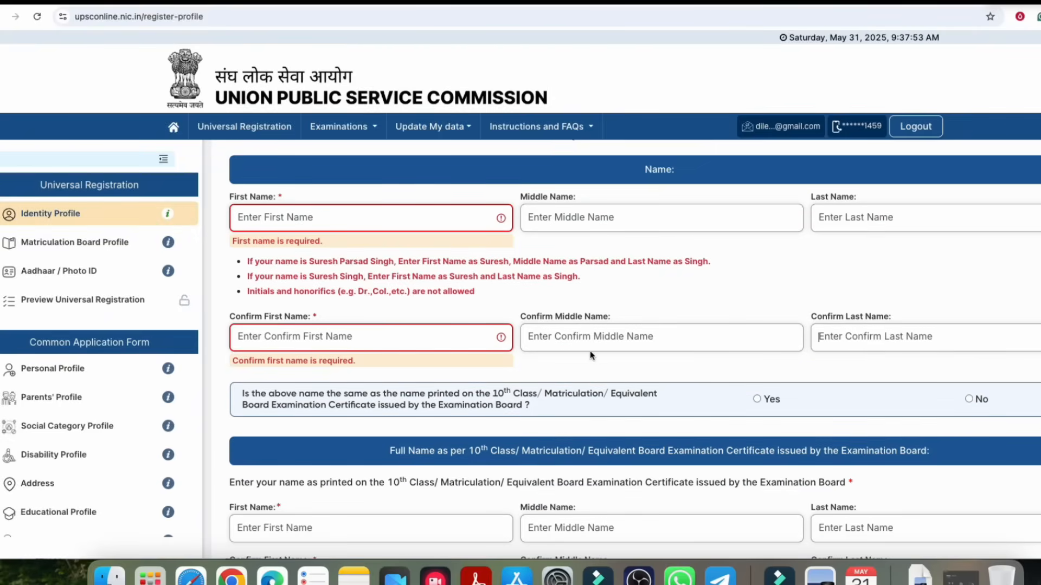
scroll(591, 350, down, 2)
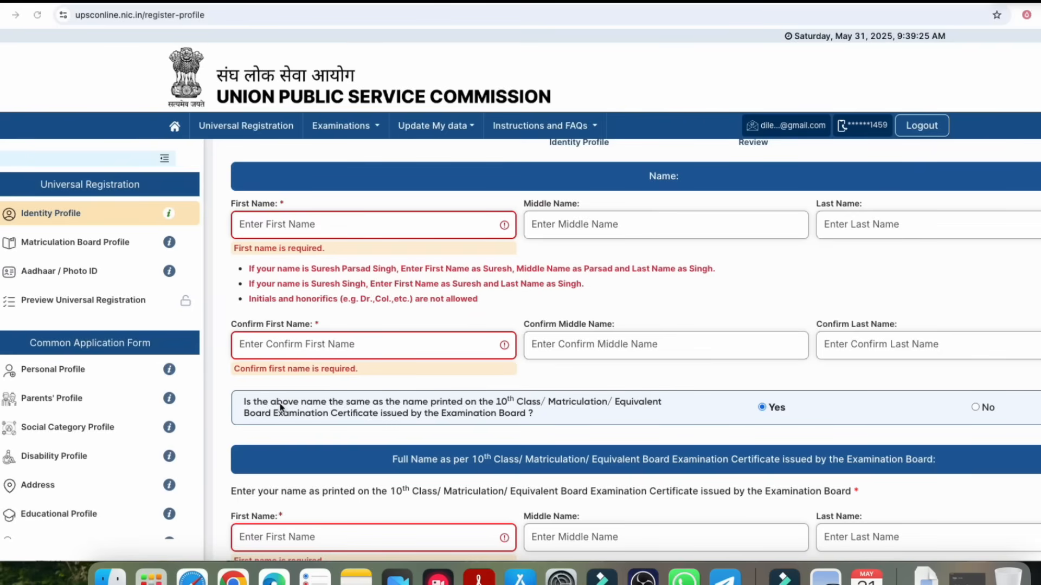
Read the question about whether the name matches the one printed on the 10th Class certificate.
drag(363, 410, 431, 407)
click(451, 404)
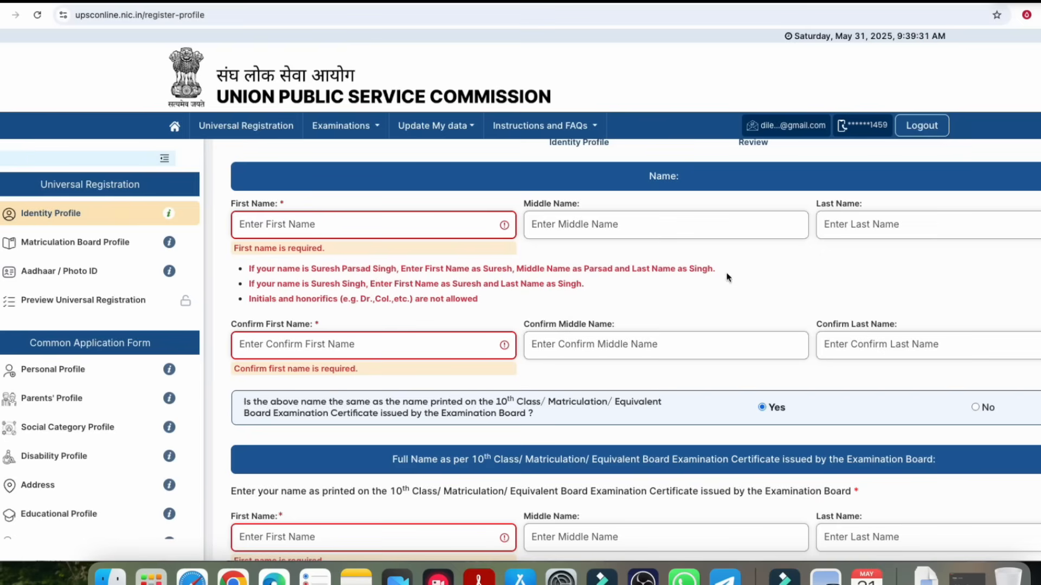
drag(423, 407, 504, 405)
click(504, 406)
Answer No to the certificate name match question and view the options for the Gazette Notification issuing authority.
click(976, 407)
scroll(485, 356, down, 4)
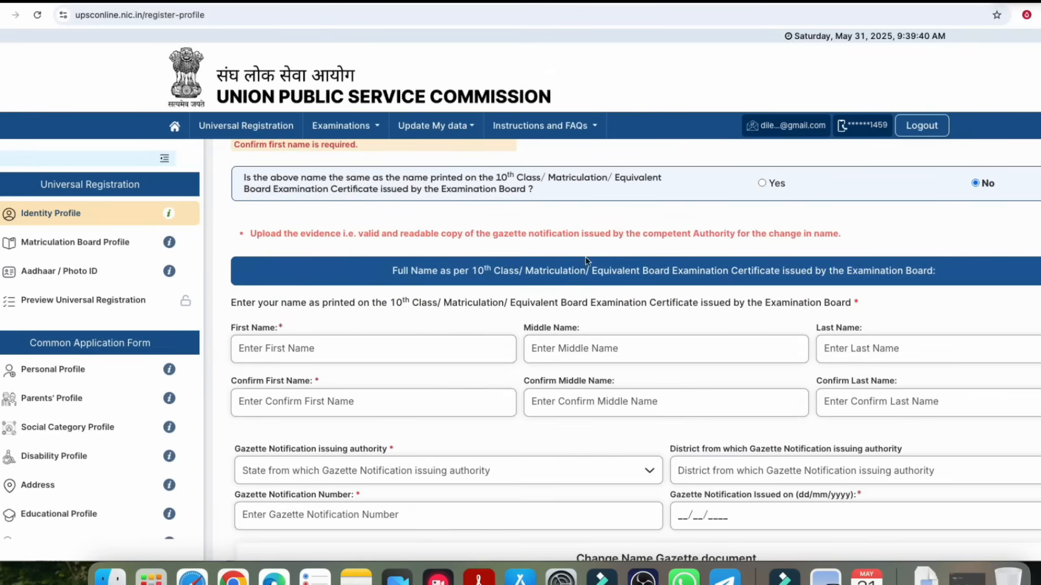
scroll(585, 261, down, 2)
click(327, 352)
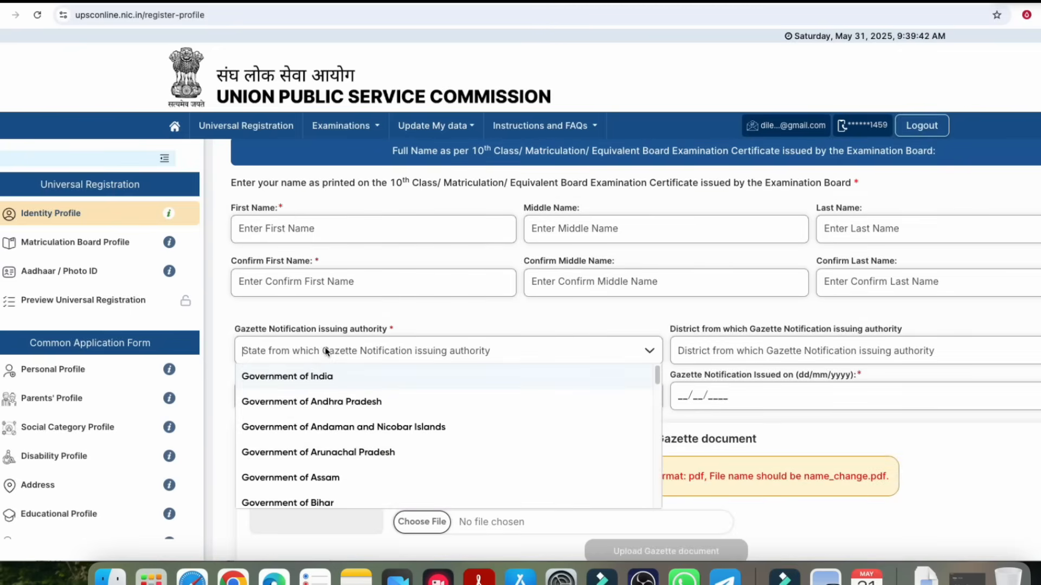
scroll(466, 370, up, 6)
Answer Yes to the certificate name match question and read the instruction for the name as printed on the certificate.
click(762, 484)
scroll(353, 264, down, 1)
drag(245, 247, 776, 233)
scroll(776, 217, down, 6)
scroll(429, 283, up, 3)
drag(279, 336, 422, 337)
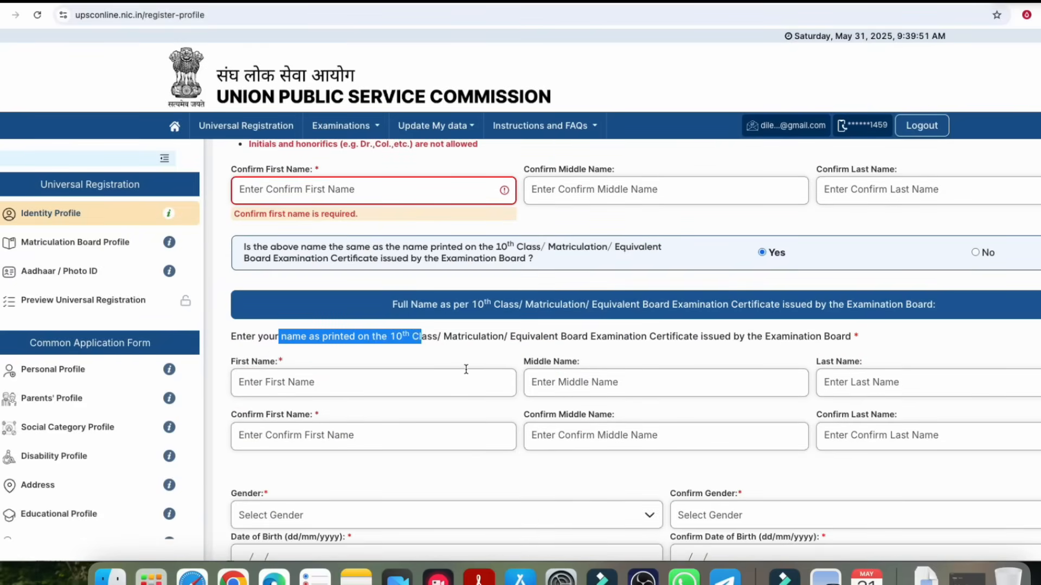
Go over the name and confirm name fields for the full name as per the 10th Class certificate.
scroll(546, 355, down, 3)
click(300, 302)
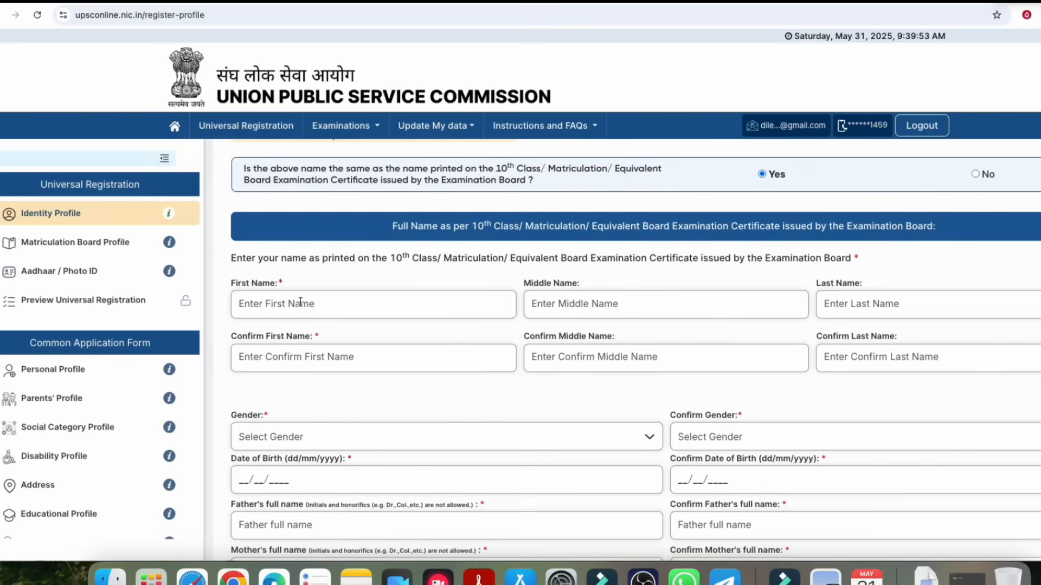
click(570, 303)
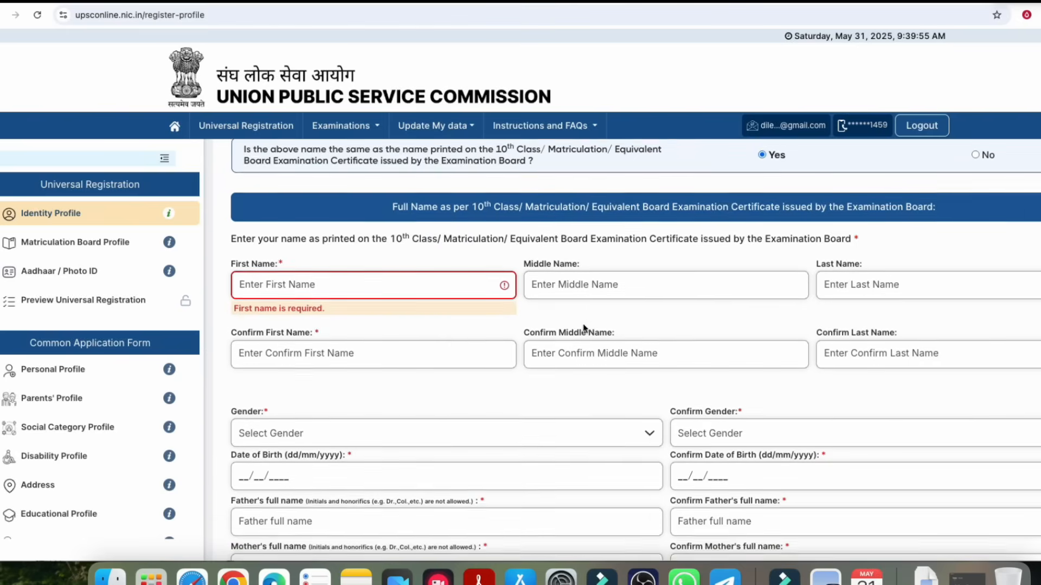
scroll(596, 327, down, 1)
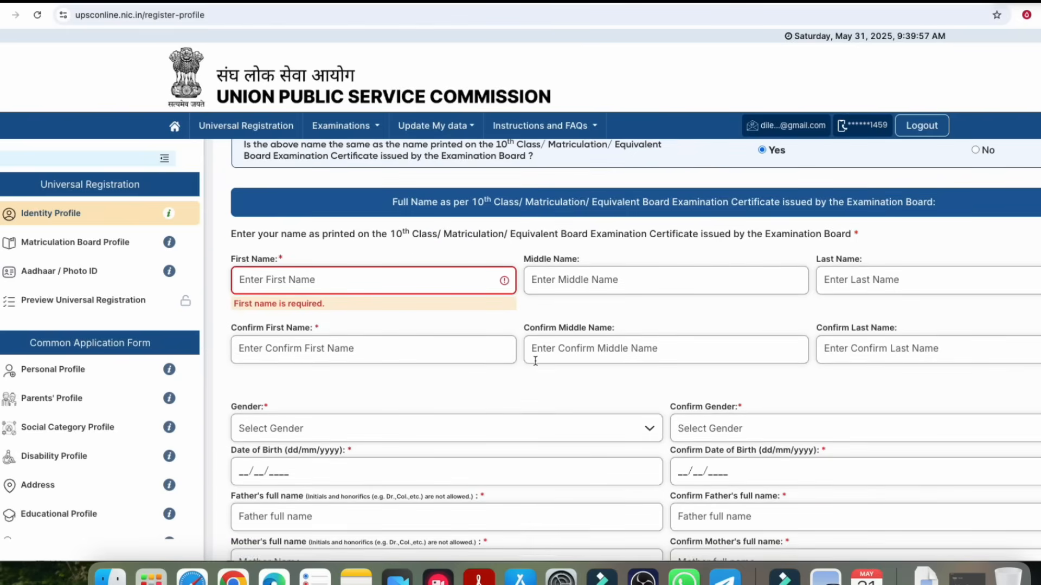
scroll(458, 213, up, 4)
scroll(523, 354, down, 6)
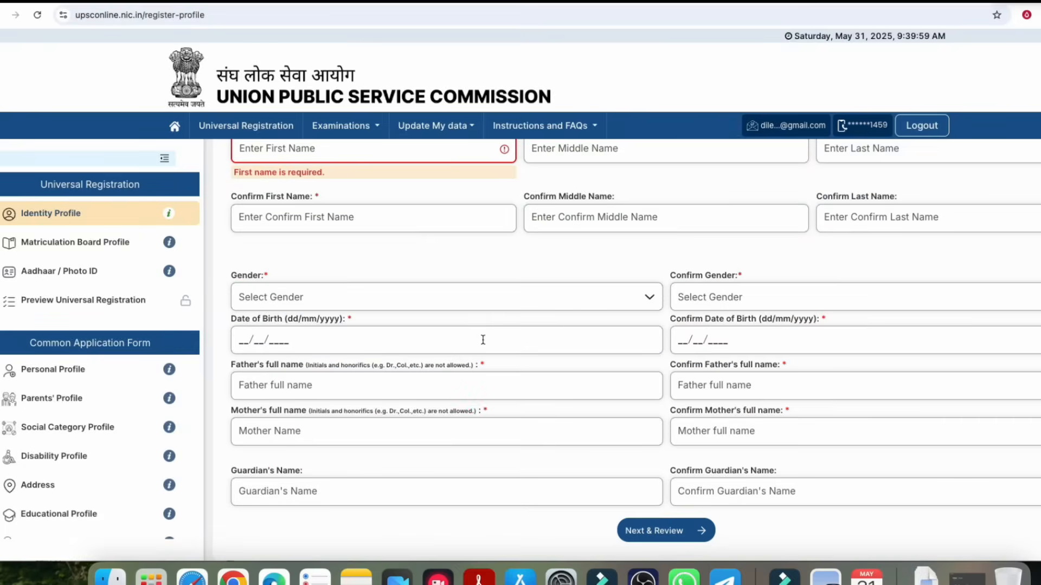
Set both Gender and Confirm Gender to Male.
click(333, 296)
click(296, 316)
click(271, 340)
click(684, 314)
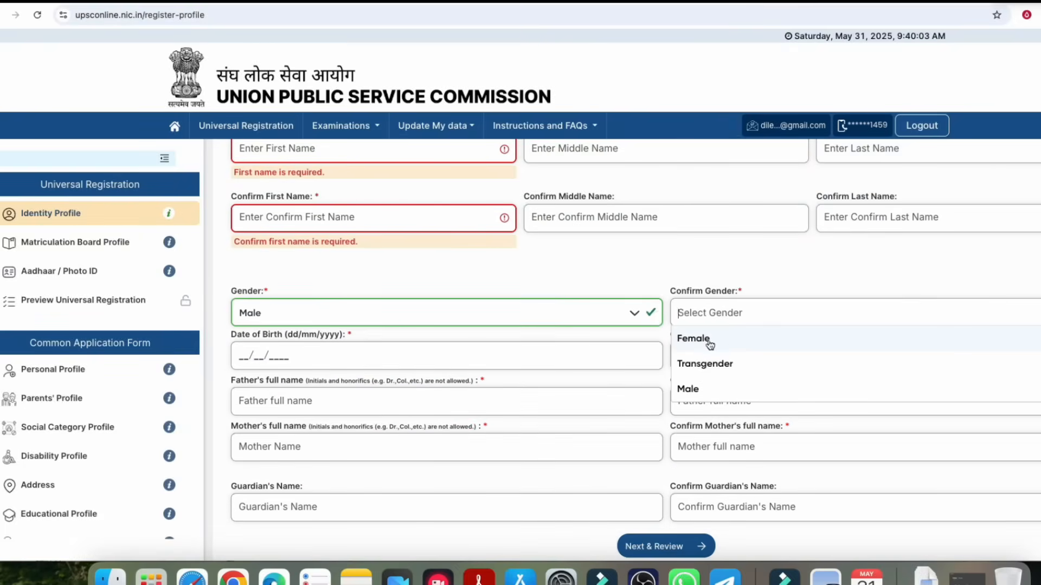
click(699, 390)
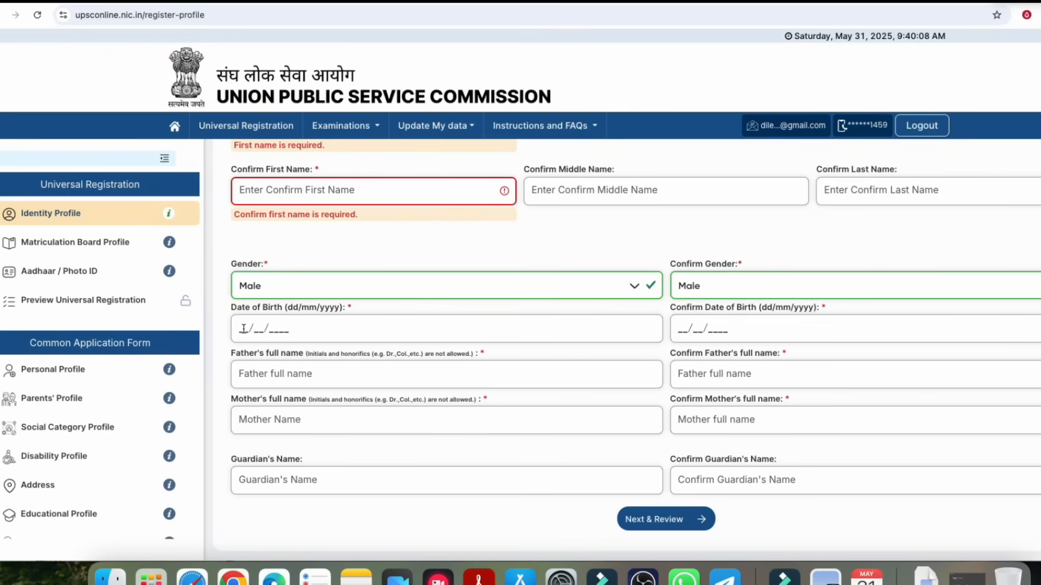
Try the Date of Birth field with a sample date in dd/mm/yyyy format and clear it again.
text(01/01/2004)
click(684, 334)
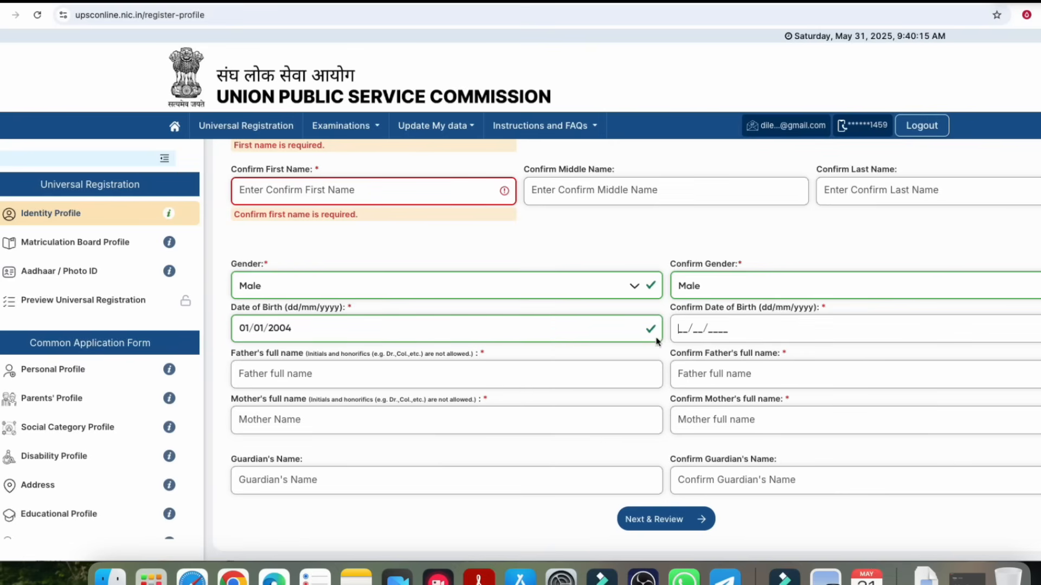
click(270, 378)
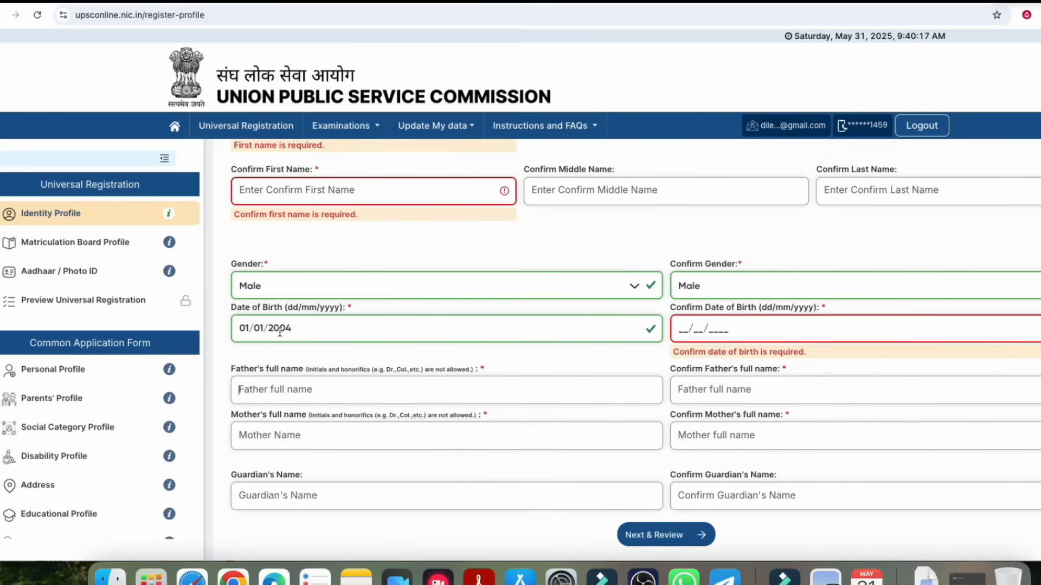
drag(293, 329, 220, 329)
key(BackSpace)
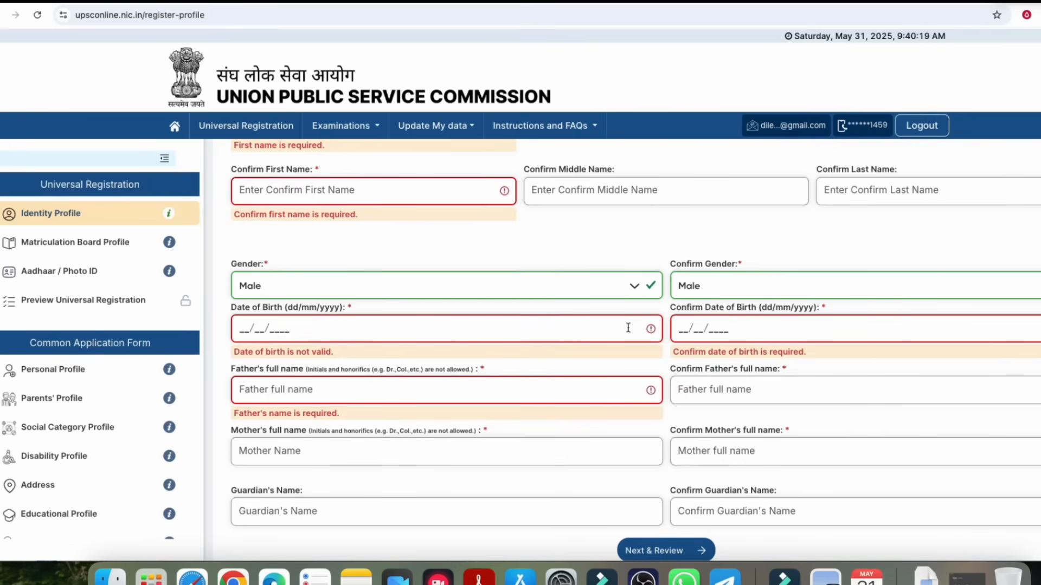
Go over the parents' name fields and the Guardian's Name field with its confirmation field.
scroll(530, 320, down, 1)
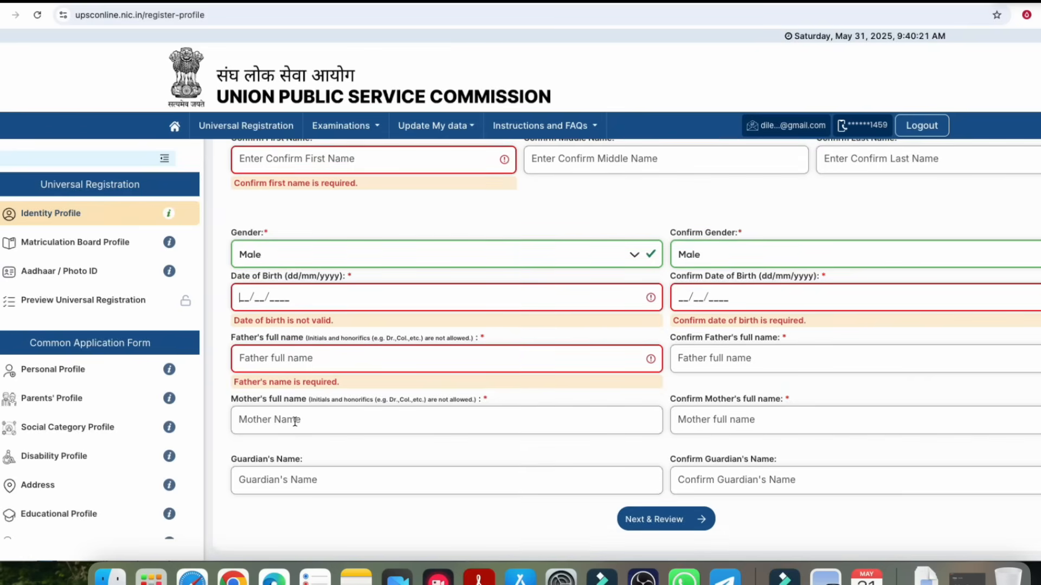
click(316, 488)
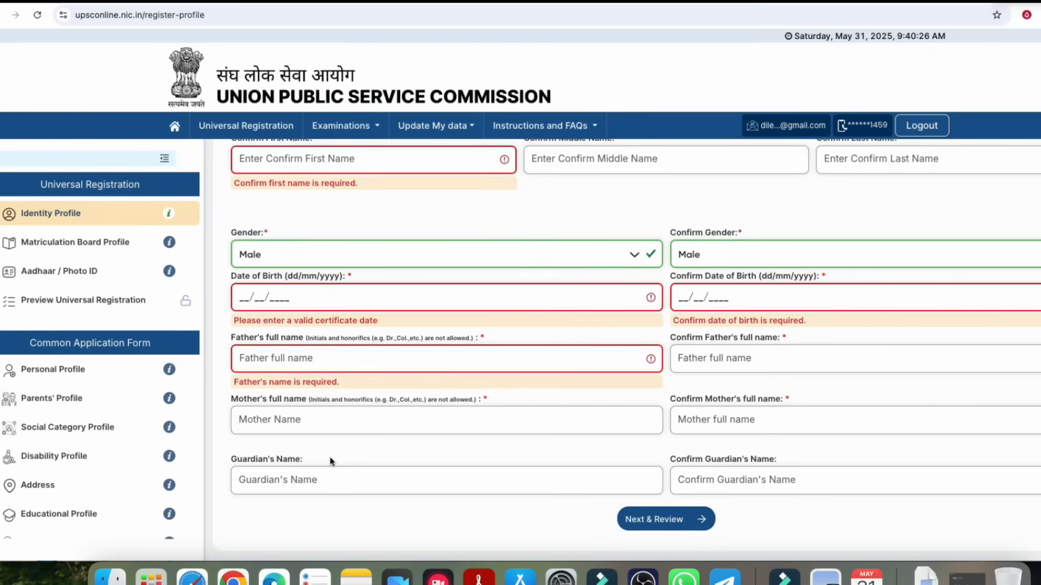
drag(250, 463, 289, 470)
click(743, 486)
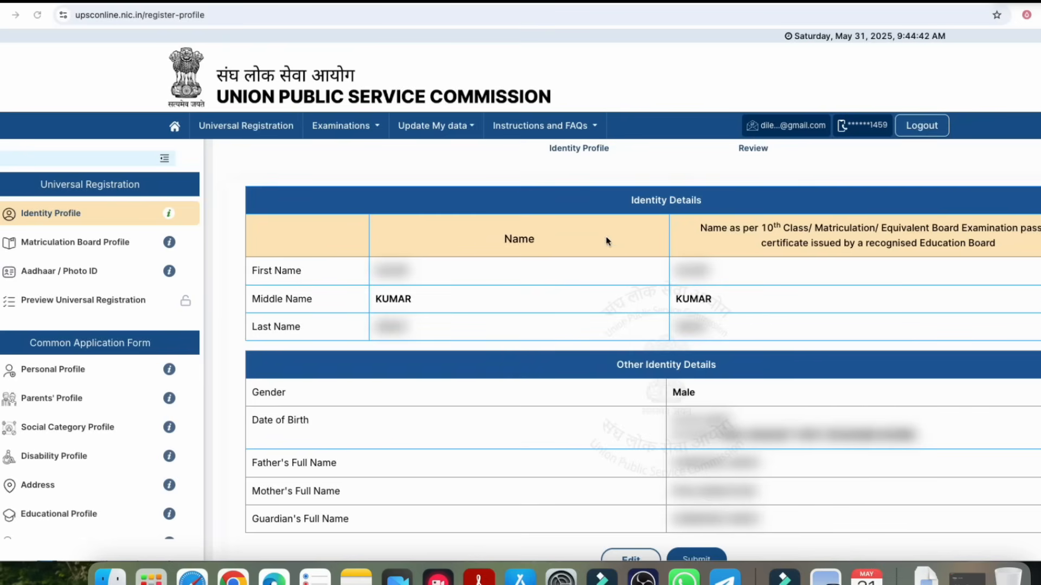
Review the Identity Profile details, submit them and continue to the Matriculation Board Profile.
scroll(620, 255, down, 2)
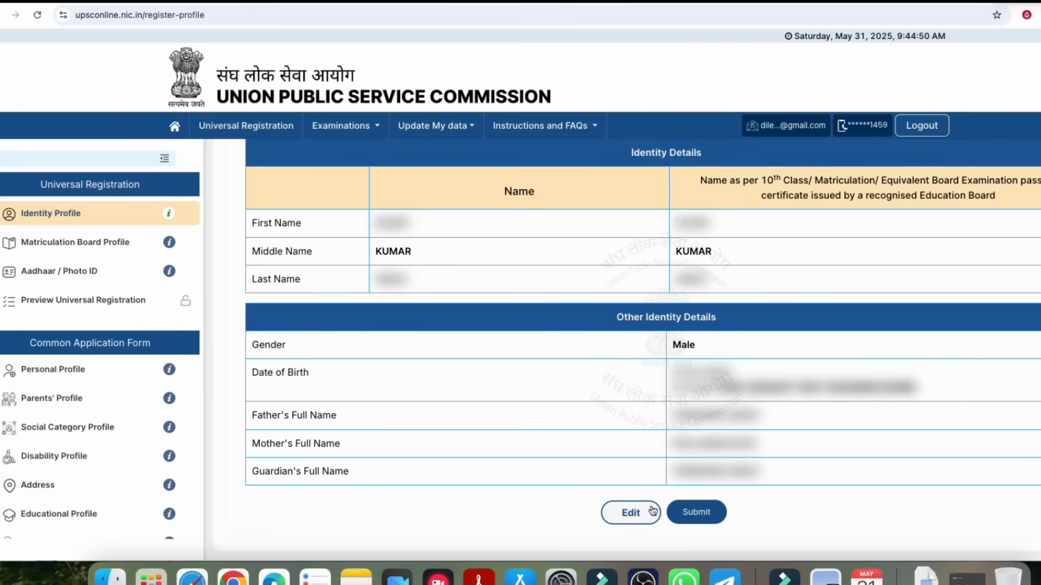
click(698, 514)
click(538, 349)
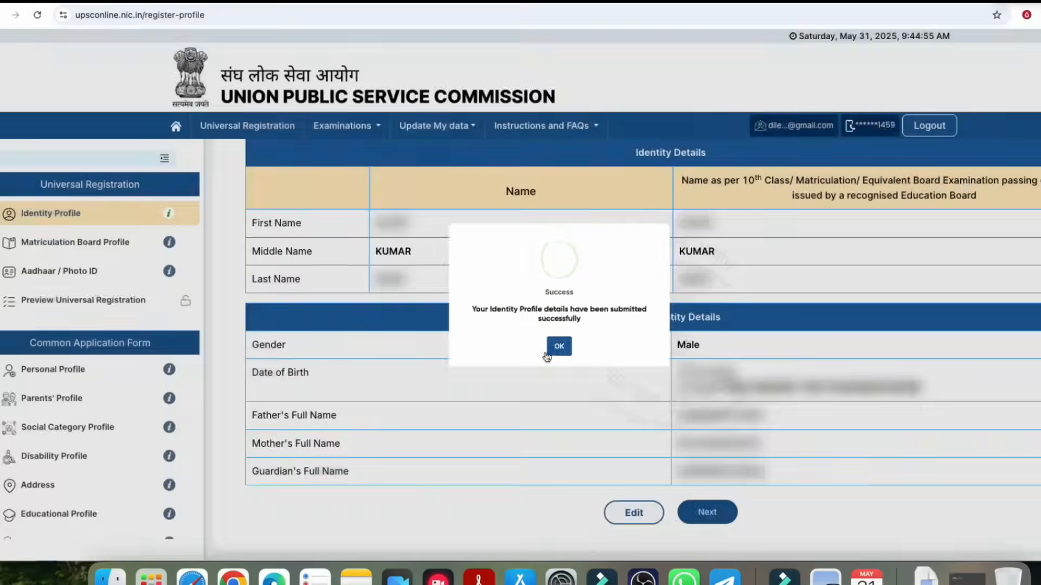
click(560, 367)
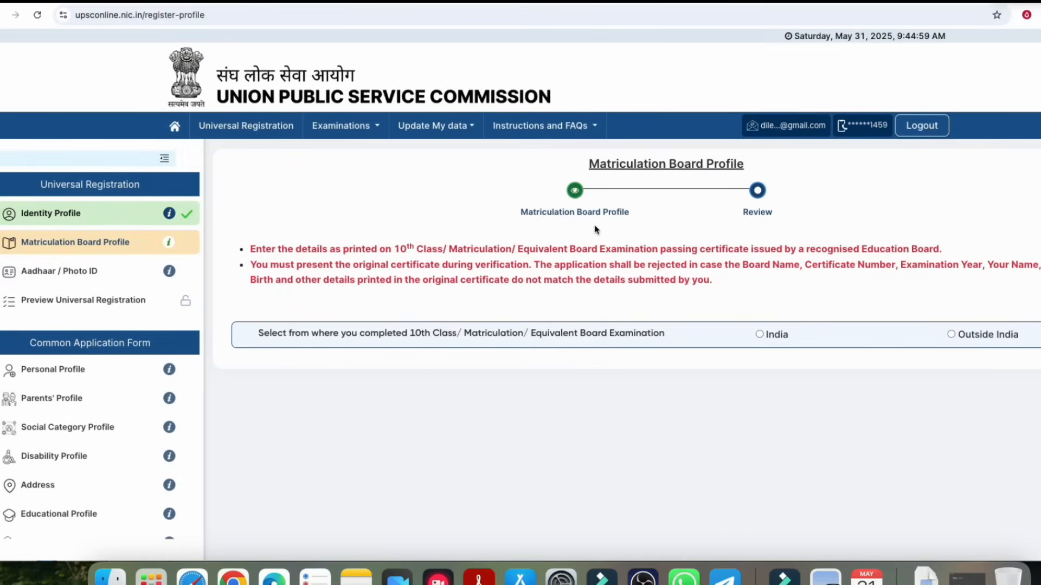
Choose India as the place where the 10th class examination was completed and look over the required board details.
drag(549, 212, 600, 212)
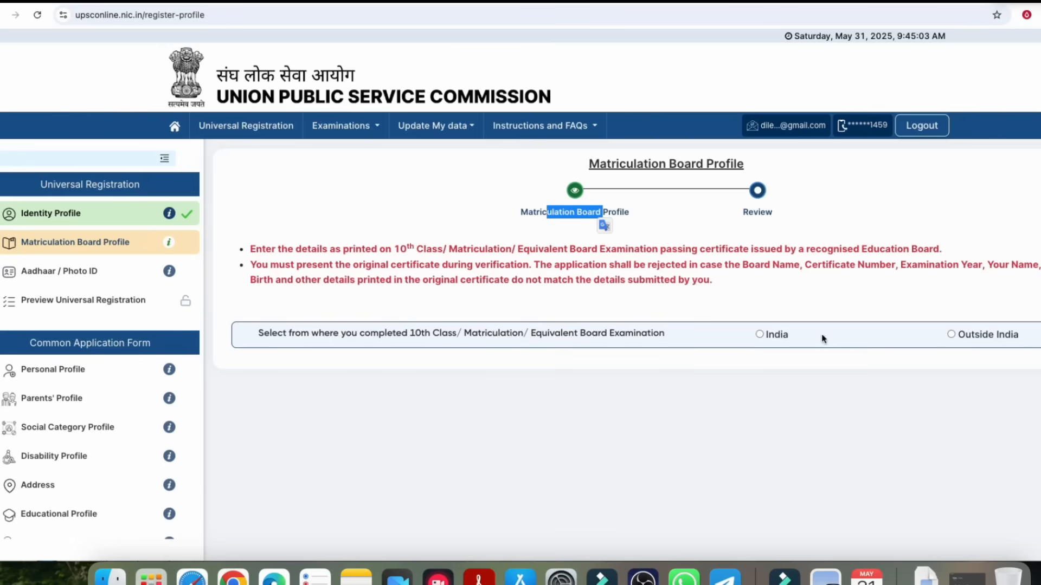
click(761, 335)
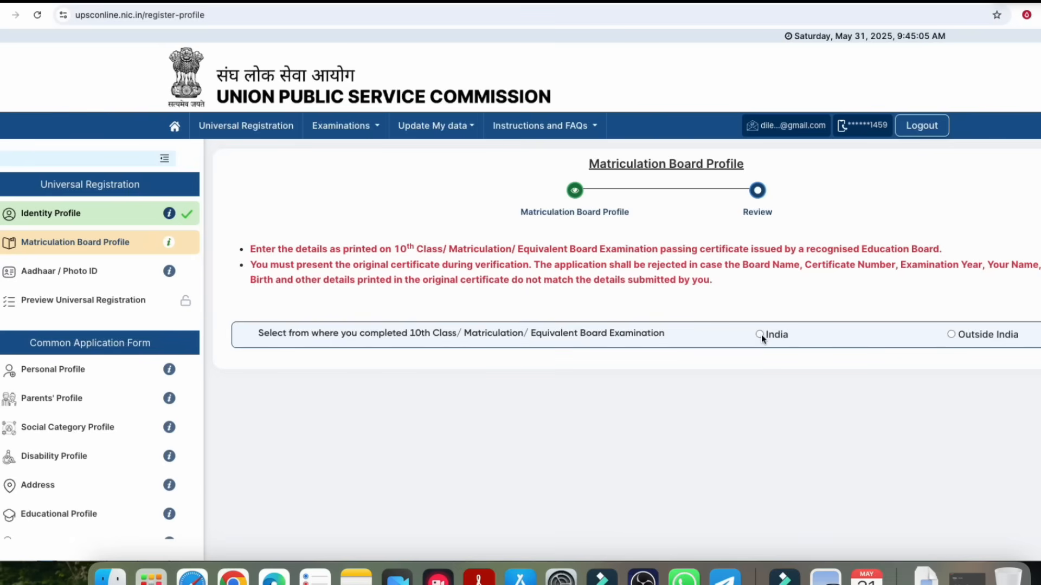
scroll(634, 340, down, 1)
scroll(651, 341, up, 1)
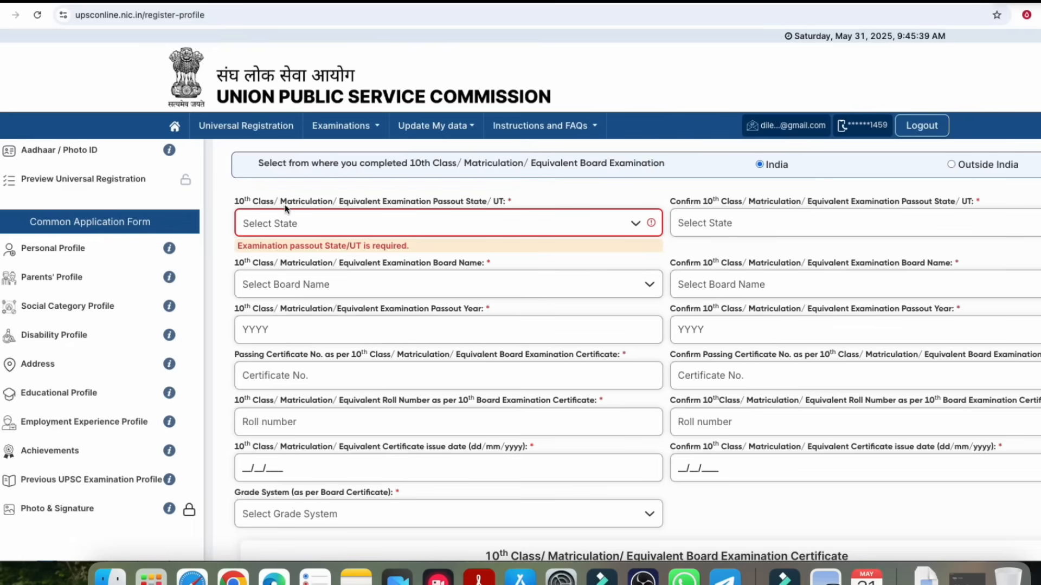
drag(298, 203, 436, 208)
click(437, 205)
scroll(613, 242, down, 1)
scroll(613, 246, down, 4)
scroll(340, 214, up, 3)
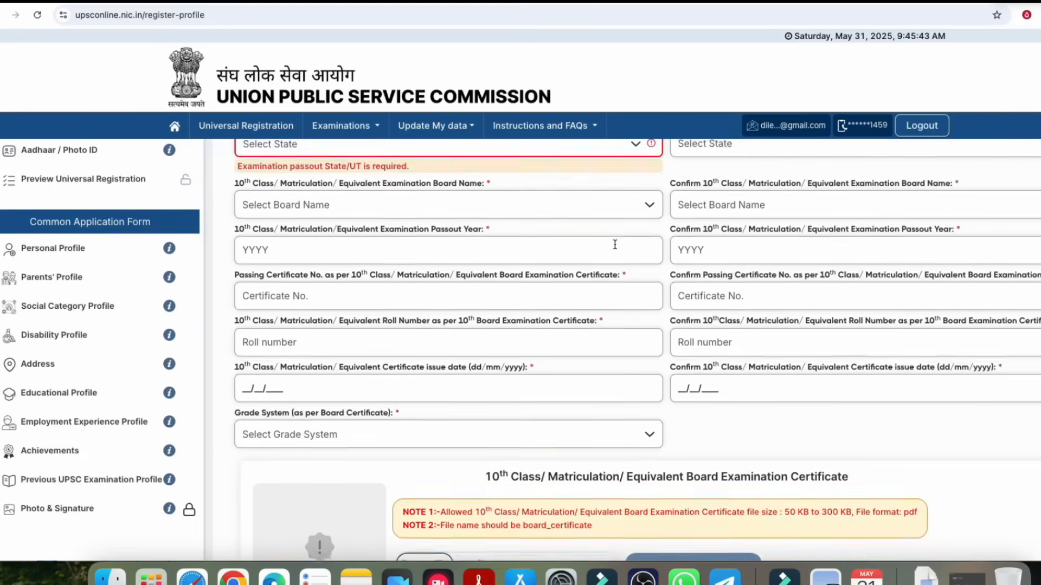
scroll(368, 217, up, 1)
Set both the 10th class Passout State/UT and its confirmation to Bihar.
click(336, 187)
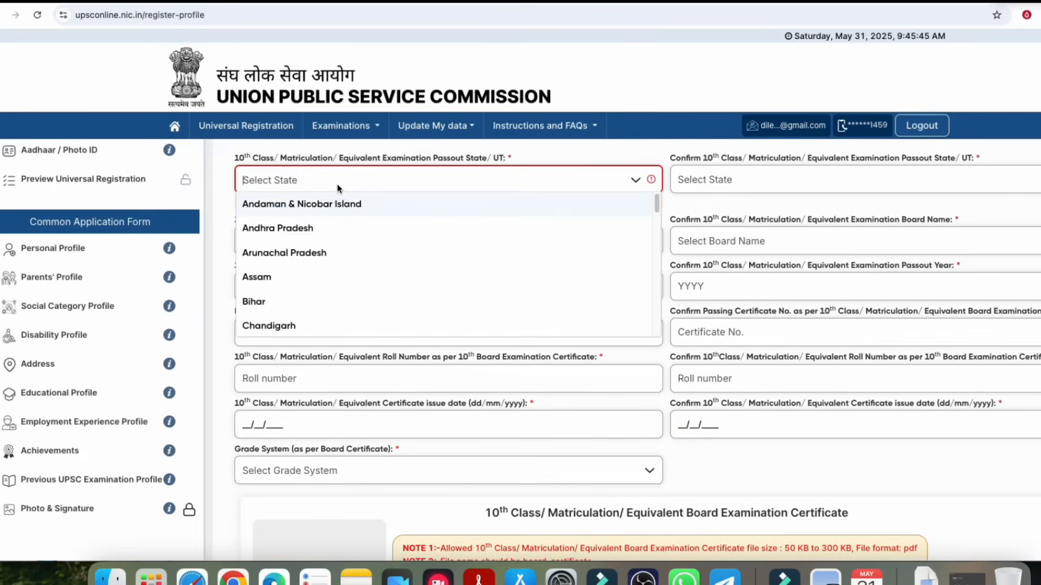
click(262, 300)
click(723, 191)
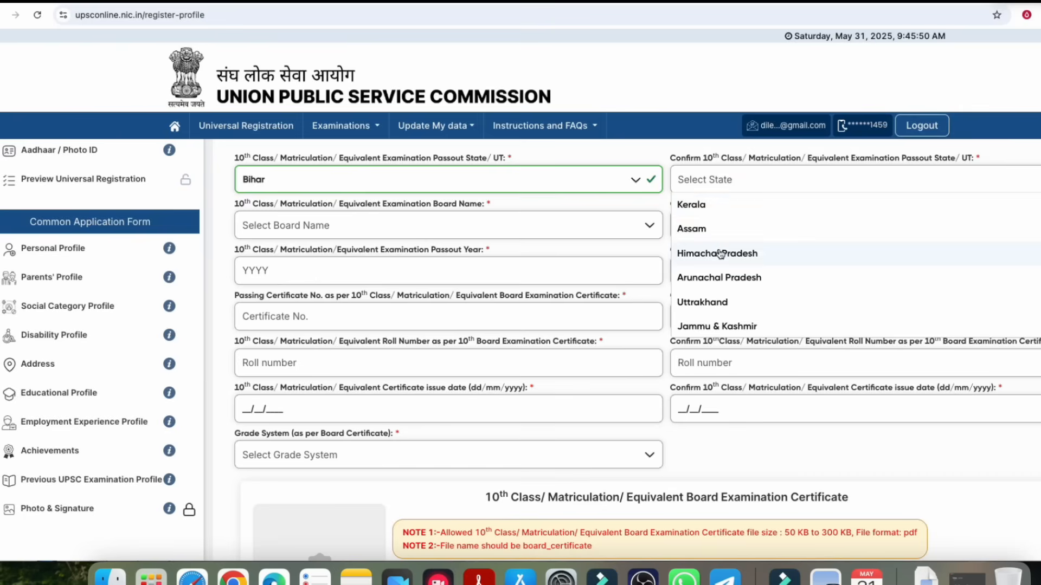
scroll(730, 265, down, 5)
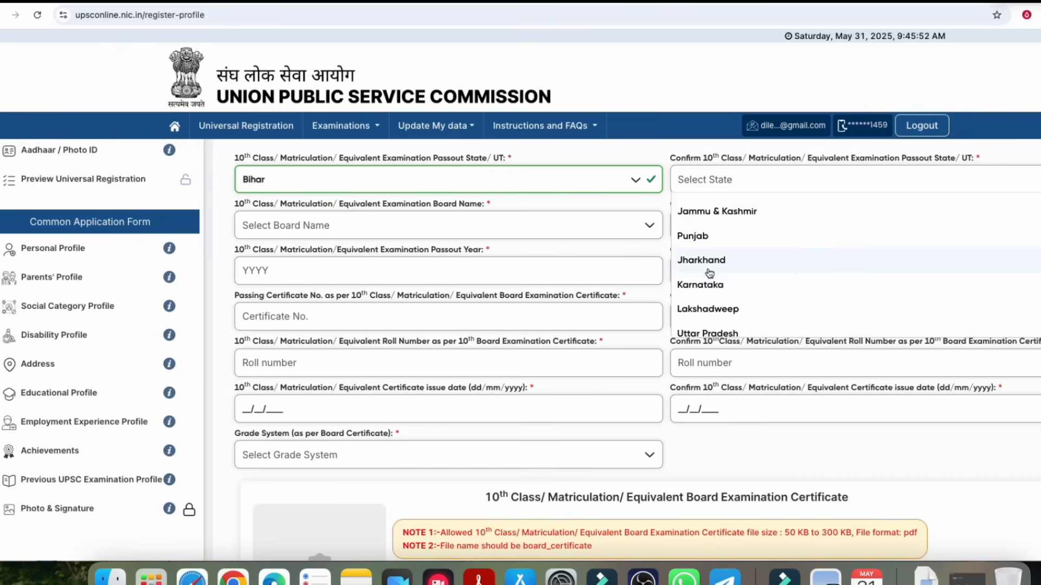
scroll(714, 278, down, 3)
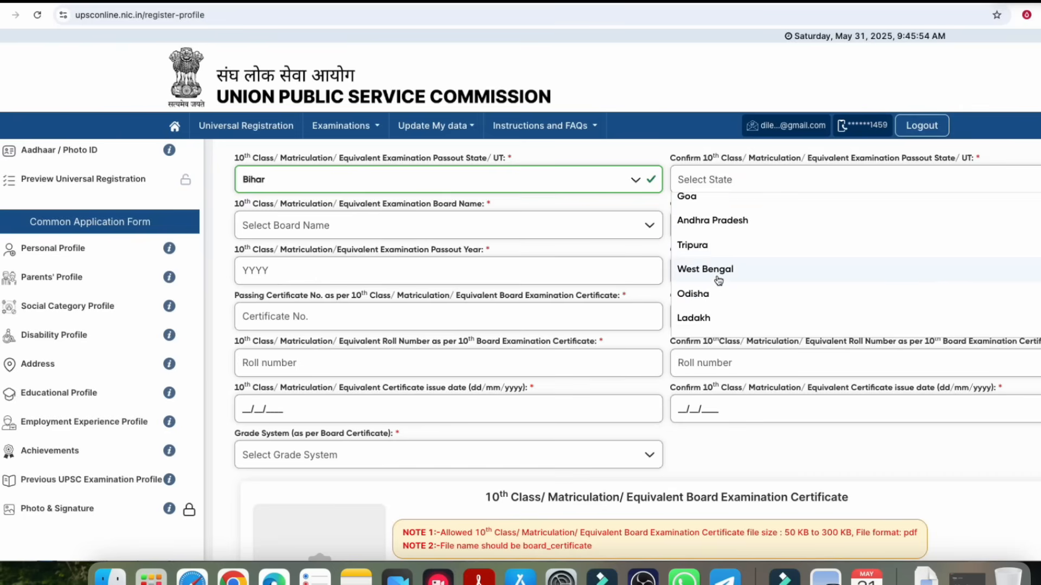
scroll(719, 308, down, 5)
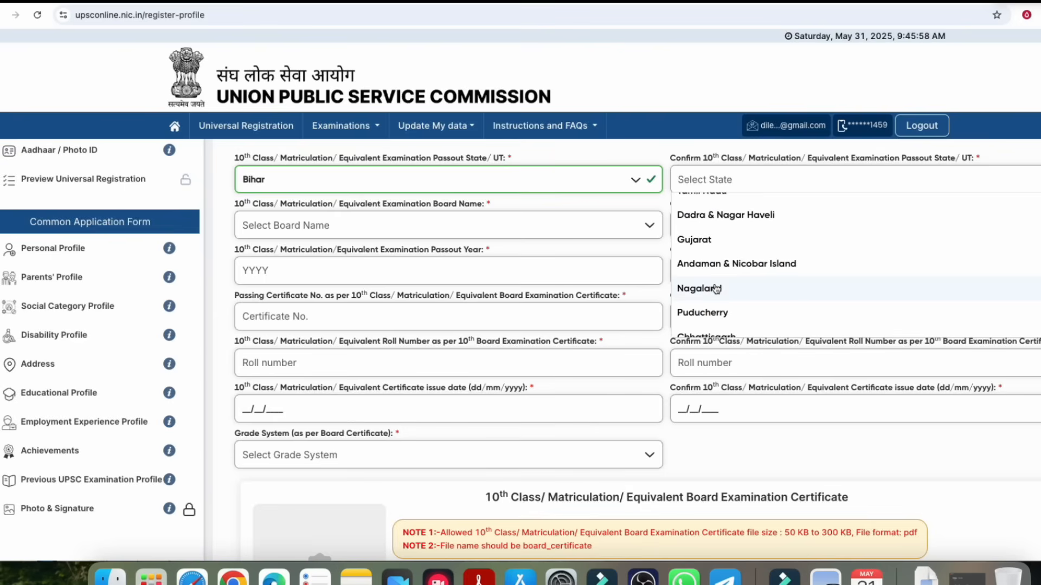
text(b)
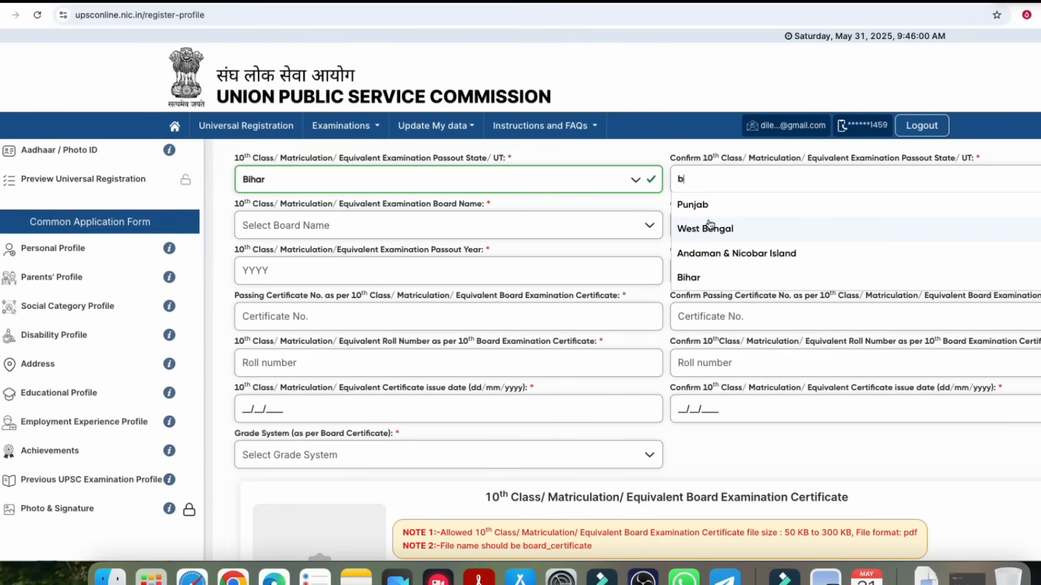
click(697, 277)
Set both the examination Board Name and its confirmation to Bihar School Examination Board.
click(391, 230)
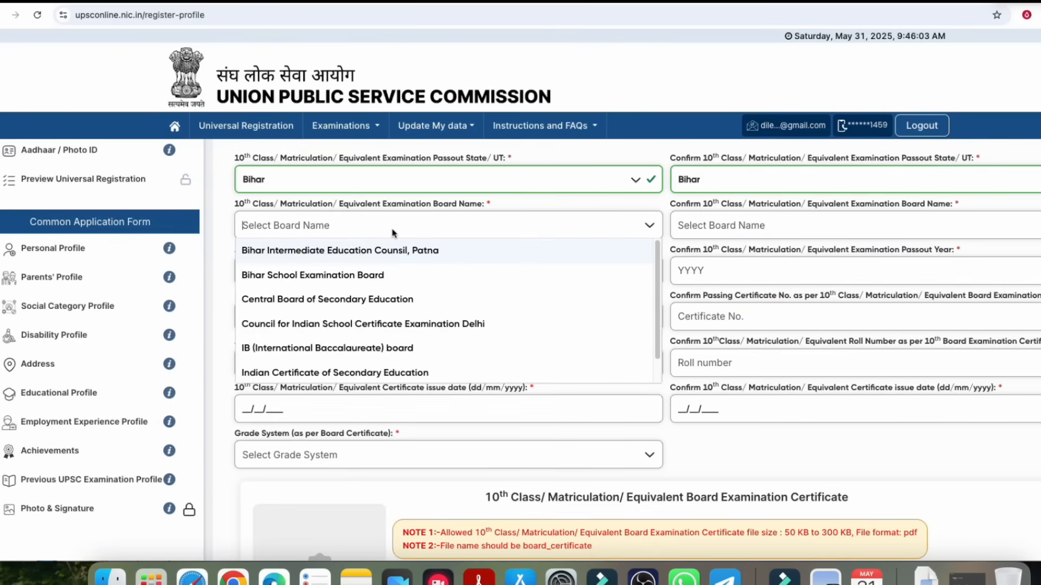
click(352, 278)
click(730, 237)
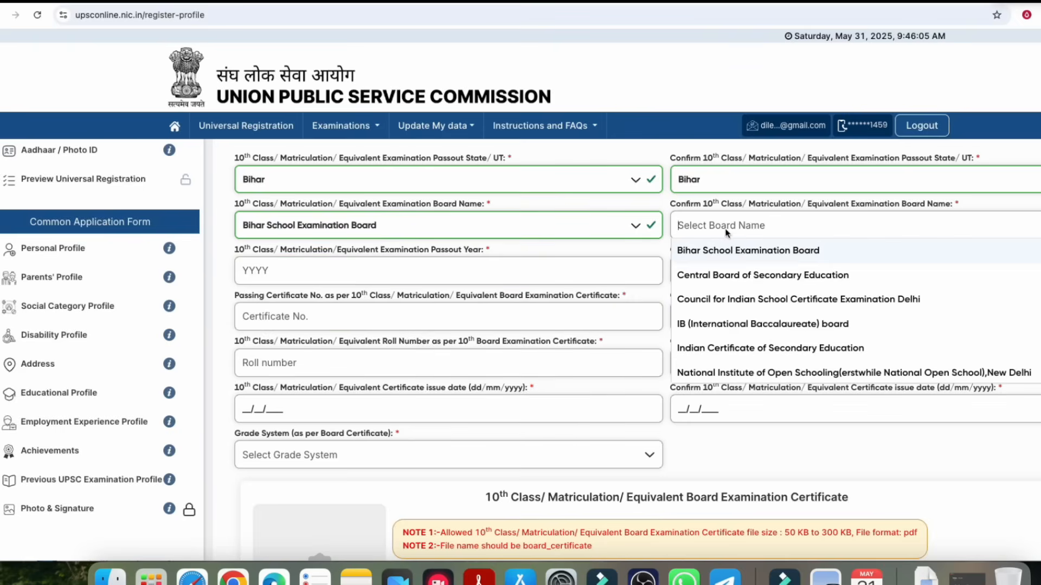
click(738, 255)
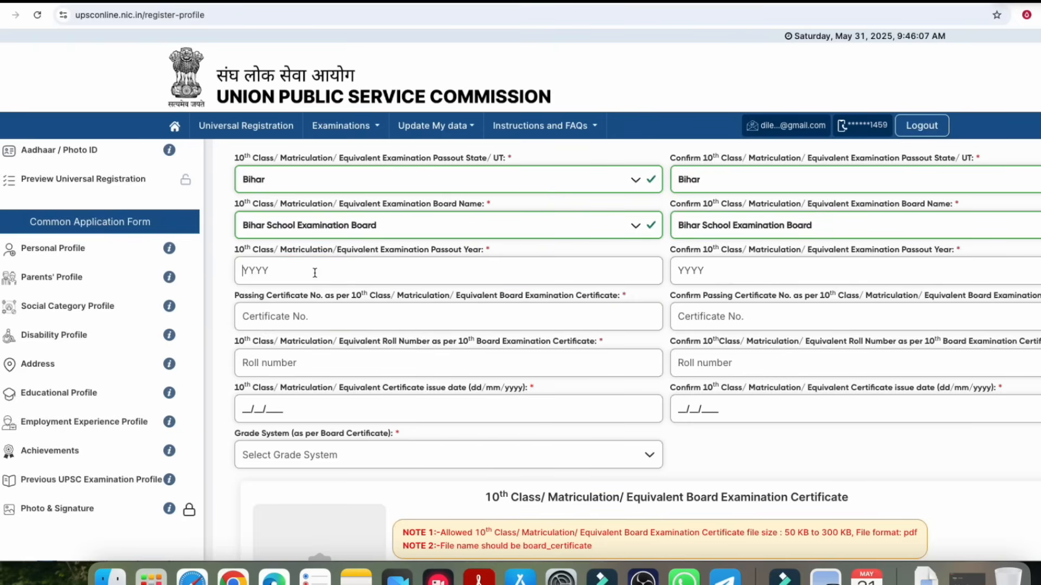
Go over the passout year, passing certificate number, roll number and certificate issue date fields.
scroll(534, 296, down, 1)
drag(322, 237, 454, 255)
click(372, 284)
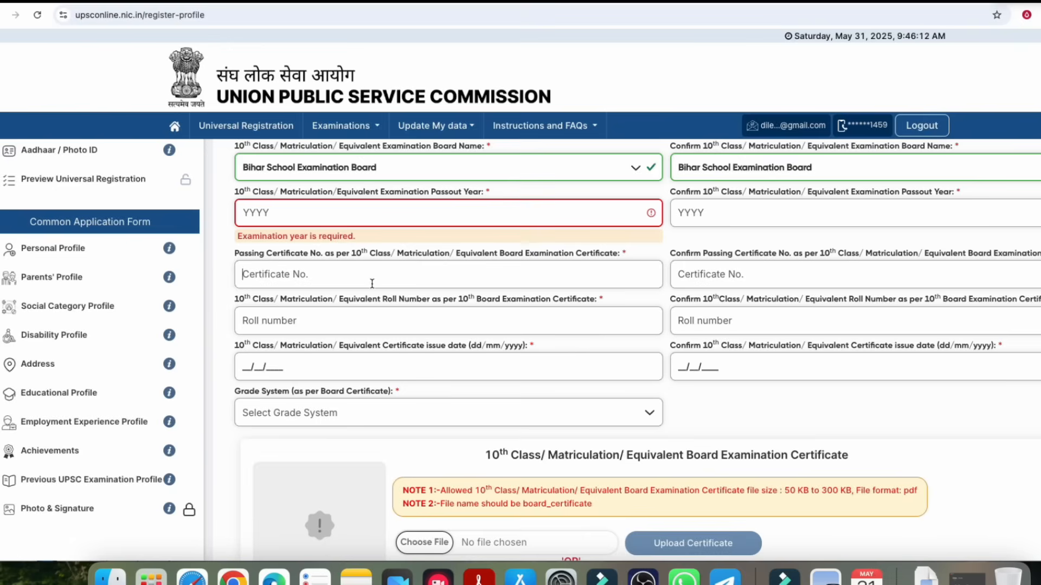
click(279, 330)
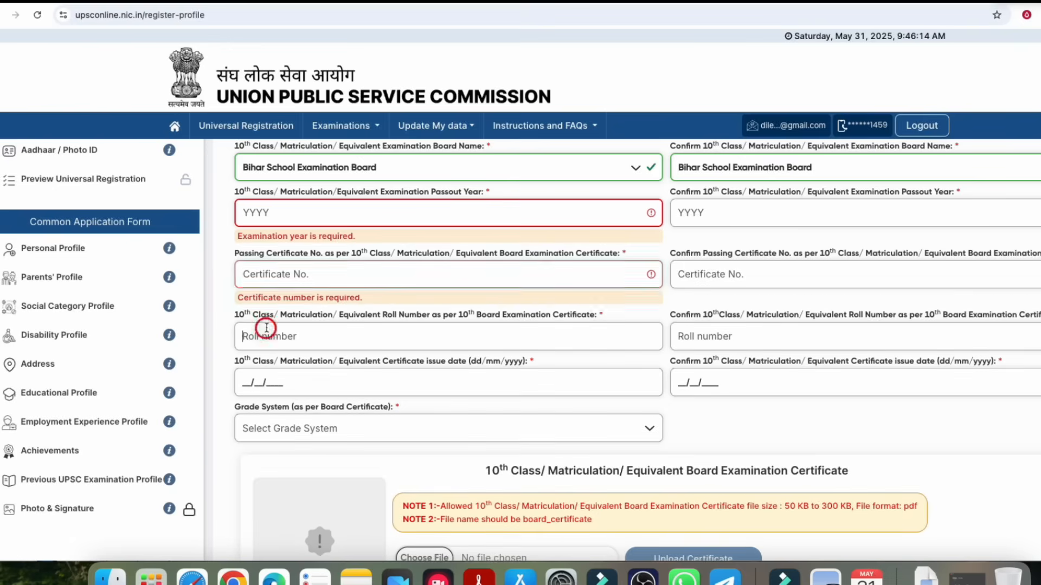
scroll(477, 358, down, 1)
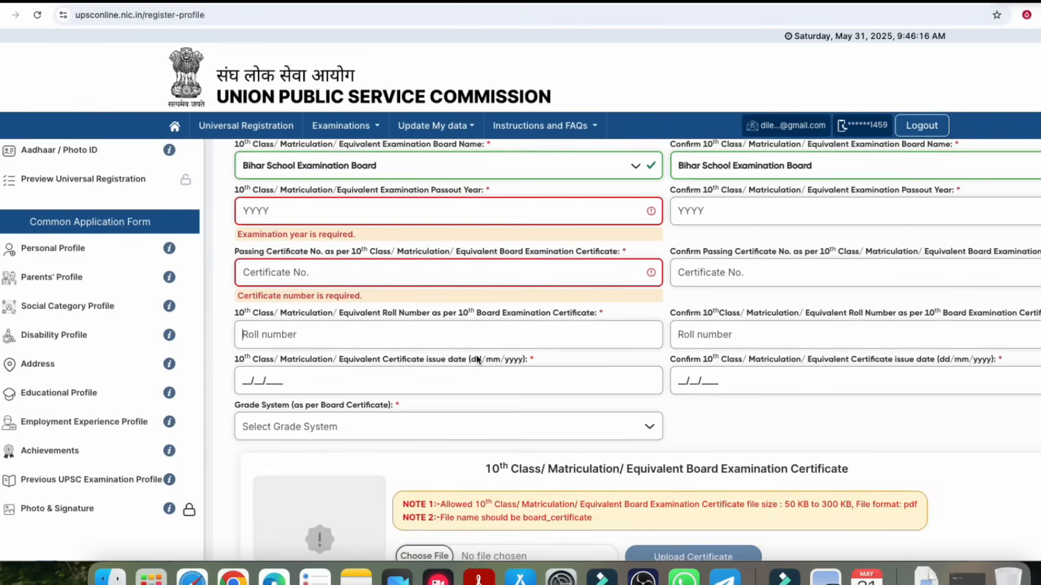
click(425, 343)
drag(387, 361, 456, 360)
Set the Grade System to Percentage(%) Marks and go to the Percentage of Marks field.
scroll(420, 401, down, 2)
click(300, 386)
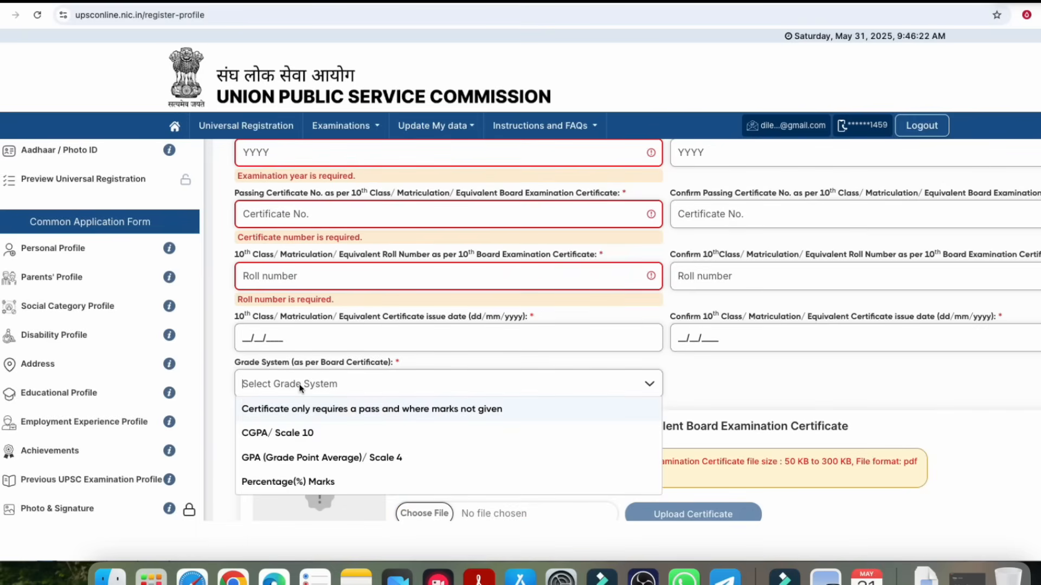
click(286, 482)
scroll(343, 377, down, 3)
click(701, 263)
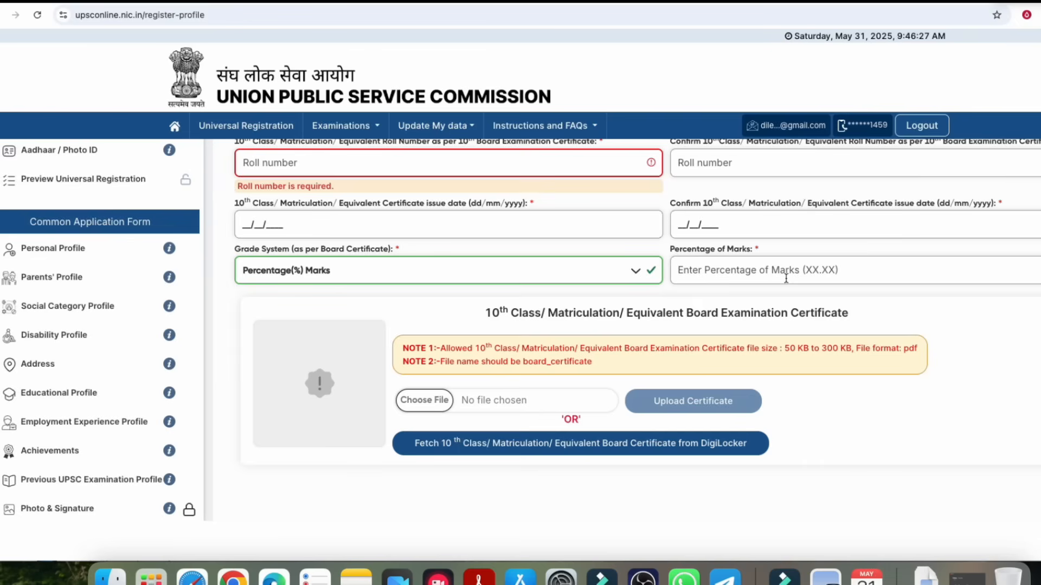
Try the CGPA/ Scale 10 grade system and go to its CGPA field.
click(345, 270)
click(296, 320)
click(695, 279)
Check the certificate file size, format and naming notes, and select board_certificate.pdf as the file for upload.
drag(567, 314, 673, 316)
click(673, 330)
scroll(666, 332, down, 3)
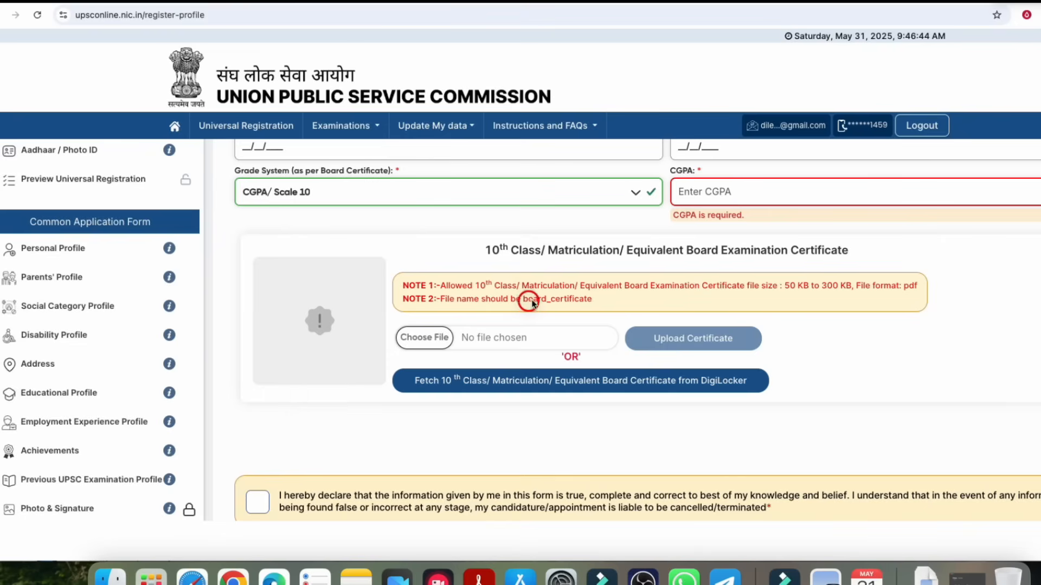
drag(567, 300, 532, 300)
click(431, 340)
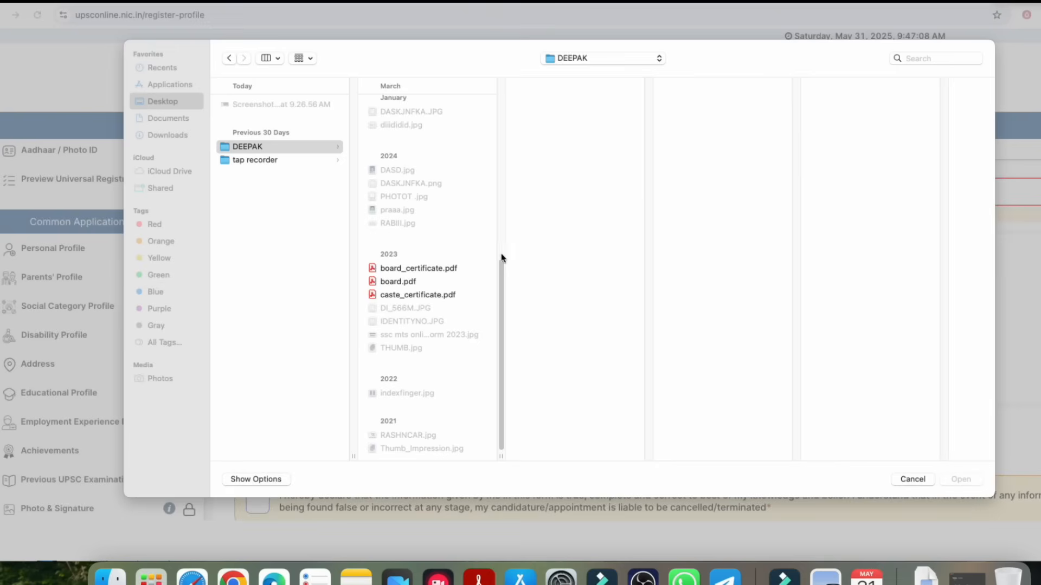
click(412, 273)
click(413, 271)
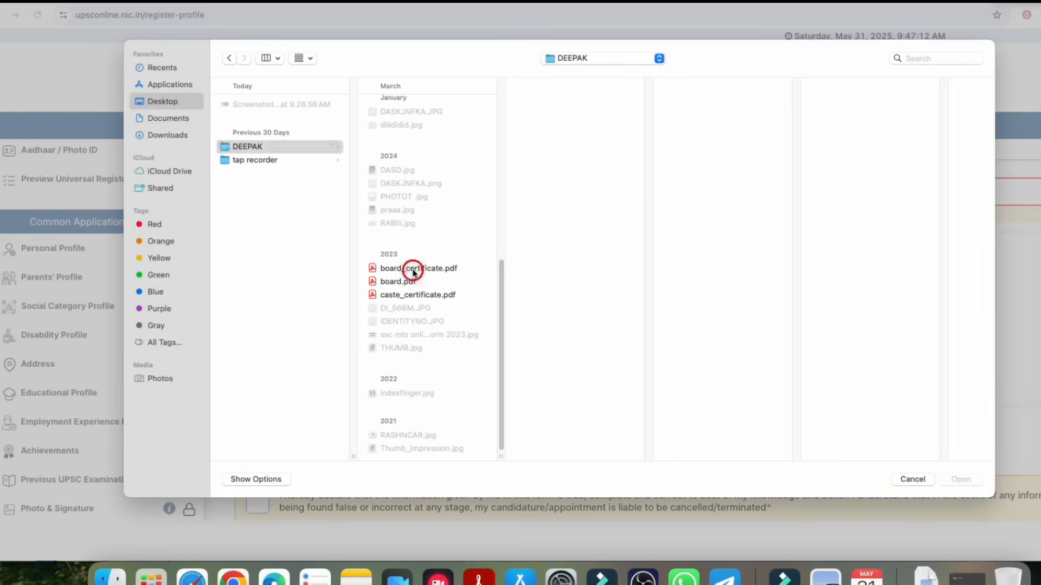
Open the name of board_certificate.pdf for renaming and leave it without a change.
right_click(423, 274)
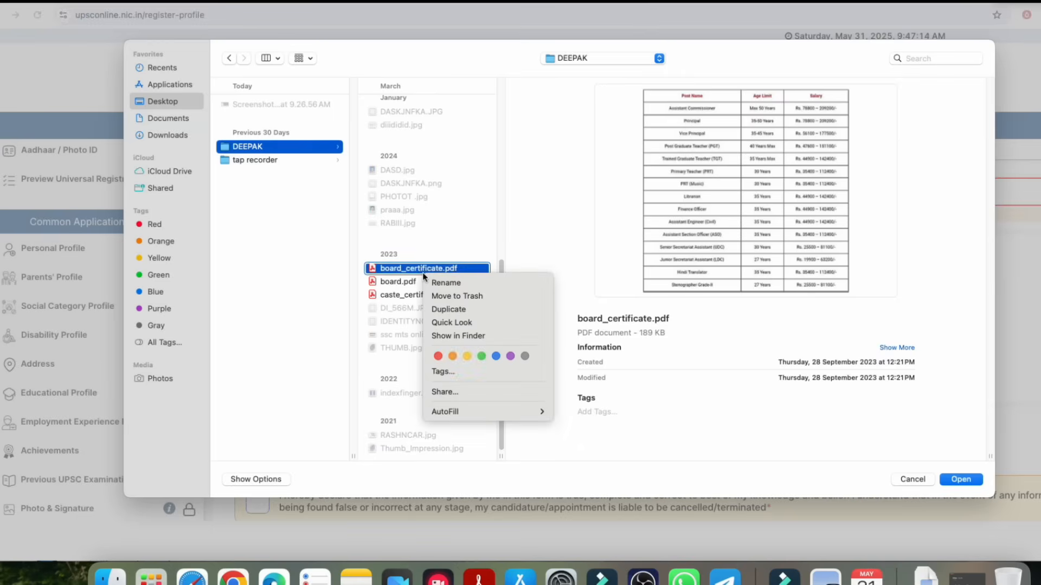
click(397, 271)
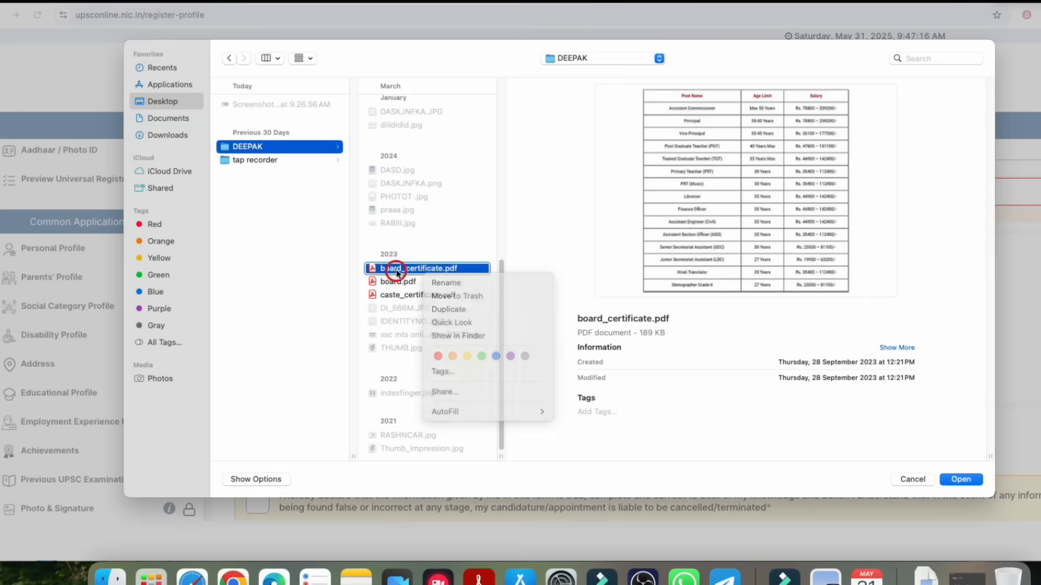
right_click(439, 272)
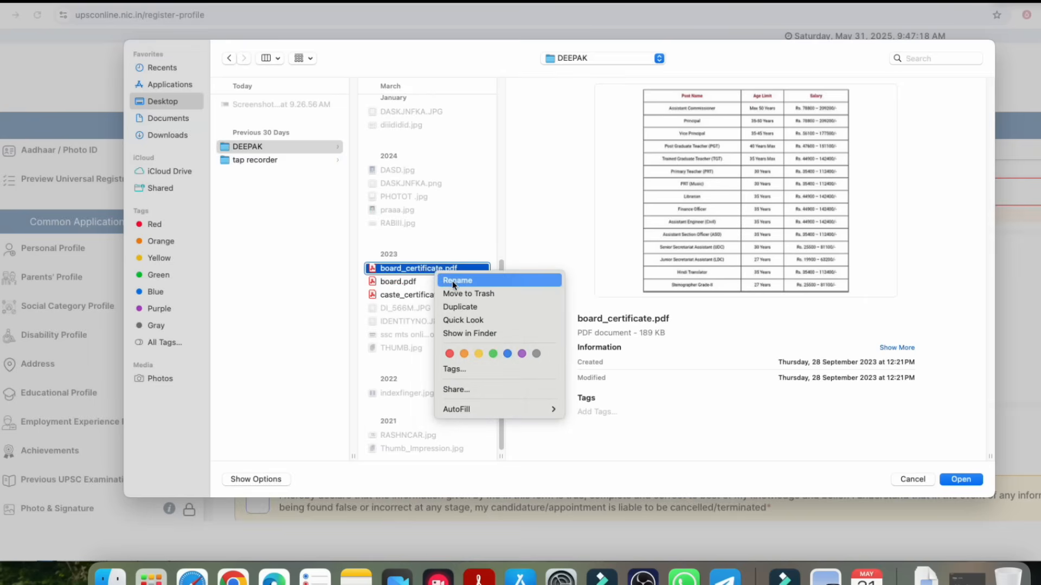
click(452, 281)
click(403, 268)
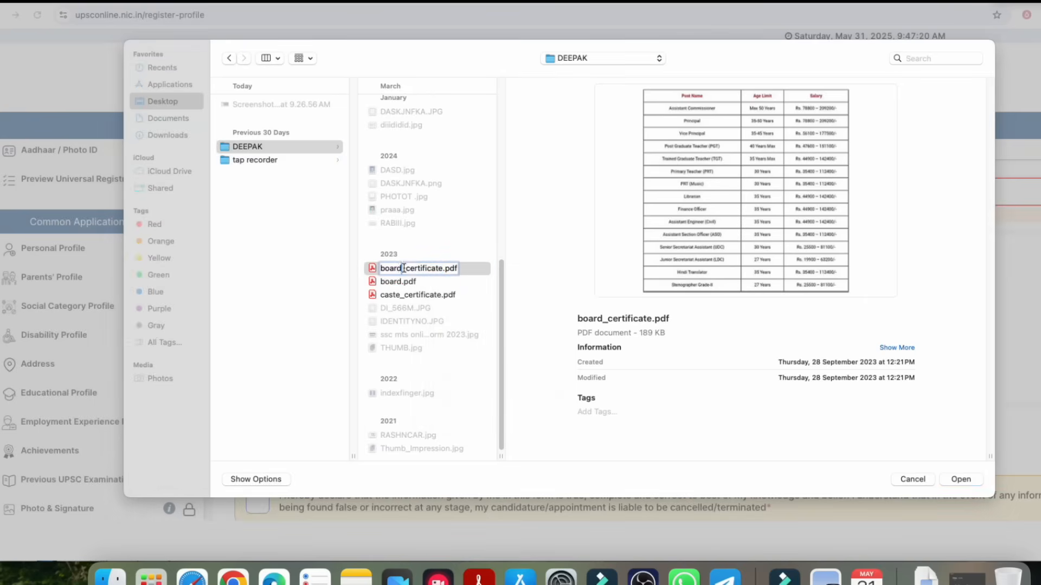
click(417, 268)
click(428, 282)
Attach board_certificate.pdf as the 10th class board certificate and request its upload.
click(412, 267)
click(960, 479)
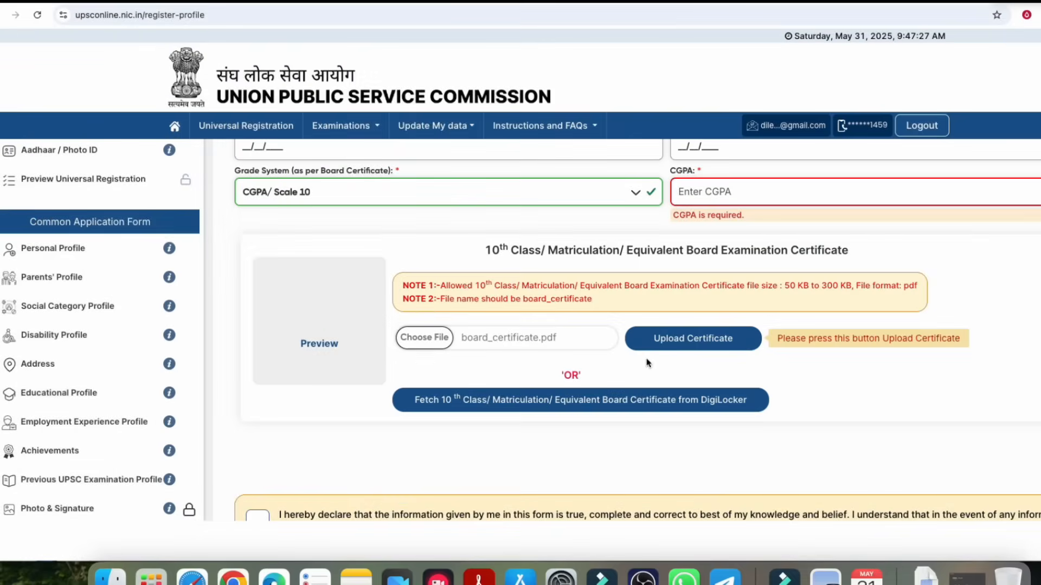
scroll(588, 373, down, 2)
click(689, 279)
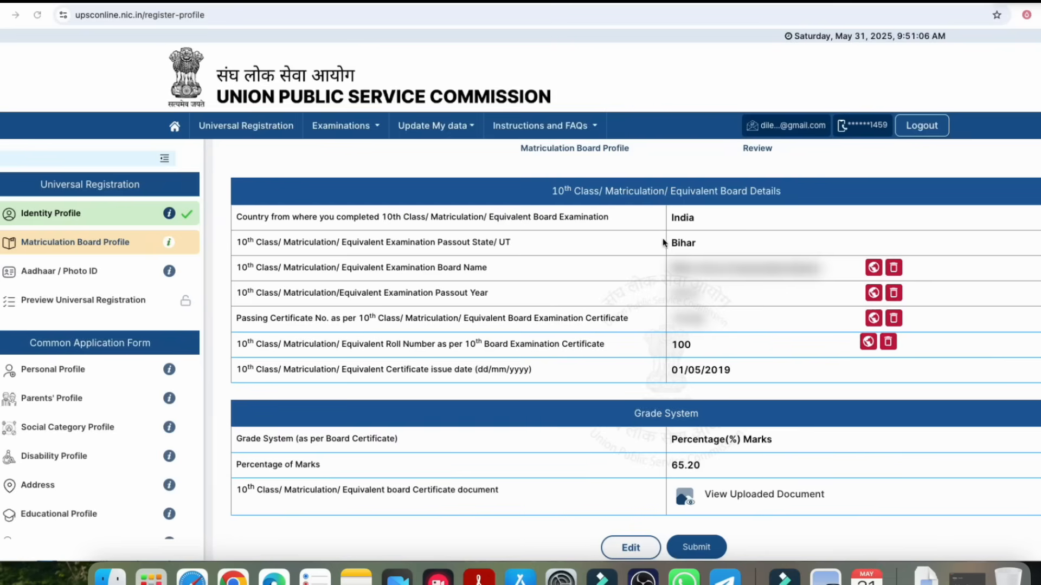
Review and submit the Matriculation Board Profile, and continue to the Aadhaar / Photo ID section.
scroll(607, 263, down, 1)
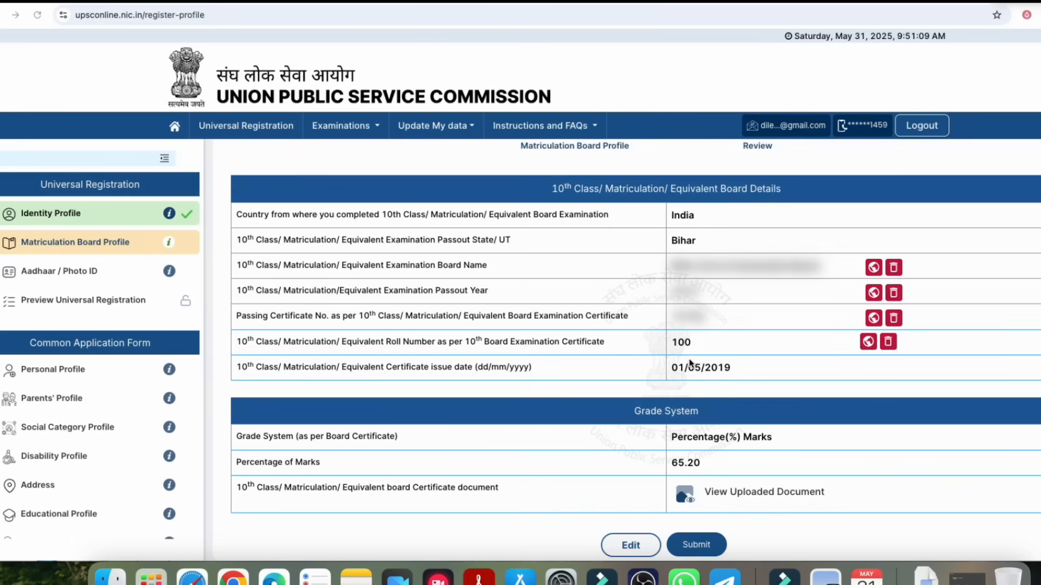
click(692, 546)
click(538, 356)
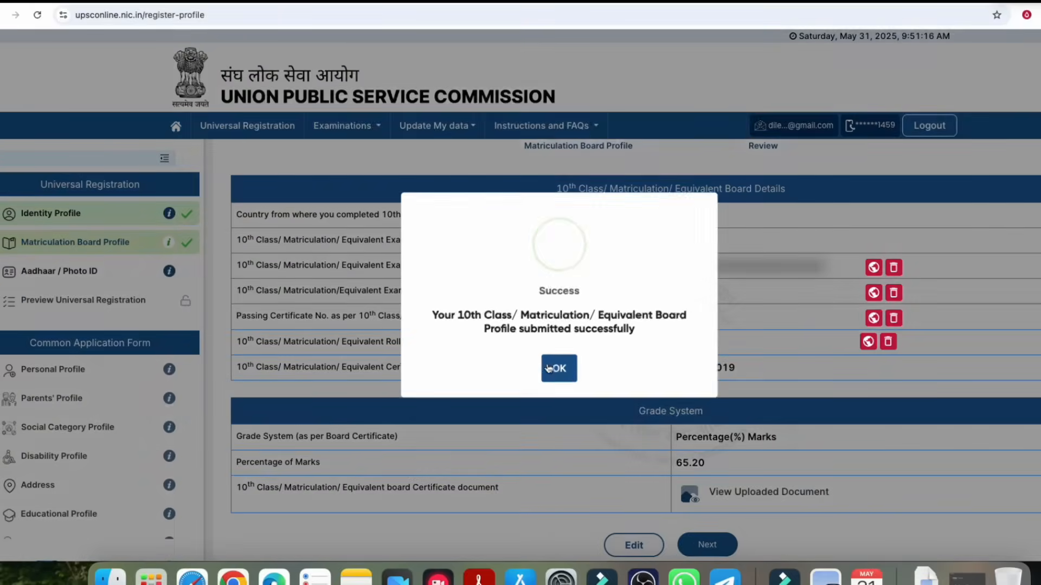
click(560, 367)
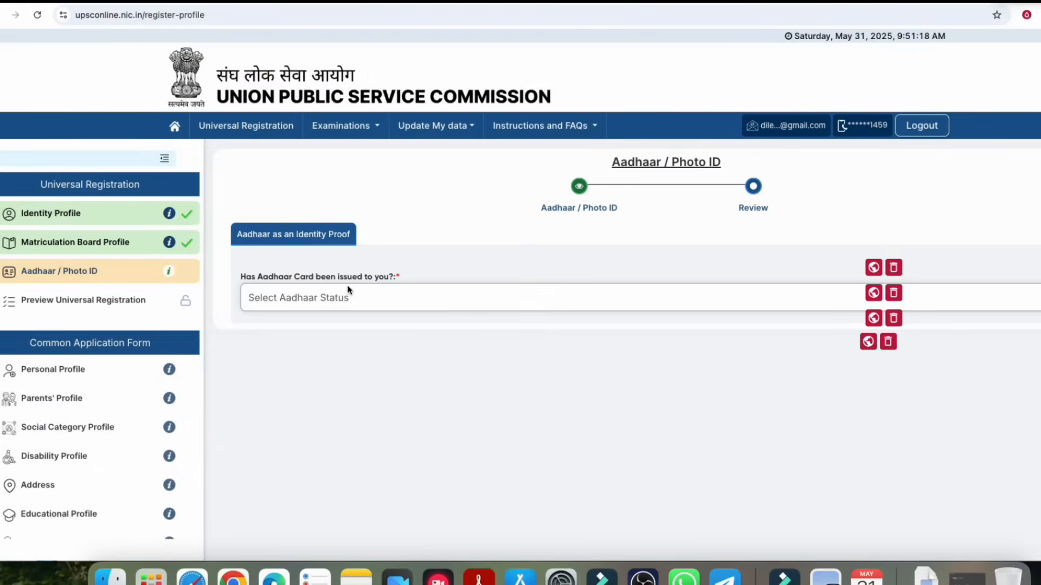
Set the Aadhaar status to "Yes, I have been issued Aadhaar card and consent to proceed for verification" and accept the consent declaration.
drag(282, 277, 354, 278)
click(355, 278)
click(393, 303)
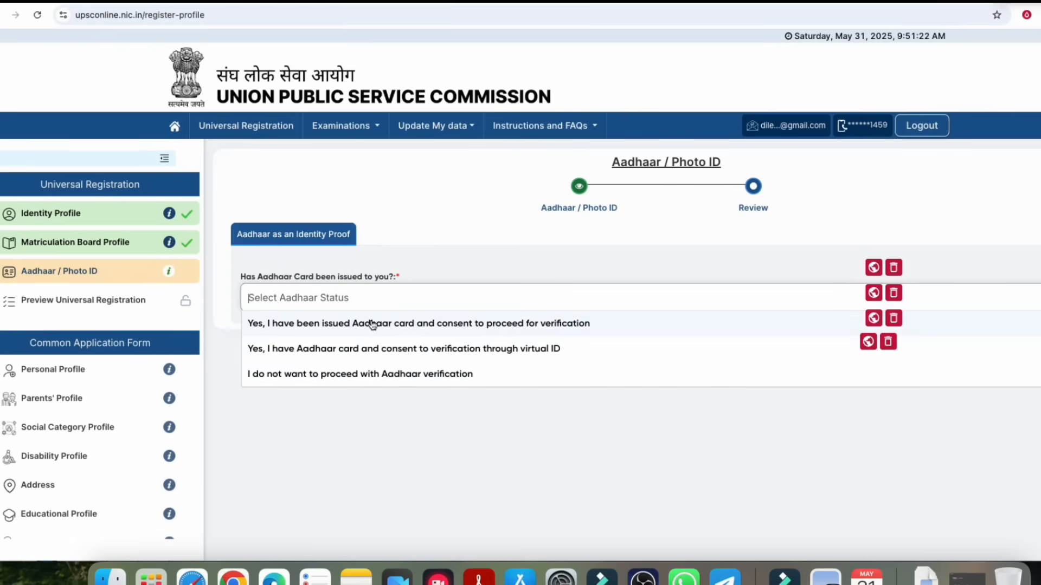
click(372, 324)
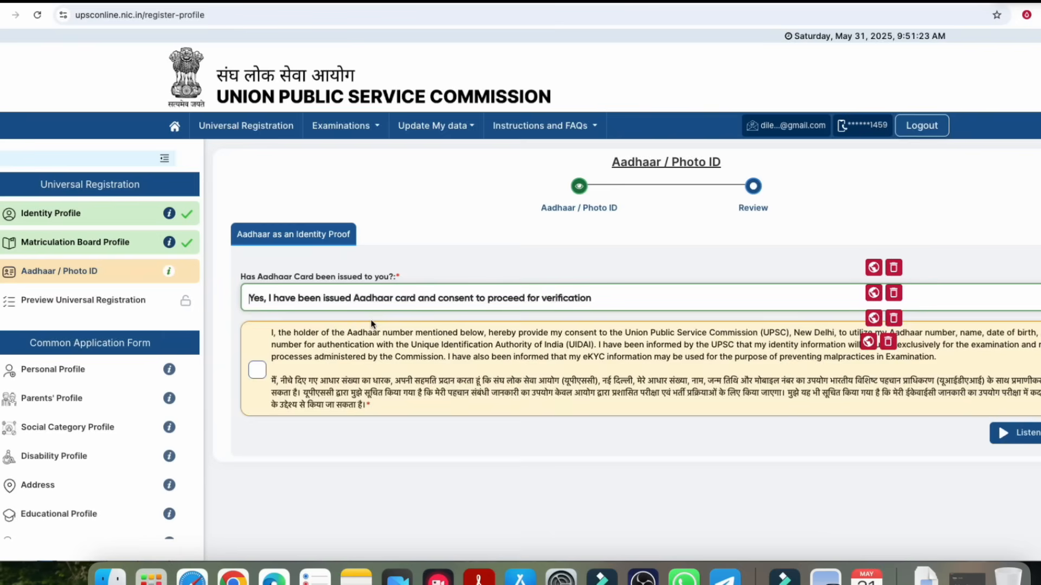
click(254, 374)
Change the Aadhaar status to "Yes, I have Aadhaar card and consent to verification through virtual ID".
scroll(261, 406, down, 3)
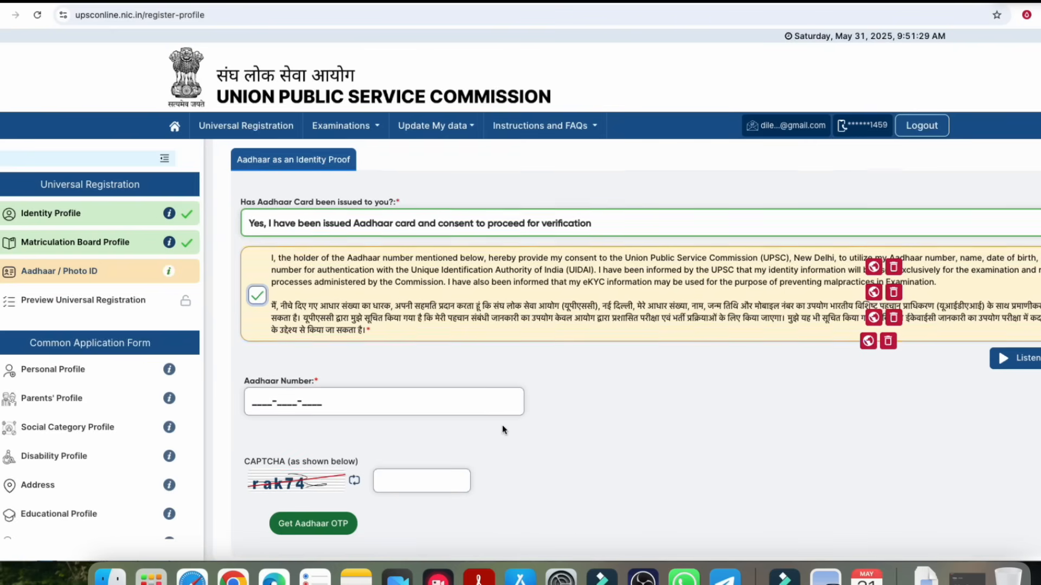
scroll(502, 425, down, 1)
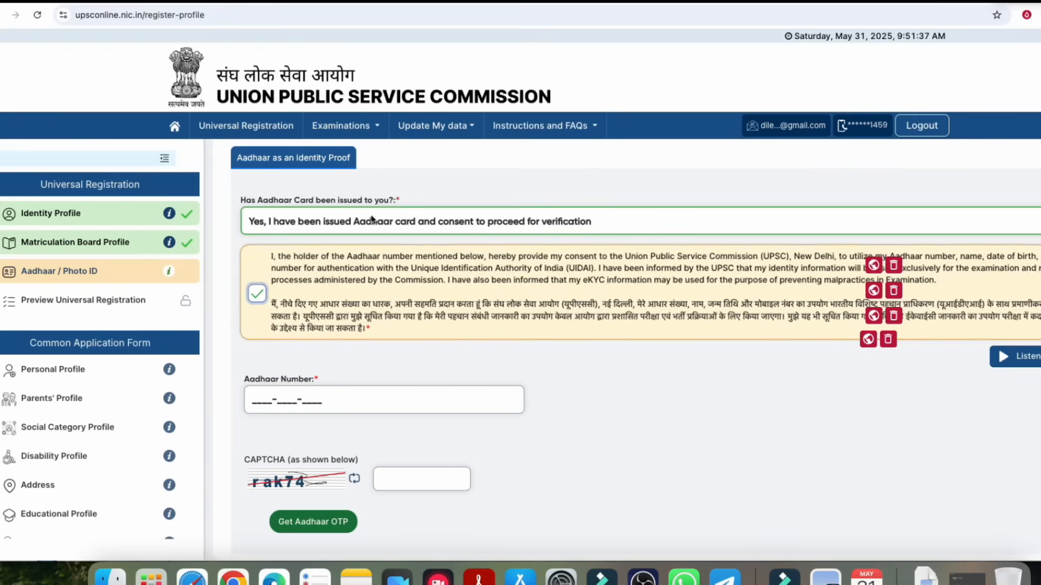
scroll(434, 281, up, 2)
click(385, 296)
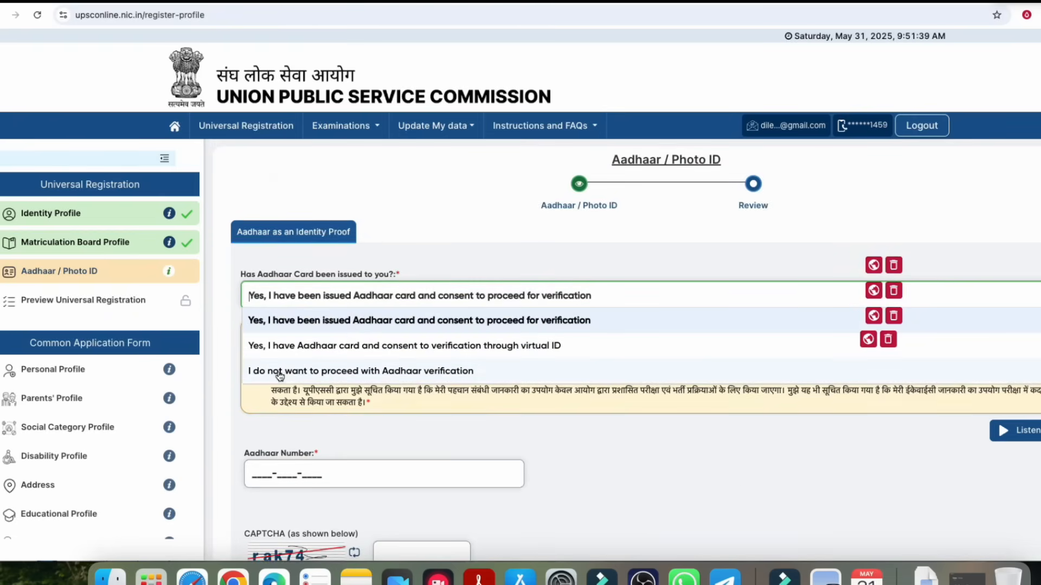
click(304, 347)
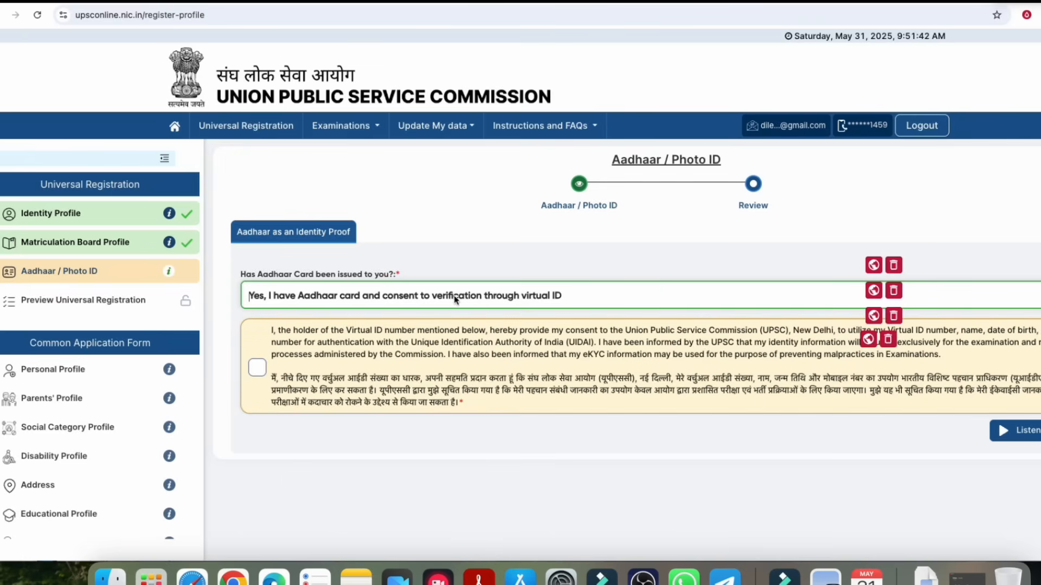
Set the Aadhaar status to "I do not want to proceed with Aadhaar verification".
click(395, 297)
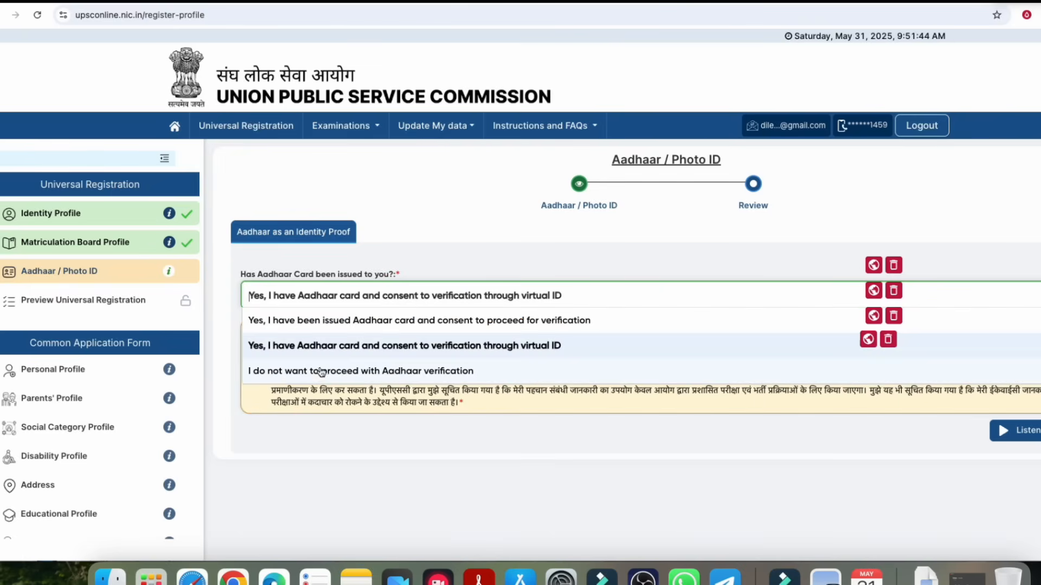
click(317, 370)
click(559, 374)
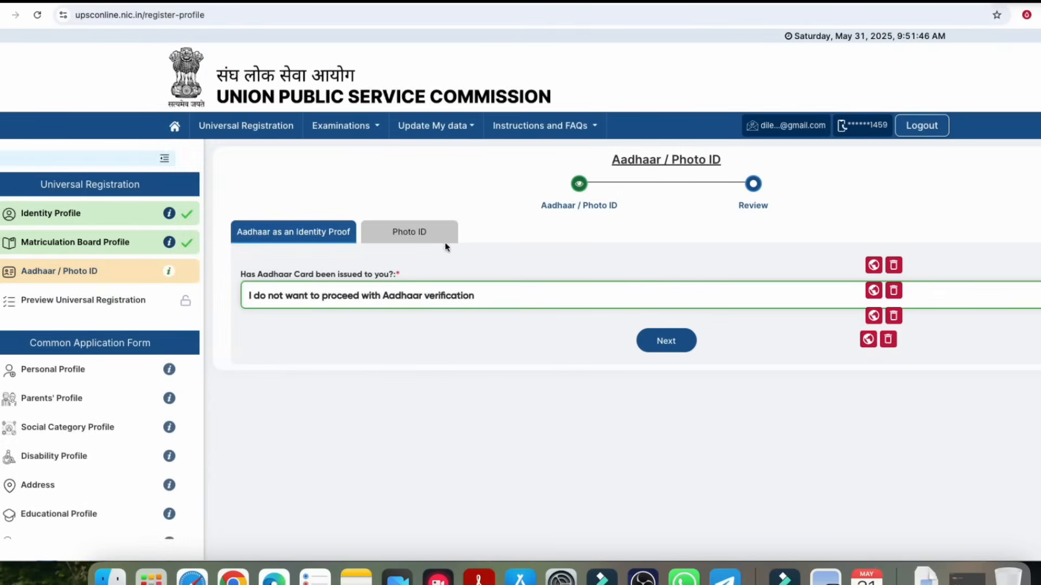
Choose Valid PAN Card as the photo identity card and check the file requirements for uploading it.
click(414, 233)
click(334, 319)
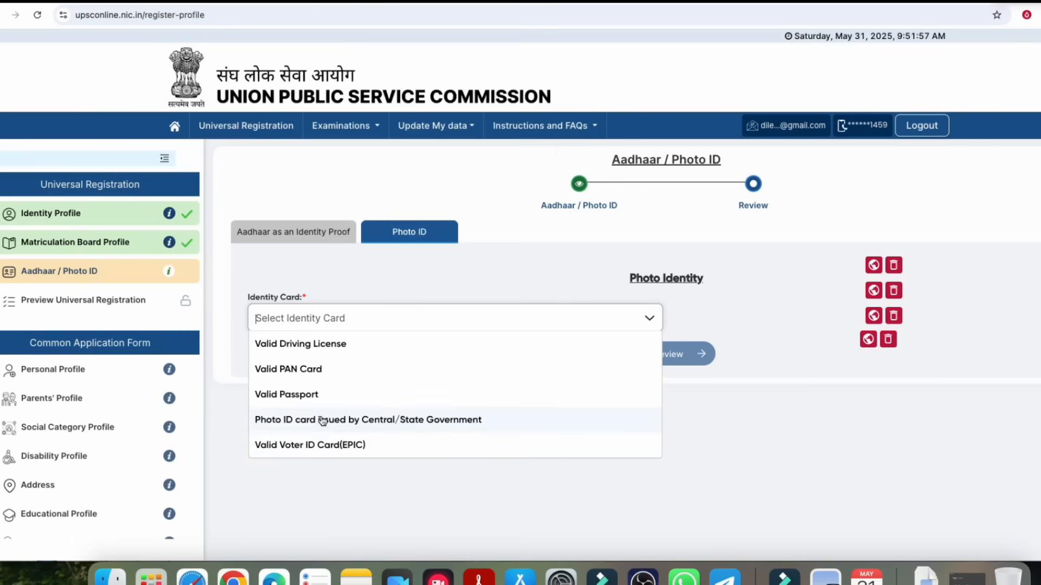
click(296, 367)
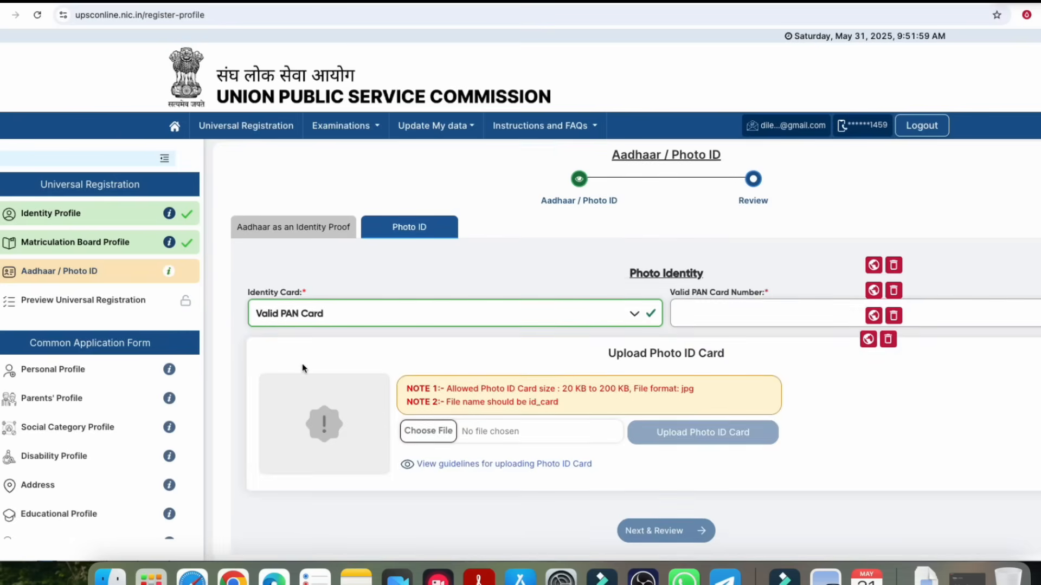
click(536, 406)
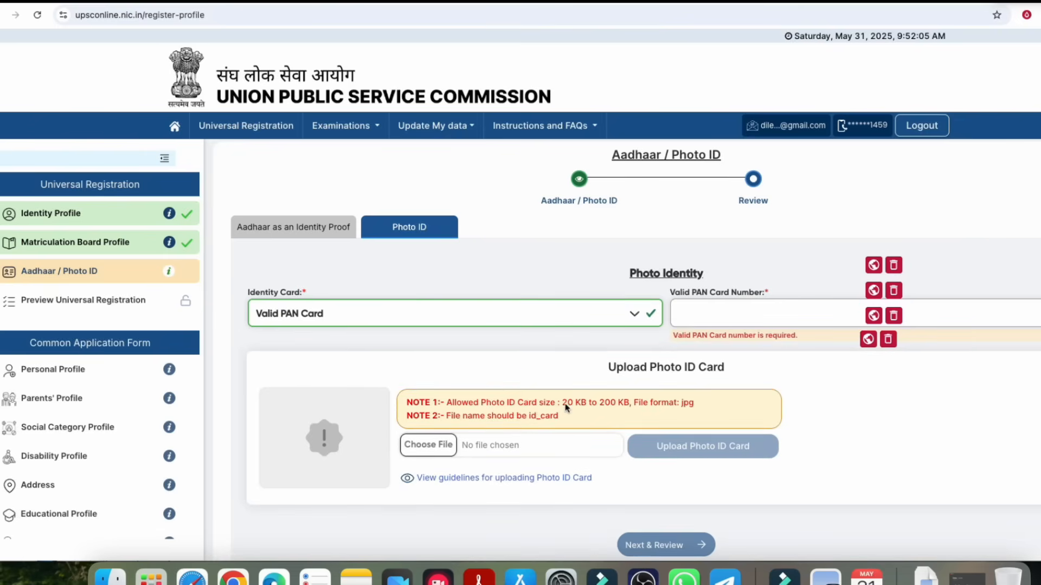
scroll(580, 431, down, 1)
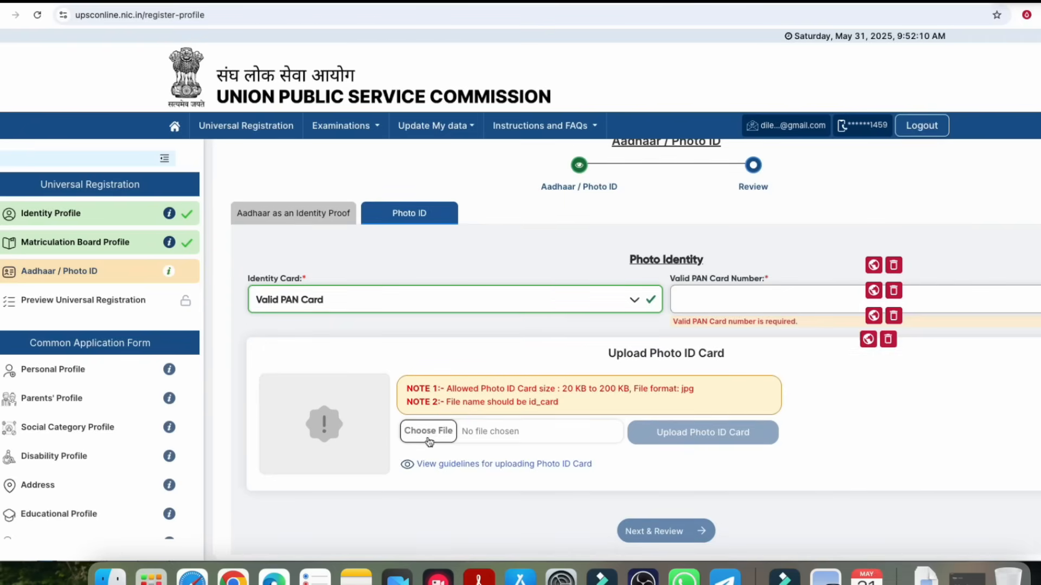
Return the Aadhaar status to "Yes, I have been issued Aadhaar card and consent to proceed for verification".
click(305, 218)
click(352, 300)
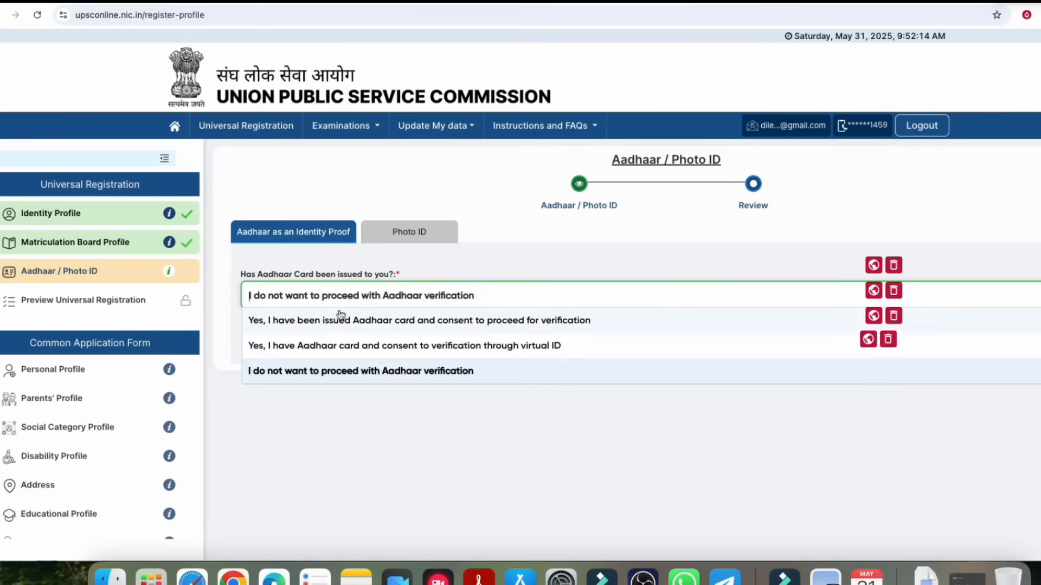
click(340, 320)
scroll(434, 369, down, 3)
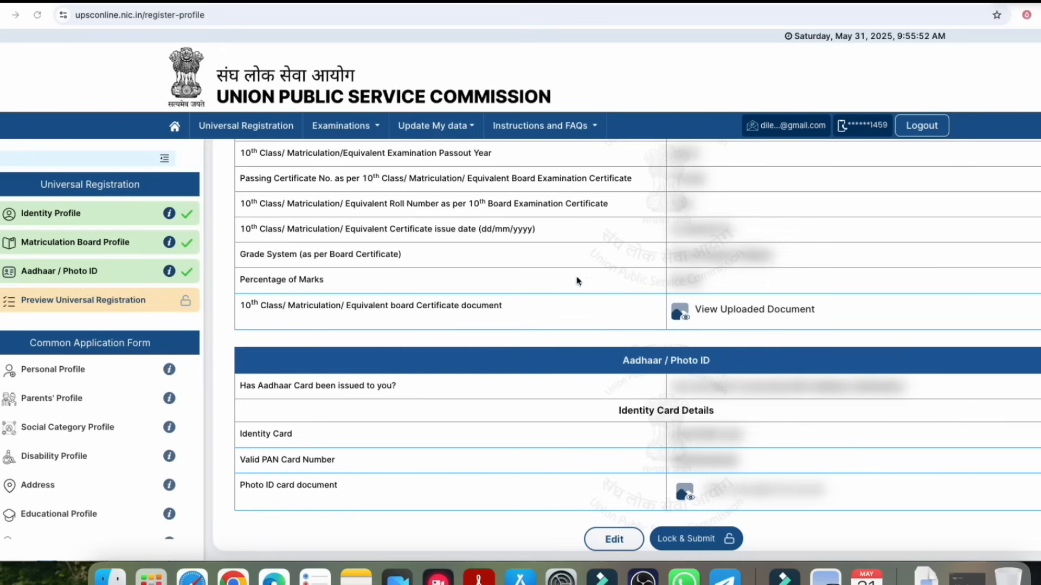
Review the Universal Registration preview, lock and submit it to generate the Universal Registration Number, and continue to the Common Application Form.
scroll(609, 281, up, 1)
scroll(609, 282, up, 6)
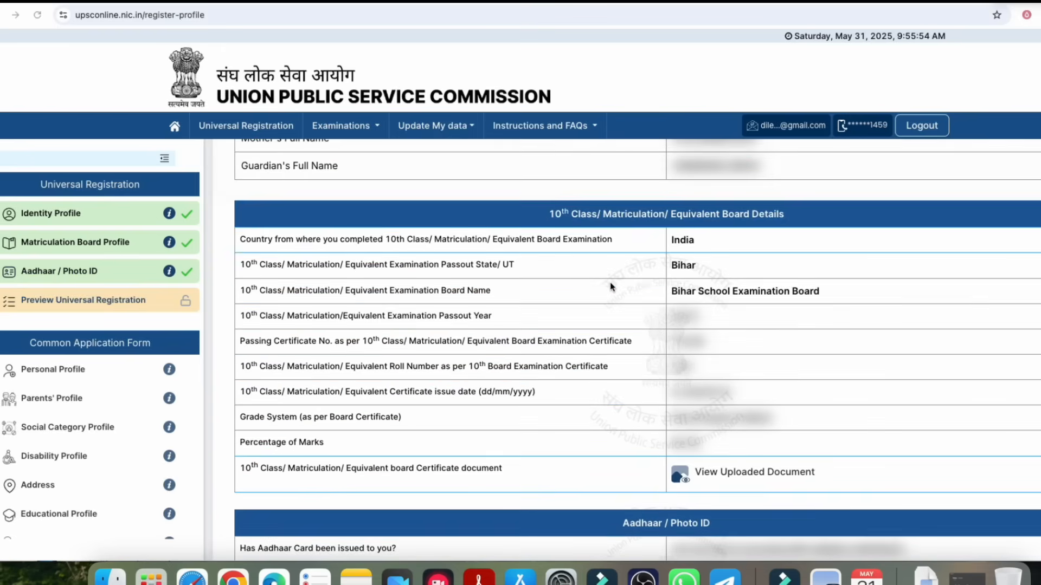
scroll(640, 280, up, 3)
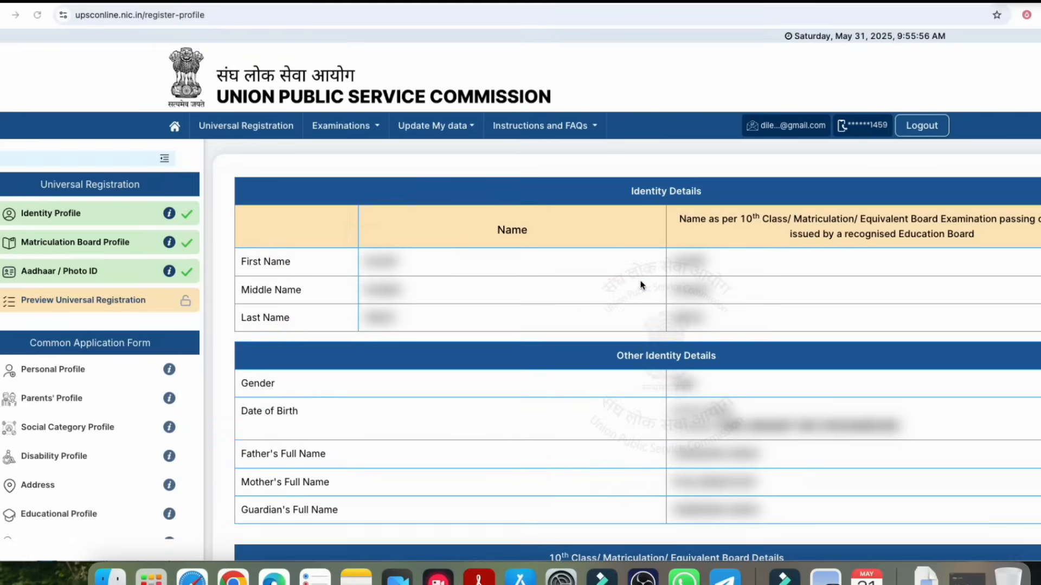
scroll(547, 298, down, 6)
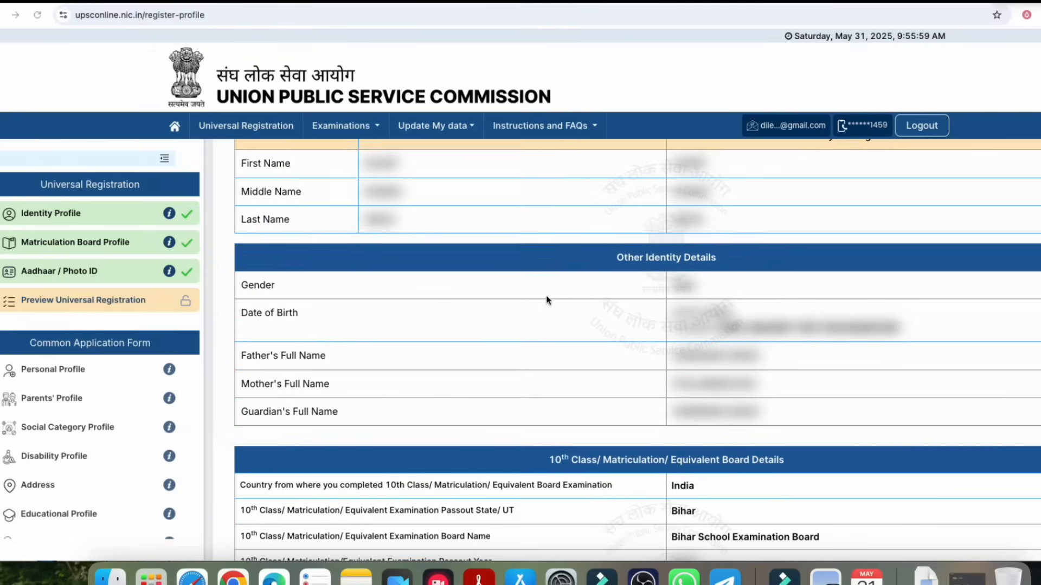
scroll(567, 299, down, 3)
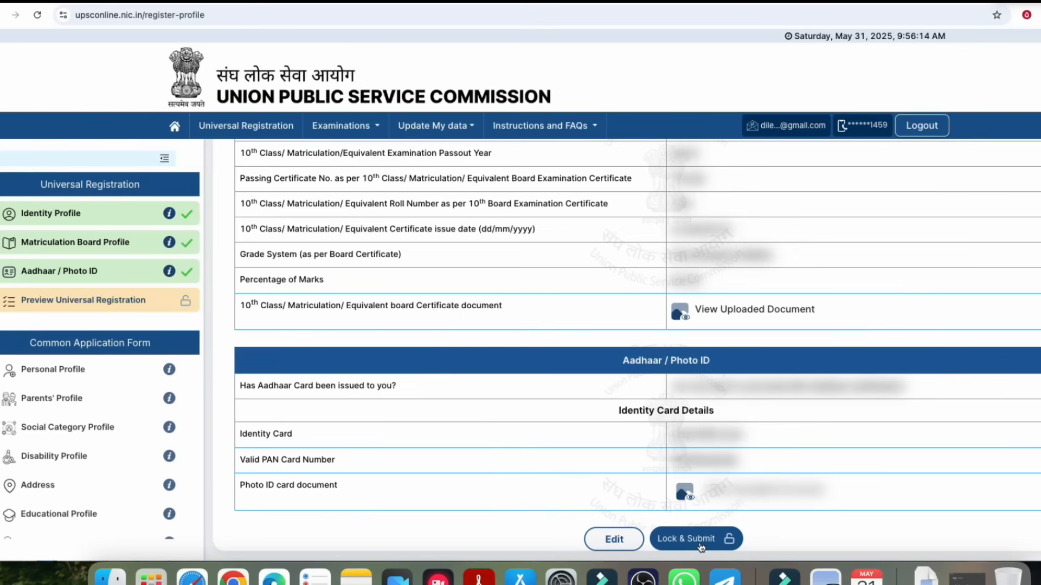
click(700, 547)
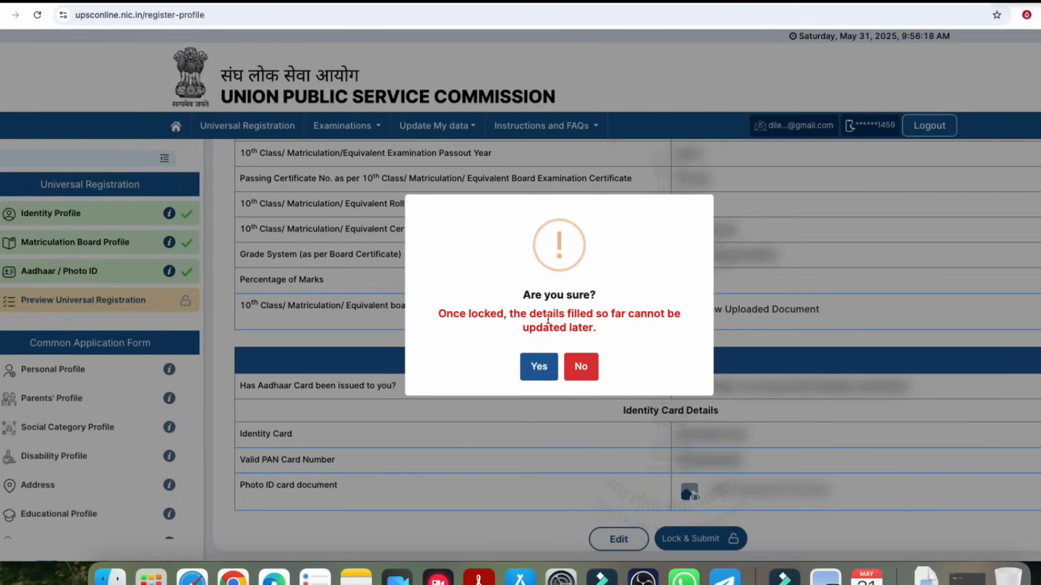
click(542, 370)
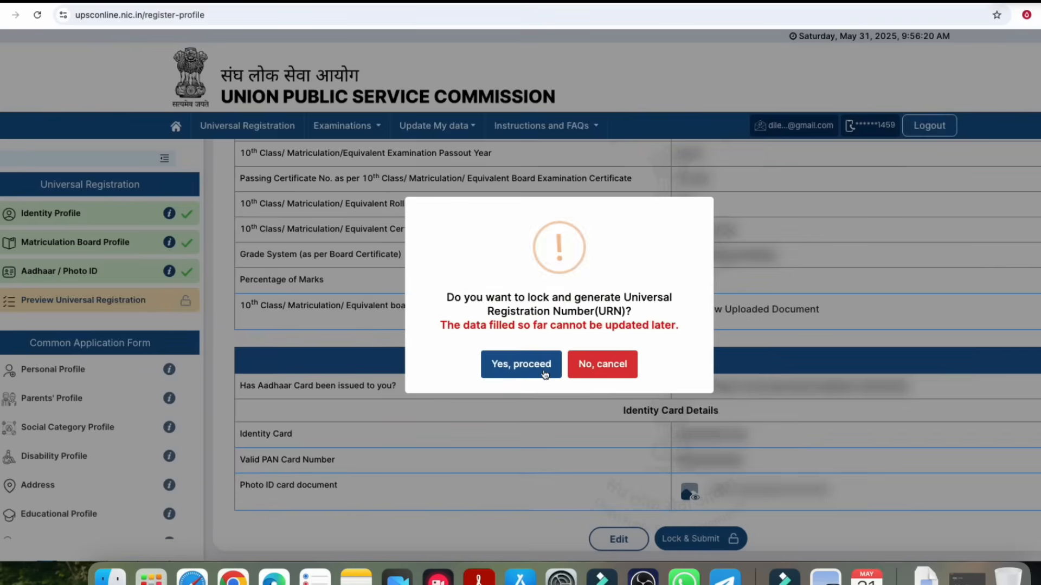
click(504, 369)
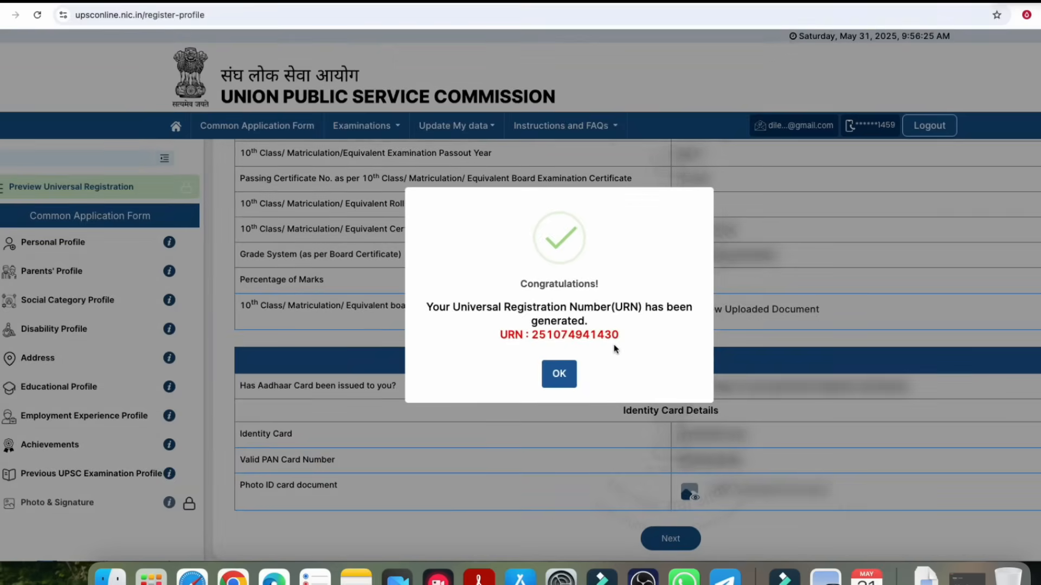
drag(504, 307, 600, 308)
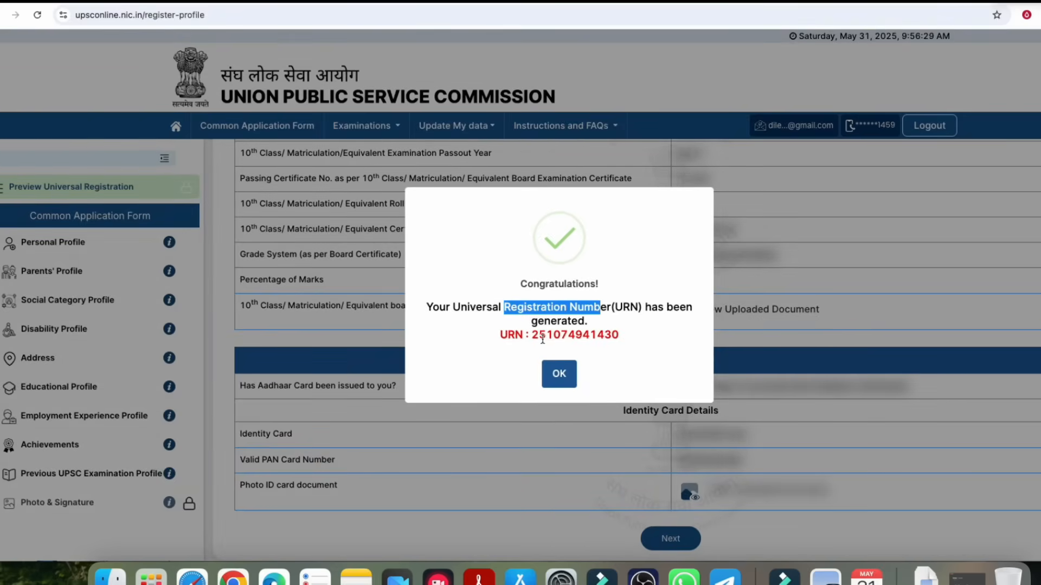
drag(537, 337, 579, 340)
click(565, 377)
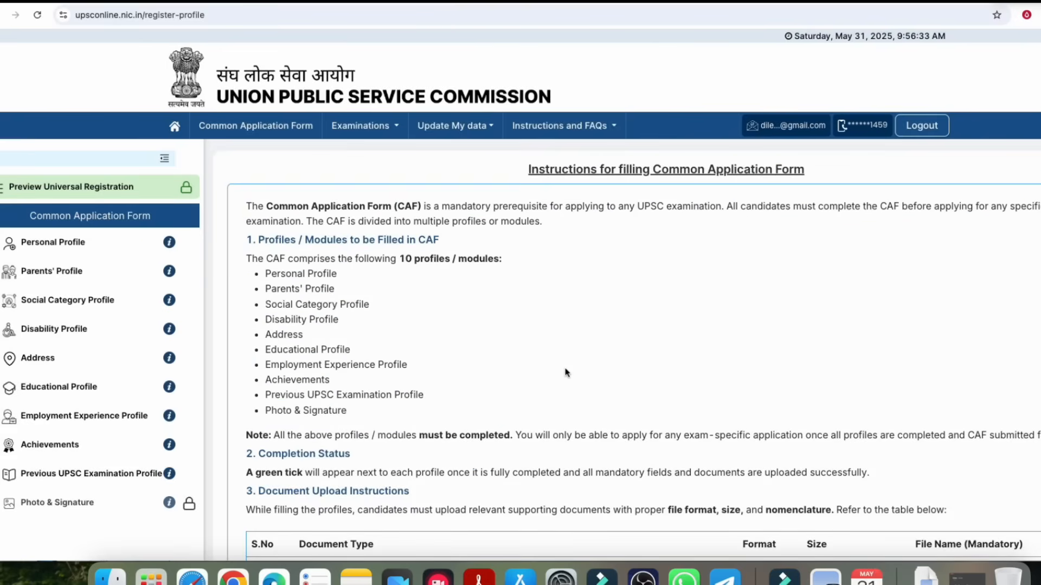
Examine the Common Application Form instructions, including the required profiles and the format, size and file name rules for document uploads.
drag(626, 172, 727, 174)
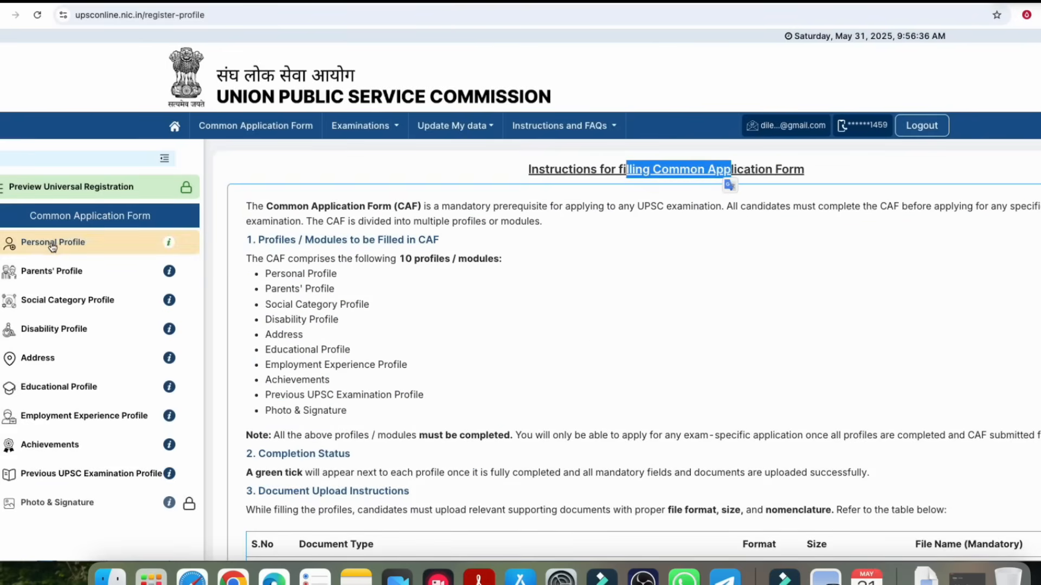
scroll(81, 465, down, 3)
scroll(81, 456, down, 2)
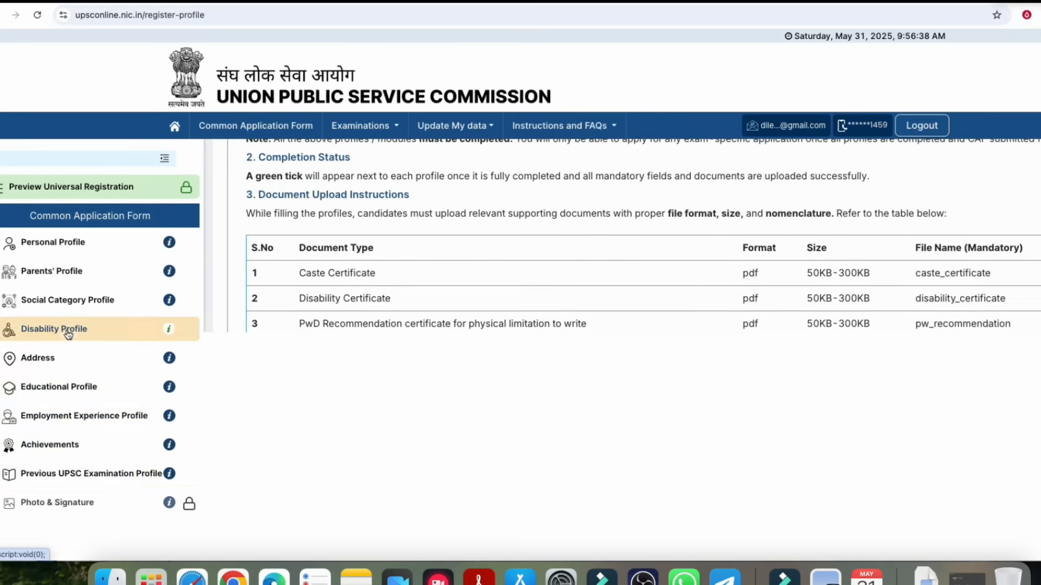
scroll(597, 325, down, 8)
scroll(597, 331, up, 6)
scroll(683, 409, up, 4)
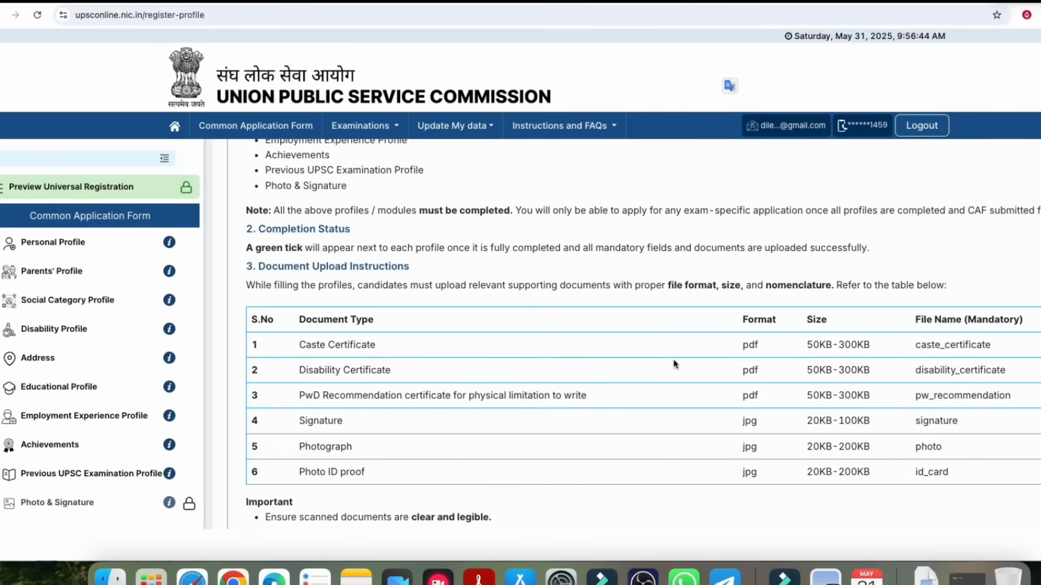
click(952, 319)
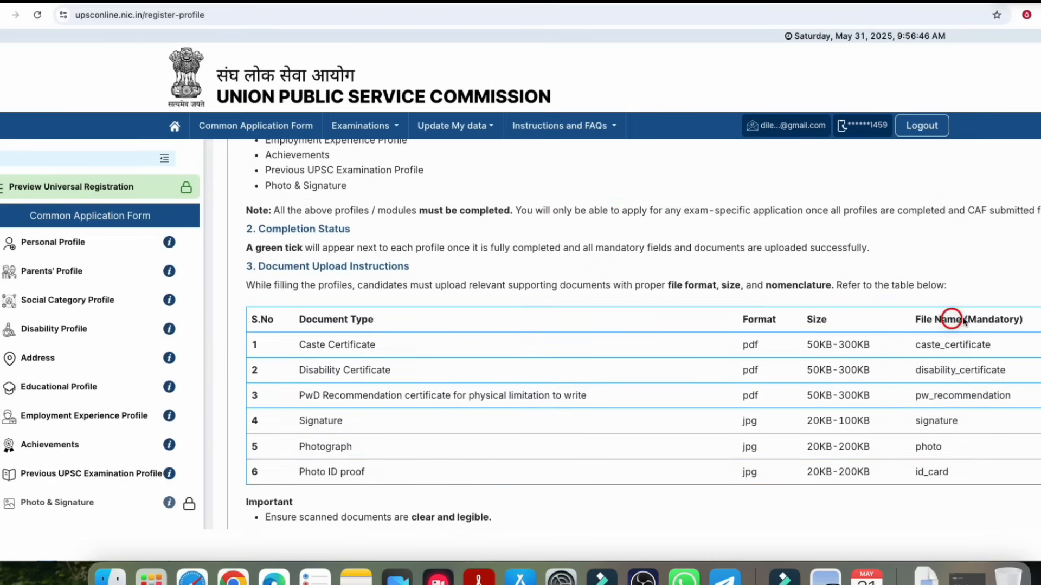
click(814, 346)
click(844, 395)
scroll(685, 348, down, 1)
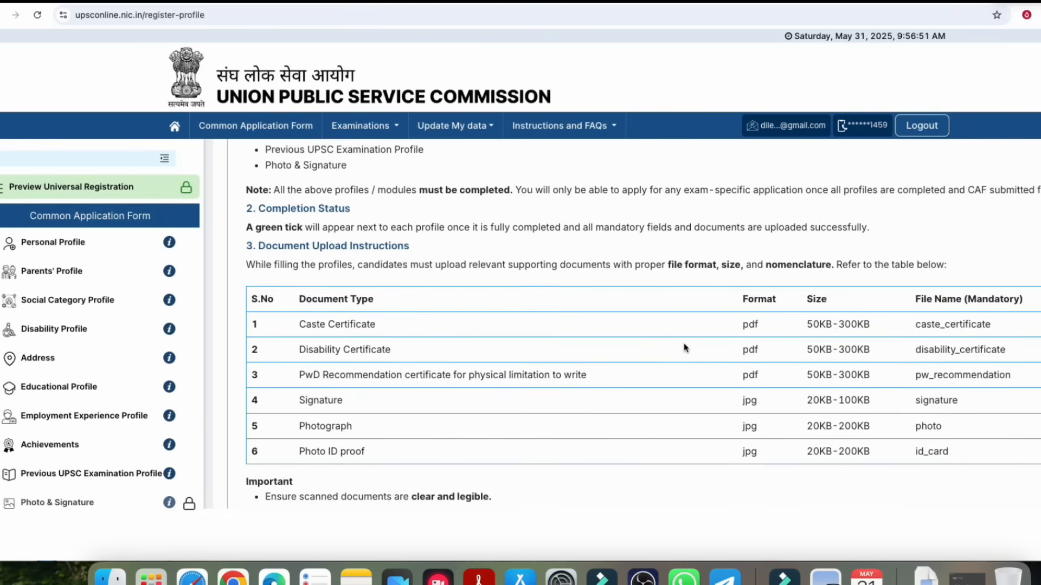
scroll(685, 348, down, 1)
scroll(553, 333, up, 5)
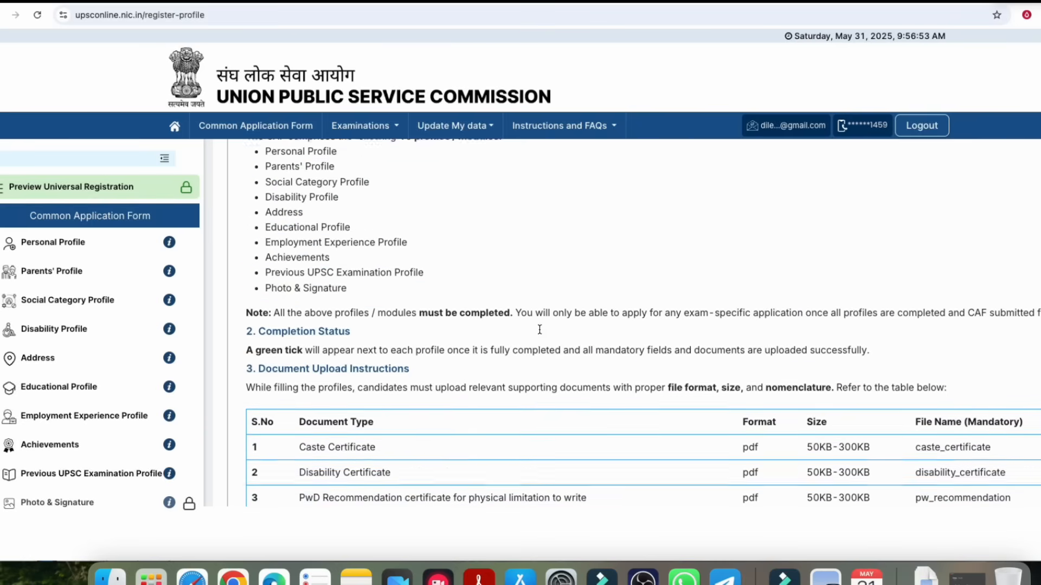
scroll(540, 330, up, 3)
scroll(600, 282, down, 10)
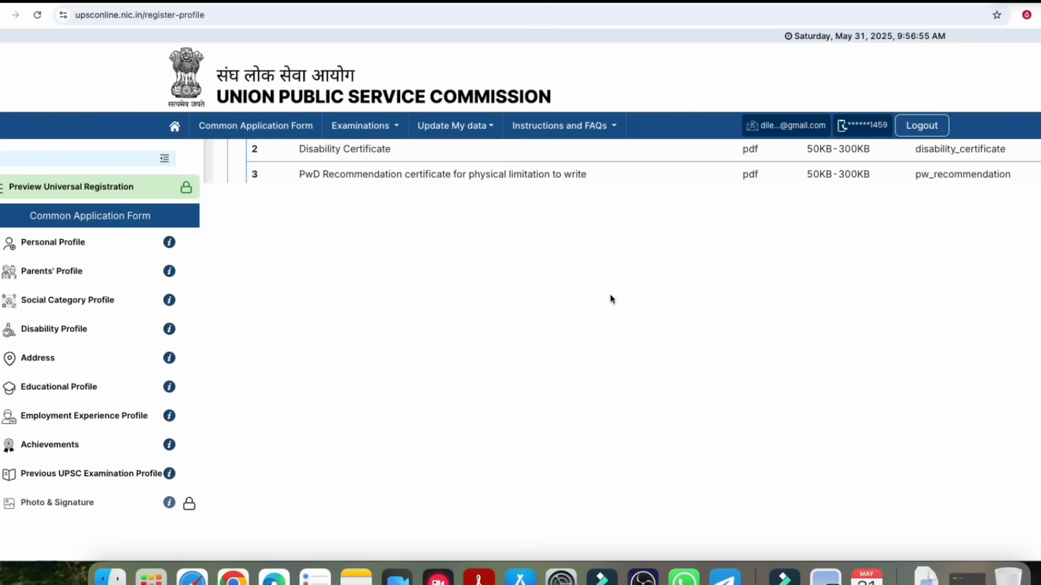
scroll(749, 389, up, 10)
scroll(743, 392, down, 10)
scroll(515, 404, up, 10)
scroll(530, 407, down, 5)
scroll(541, 405, up, 5)
Start the Personal Profile with the nationality Citizen of India and the mother tongue Hindi.
click(38, 243)
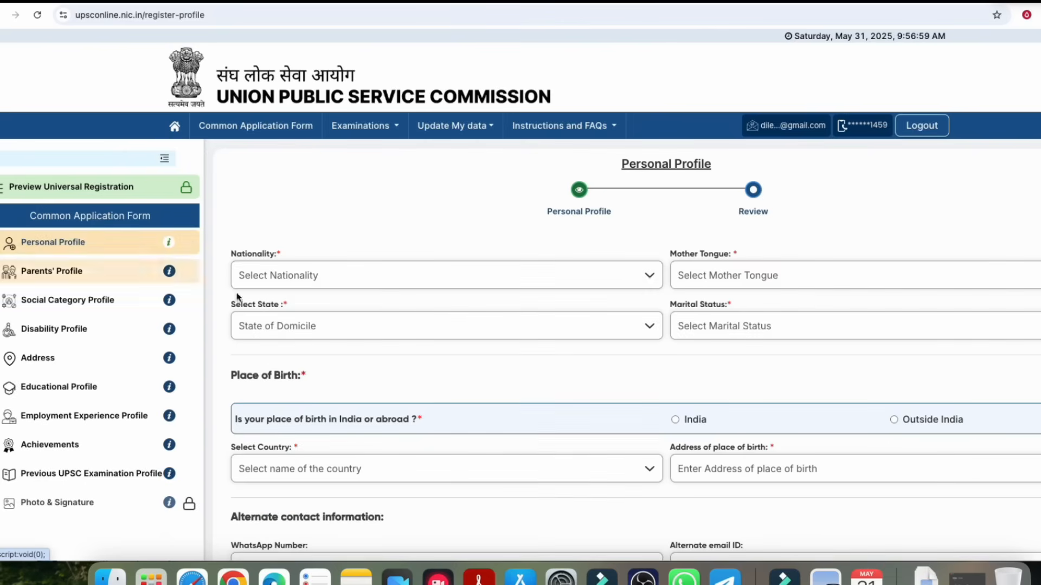
click(304, 286)
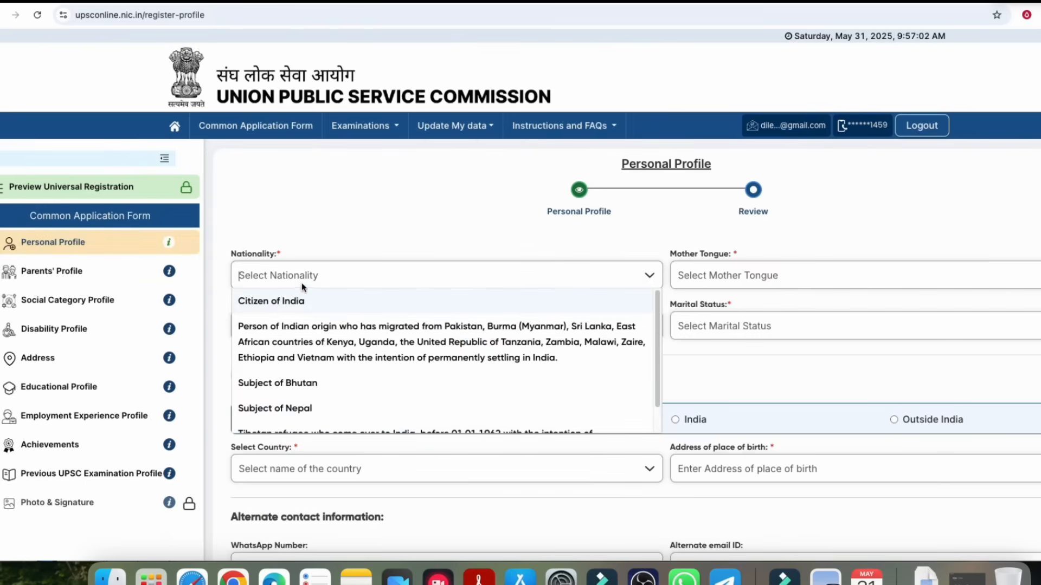
click(282, 304)
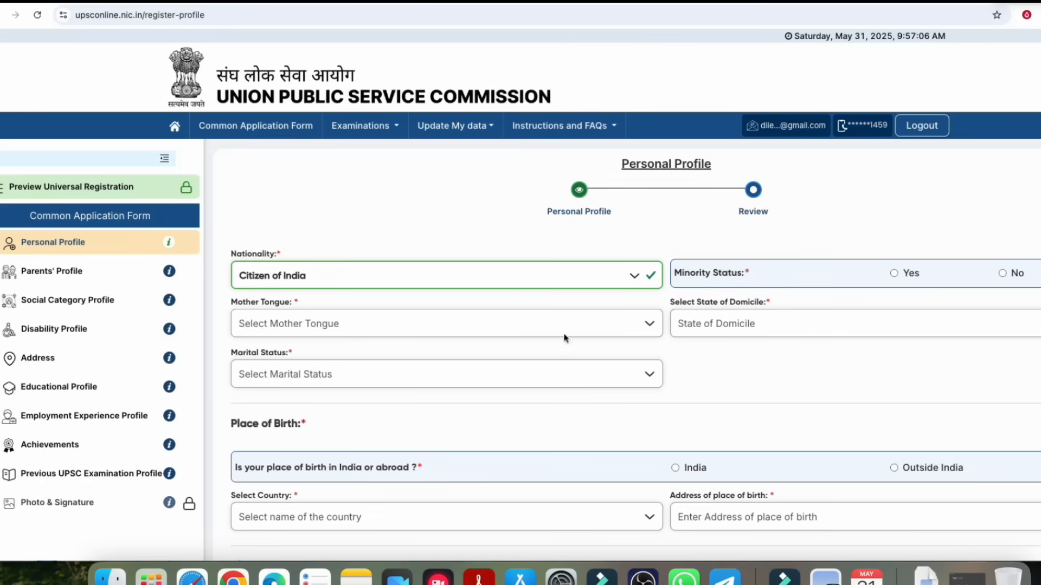
click(336, 329)
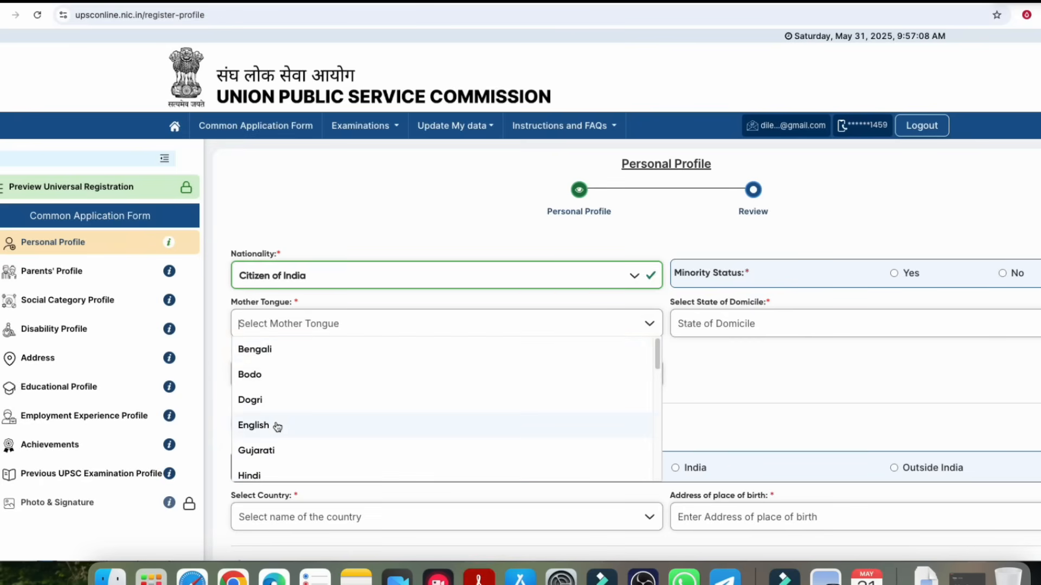
scroll(270, 433, down, 1)
click(255, 462)
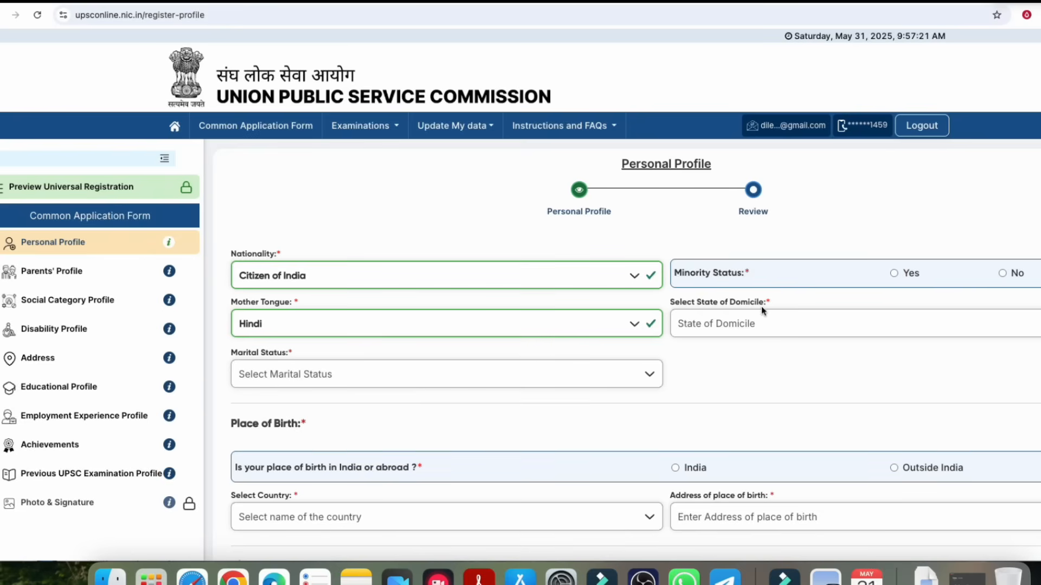
key(Tab)
key(Tab)
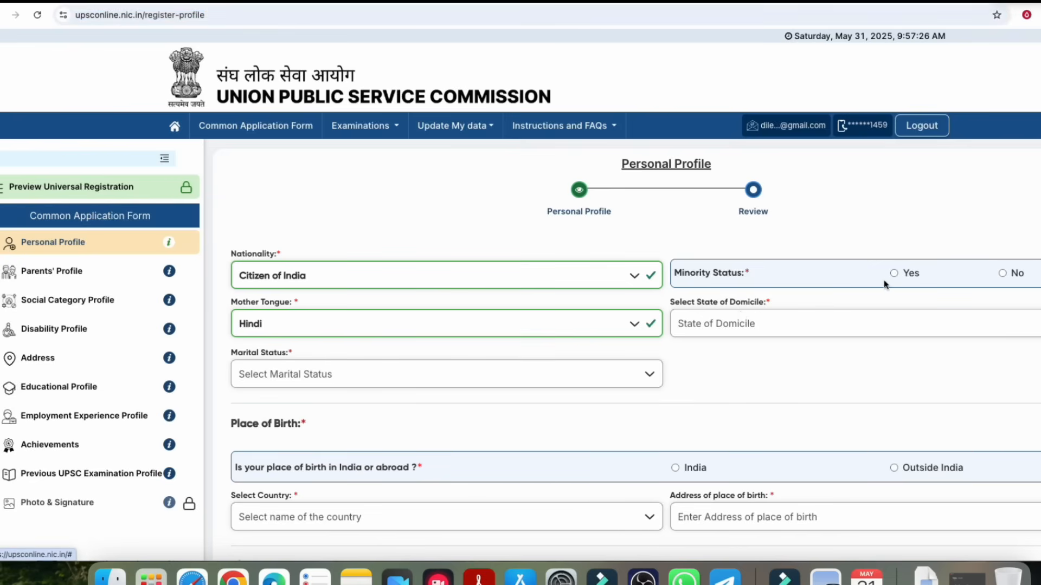
key(Tab)
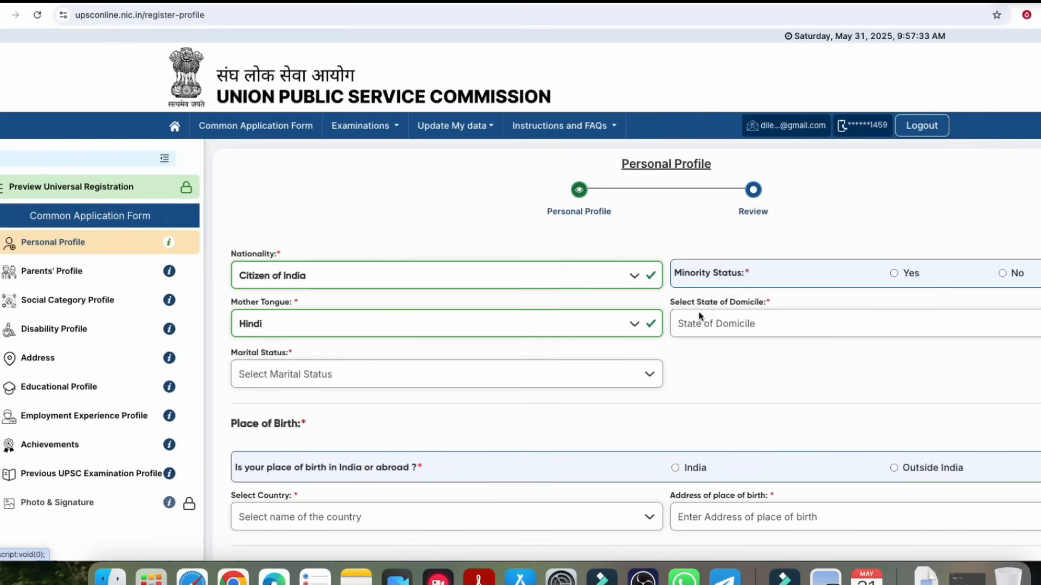
Examine the rest of the Personal Profile: marital status, place of birth with its country choices and address, and alternate contact information.
scroll(313, 239, down, 3)
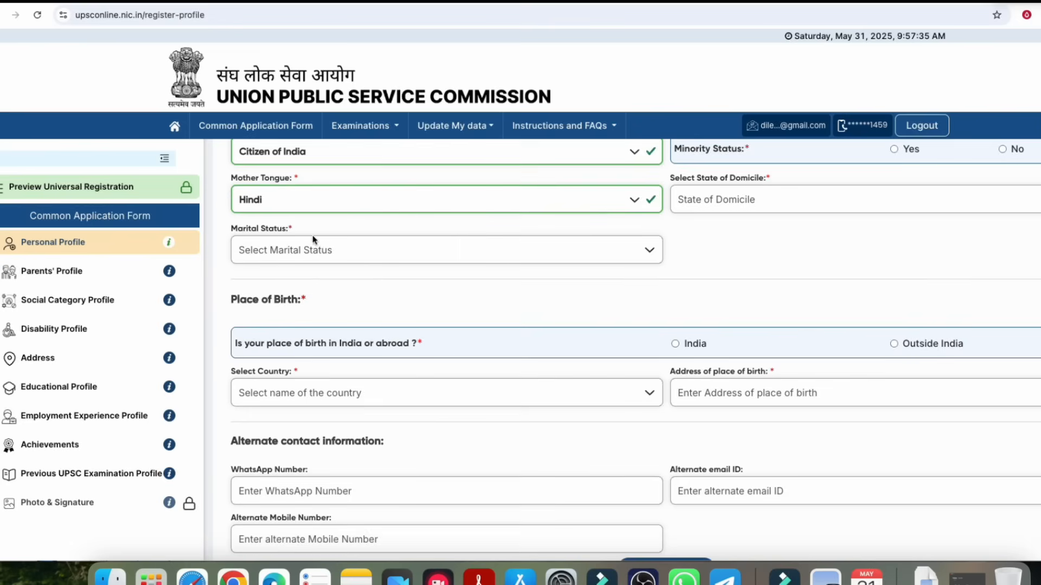
scroll(321, 256, down, 3)
drag(246, 159, 317, 159)
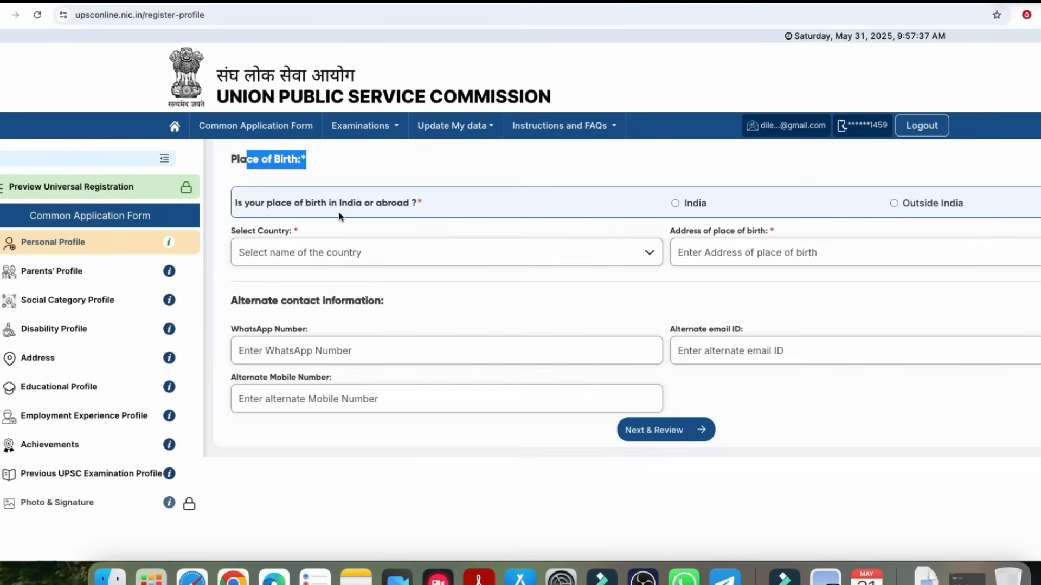
click(297, 255)
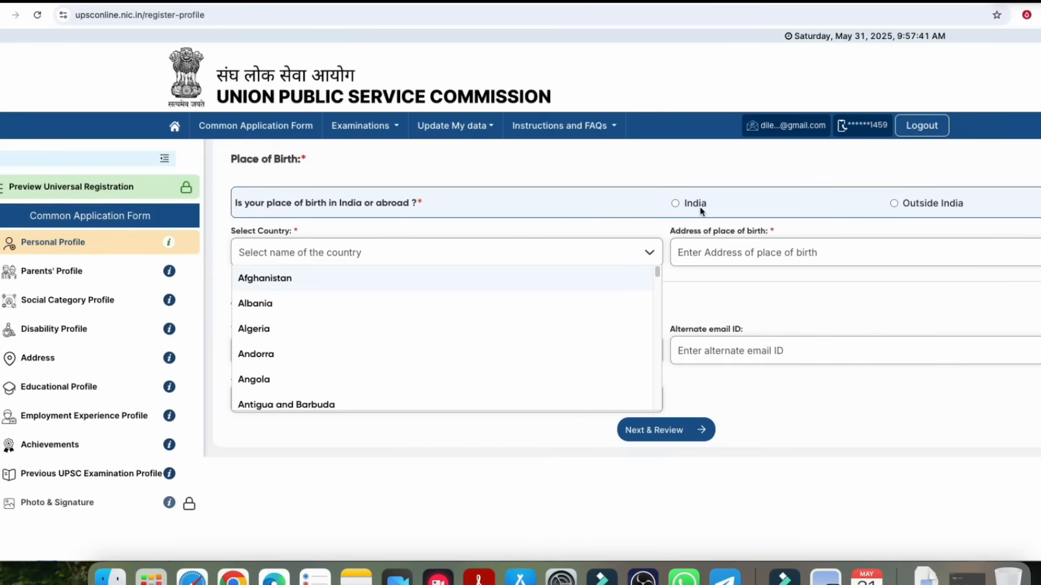
click(674, 213)
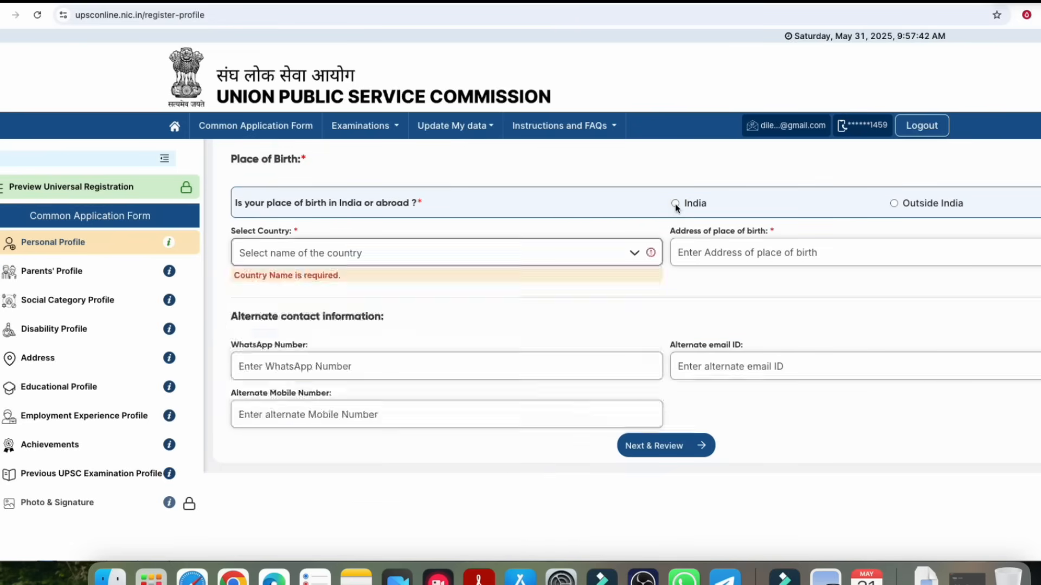
click(288, 253)
click(705, 262)
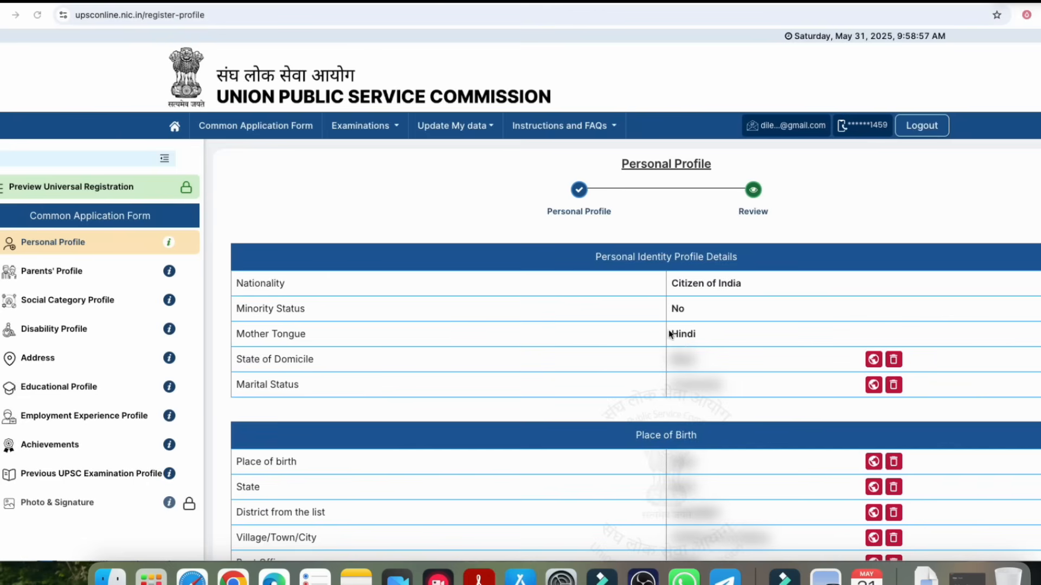
Review the identity, place of birth and alternate contact details in the Personal Profile preview and submit it.
scroll(581, 307, down, 1)
scroll(581, 308, down, 4)
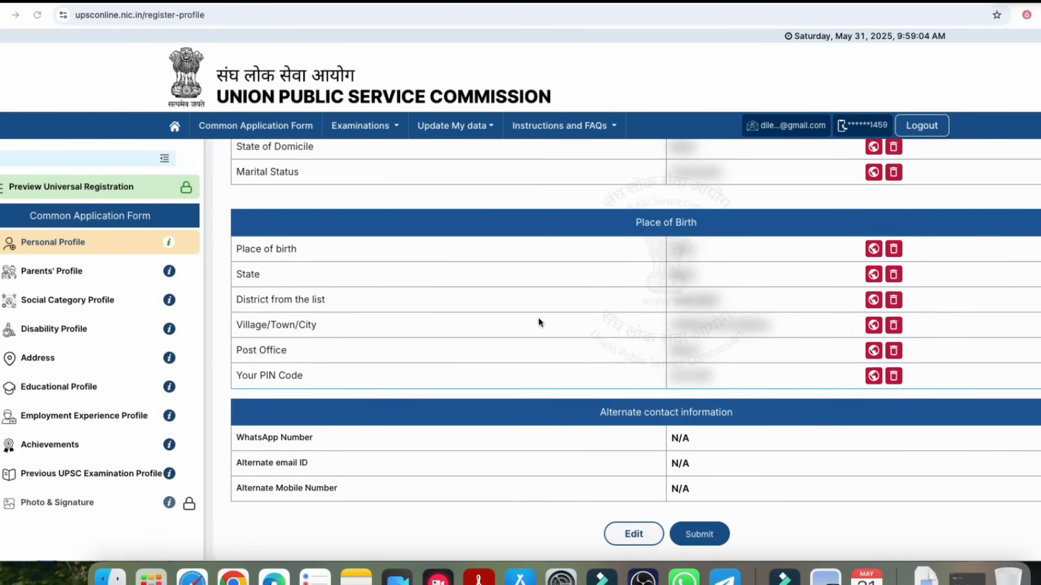
scroll(699, 472, down, 3)
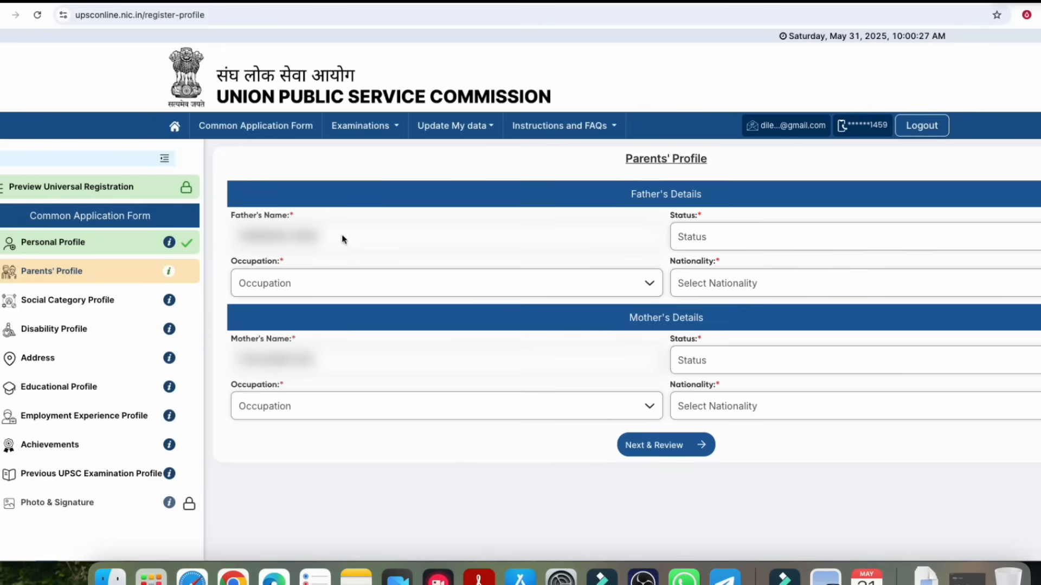
Set the father's occupation to Agriculture and his status to Alive in the Parents' Profile.
click(355, 282)
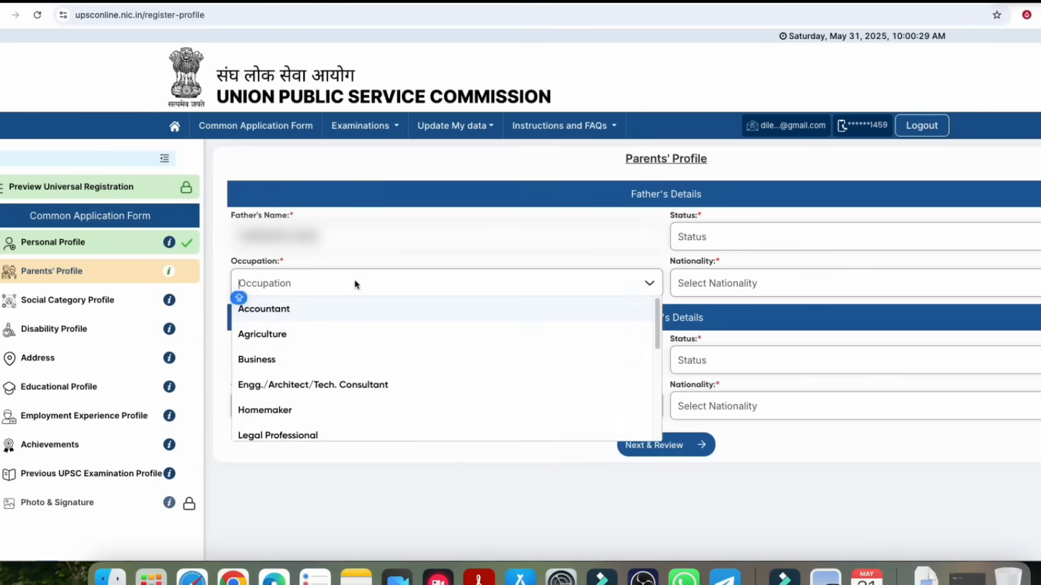
click(277, 336)
click(718, 241)
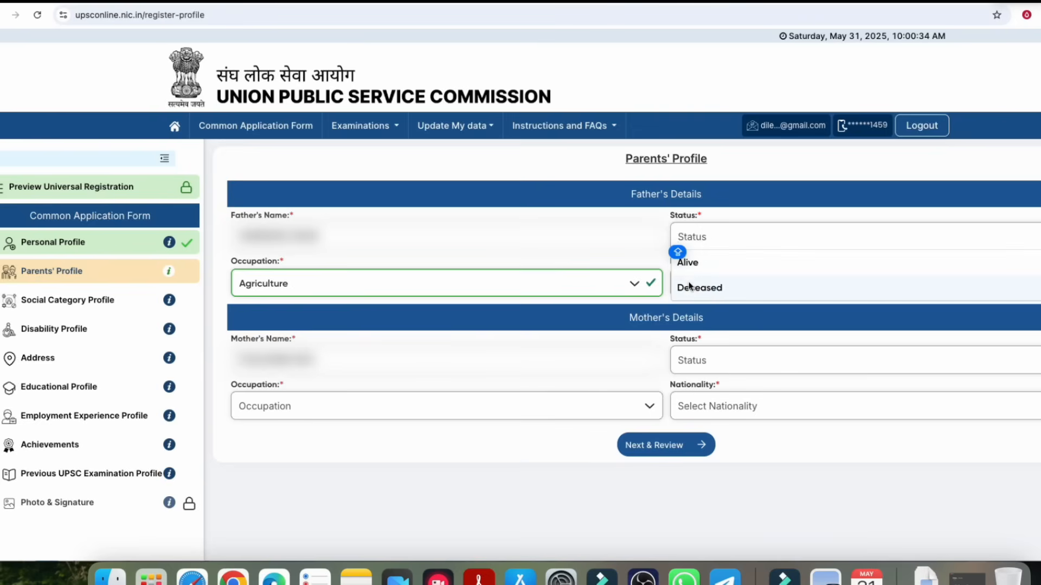
click(689, 263)
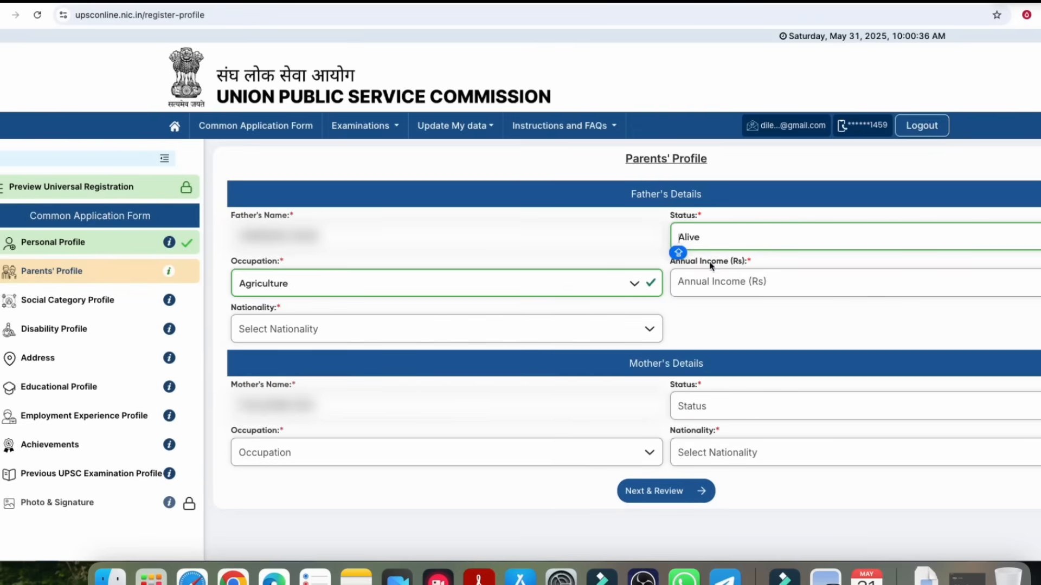
click(706, 289)
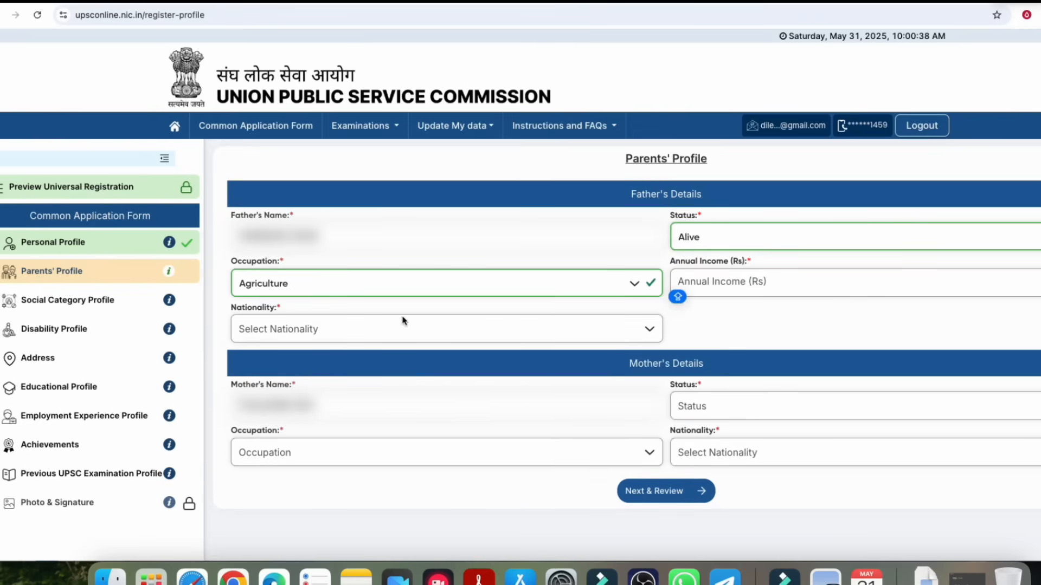
Set the father's nationality to Citizen of India.
click(302, 332)
click(296, 342)
click(306, 374)
click(372, 349)
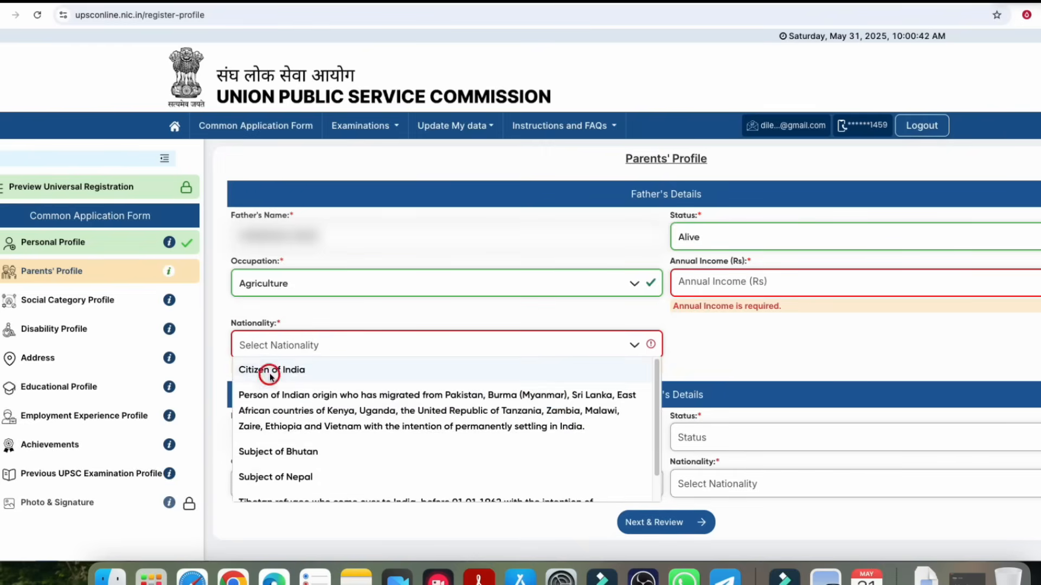
click(291, 365)
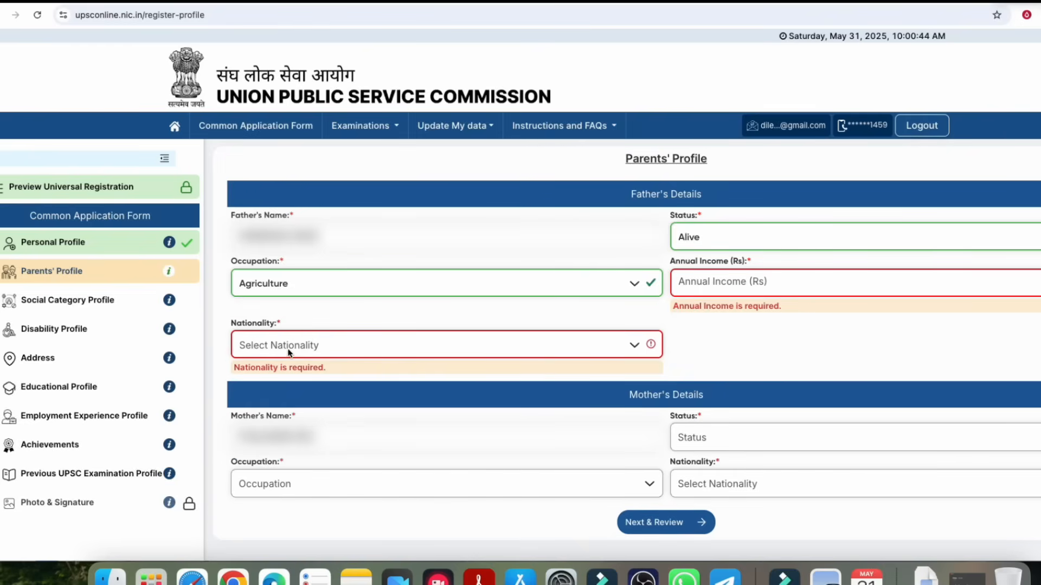
click(611, 350)
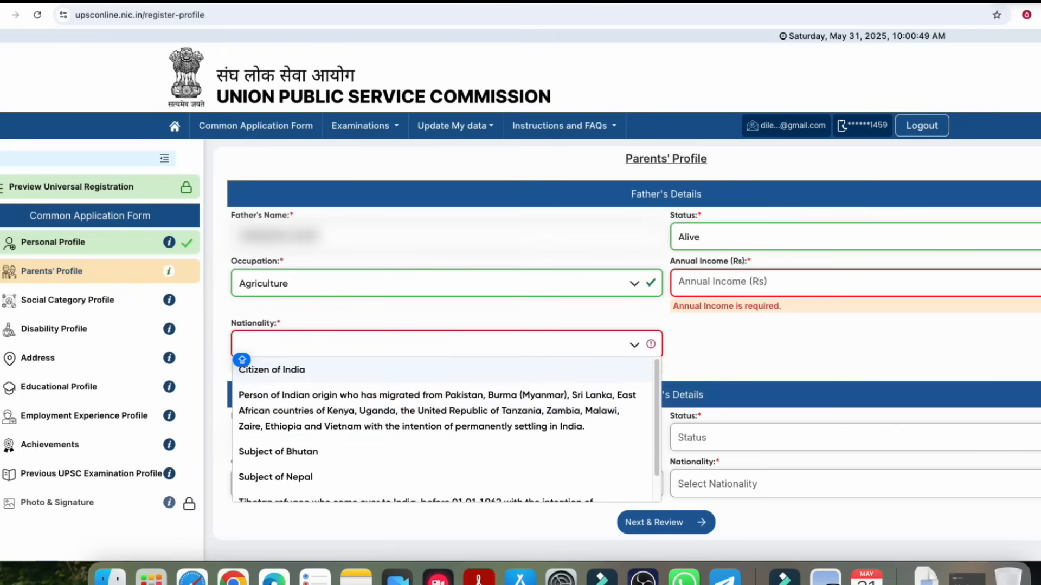
click(242, 364)
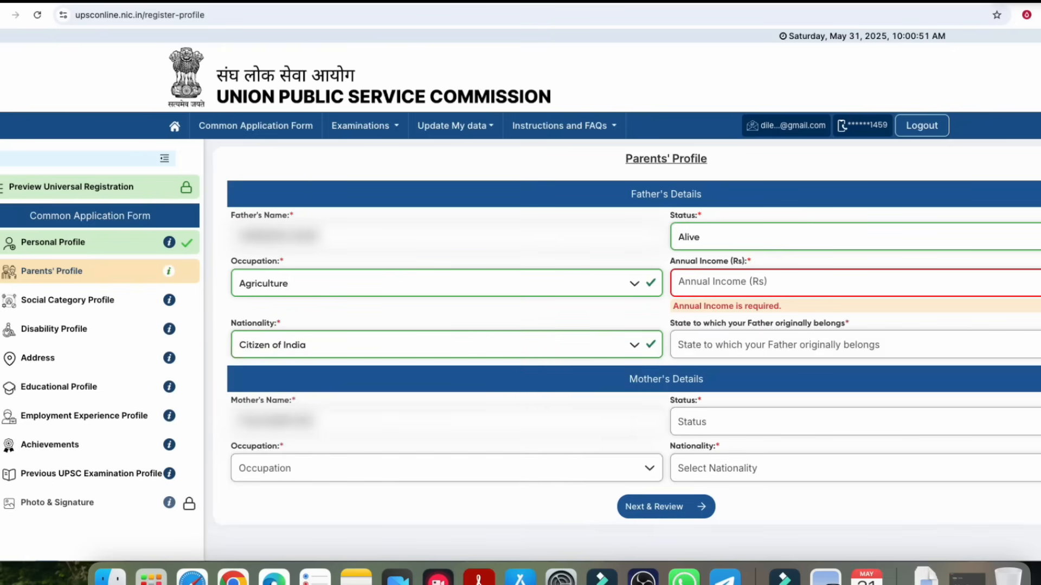
Choose Bihar as the state and Aurangabad as the district to which the father originally belongs.
click(825, 350)
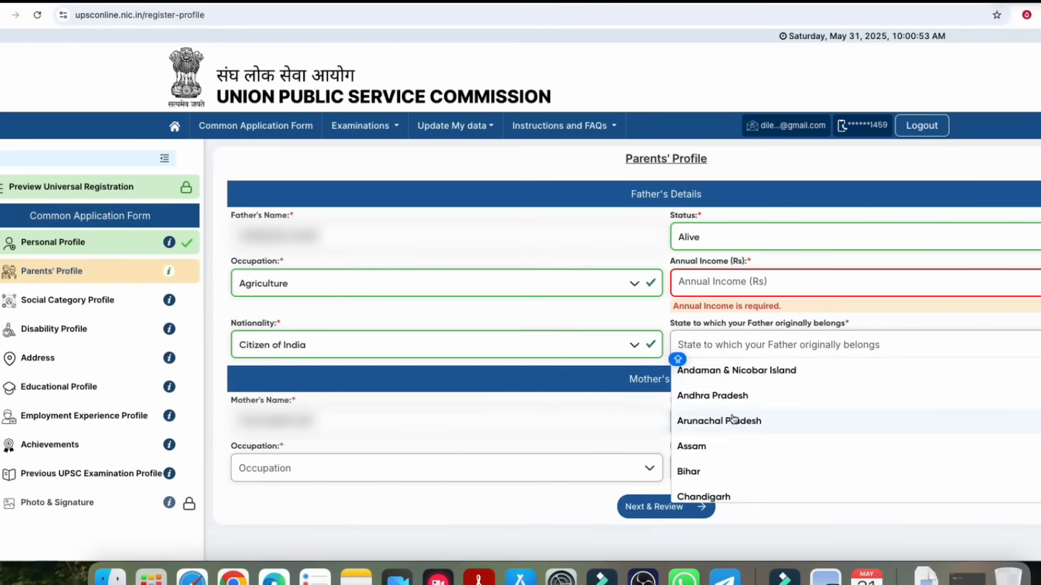
click(707, 469)
scroll(434, 379, down, 1)
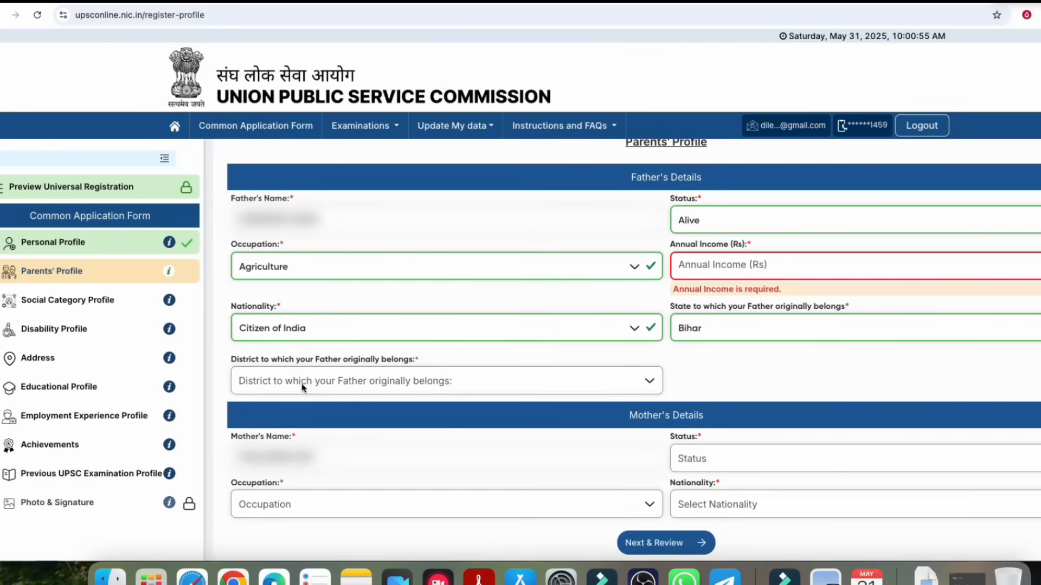
click(309, 381)
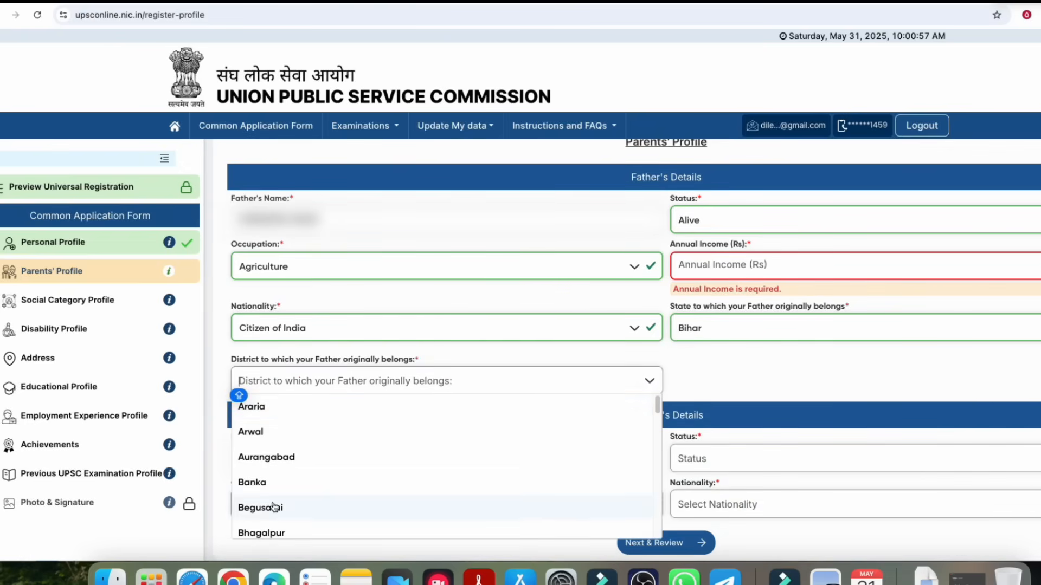
click(275, 456)
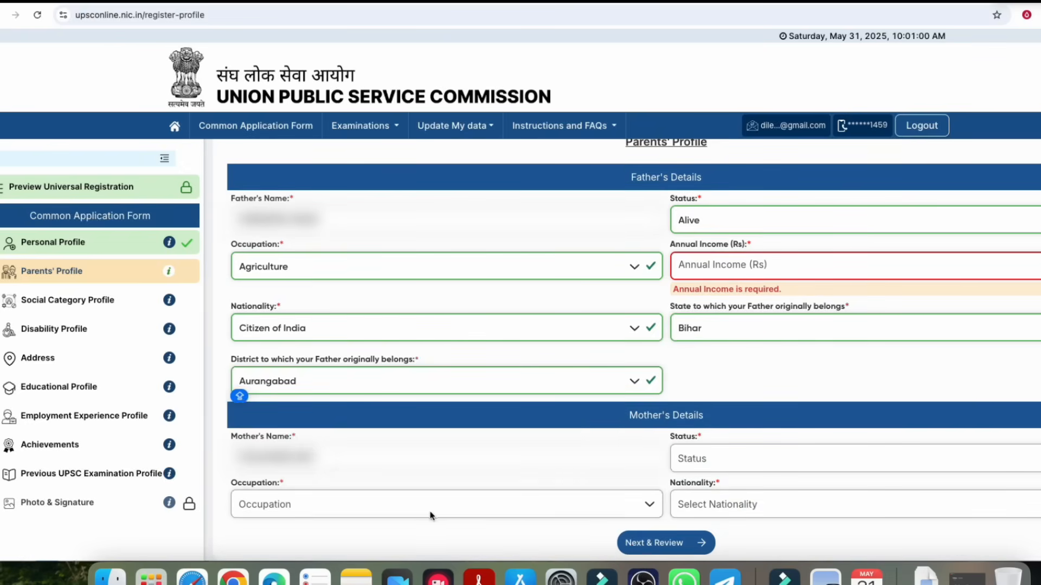
Set the mother's status to Alive and check the remaining required fields of the Parents' Profile.
click(363, 502)
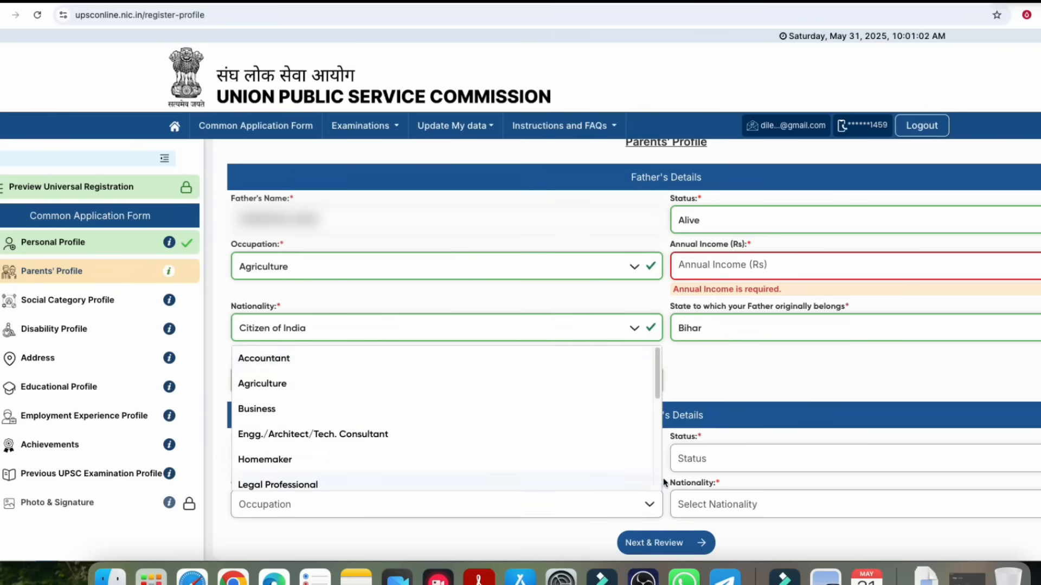
click(732, 461)
click(694, 488)
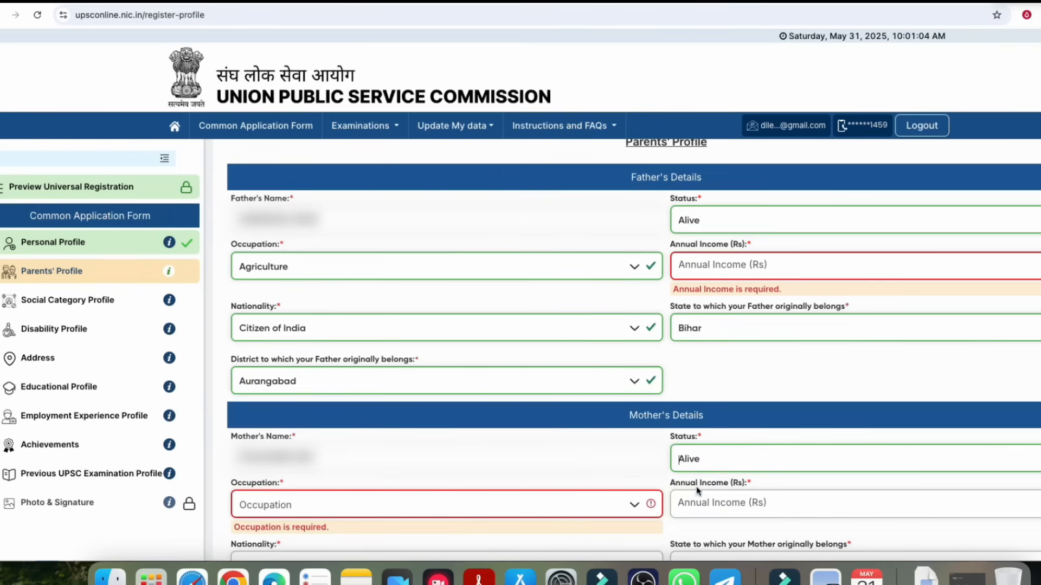
scroll(715, 477, down, 2)
key(Caps_Lock)
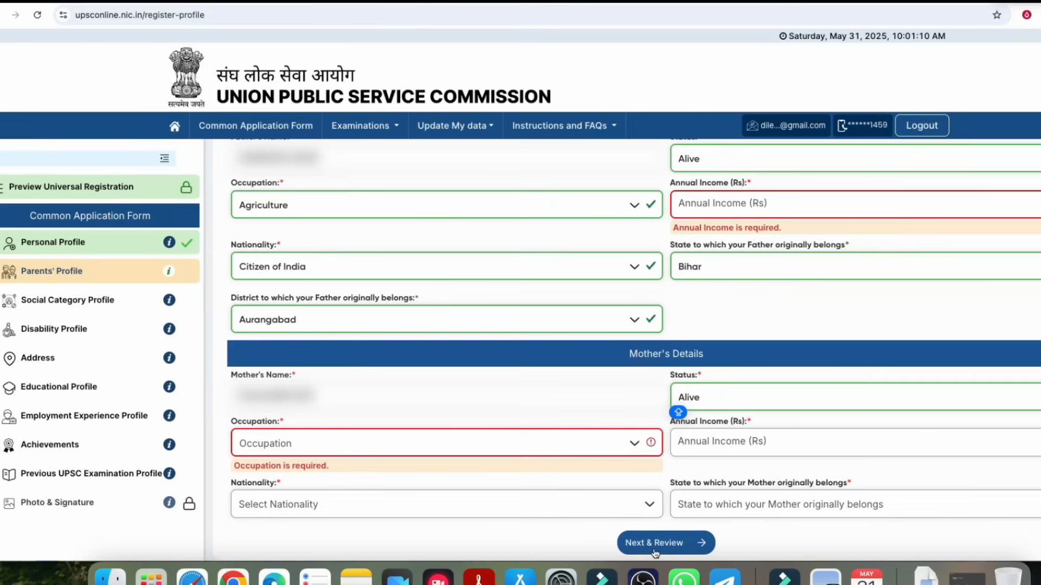
scroll(698, 417, up, 1)
scroll(698, 418, up, 1)
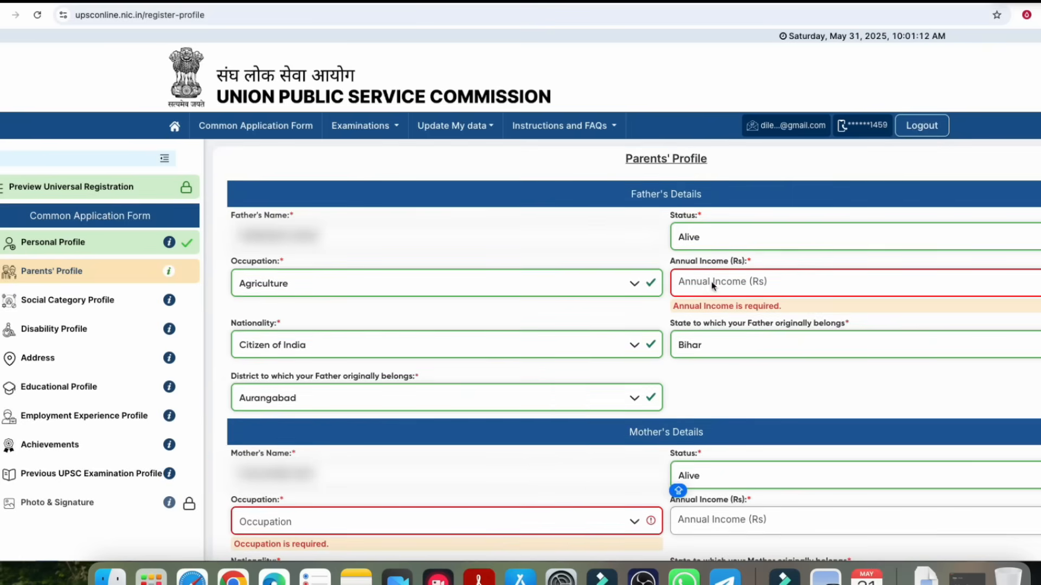
scroll(733, 342, down, 2)
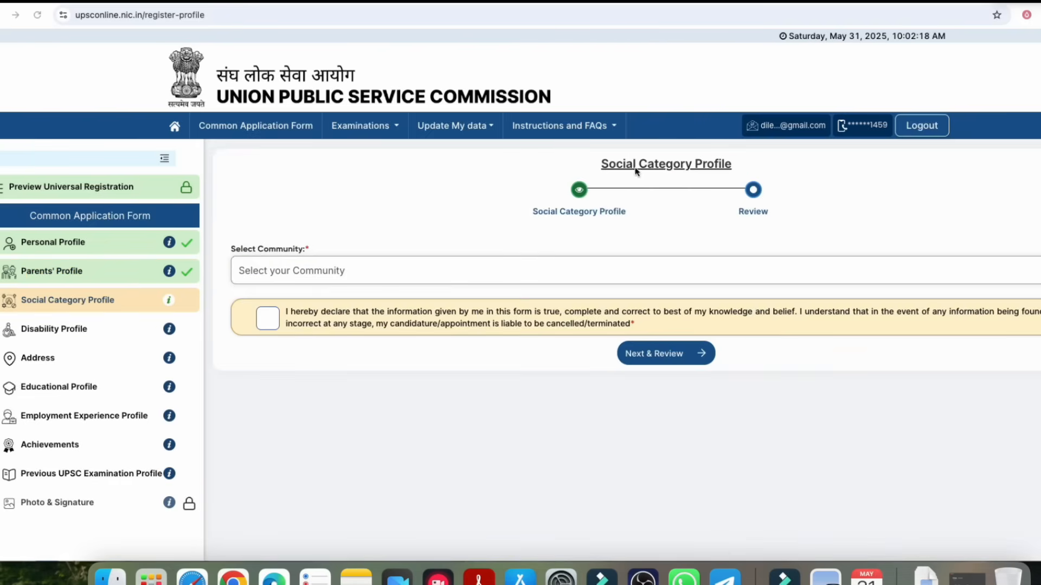
Select SC as the community in the Social Category Profile and examine the certificate number, issuing state and issuing office fields.
click(388, 278)
click(277, 302)
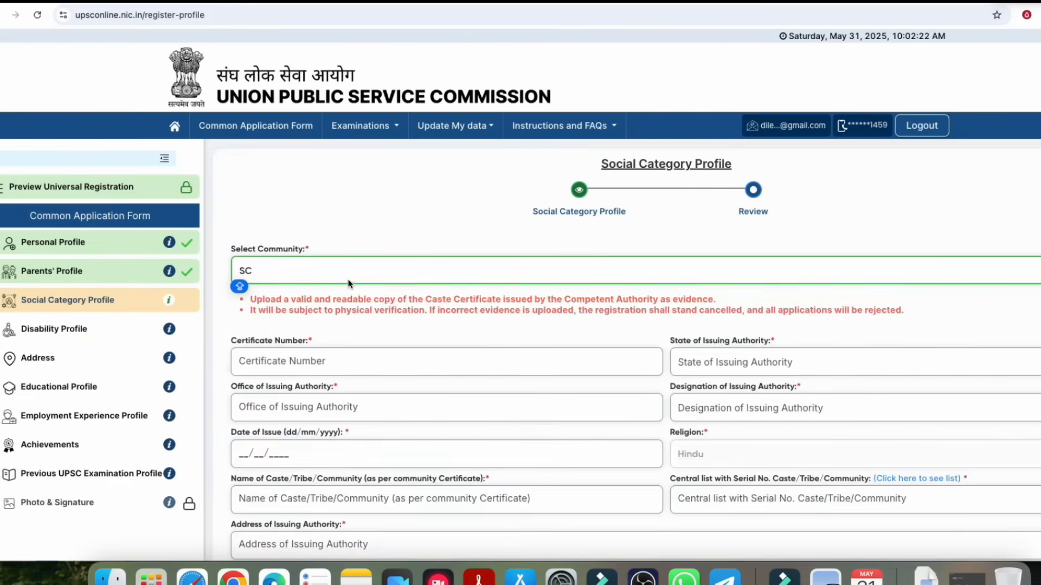
scroll(350, 283, down, 2)
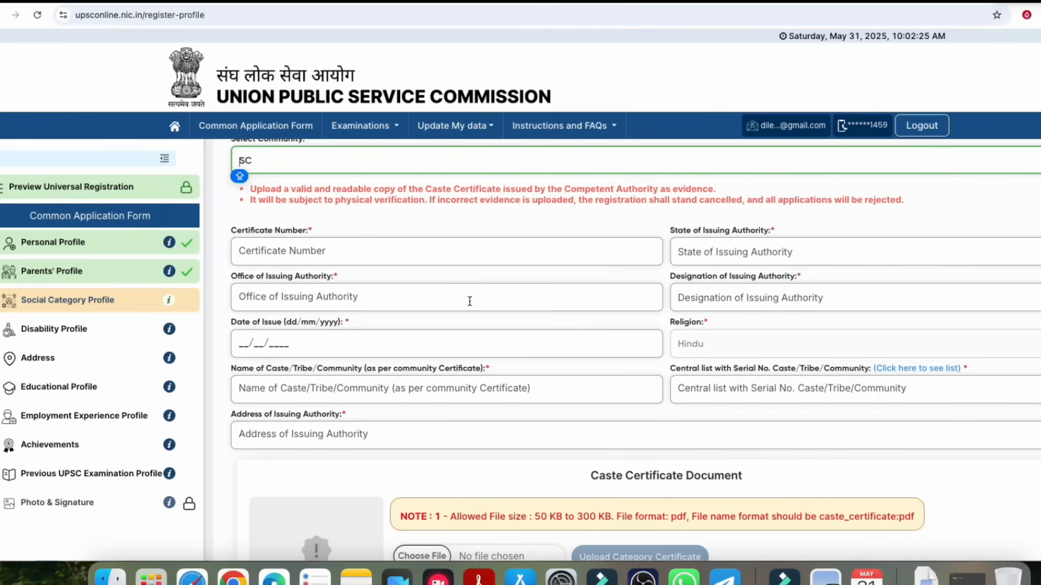
drag(755, 231, 774, 231)
click(700, 231)
drag(260, 283, 299, 274)
click(285, 298)
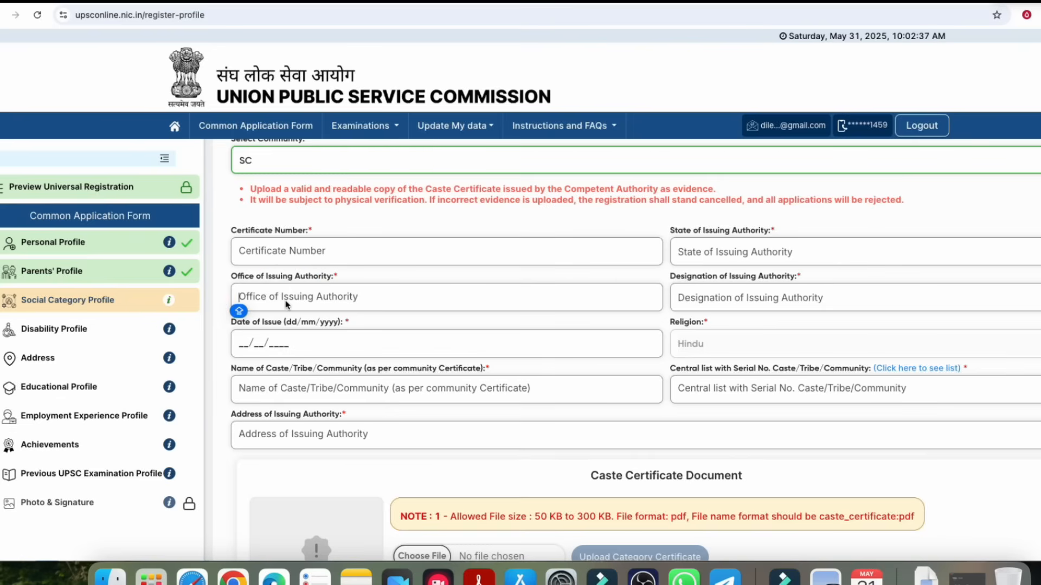
Set the designation of the issuing authority to "Deputy Revenue officer not below the rank of Tehsildar".
click(721, 280)
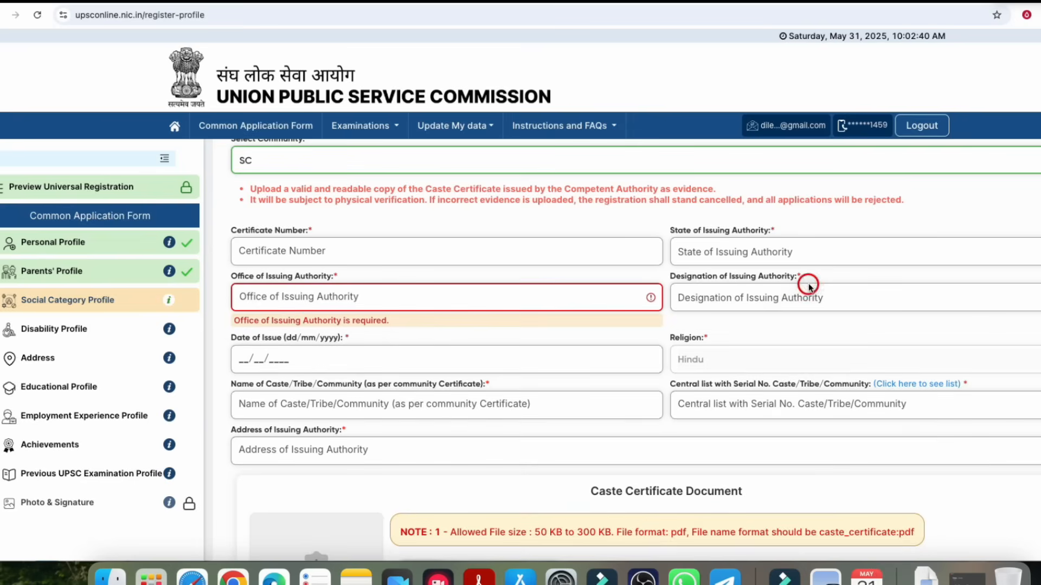
drag(704, 281, 762, 274)
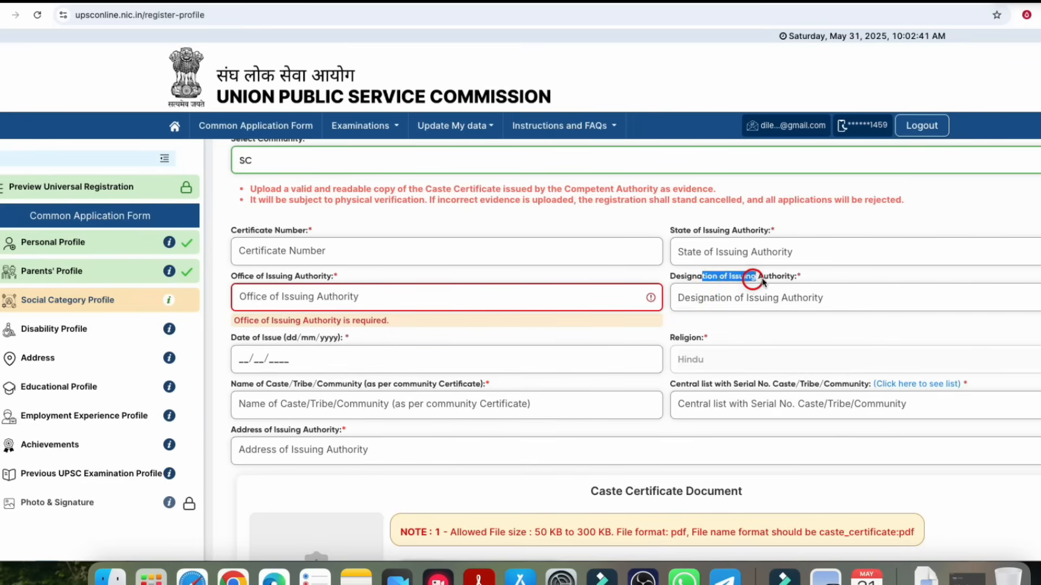
click(737, 294)
scroll(755, 387, down, 5)
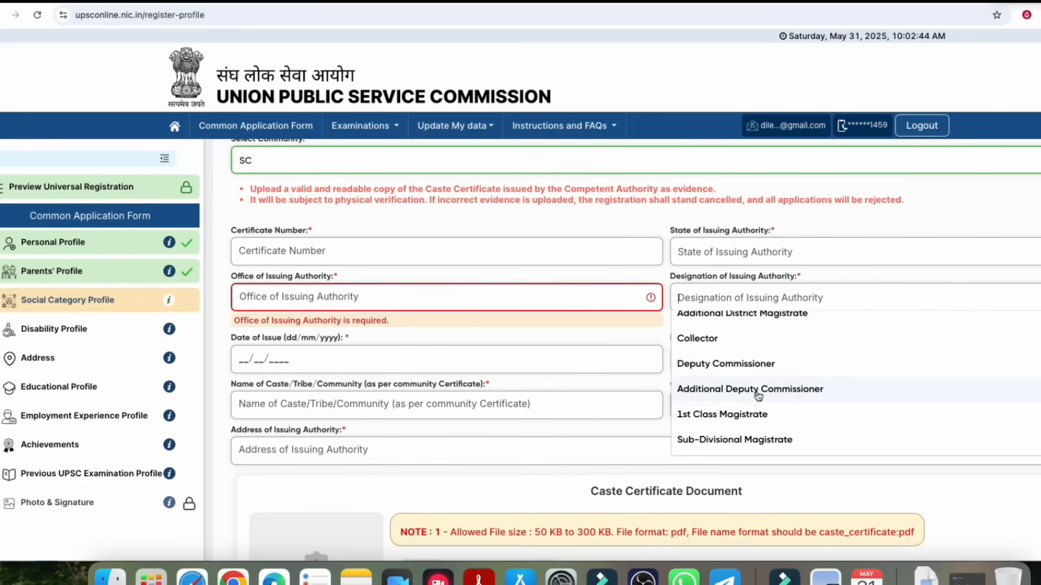
key(Caps_Lock)
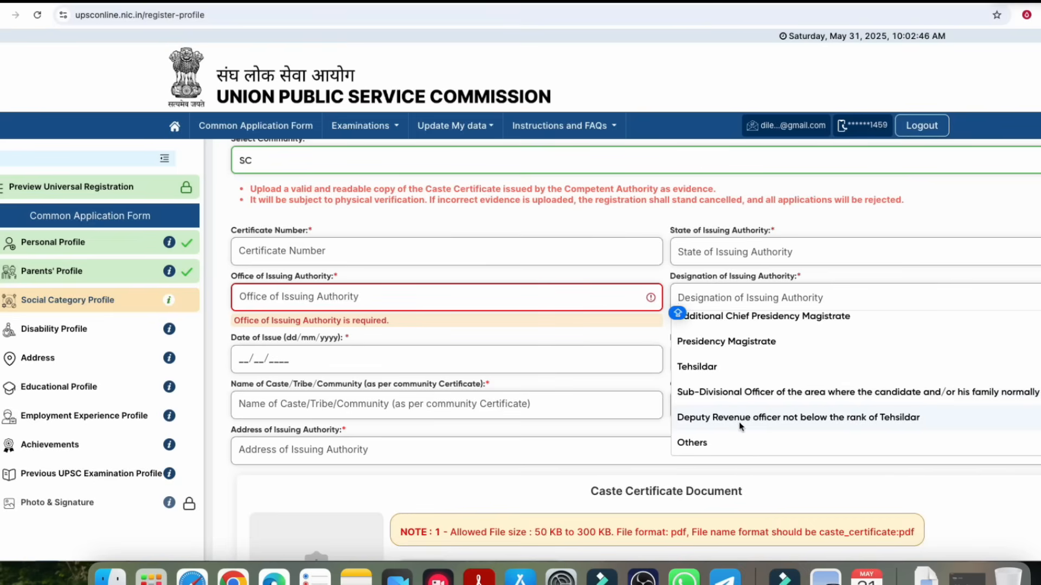
click(696, 445)
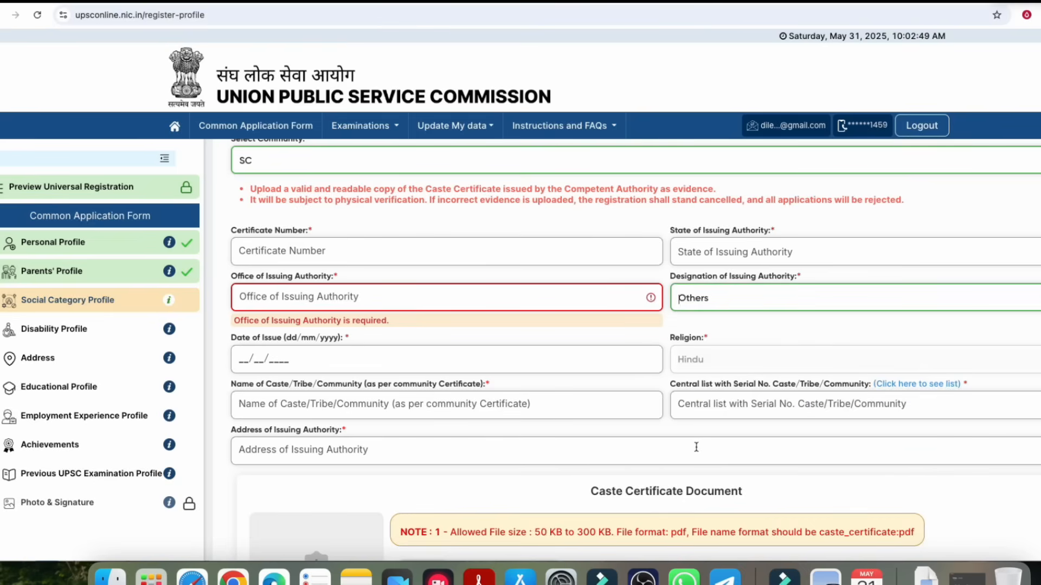
click(697, 307)
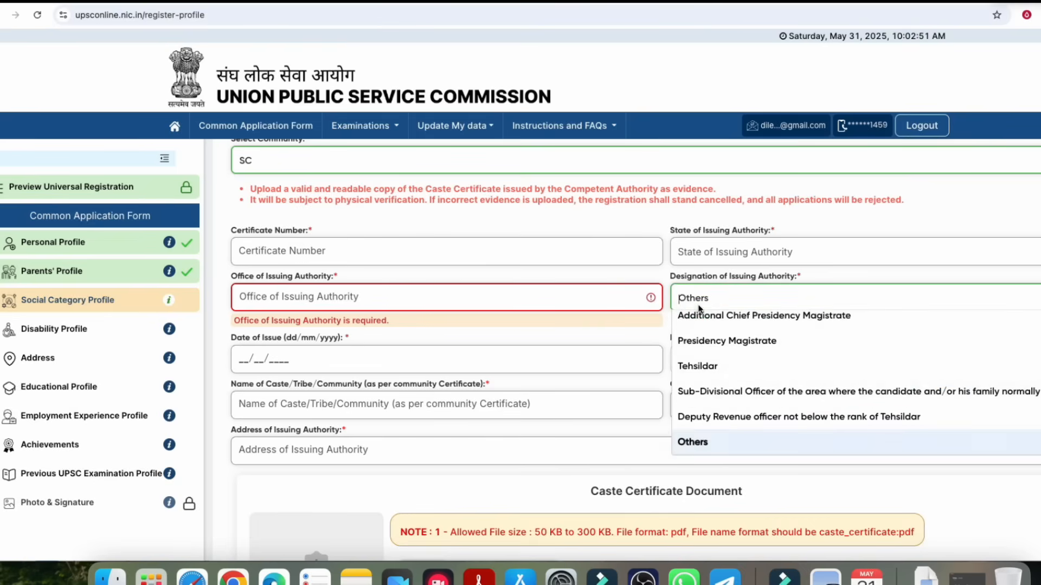
click(749, 418)
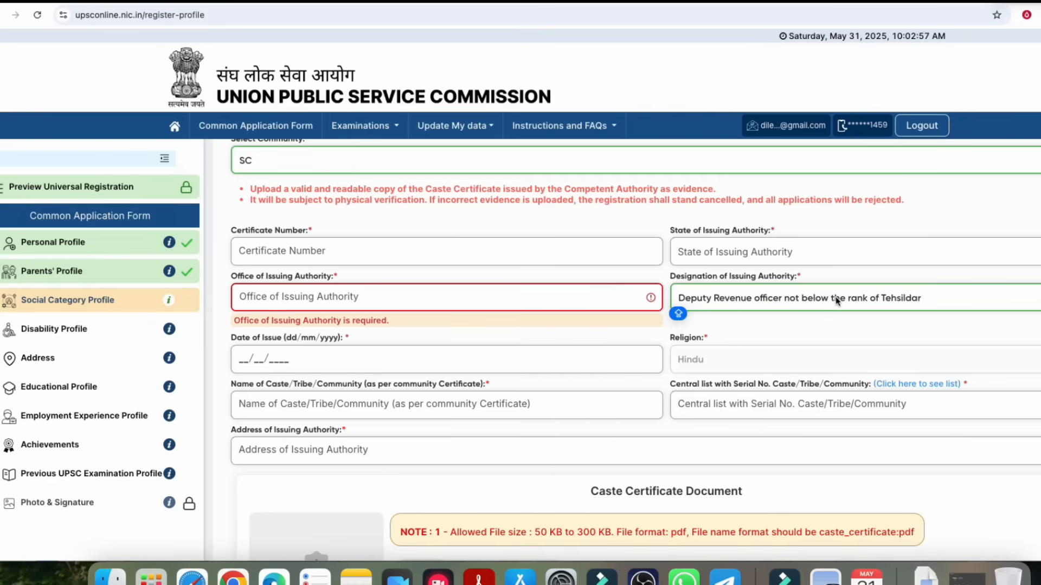
Examine the date of issue, religion, caste name and central list serial number fields required for the caste certificate.
drag(251, 337, 284, 339)
drag(679, 339, 691, 343)
click(692, 352)
drag(269, 385, 372, 386)
click(324, 404)
scroll(746, 437, down, 1)
drag(686, 366, 758, 364)
click(761, 363)
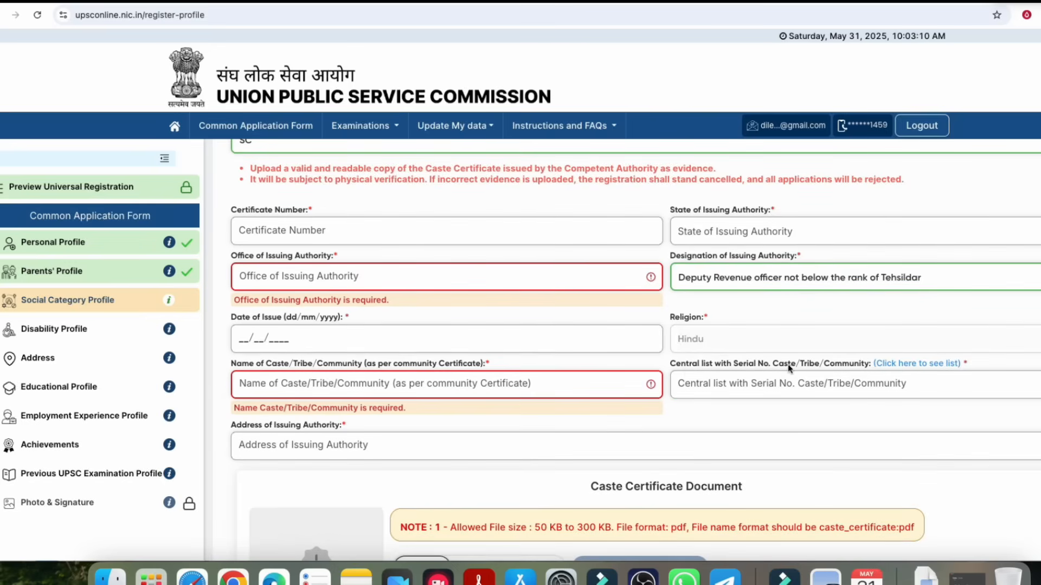
Examine the central list serial number and address of issuing authority fields required for the SC certificate.
click(911, 364)
drag(764, 367, 843, 366)
click(738, 384)
scroll(488, 353, down, 5)
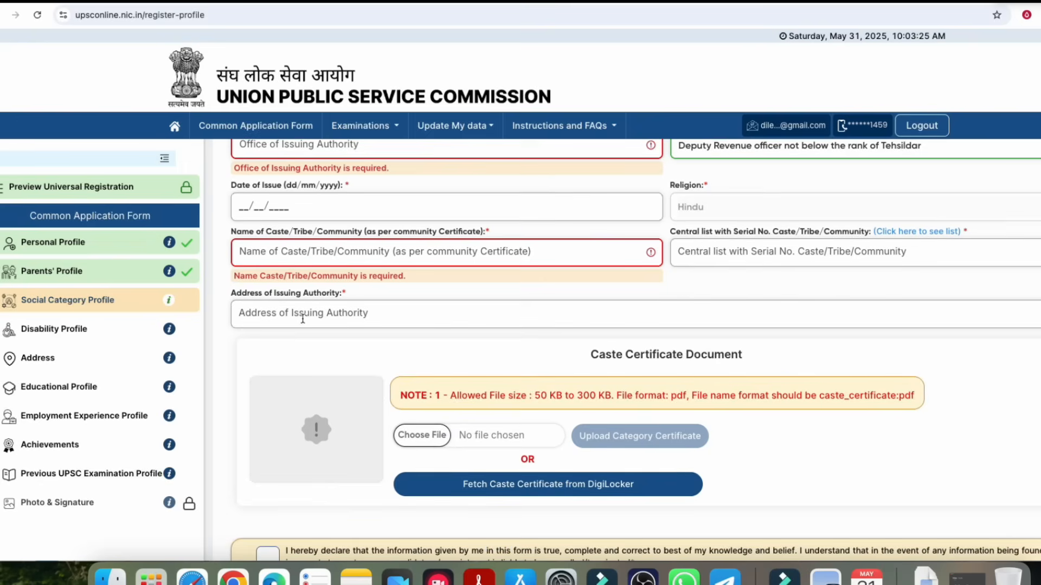
drag(274, 296, 305, 295)
click(314, 296)
click(280, 318)
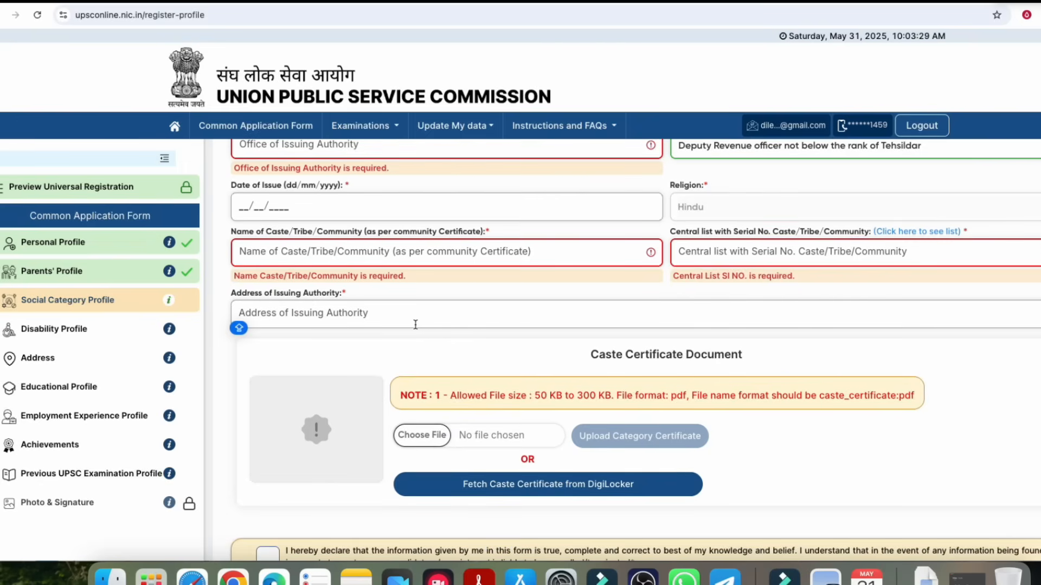
Check the caste certificate upload options and accept the declaration to continue to the review.
scroll(415, 324, up, 3)
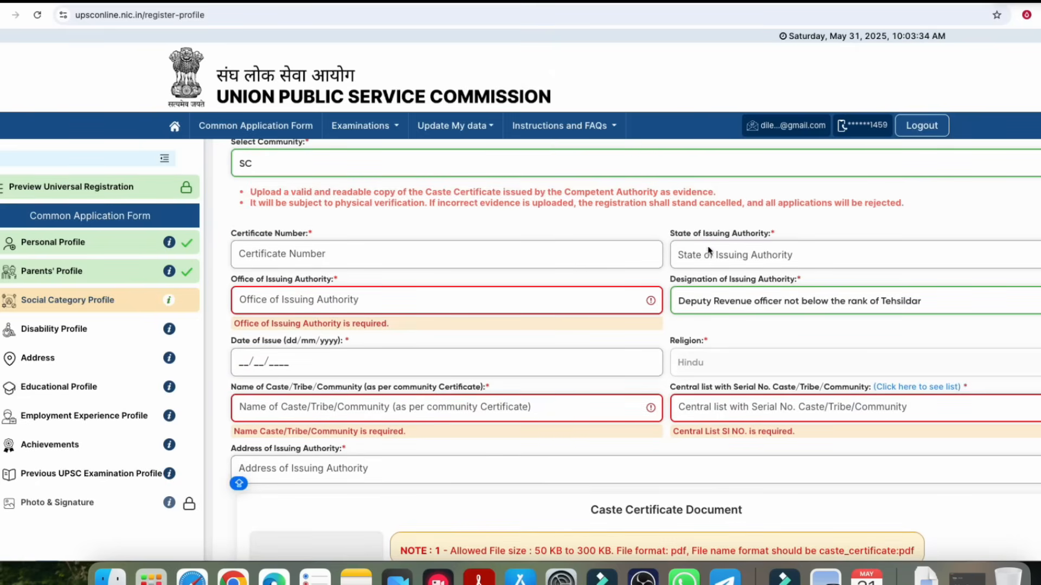
scroll(570, 365, down, 4)
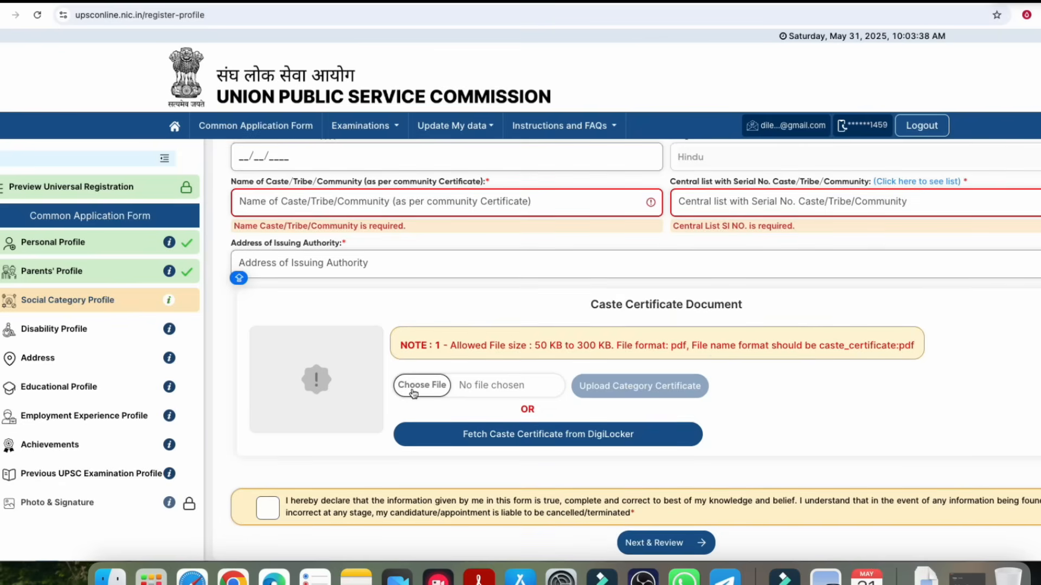
click(819, 347)
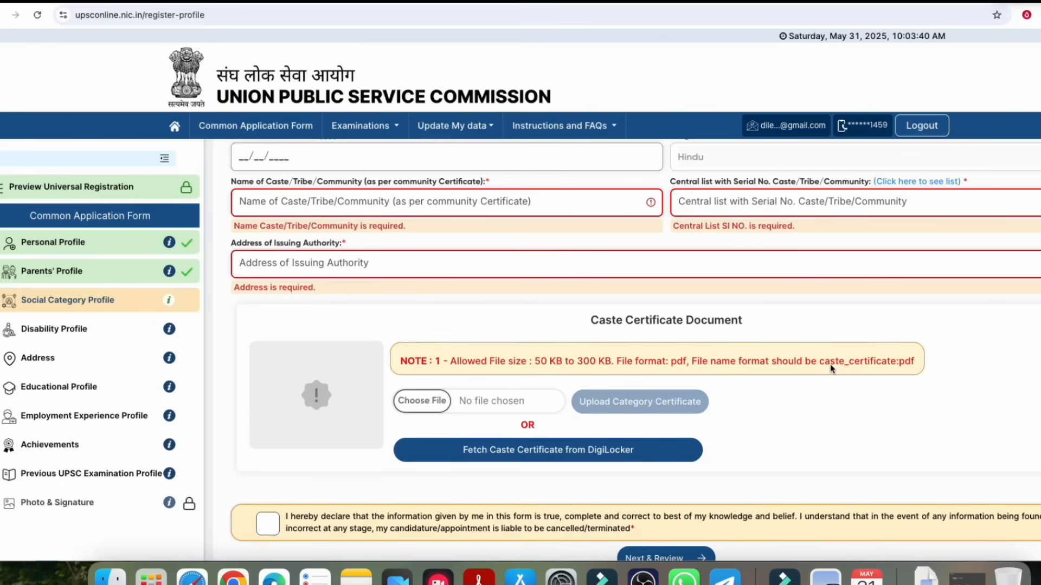
scroll(758, 385, down, 1)
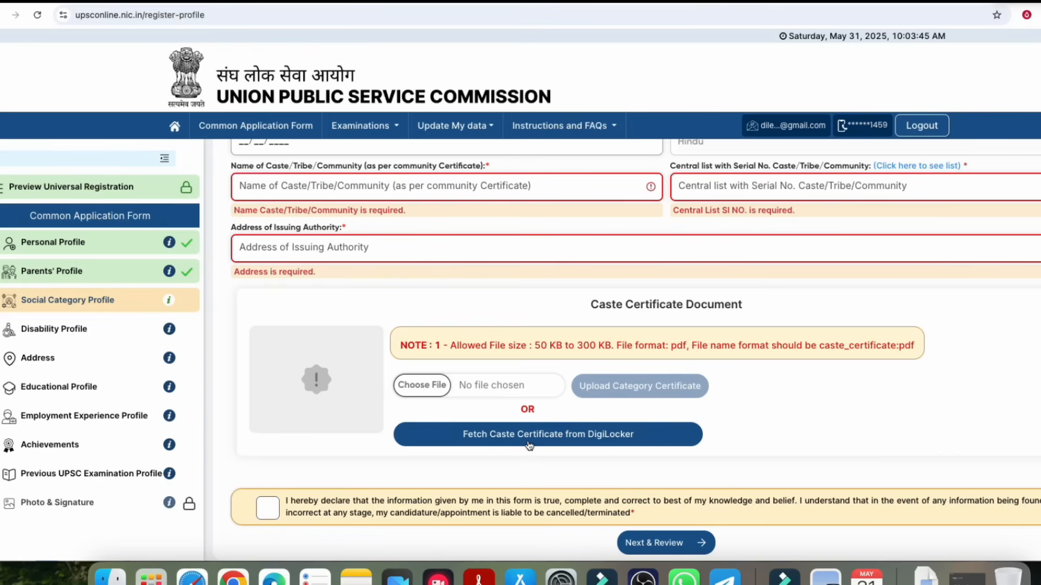
click(258, 509)
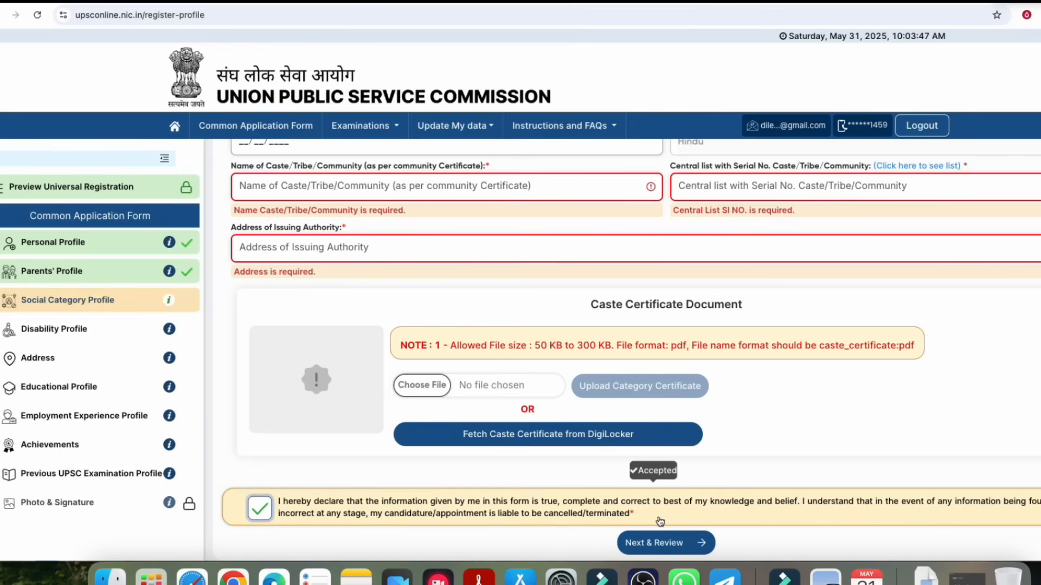
click(652, 543)
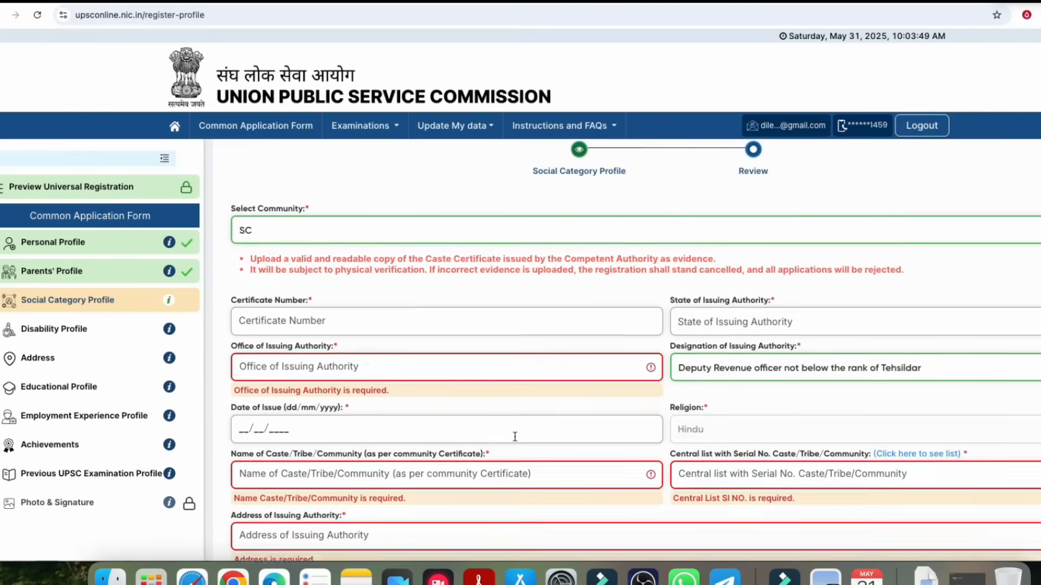
Switch the community to ST and look over the certificate fields and document upload it requires.
click(281, 232)
click(257, 286)
scroll(355, 309, down, 5)
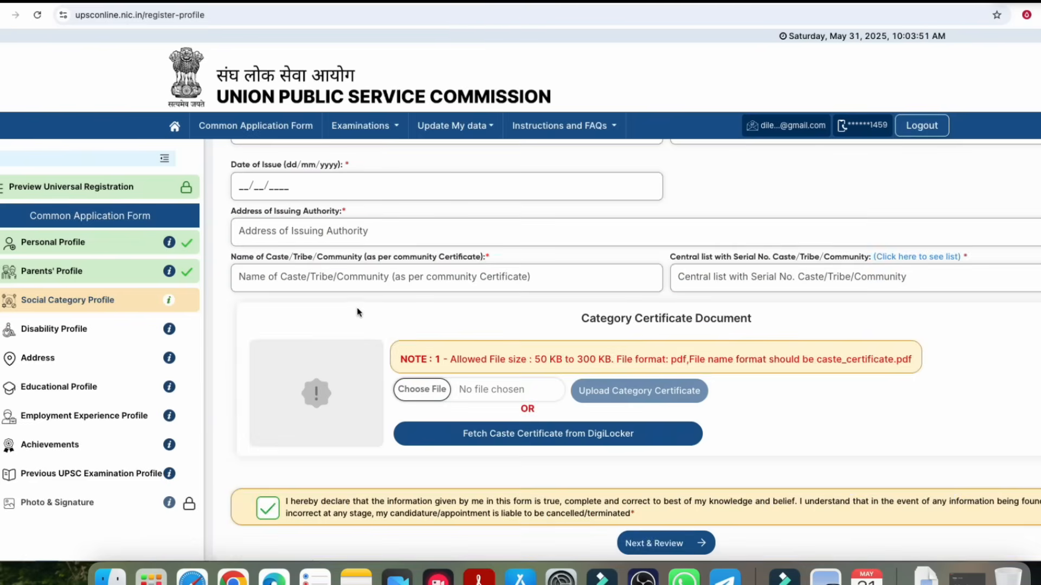
scroll(359, 310, up, 1)
scroll(359, 310, up, 3)
click(286, 155)
click(233, 158)
scroll(431, 291, up, 3)
Select OBC as the community in the Social Category Profile.
click(318, 281)
click(265, 352)
click(305, 283)
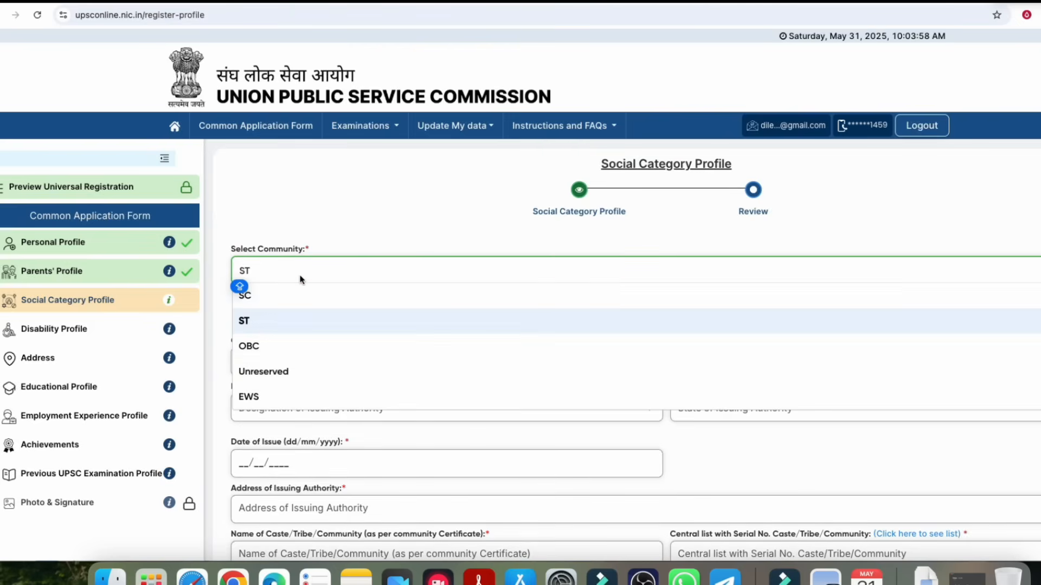
click(260, 346)
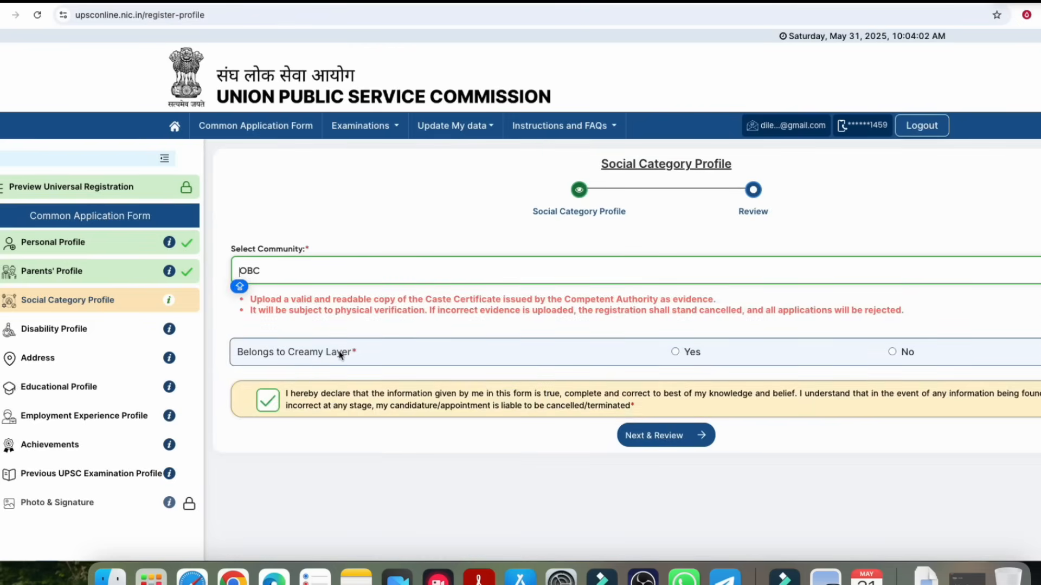
Answer Yes to belonging to the creamy layer and examine the field for the post held by the father.
click(675, 352)
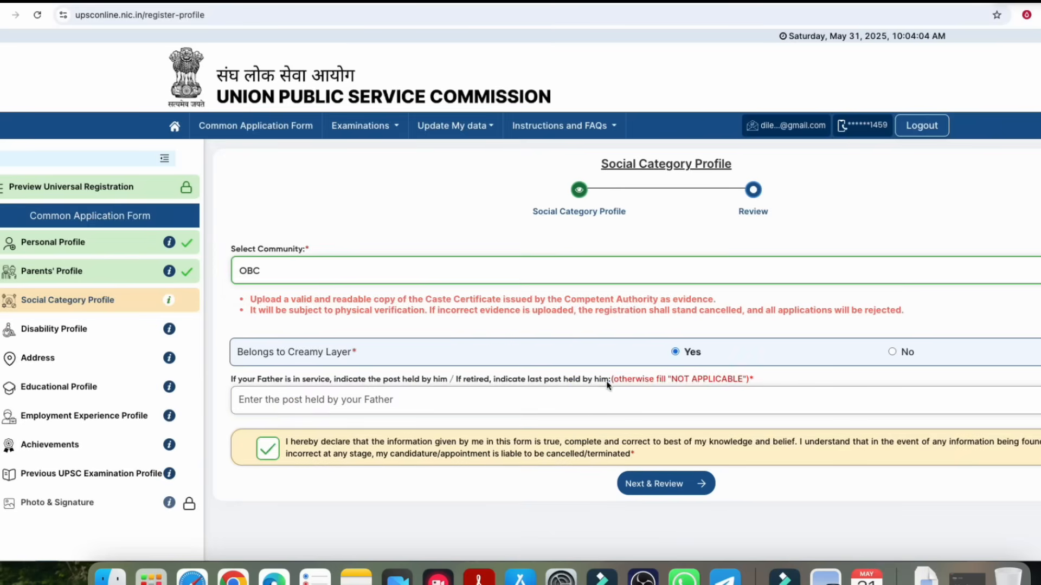
click(409, 400)
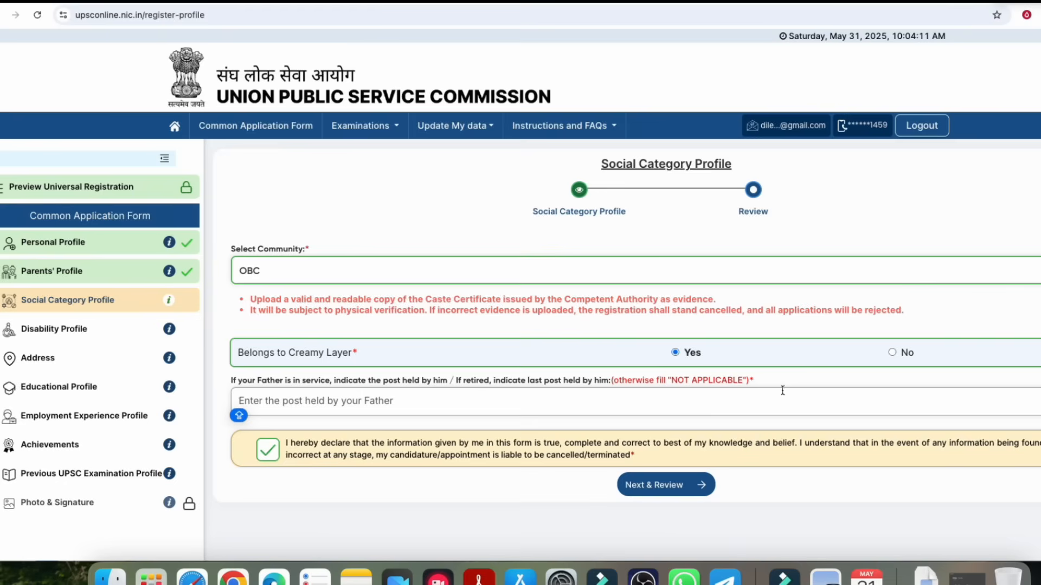
click(296, 362)
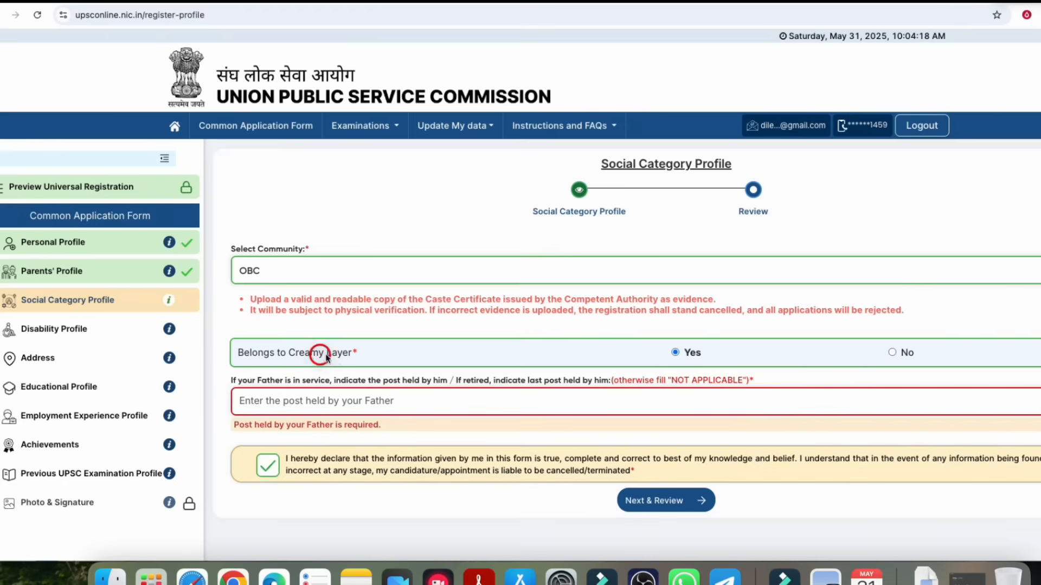
Answer No to belonging to the creamy layer and examine the OBC certificate number and issuing authority fields.
click(892, 353)
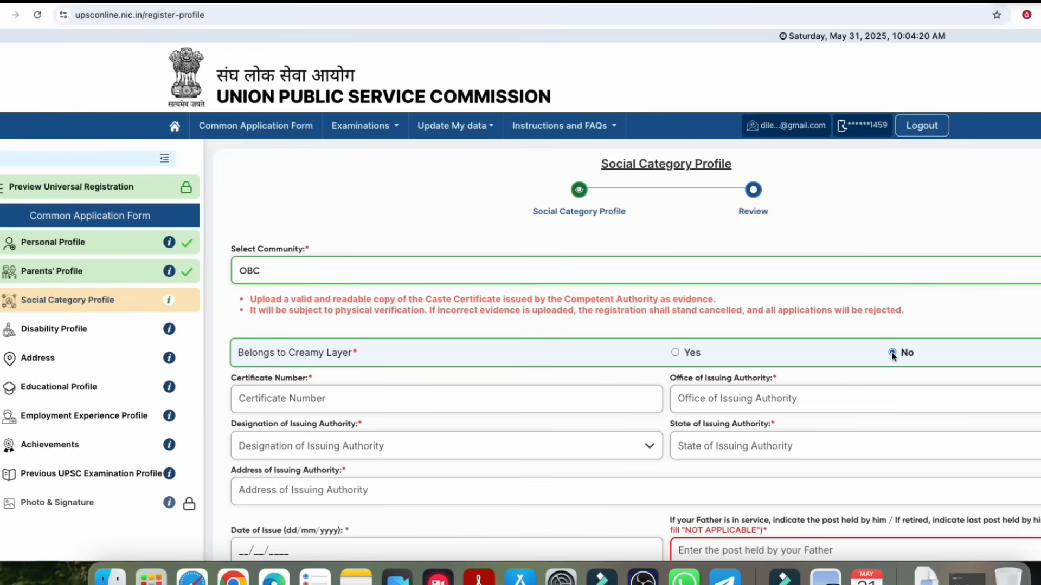
scroll(664, 368, down, 1)
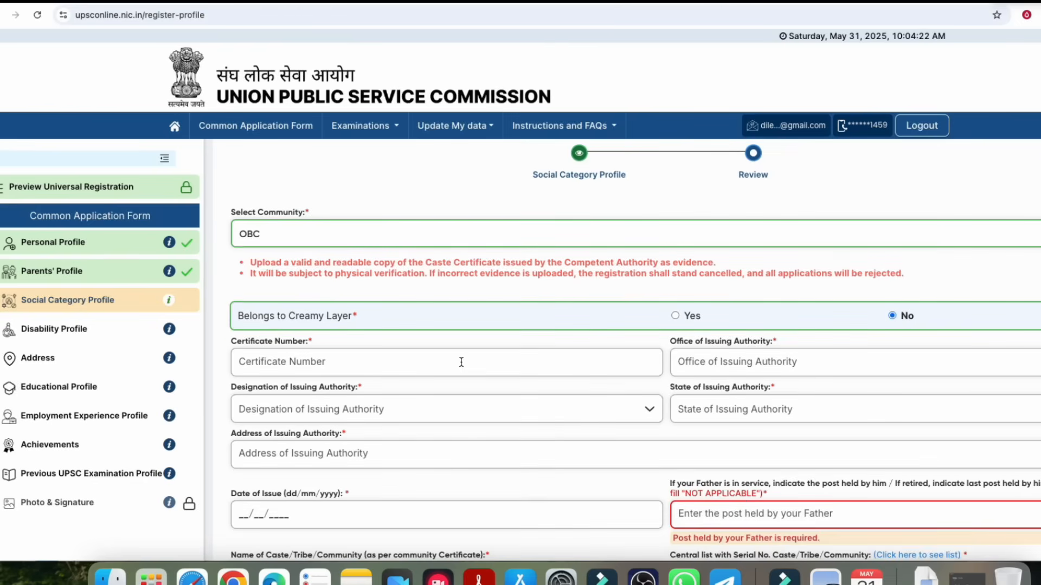
scroll(461, 362, down, 3)
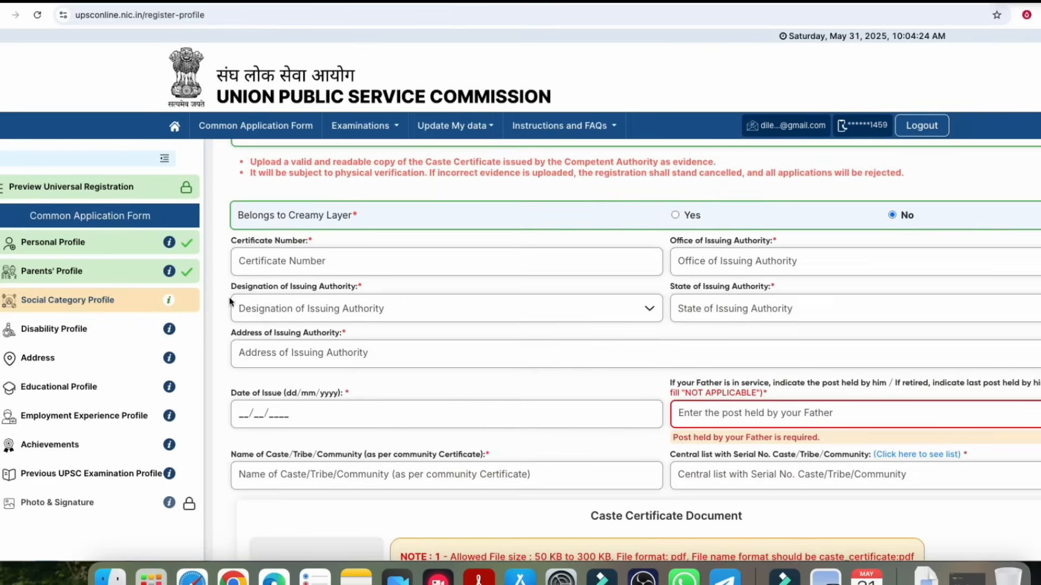
click(280, 263)
click(726, 258)
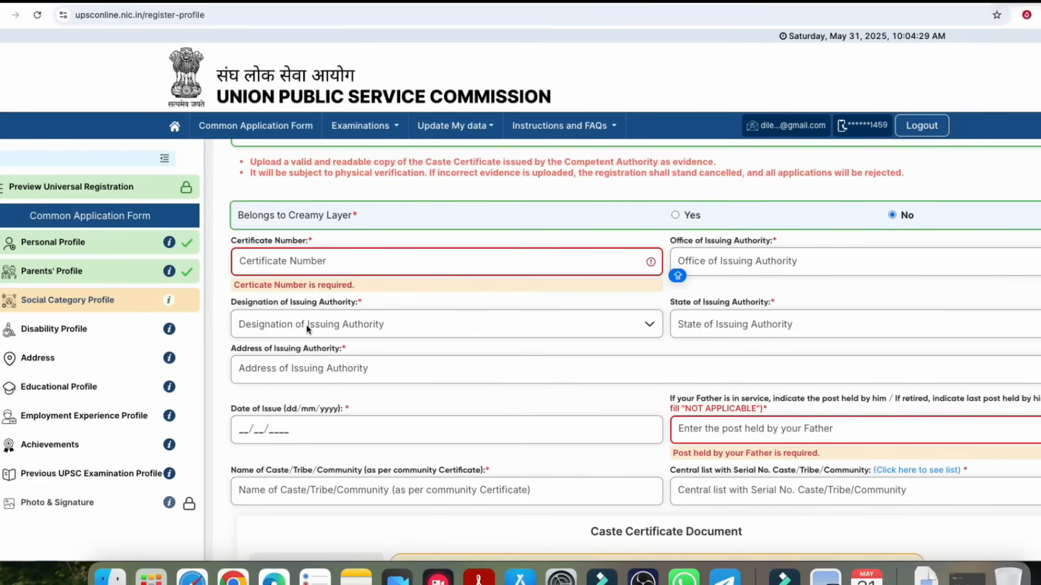
key(Tab)
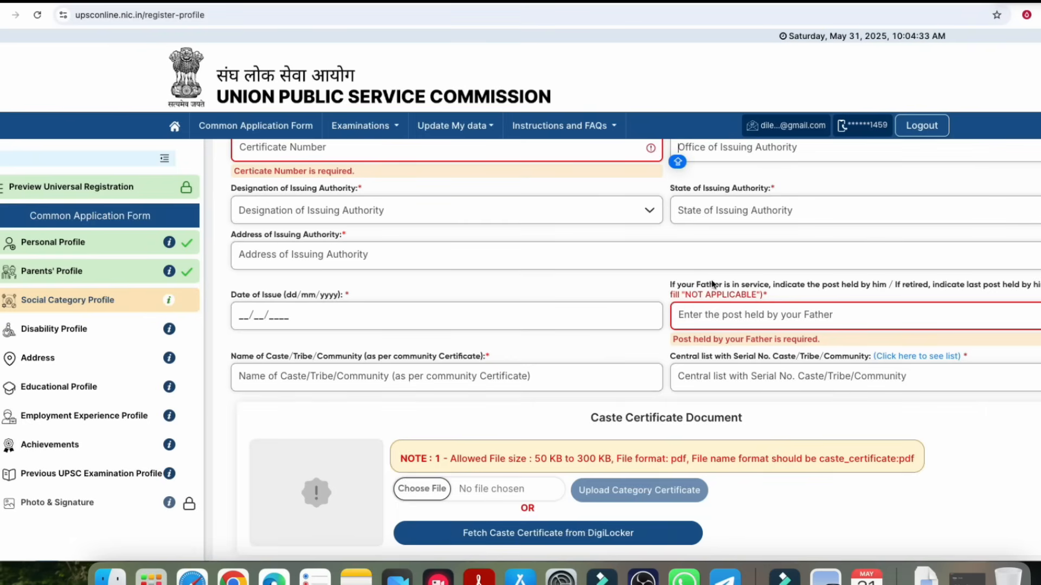
Examine the date of issue field and the instruction for indicating the post held by the father.
drag(249, 297, 292, 297)
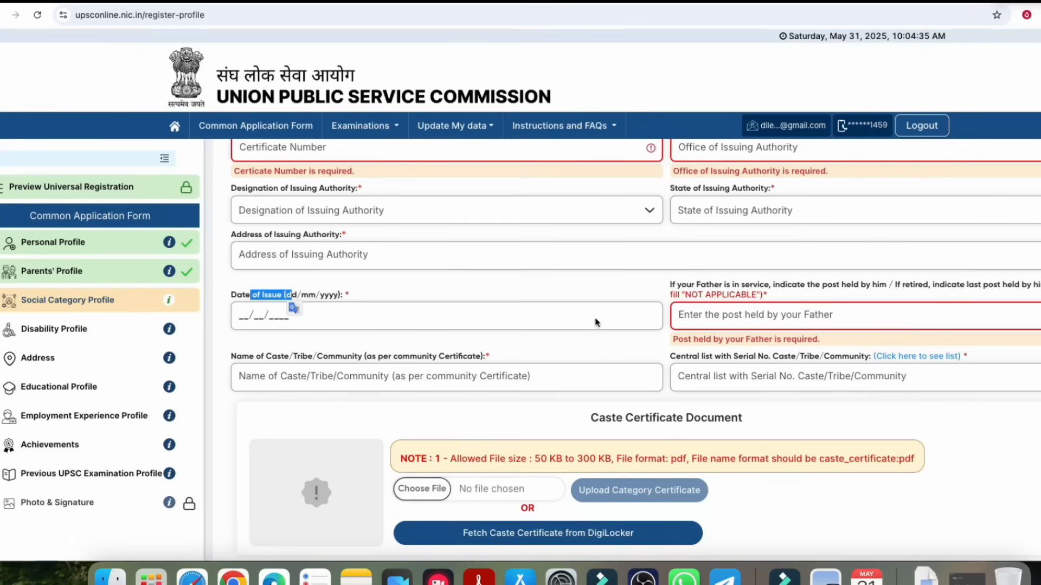
drag(711, 290, 782, 287)
click(713, 316)
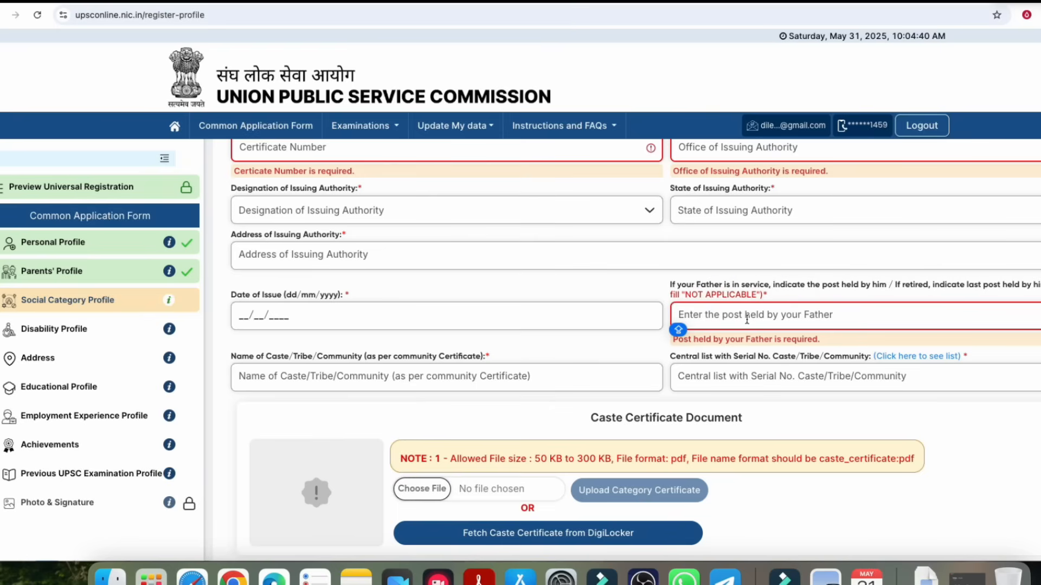
drag(691, 293, 746, 295)
click(710, 316)
drag(780, 286, 917, 290)
click(918, 290)
Examine the caste name and central list serial number fields of the OBC certificate section.
scroll(743, 339, down, 2)
drag(253, 297, 324, 317)
click(324, 319)
click(749, 305)
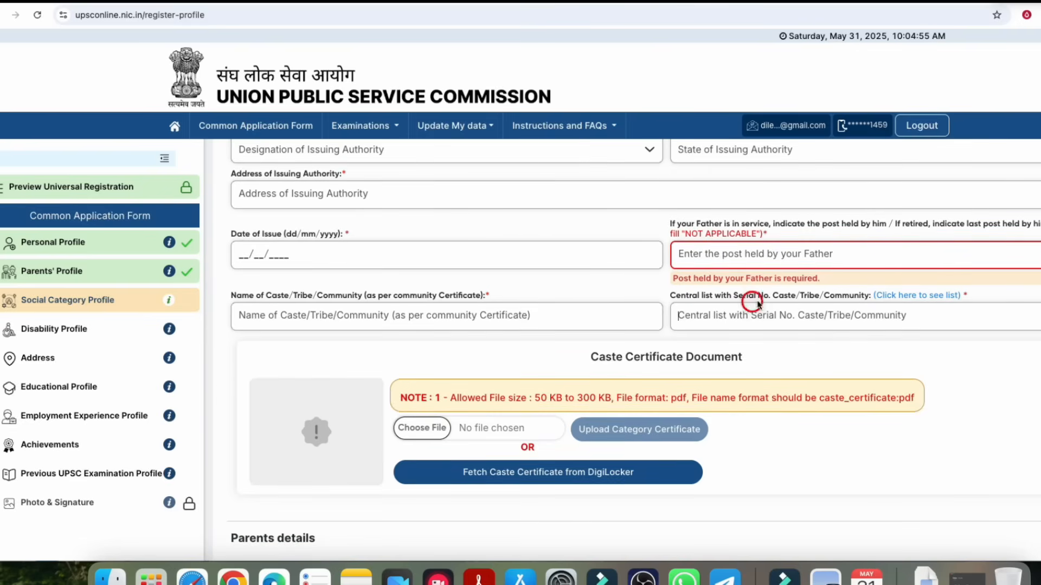
click(927, 299)
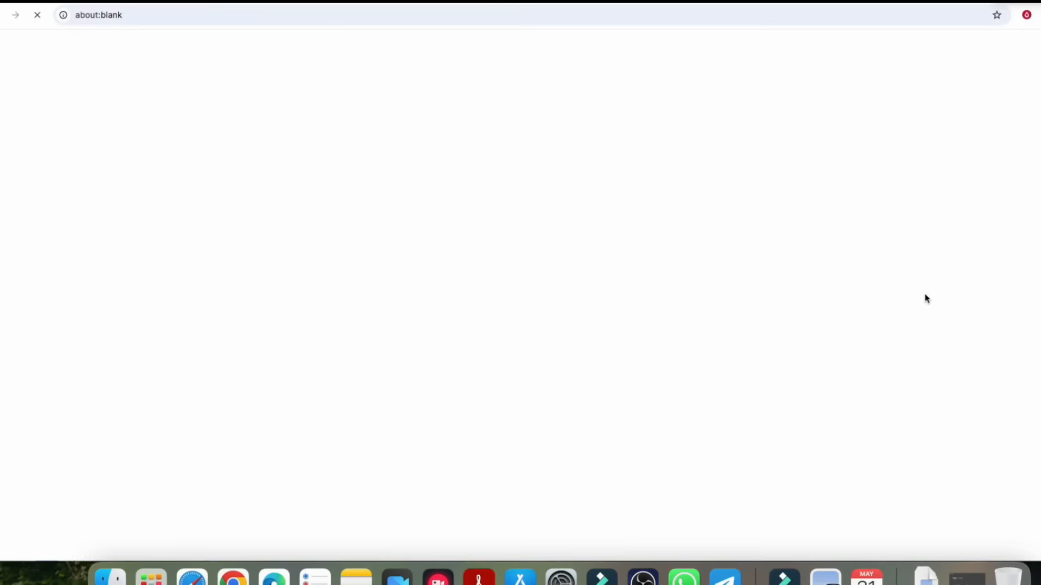
click(420, 296)
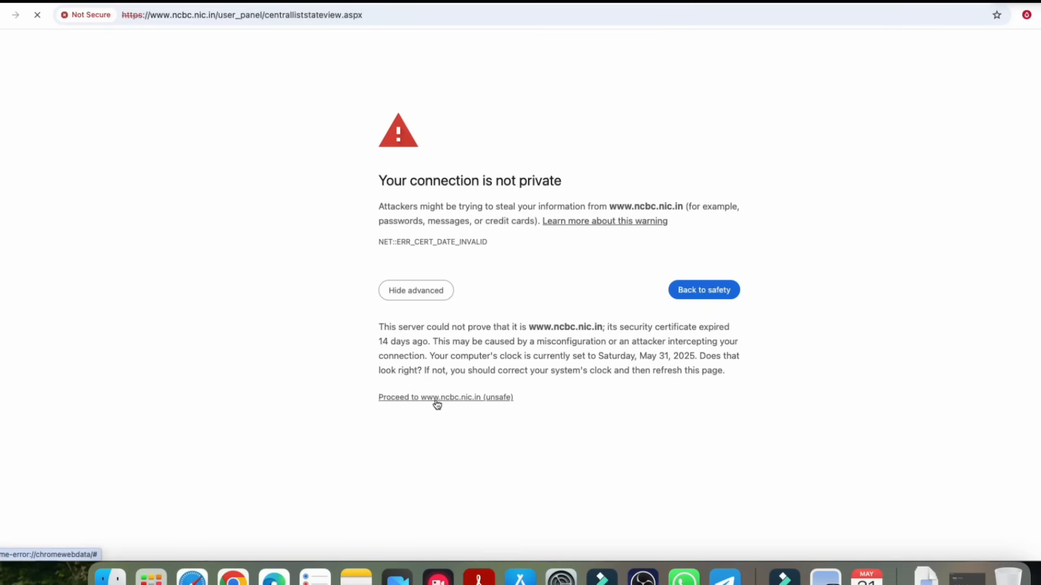
click(431, 398)
scroll(397, 316, down, 5)
scroll(397, 316, up, 5)
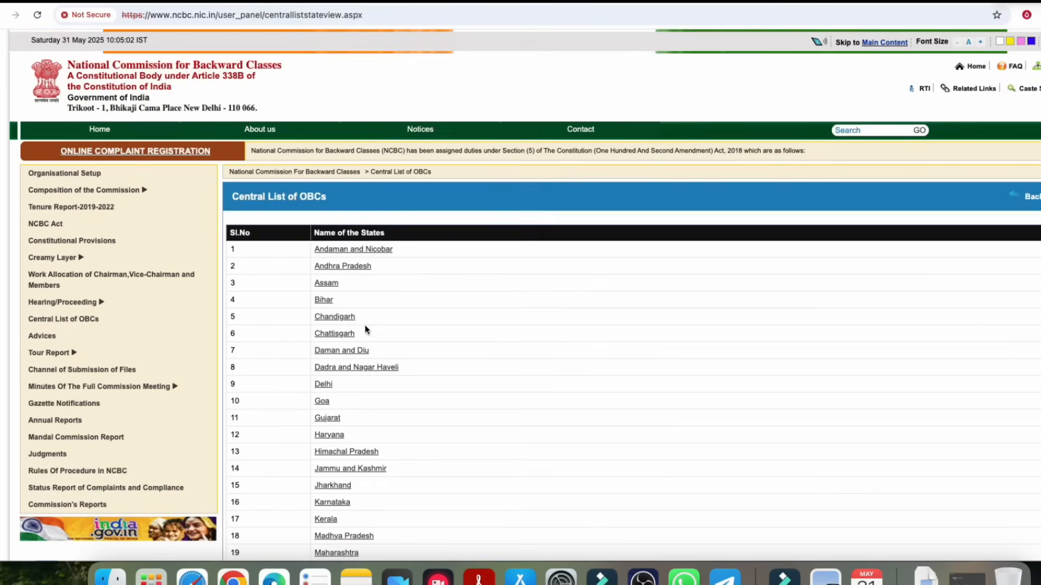
Open the Central List of OBCs for Bihar and look through its castes and entry numbers.
click(328, 300)
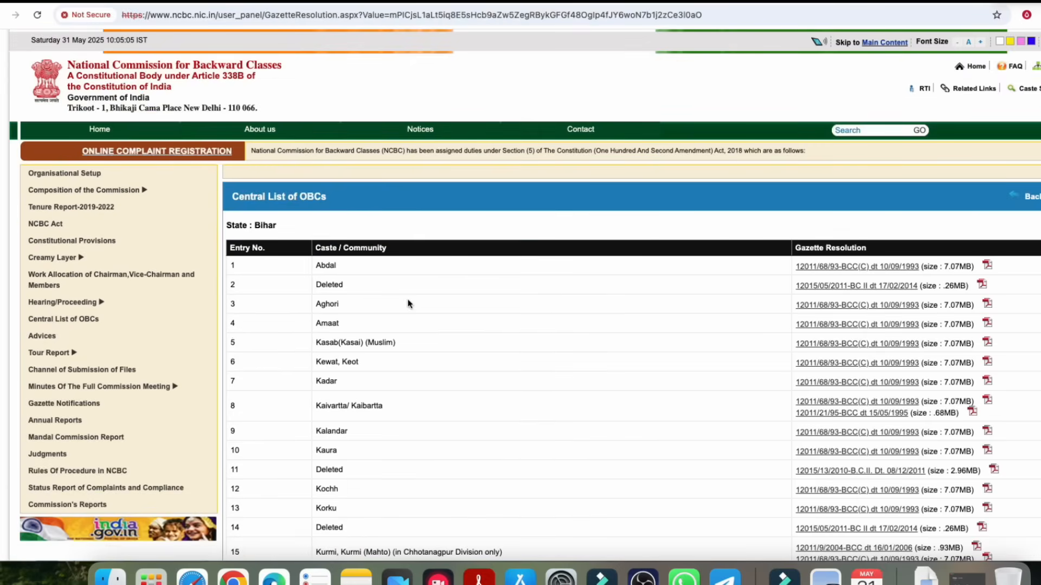
scroll(781, 326, down, 15)
scroll(591, 307, down, 20)
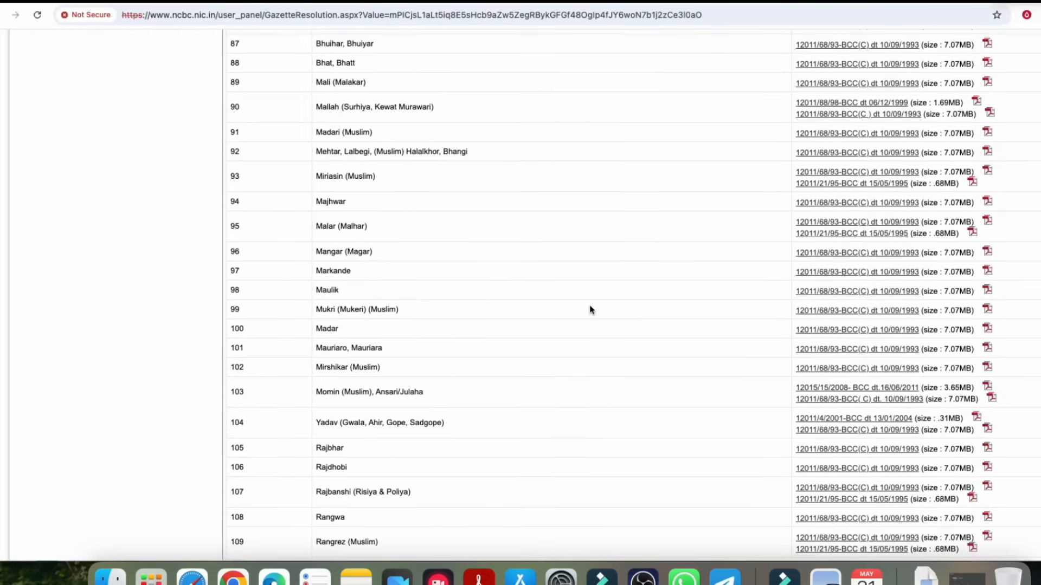
scroll(439, 293, up, 20)
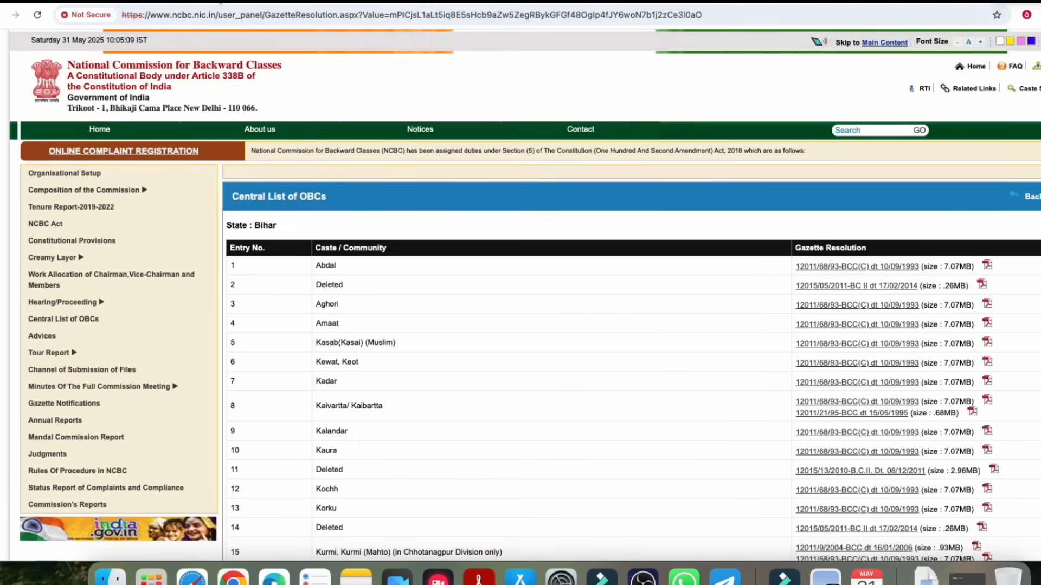
Return to the UPSC application form and examine the file name required for the caste certificate document.
click(228, 1)
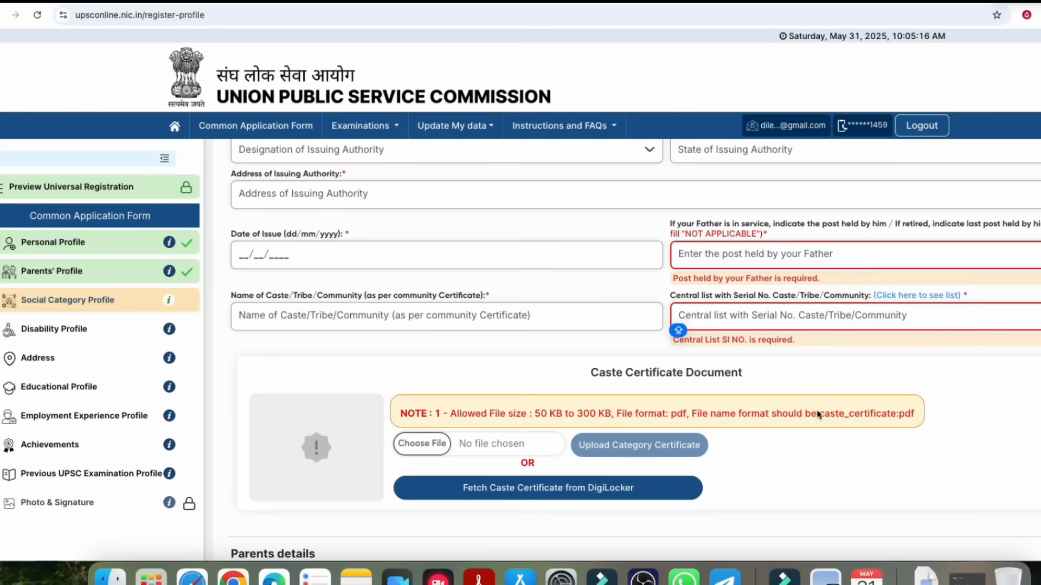
drag(821, 416, 897, 421)
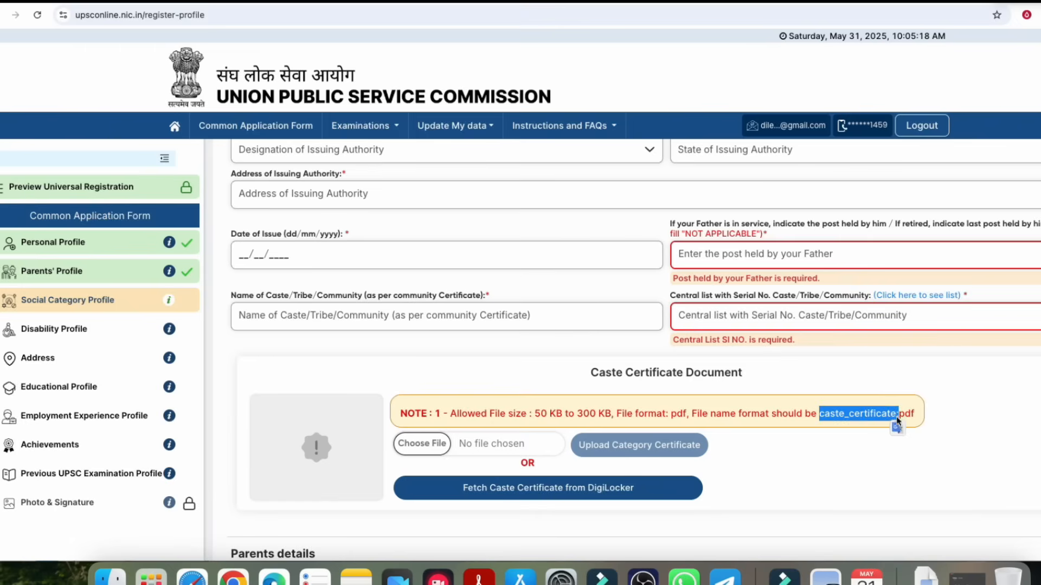
In the parents details, answer Yes to the father having a PAN and an Aadhaar number.
scroll(541, 475, down, 4)
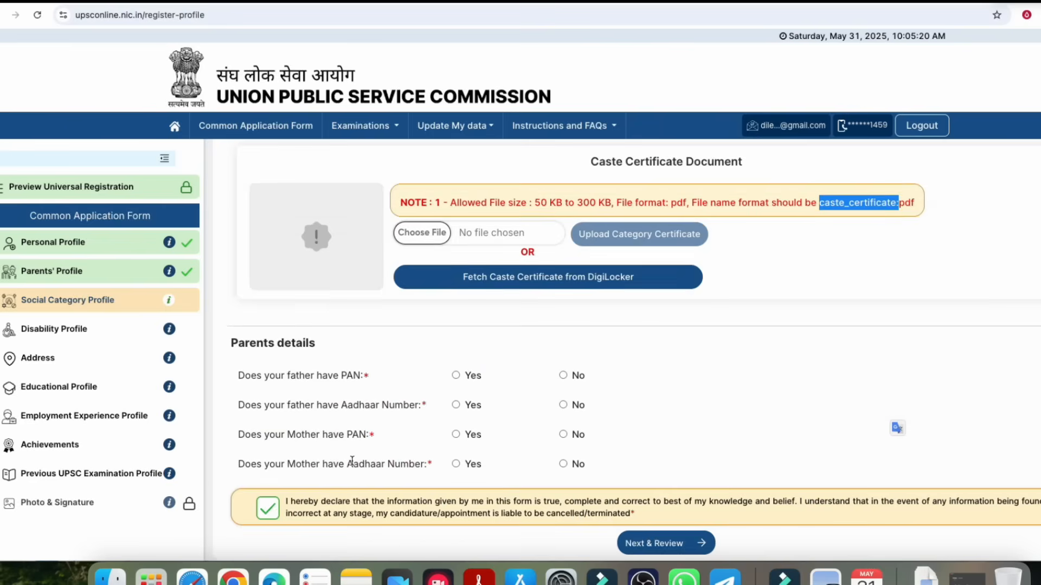
drag(295, 379, 345, 380)
click(288, 379)
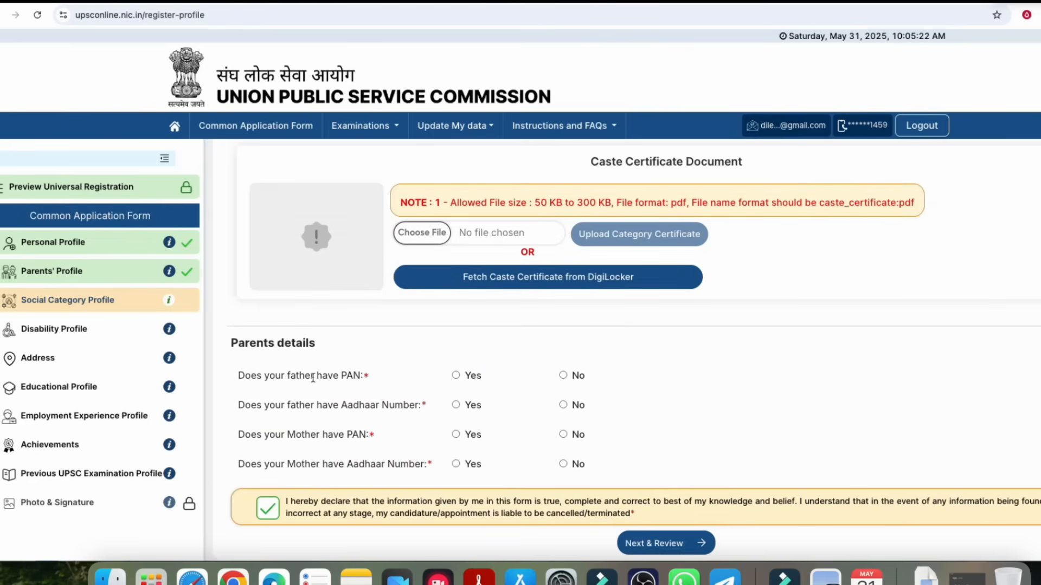
click(464, 382)
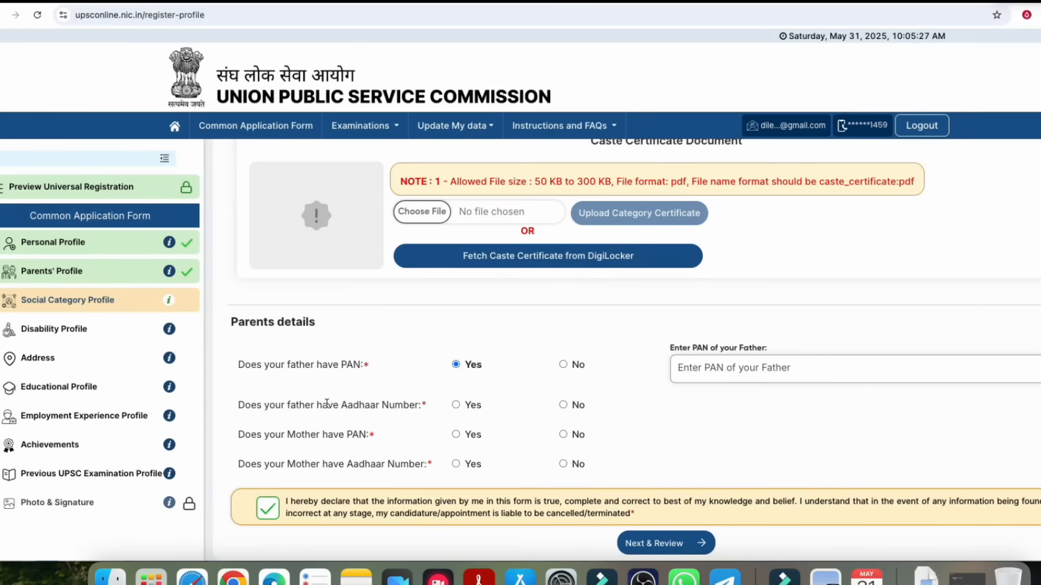
drag(327, 403, 396, 404)
click(456, 404)
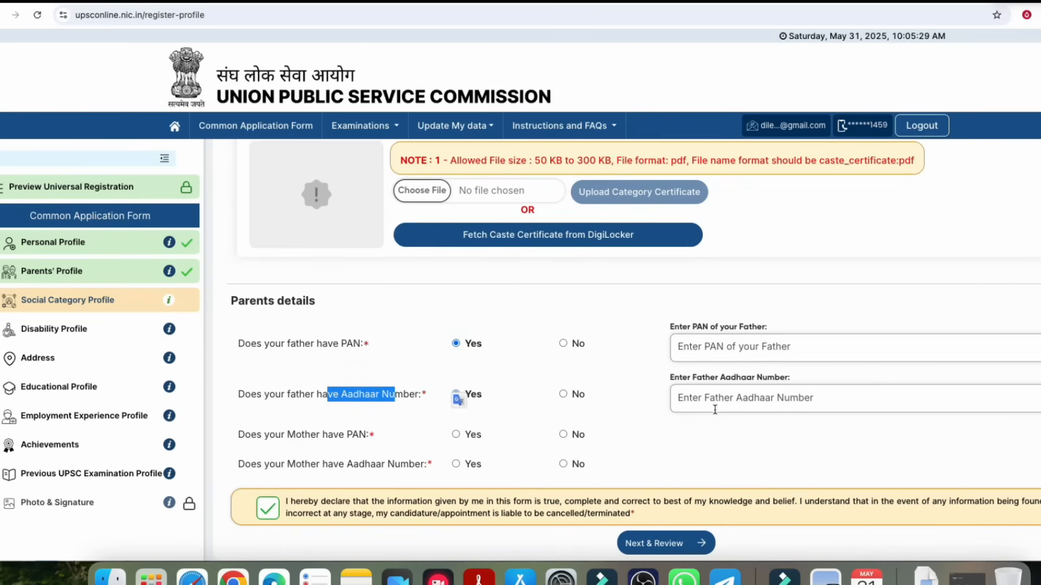
Answer Yes to the mother having a PAN and an Aadhaar number, and try to proceed to the Social Category Profile review.
drag(302, 435, 375, 435)
click(455, 434)
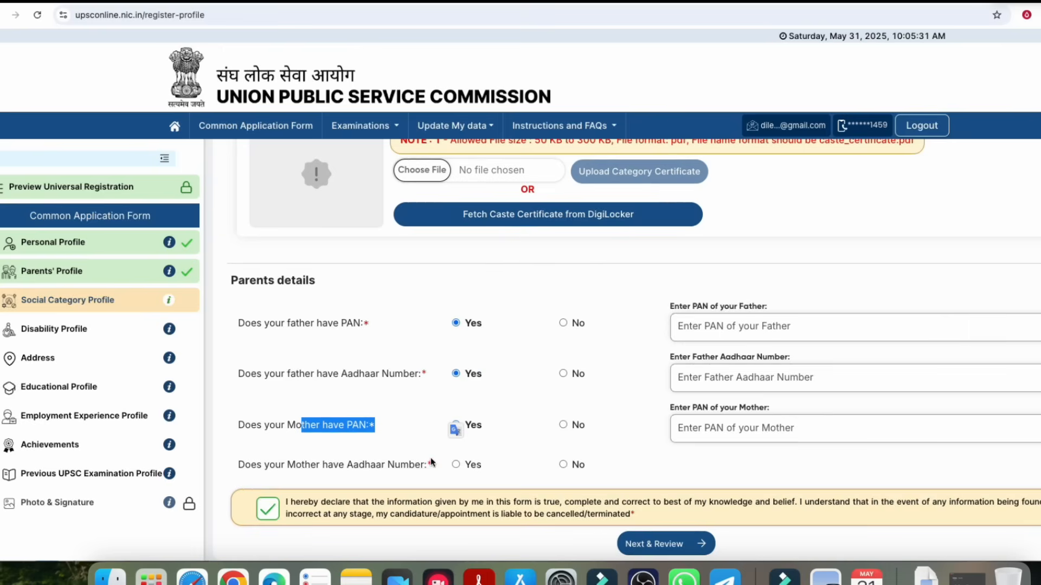
click(456, 465)
click(631, 458)
scroll(632, 460, down, 1)
click(662, 544)
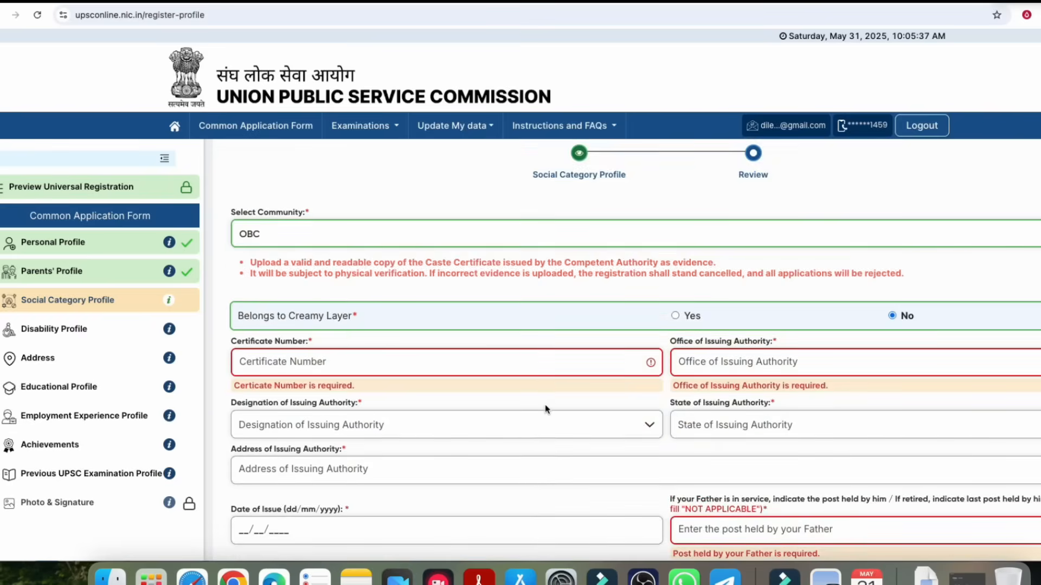
Look through the Social Category Profile for the required certificate, father's post, caste and parents' details fields.
scroll(546, 408, down, 10)
scroll(312, 196, up, 10)
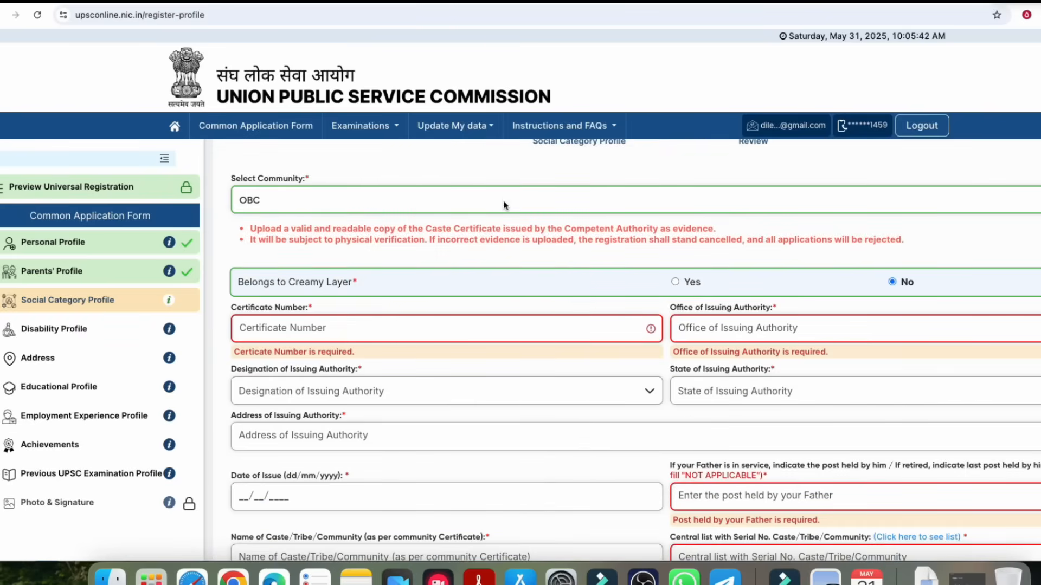
scroll(539, 403, down, 5)
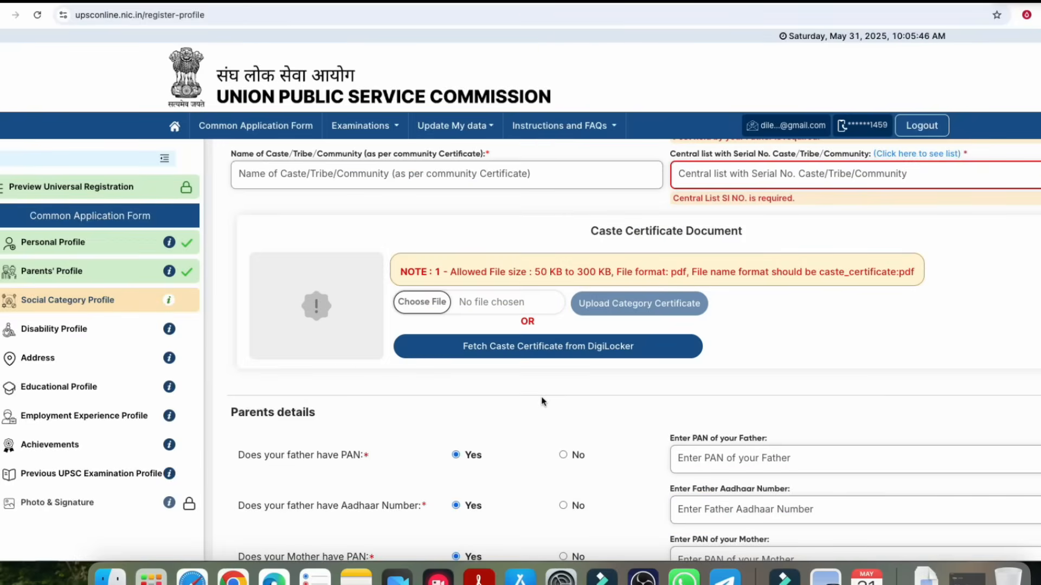
scroll(542, 401, down, 2)
scroll(544, 399, up, 7)
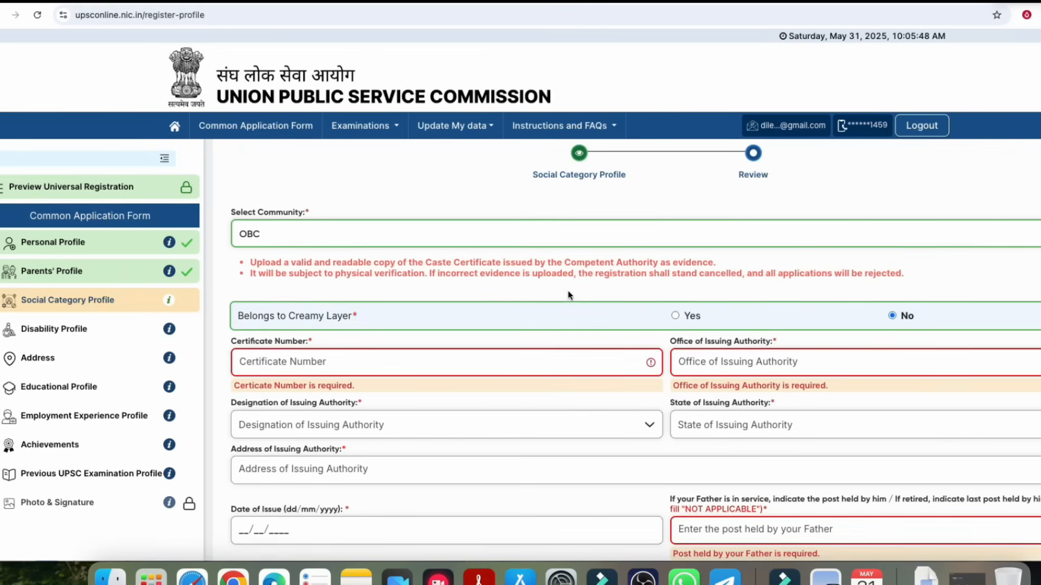
scroll(574, 309, down, 5)
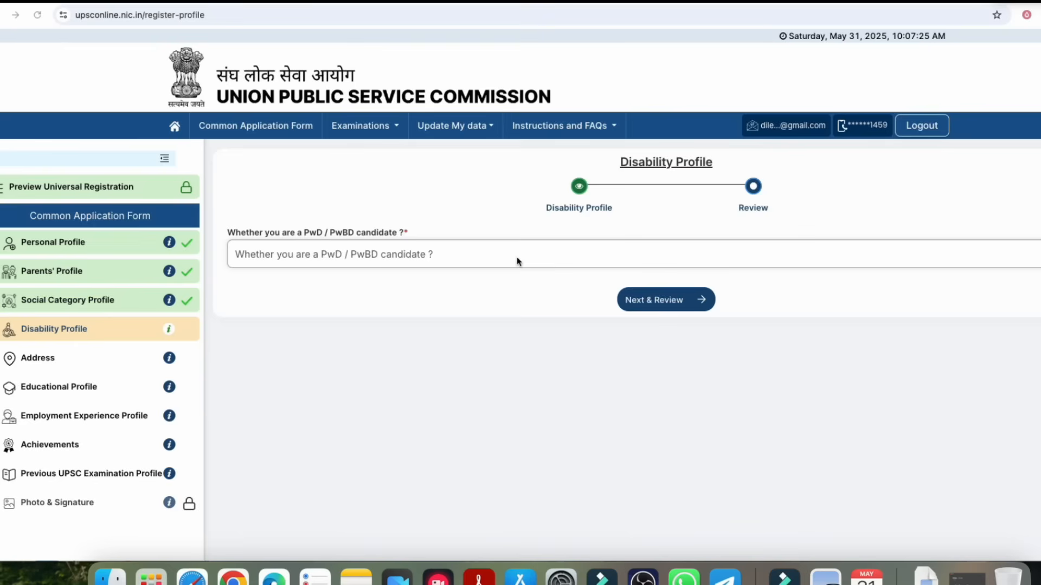
Answer No to being a PwD / PwBD candidate and accept the disability information declaration.
click(453, 258)
click(256, 284)
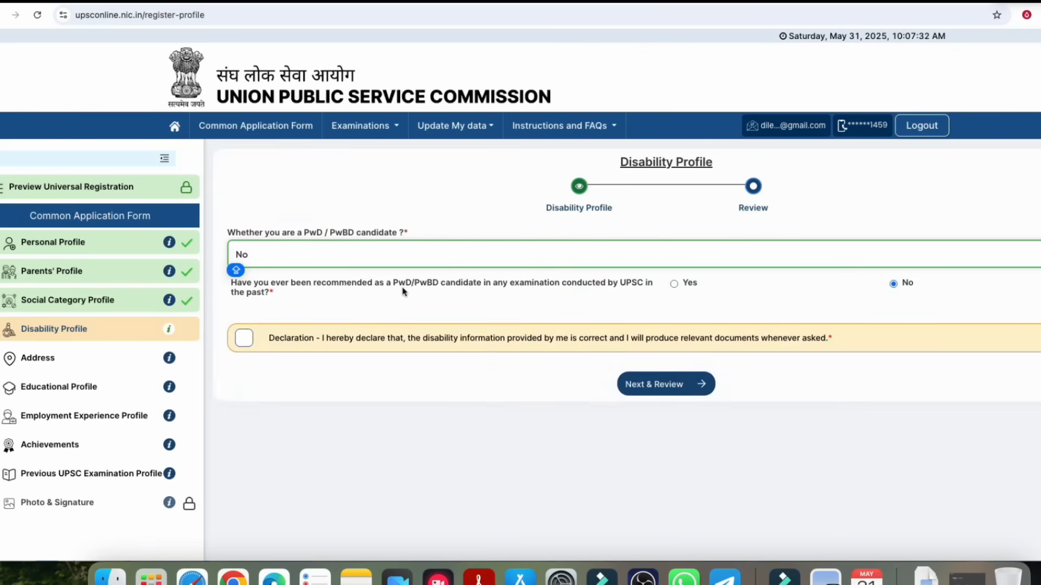
drag(427, 284, 535, 284)
click(537, 284)
click(244, 338)
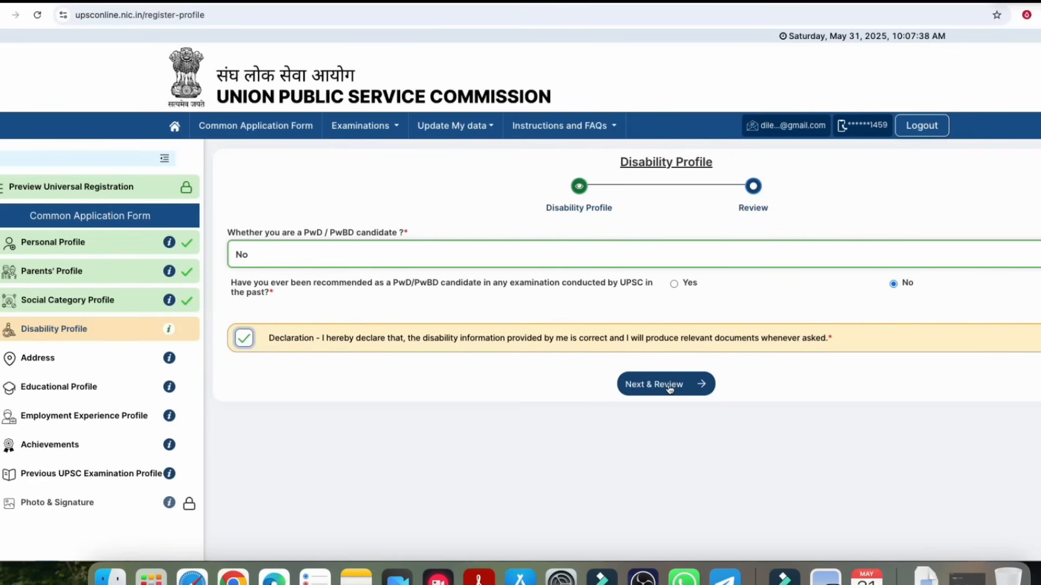
Try Yes for PwD / PwBD candidate with No for a disability of 40% or above, and set the candidate answer back to No.
click(499, 261)
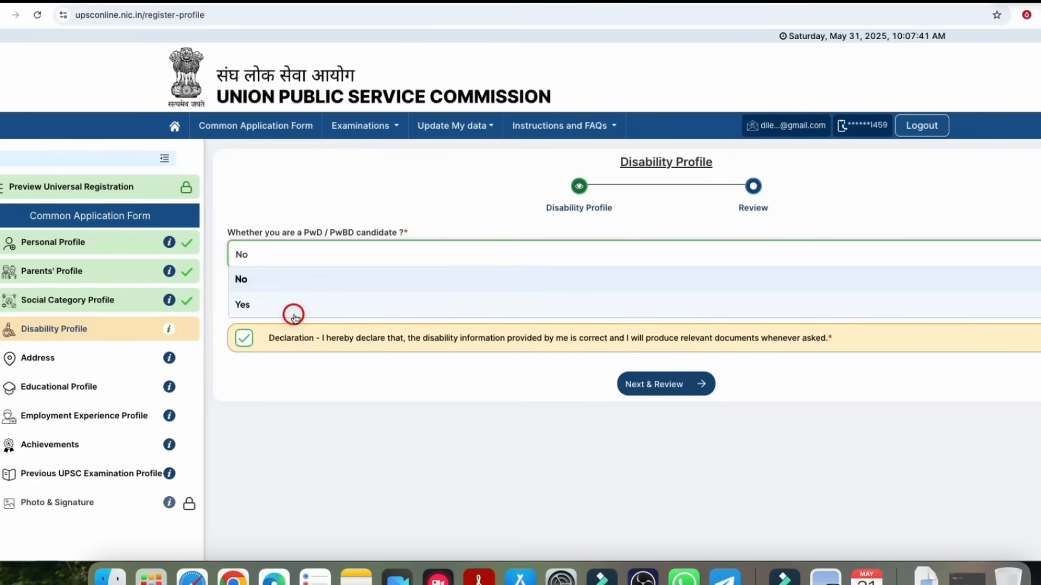
click(295, 307)
click(311, 315)
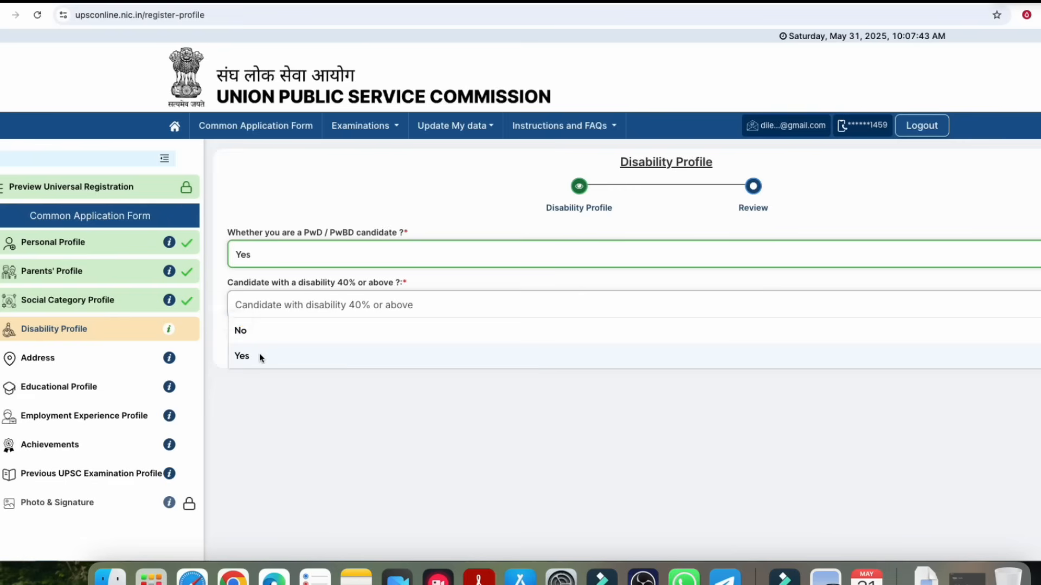
click(321, 313)
click(320, 313)
click(264, 331)
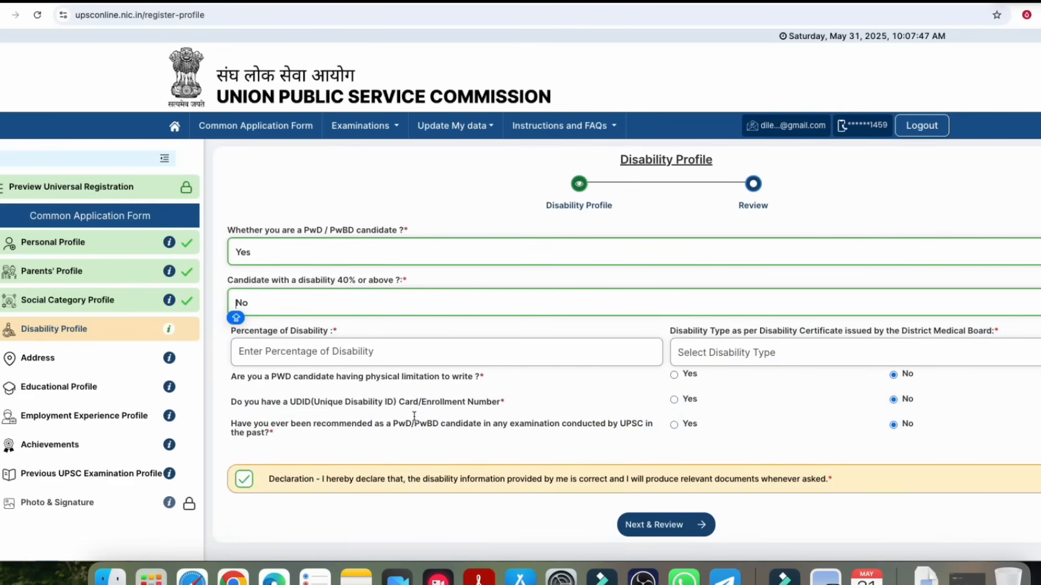
click(476, 259)
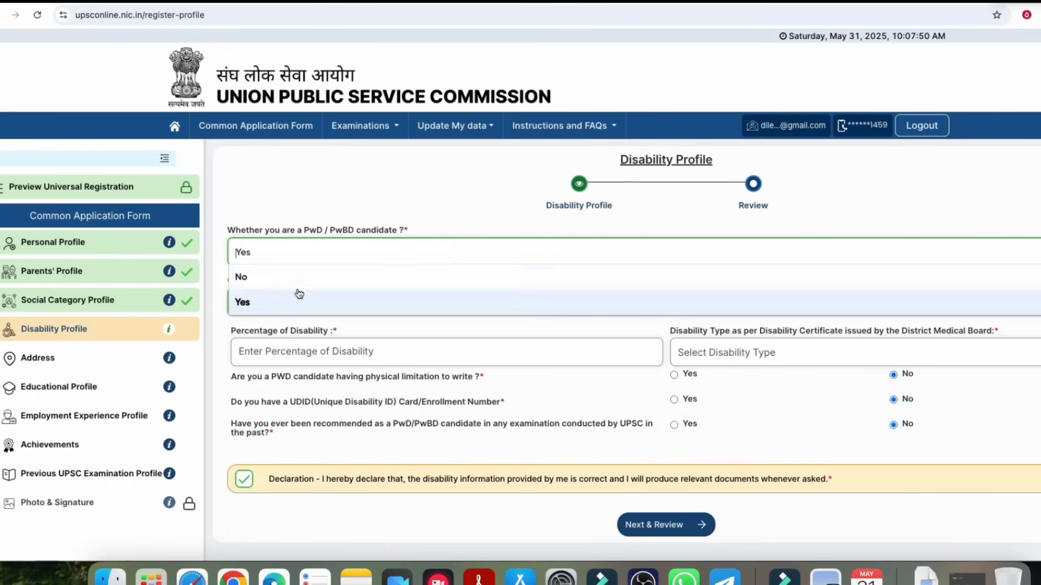
click(279, 278)
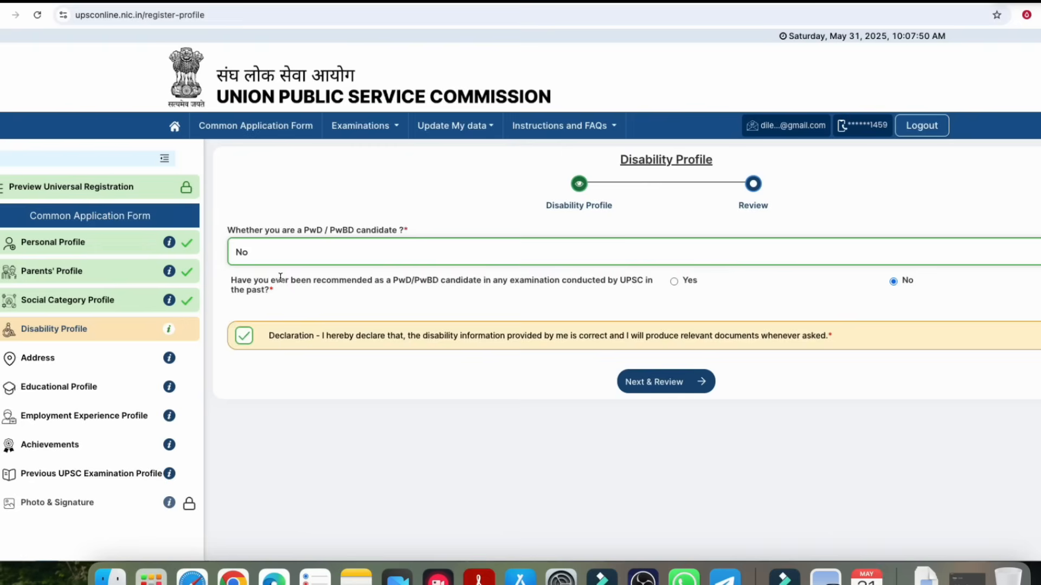
Proceed to the Disability Profile review and submit the profile details, confirming the submission.
click(648, 383)
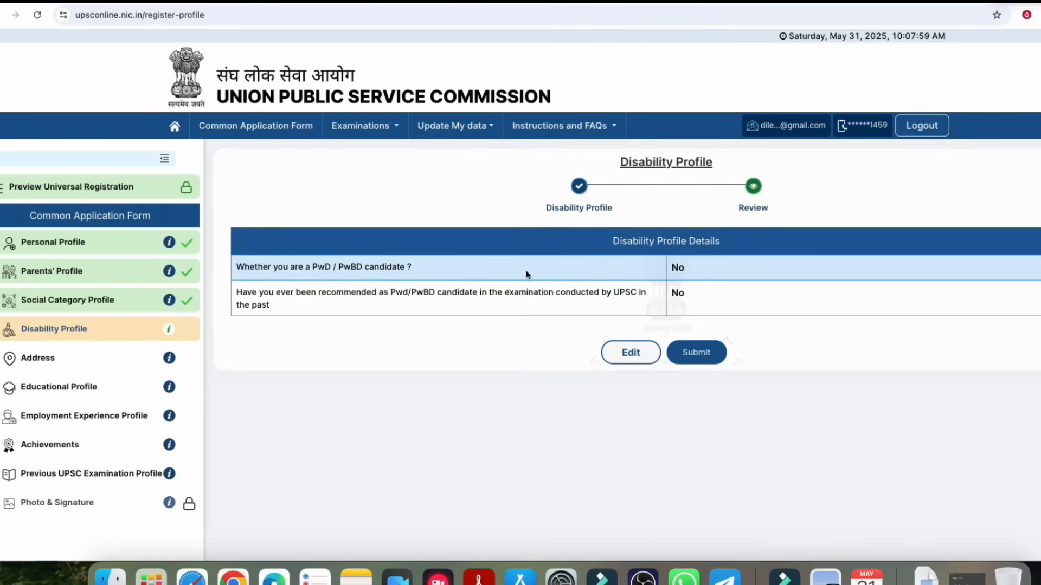
click(711, 363)
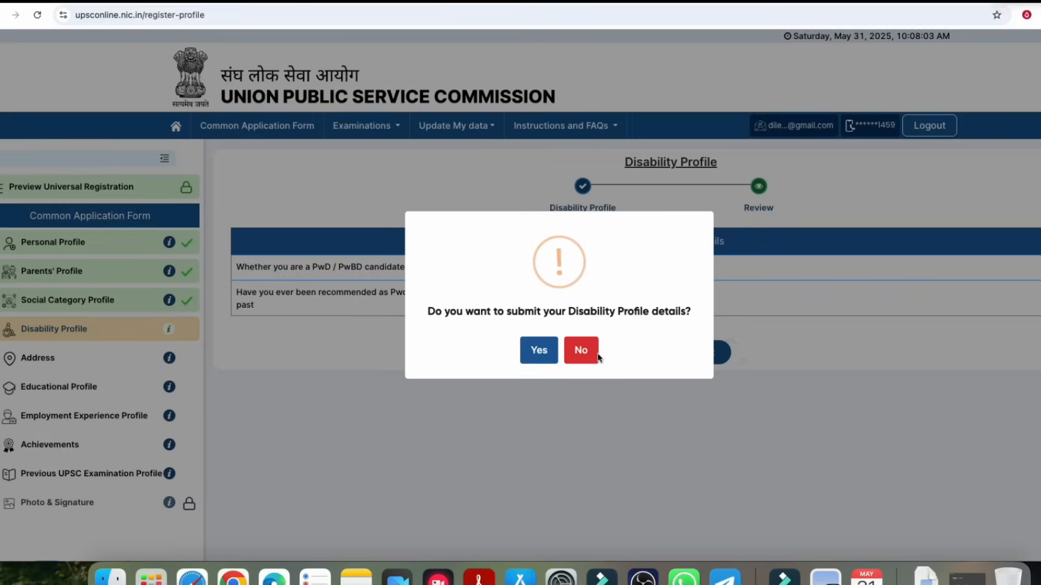
click(538, 356)
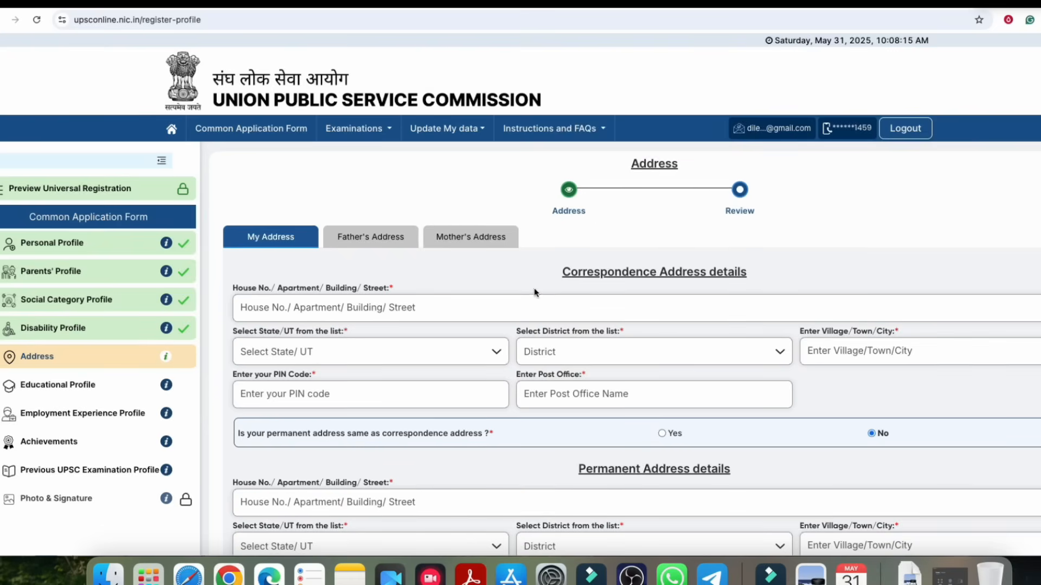
Look over the Address section's correspondence and permanent address fields, including the parts for the father's and mother's addresses.
scroll(488, 293, down, 2)
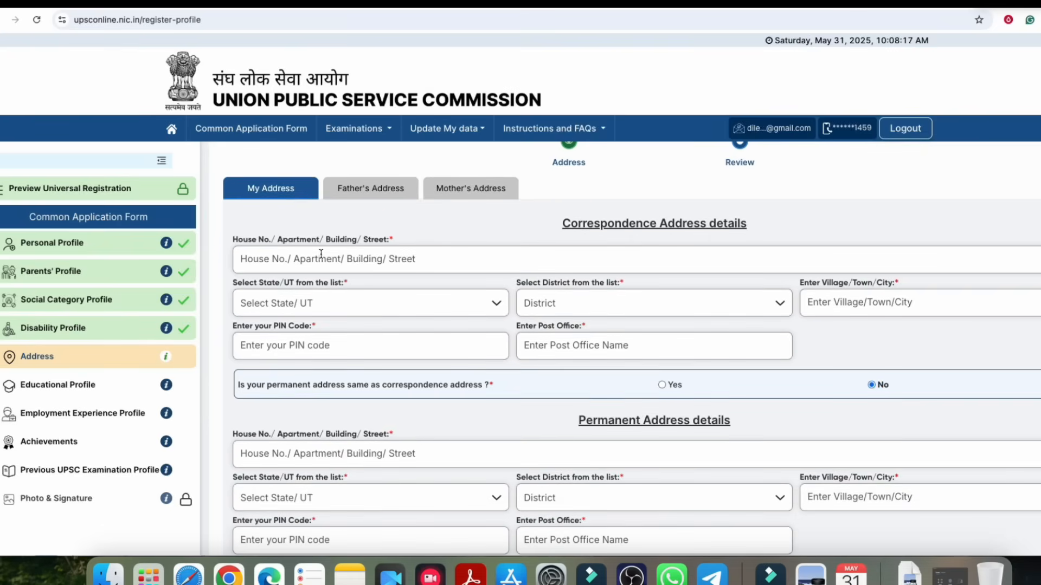
scroll(321, 253, down, 1)
click(361, 171)
click(493, 172)
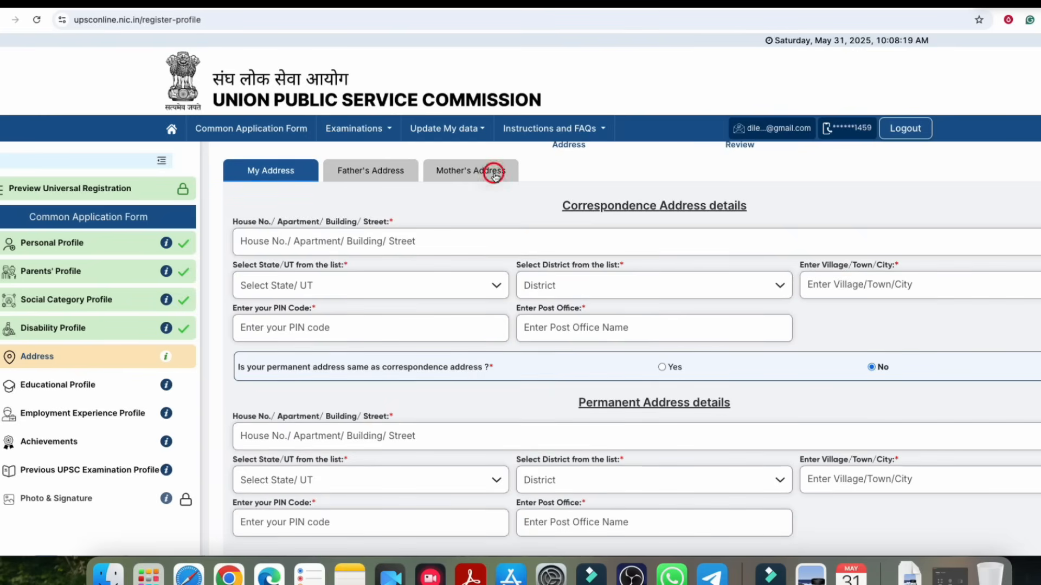
click(459, 254)
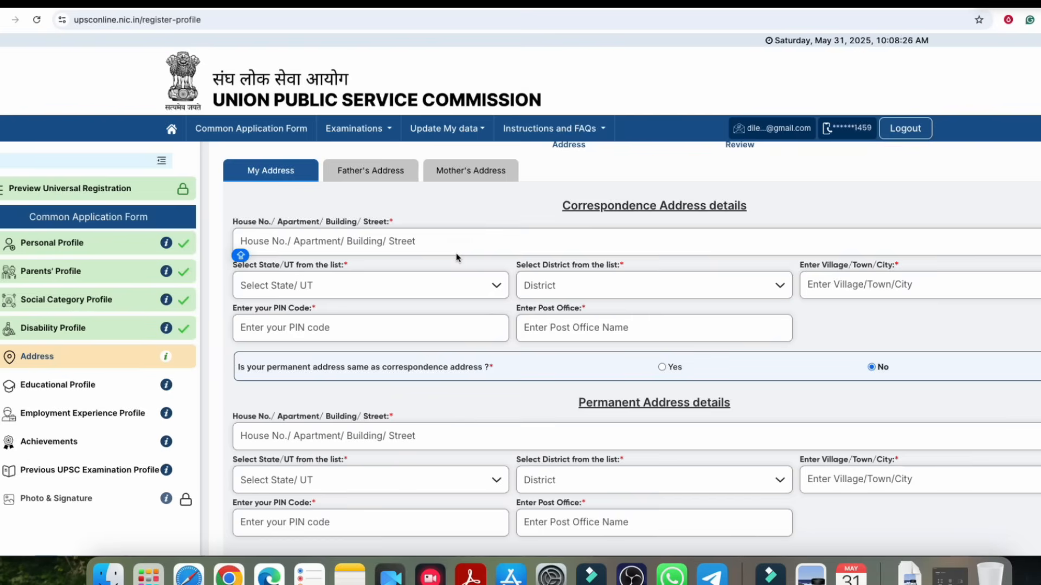
scroll(378, 240, down, 1)
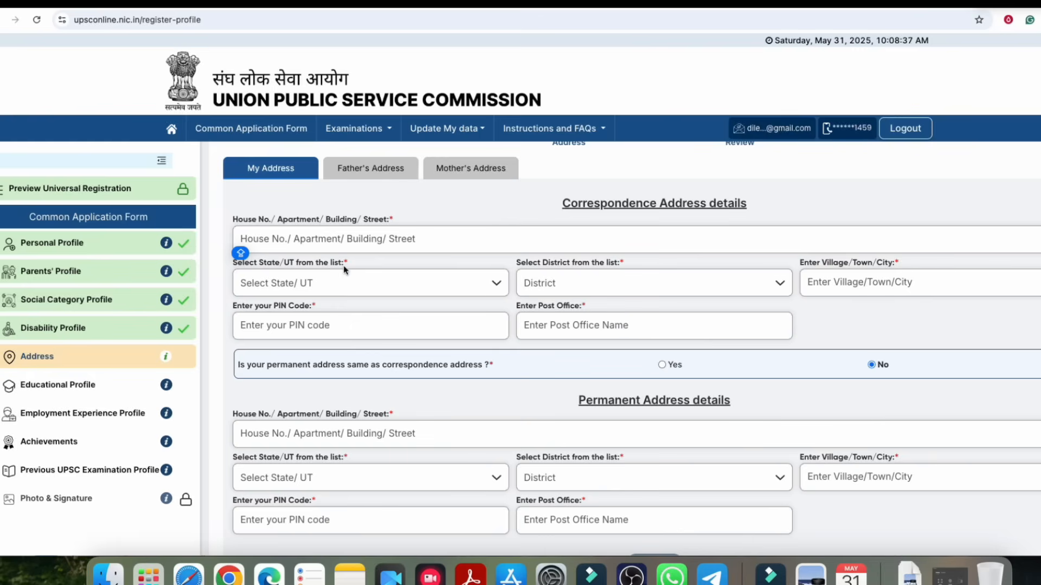
Review the candidate's own address form from the correspondence details down to the permanent address details.
scroll(645, 367, down, 2)
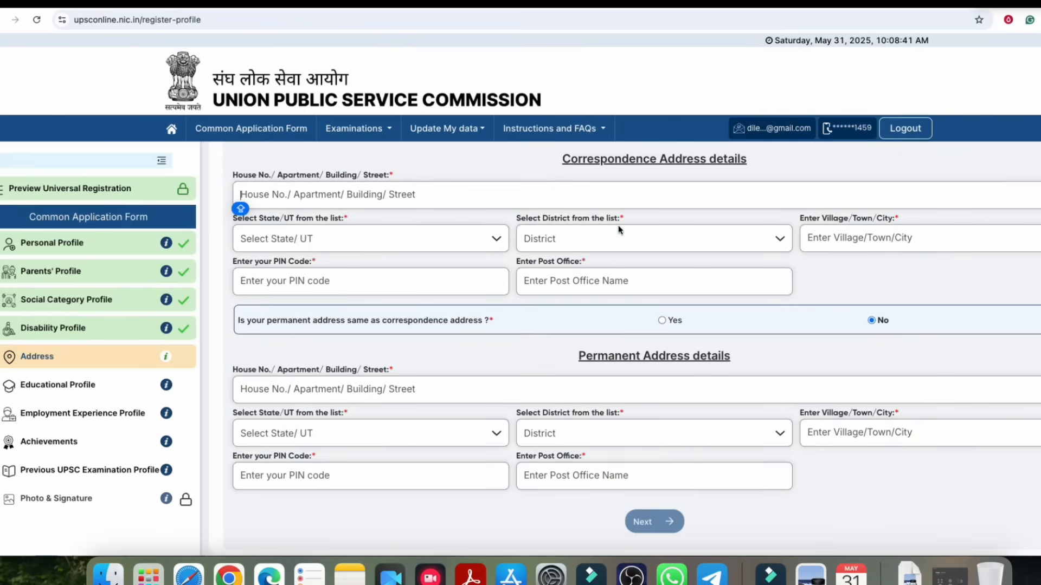
scroll(612, 418, up, 3)
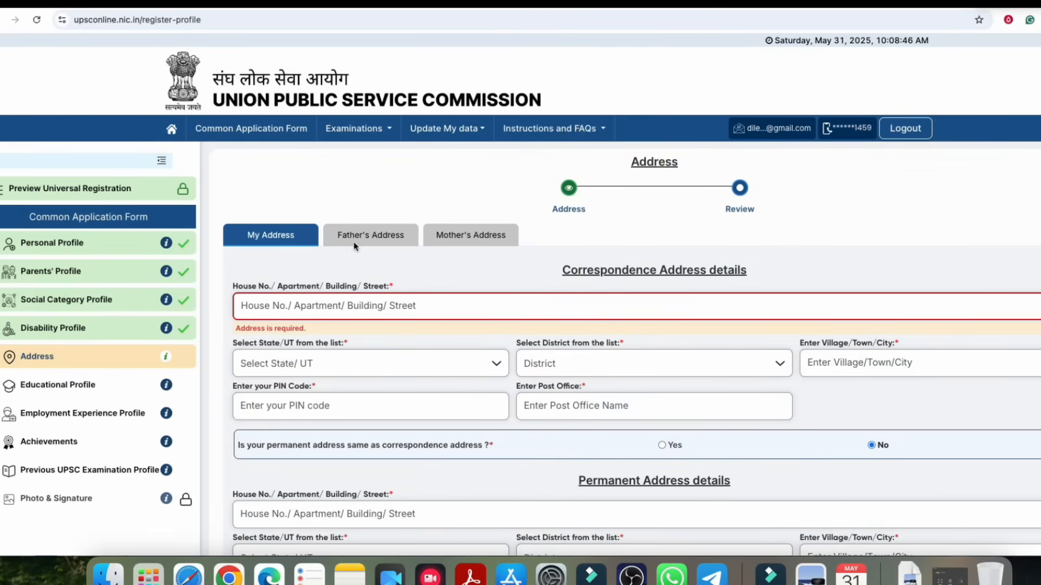
scroll(604, 423, down, 3)
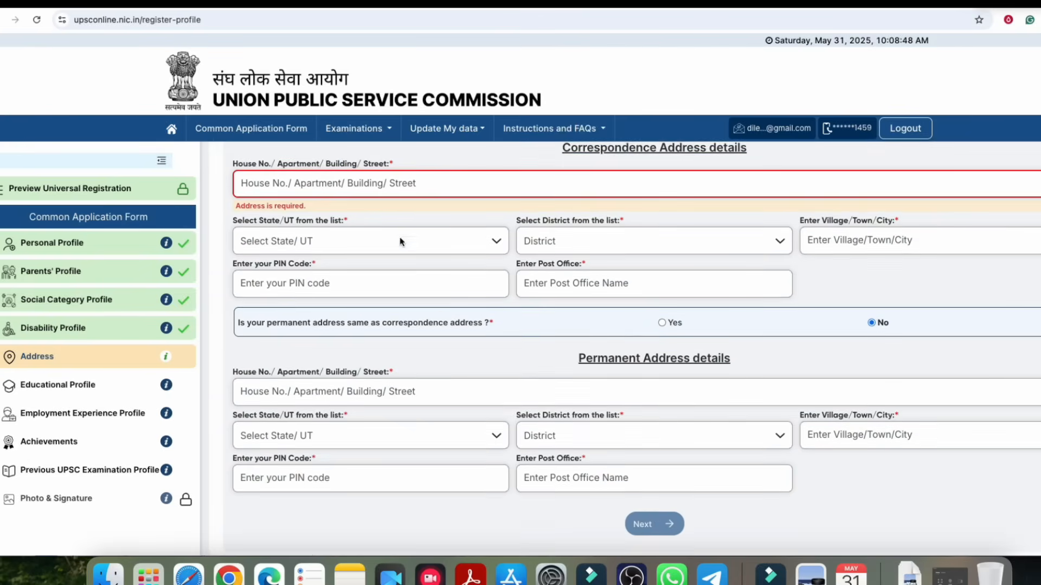
scroll(401, 271, up, 3)
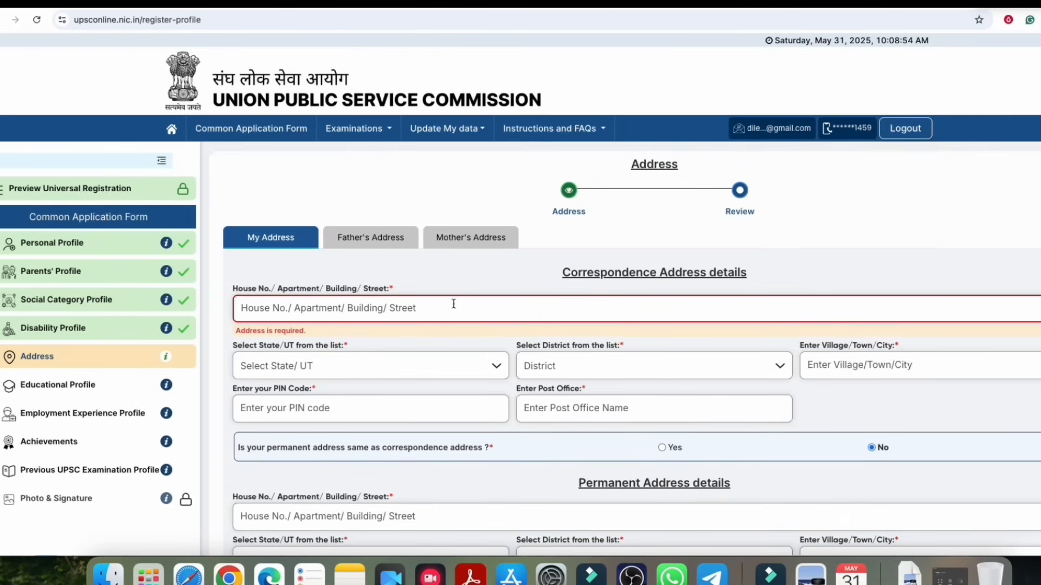
scroll(450, 302, down, 3)
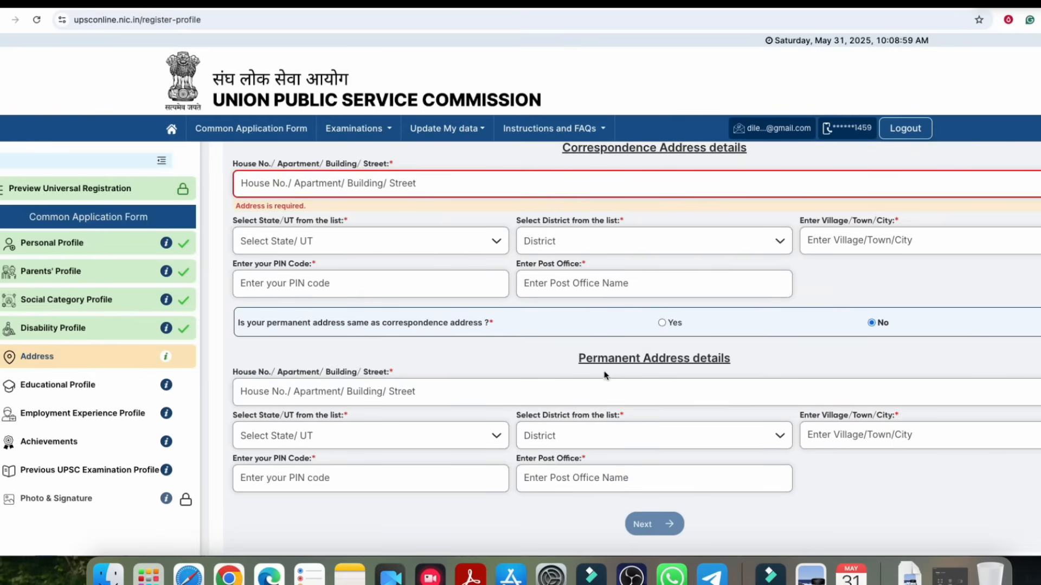
scroll(760, 346, up, 2)
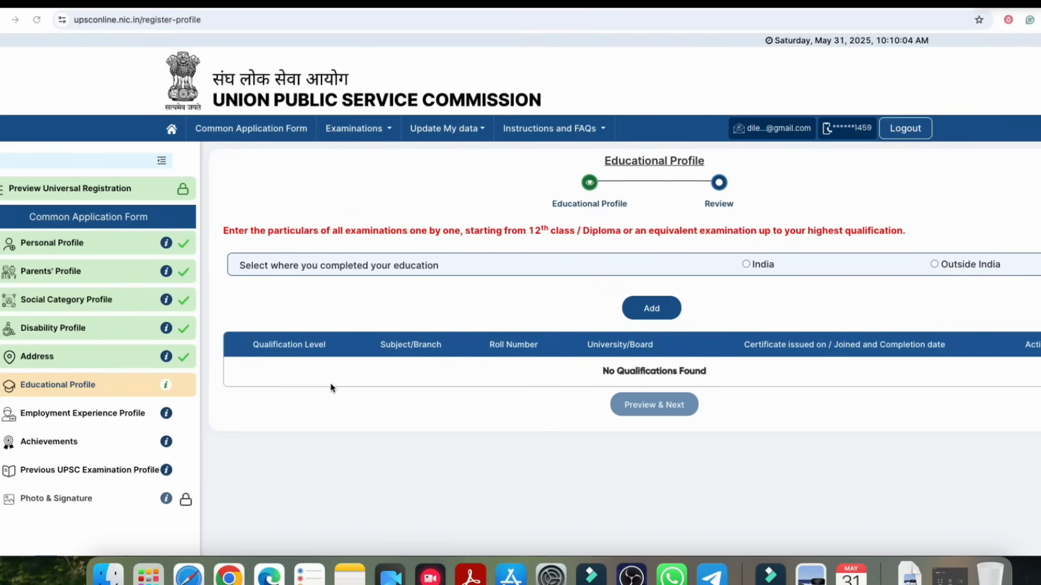
Start an education entry completed in India with qualification level Higher Secondary (10+2) and status Completed.
click(747, 265)
drag(496, 234, 573, 229)
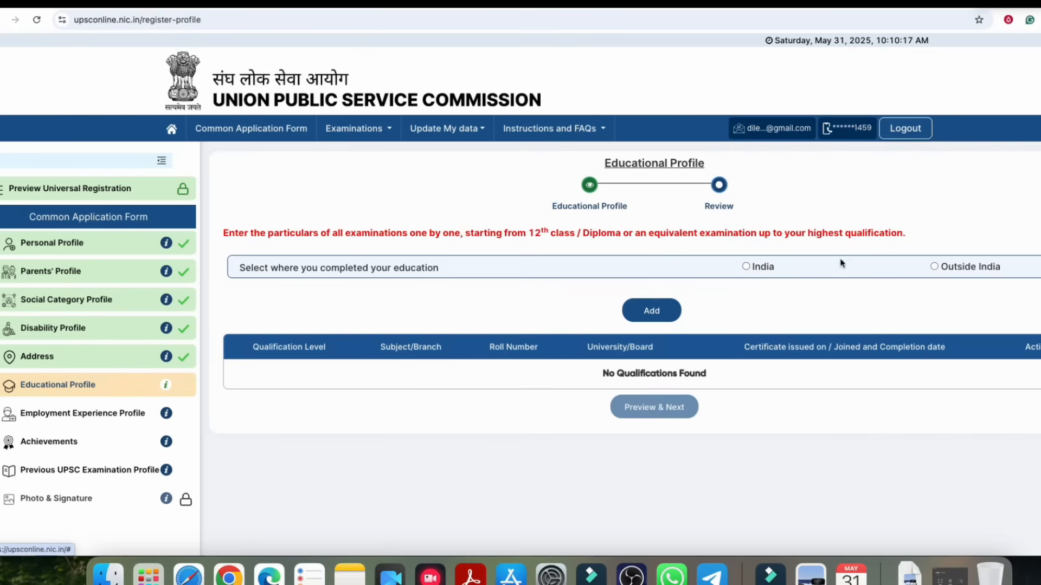
click(746, 266)
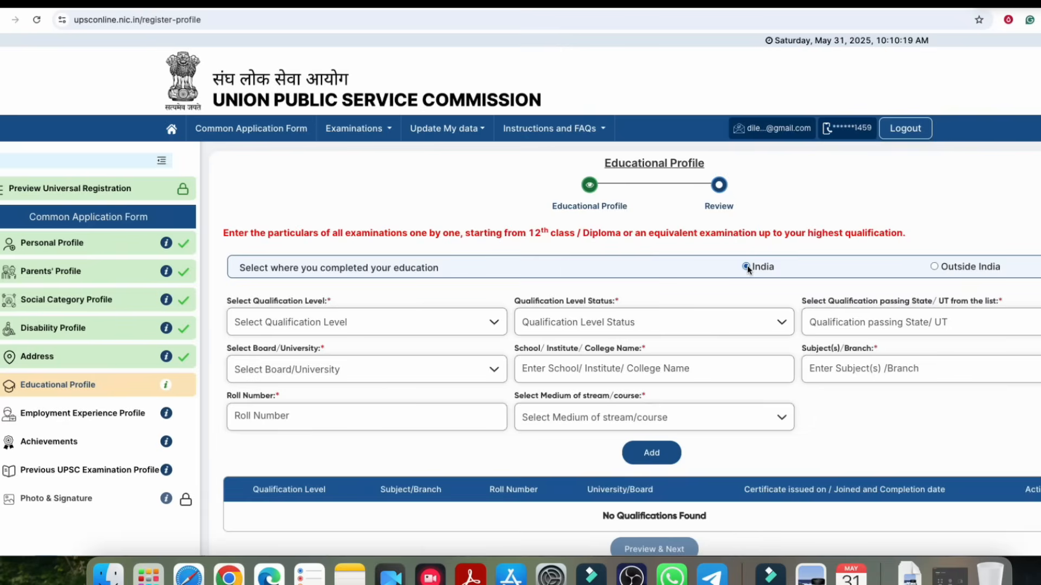
scroll(586, 304, down, 1)
click(352, 304)
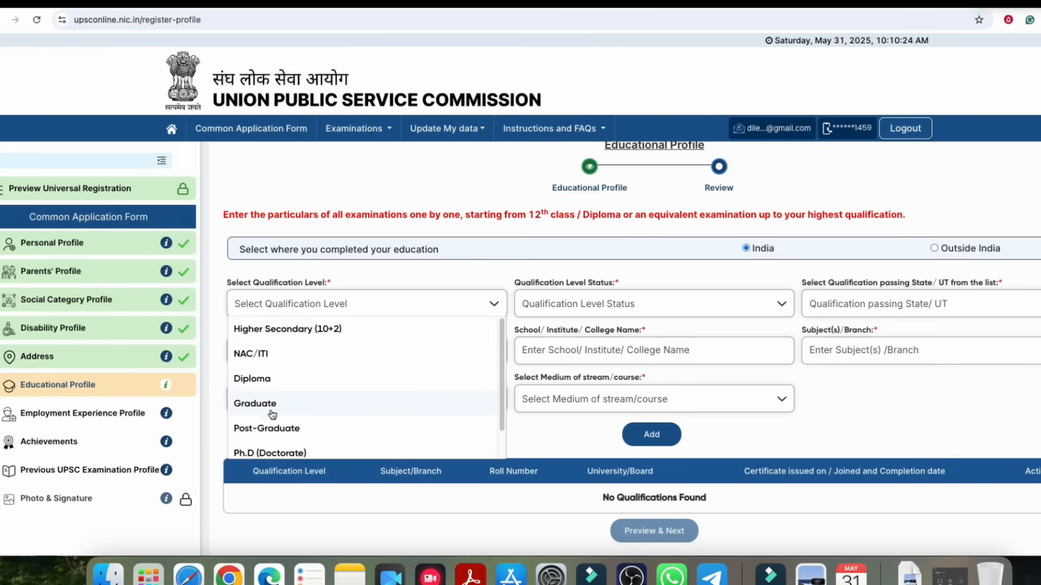
scroll(336, 391, down, 1)
scroll(336, 391, up, 1)
click(290, 328)
click(561, 304)
click(549, 332)
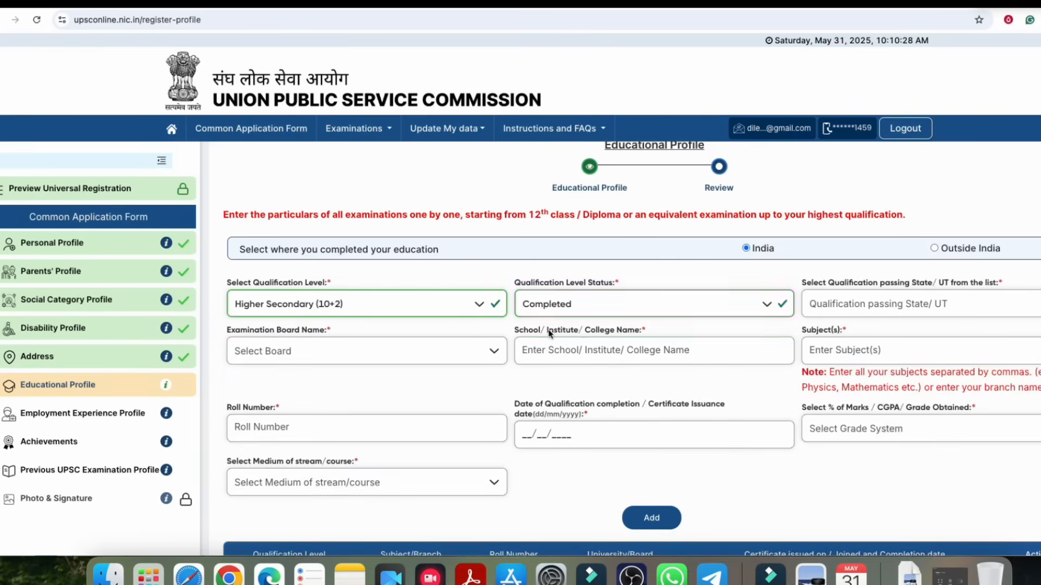
Set the Higher Secondary qualification's passing state to Bihar and its board to Bihar School Examination Board.
click(816, 313)
click(820, 428)
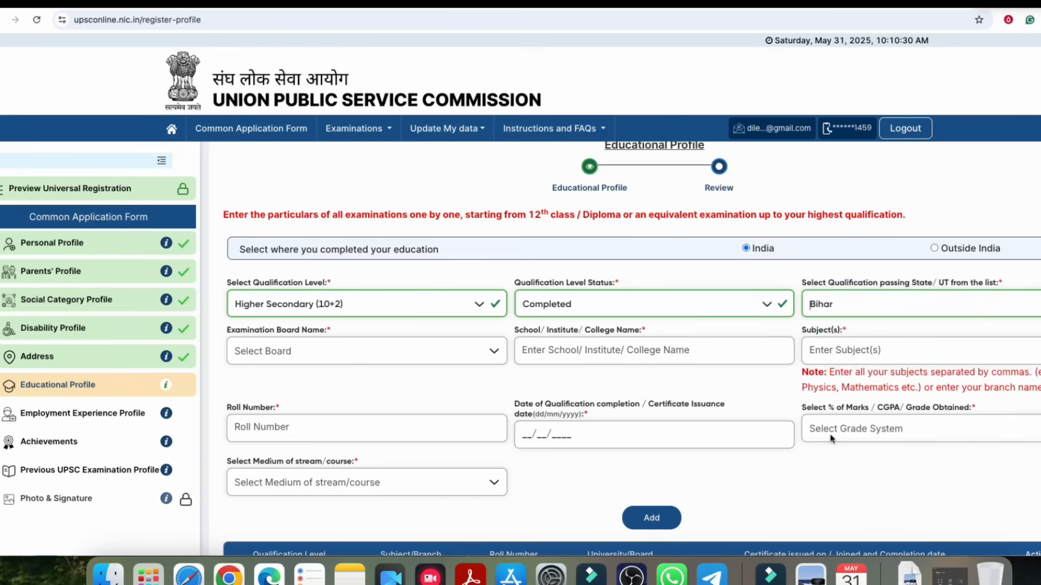
click(365, 351)
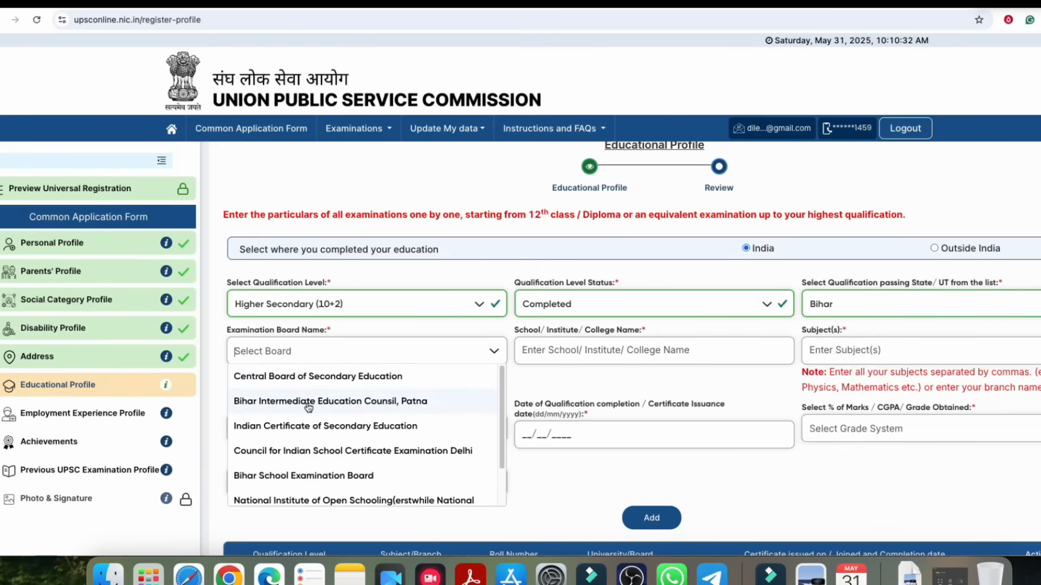
click(312, 477)
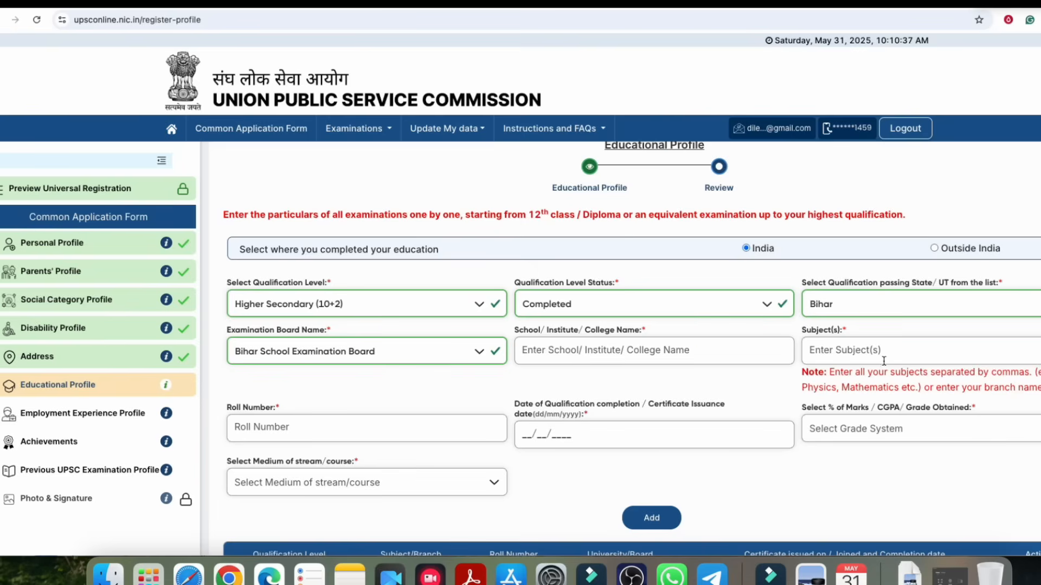
Examine the note on entering subjects, along with the roll number and qualification completion date fields.
click(907, 353)
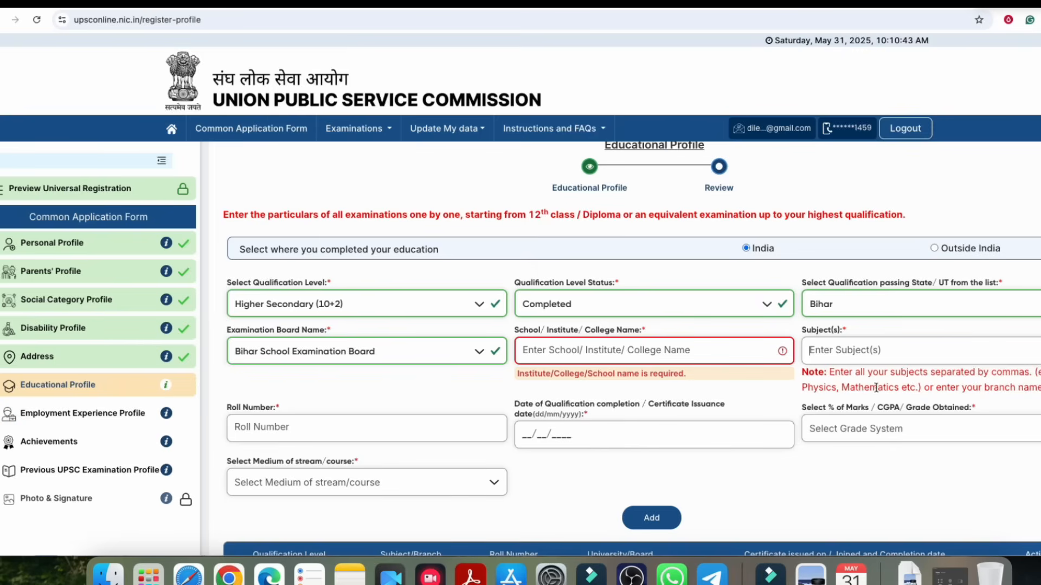
drag(841, 388, 878, 388)
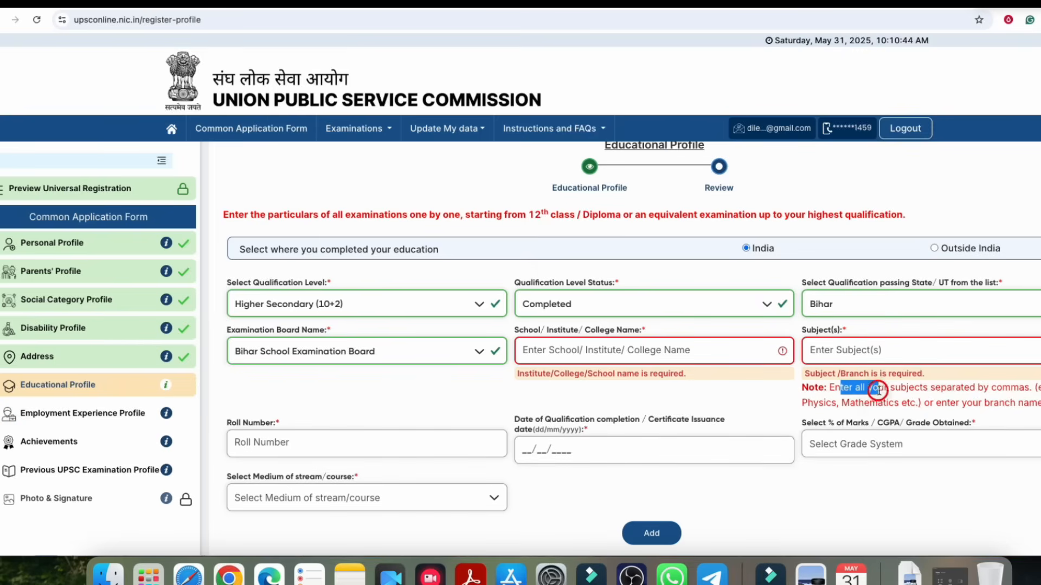
click(904, 405)
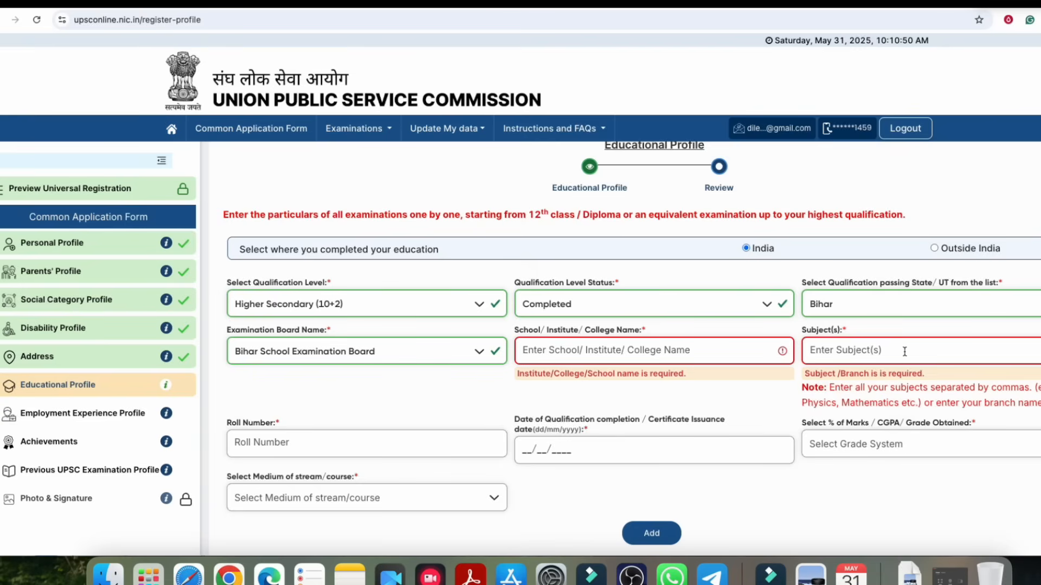
scroll(301, 356, down, 3)
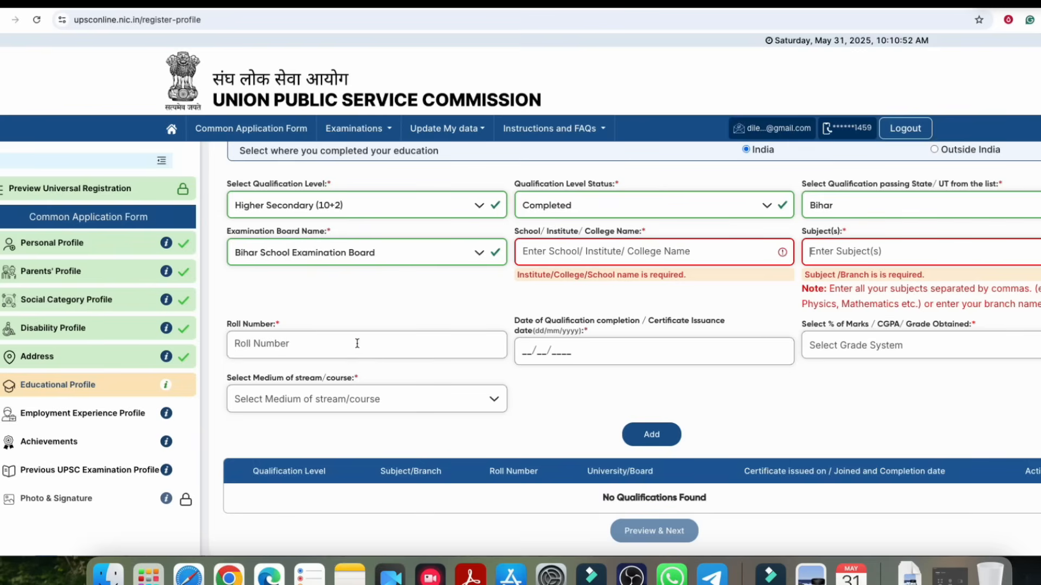
click(623, 355)
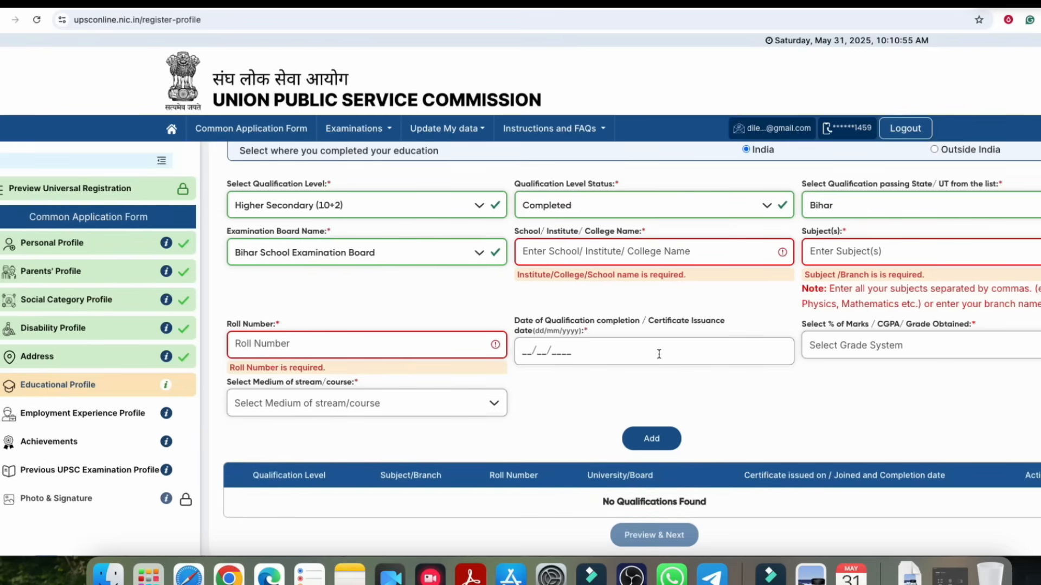
Choose Percentage(%) Marks as the Higher Secondary grade system and Hindi as the medium of the course.
click(862, 347)
click(850, 441)
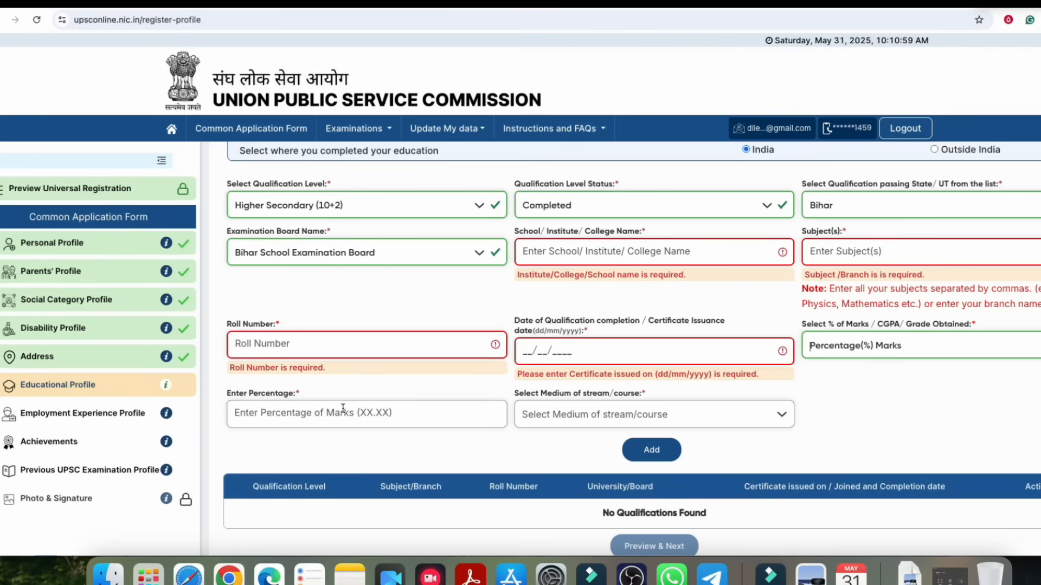
click(591, 415)
scroll(574, 347, down, 1)
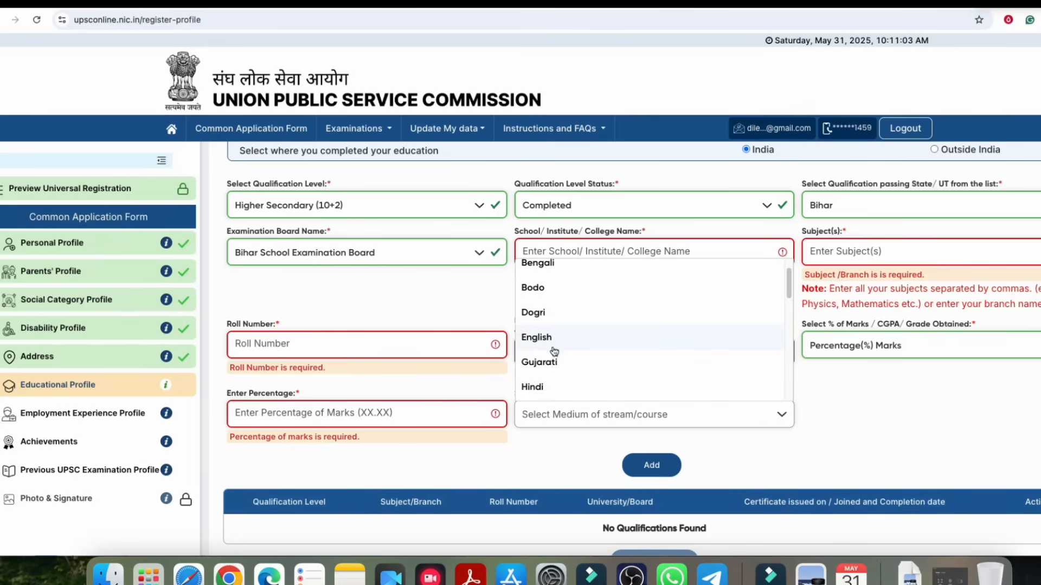
click(554, 391)
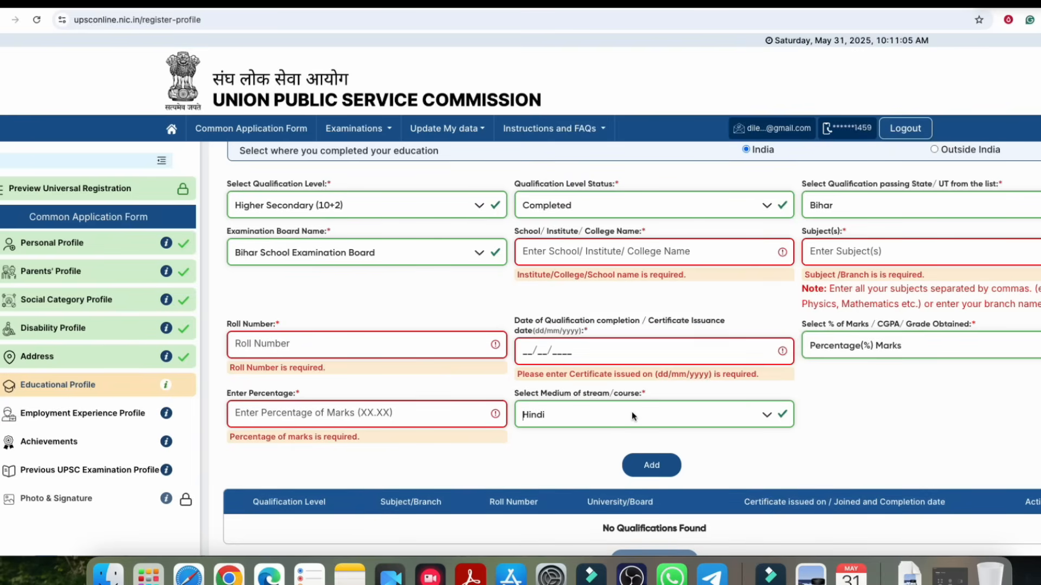
scroll(632, 412, down, 1)
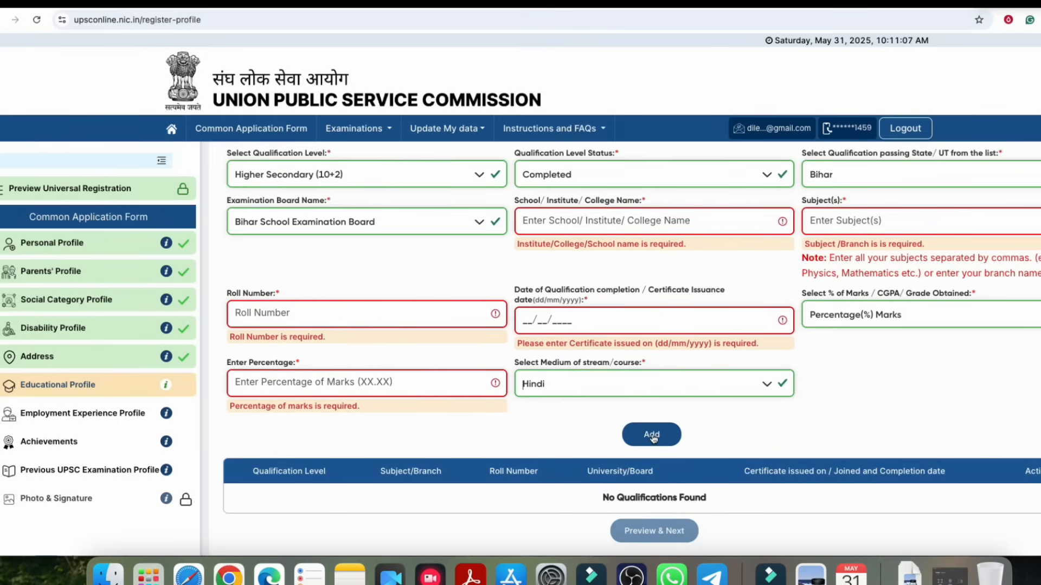
scroll(685, 446, up, 3)
scroll(687, 449, down, 3)
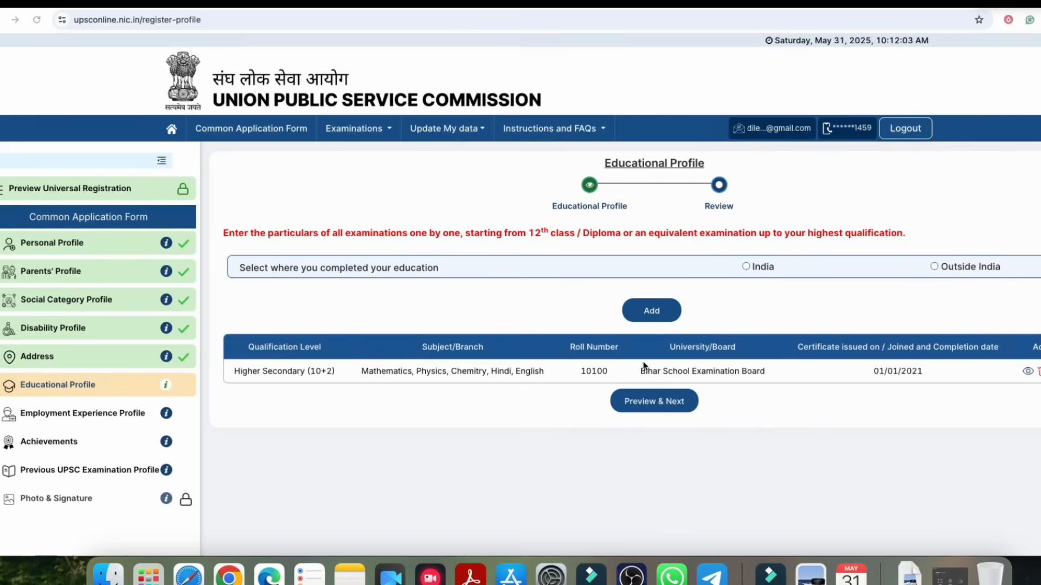
Check the added Higher Secondary entry's subjects and start another India entry with level Graduate and status Completed.
drag(382, 374, 520, 380)
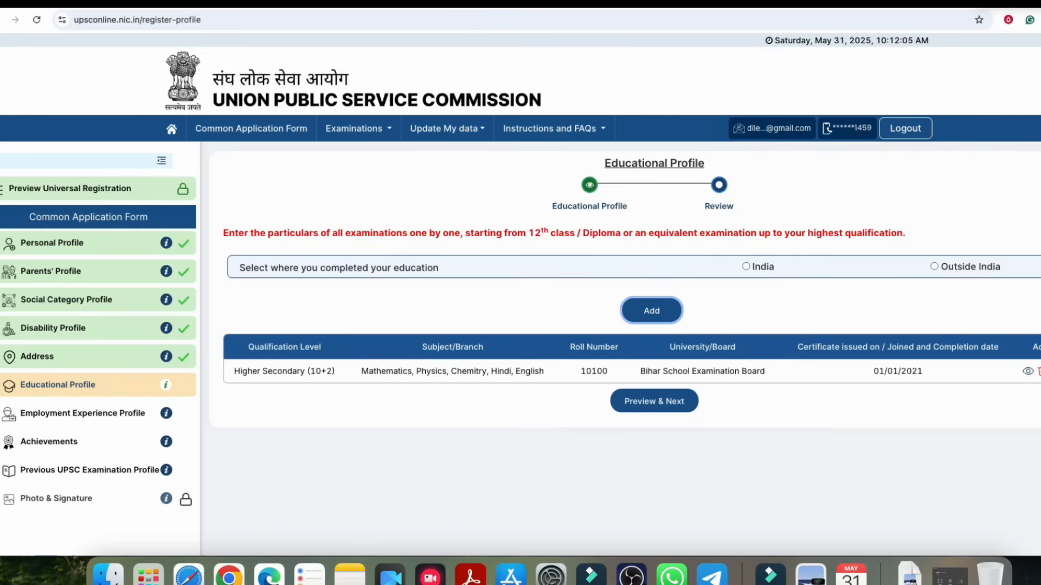
click(746, 265)
click(341, 324)
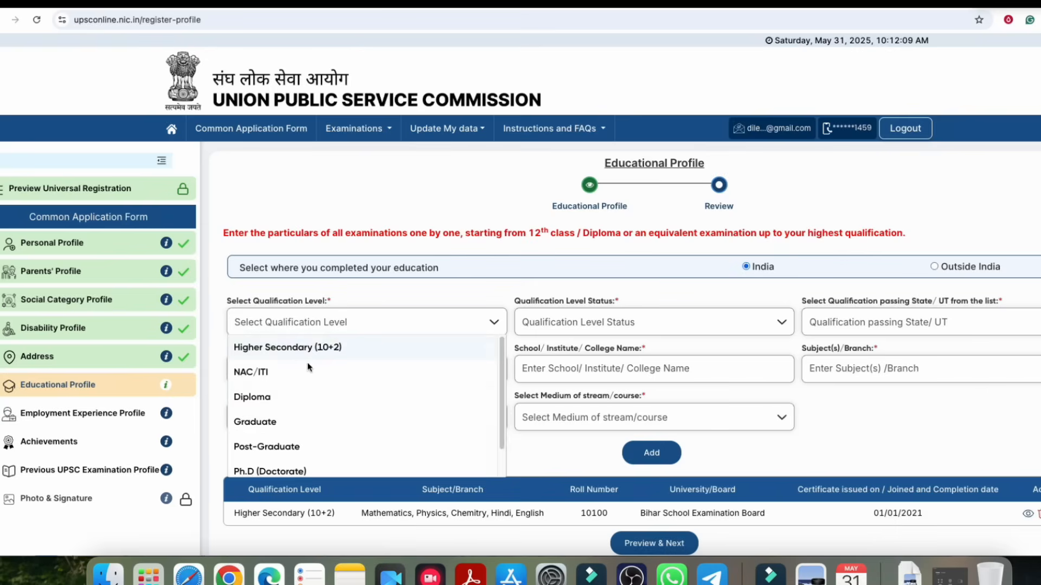
scroll(303, 385, down, 2)
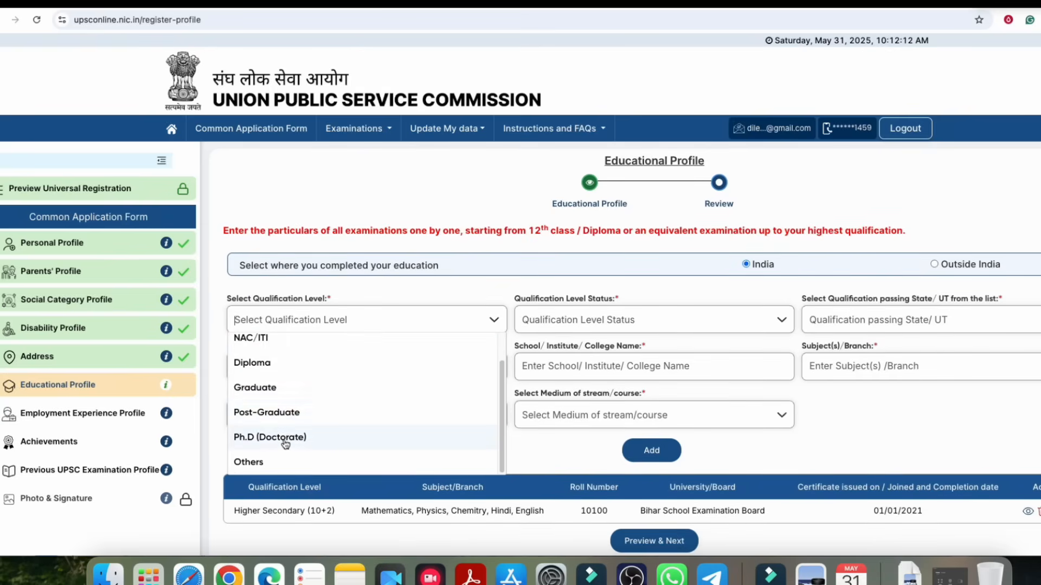
scroll(279, 441, down, 1)
scroll(373, 399, up, 1)
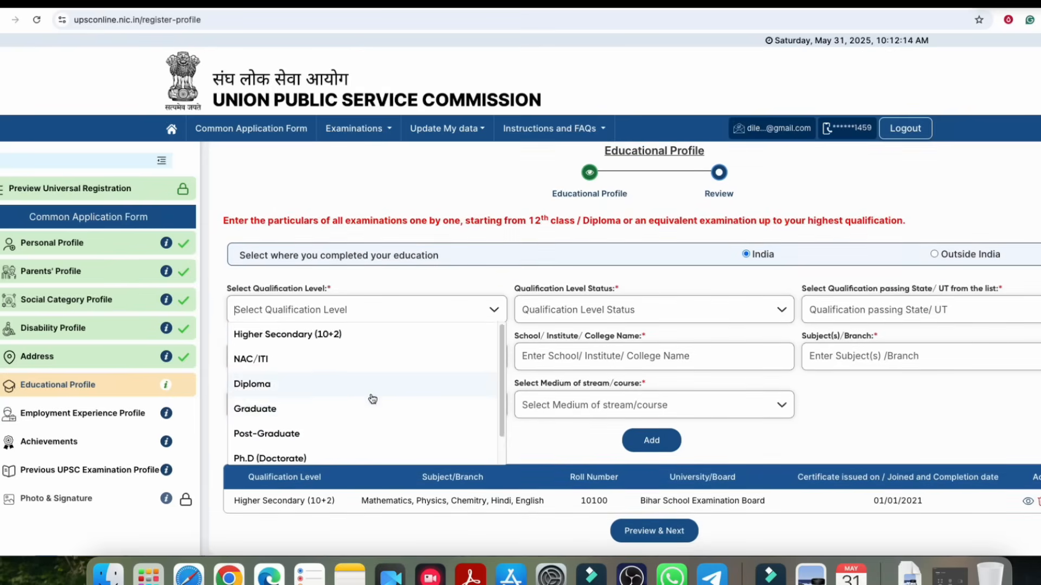
click(272, 412)
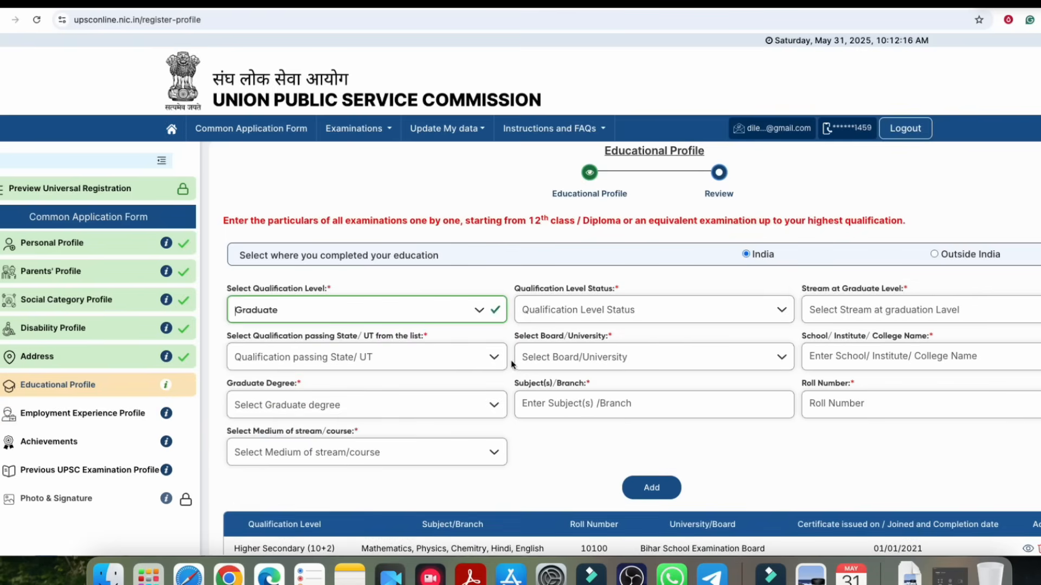
click(568, 318)
click(554, 333)
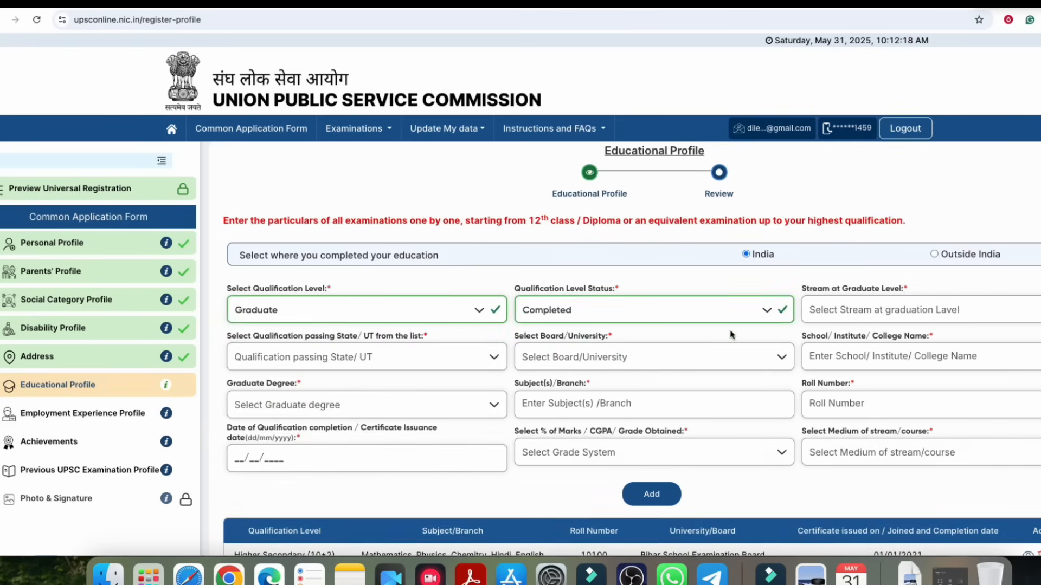
Set the stream at graduate level to Others and go to the field for naming the other stream.
click(818, 312)
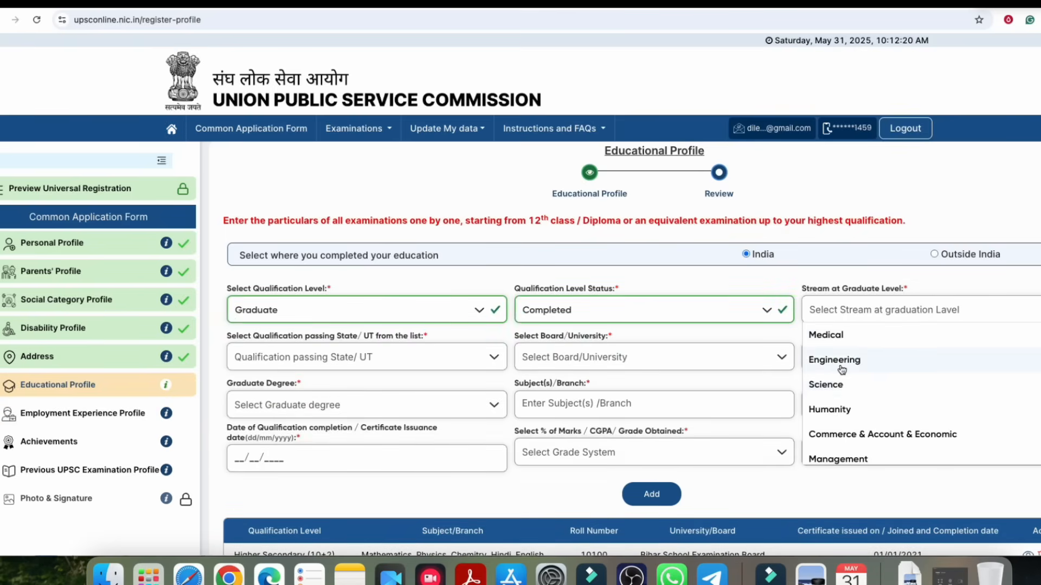
scroll(856, 380, down, 1)
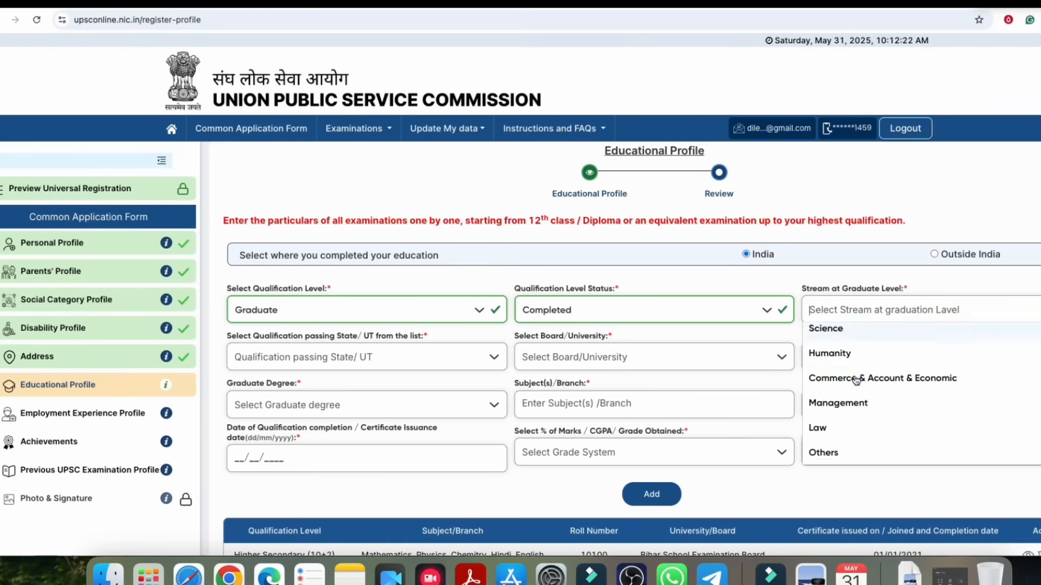
scroll(855, 380, down, 2)
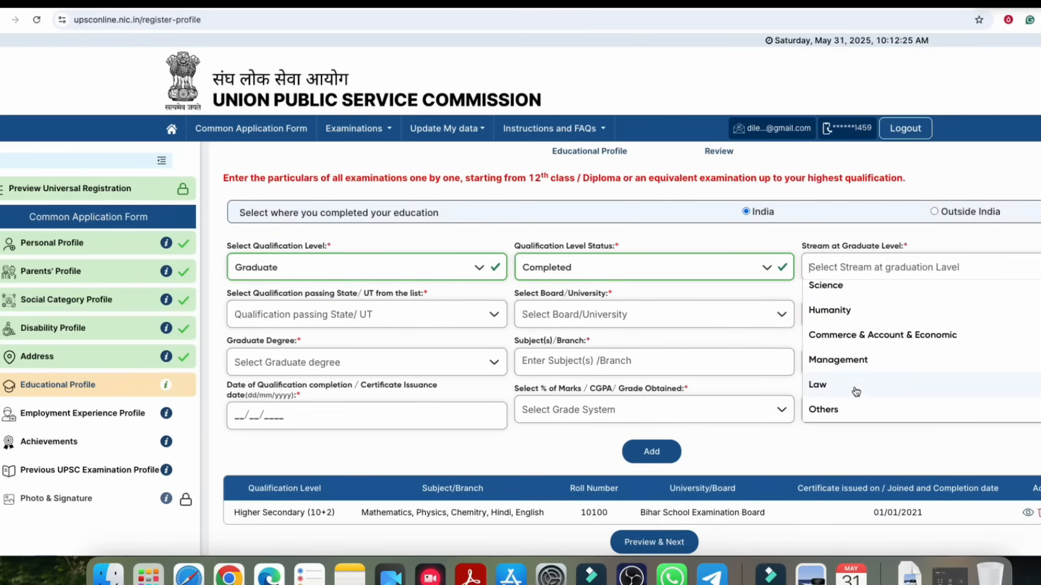
click(841, 415)
click(322, 313)
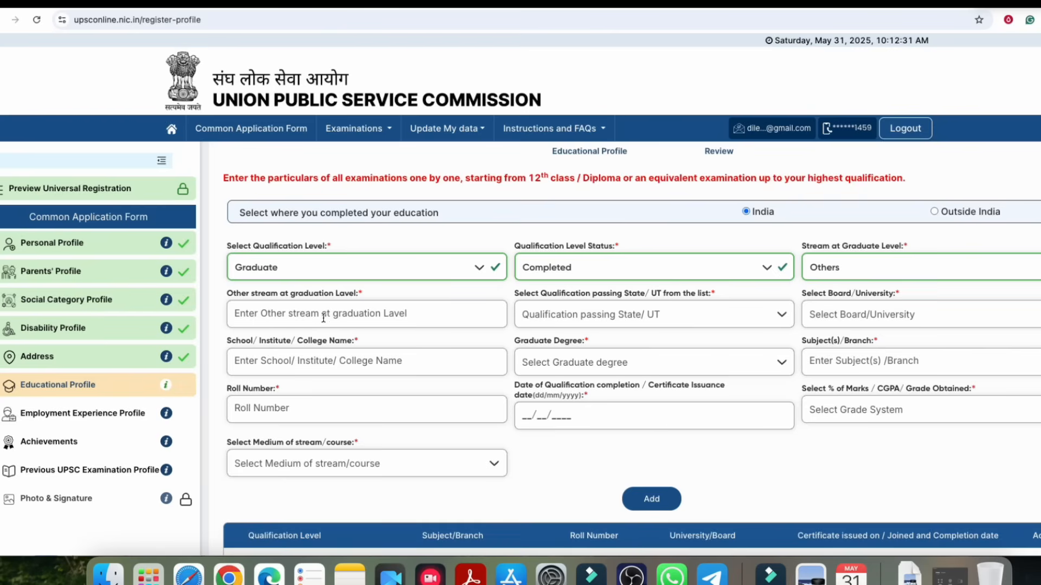
Set the Graduate entry's qualification passing state to Bihar and its board/university to Other.
click(605, 319)
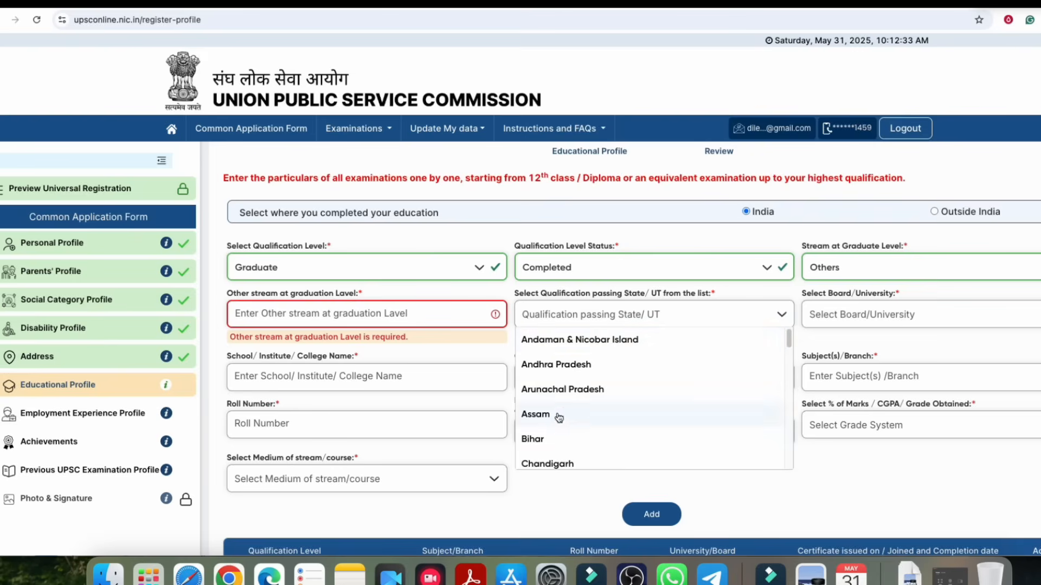
click(539, 436)
click(832, 313)
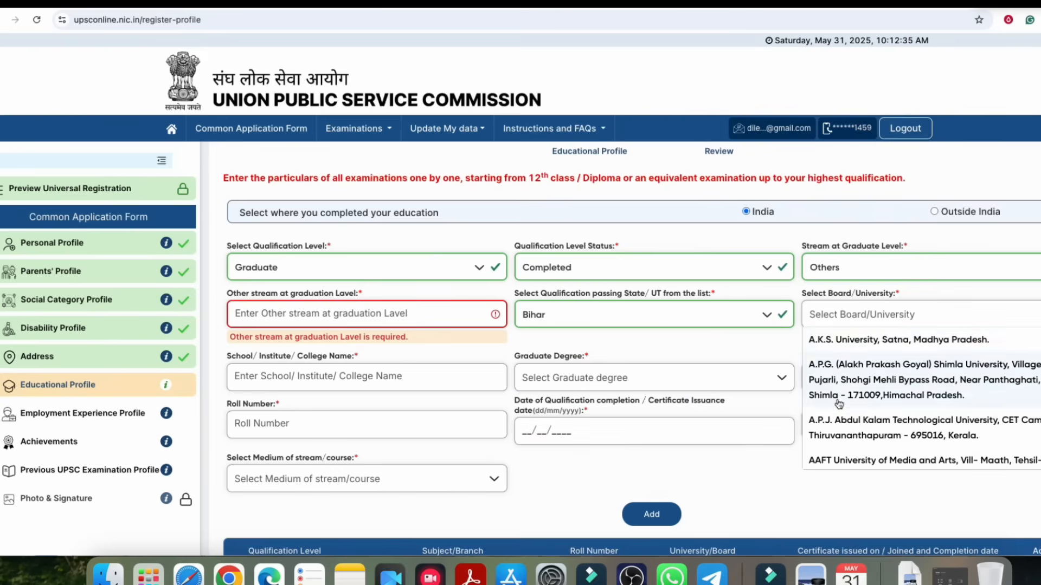
scroll(900, 393, down, 5)
scroll(902, 391, down, 15)
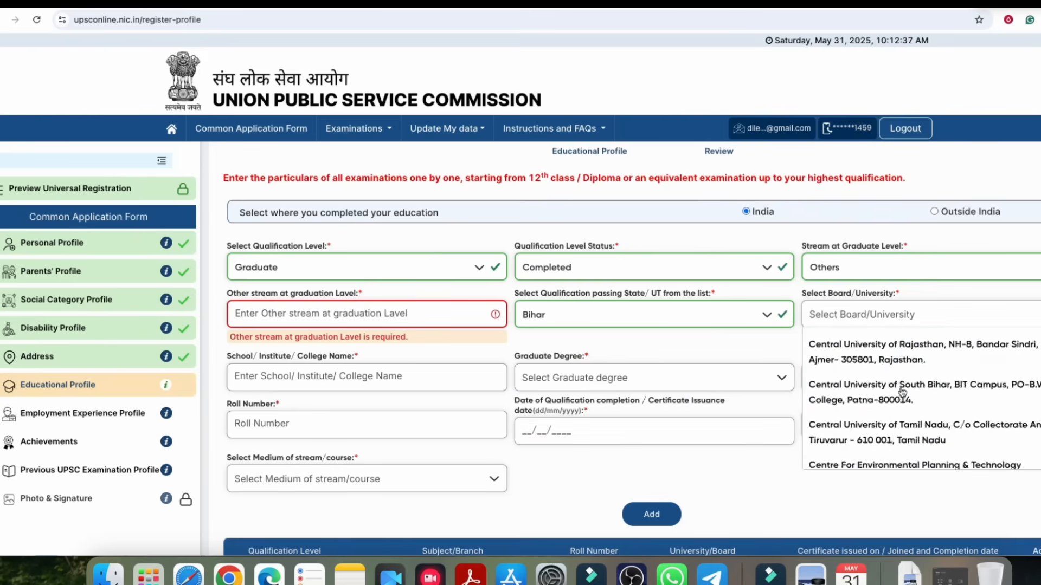
scroll(901, 393, down, 10)
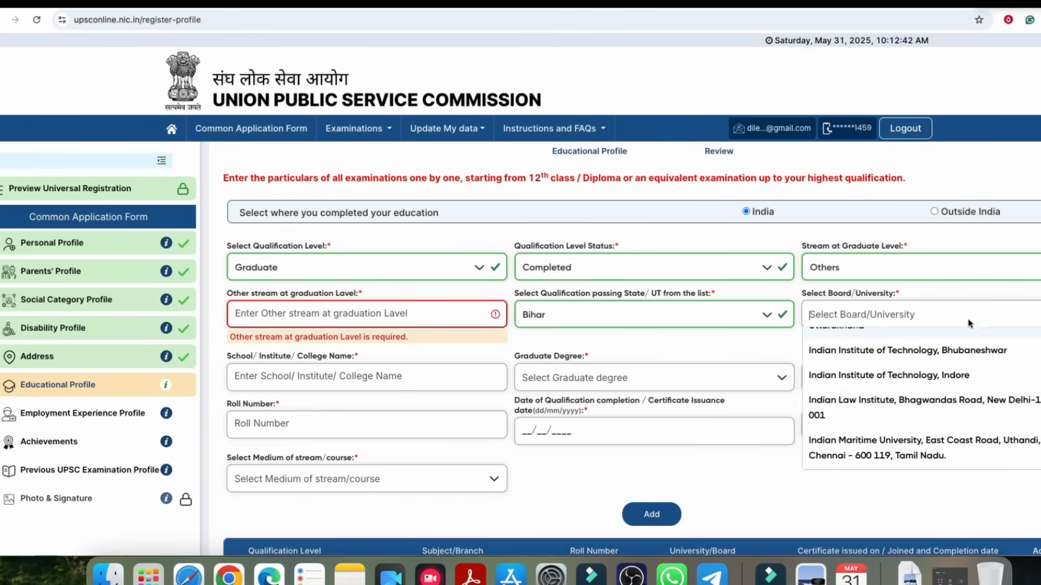
scroll(891, 377, down, 15)
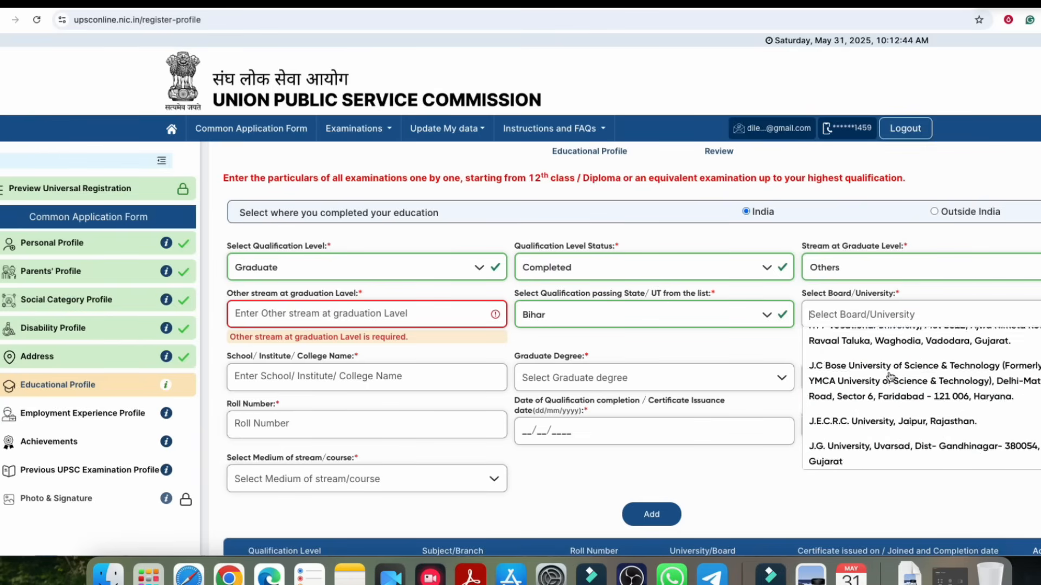
scroll(891, 376, down, 15)
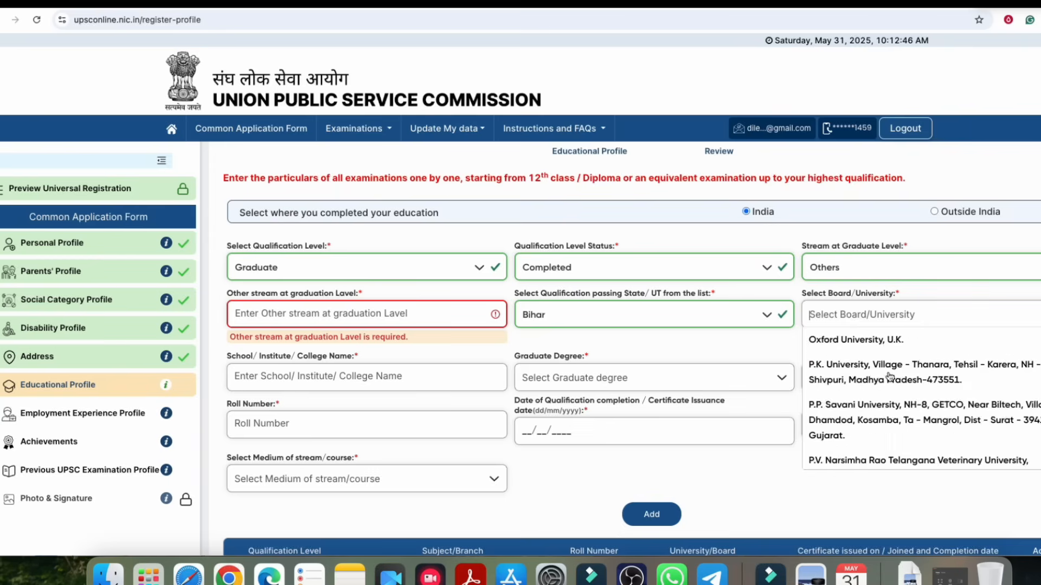
scroll(890, 377, down, 15)
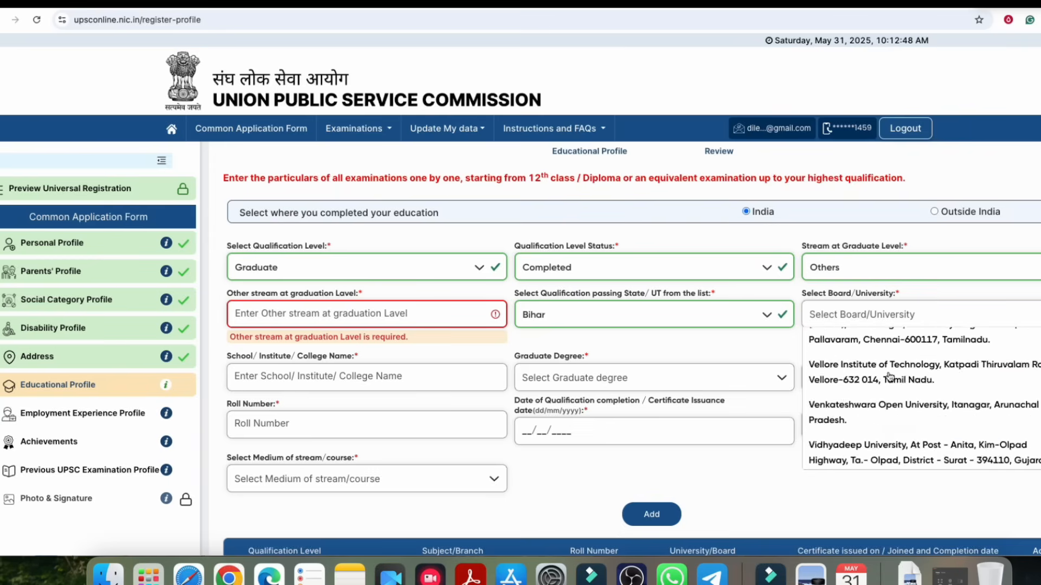
click(849, 451)
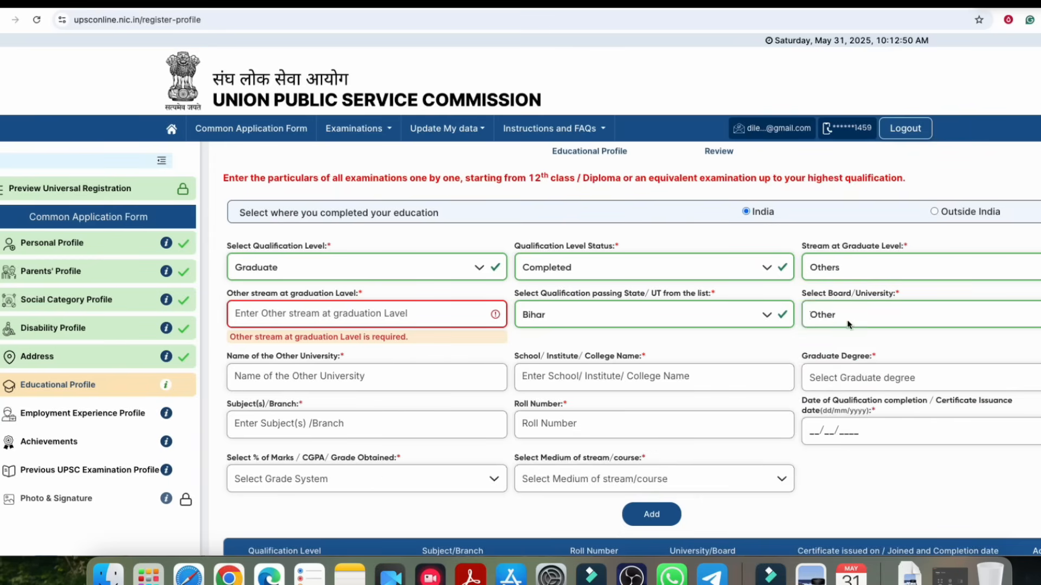
Choose B.Sc.[ENGG] as the graduate degree.
click(598, 387)
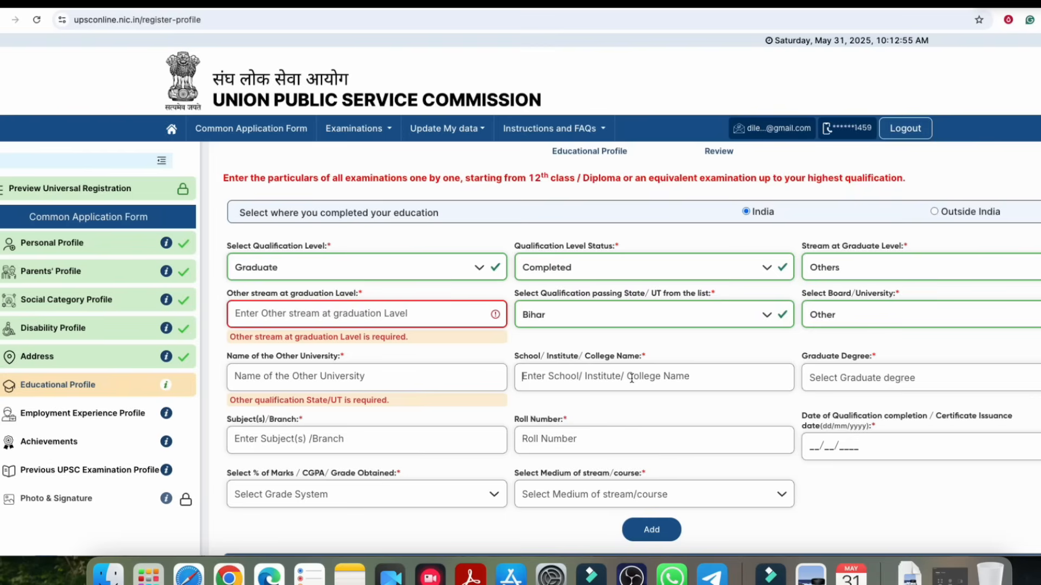
click(861, 382)
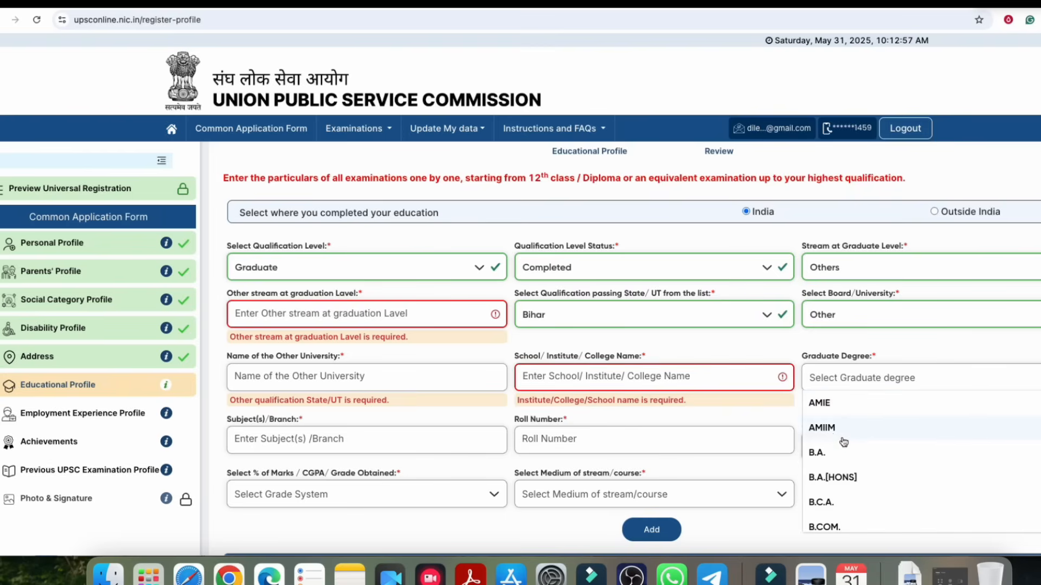
scroll(838, 462, down, 3)
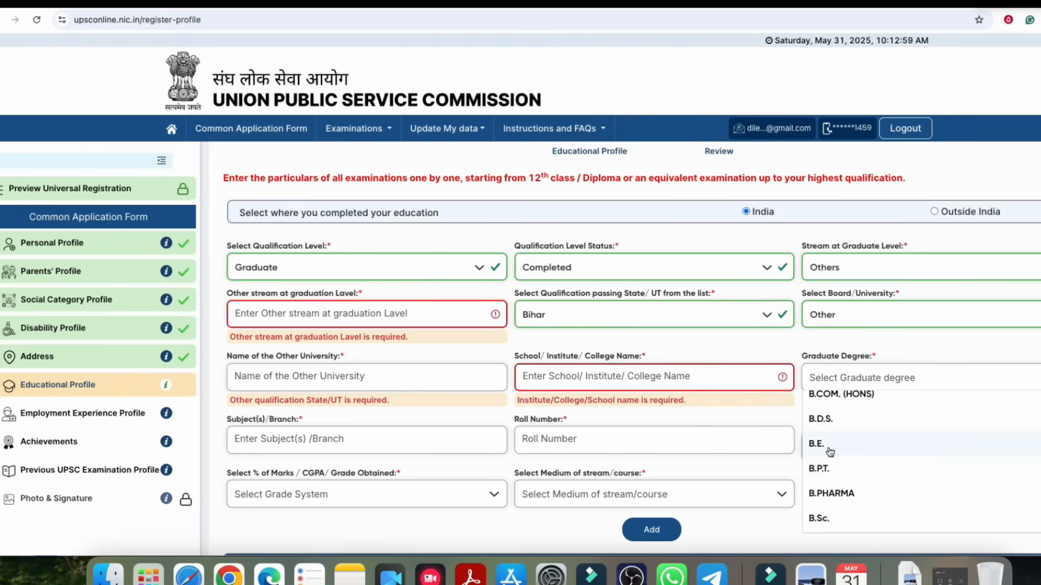
scroll(842, 480, up, 5)
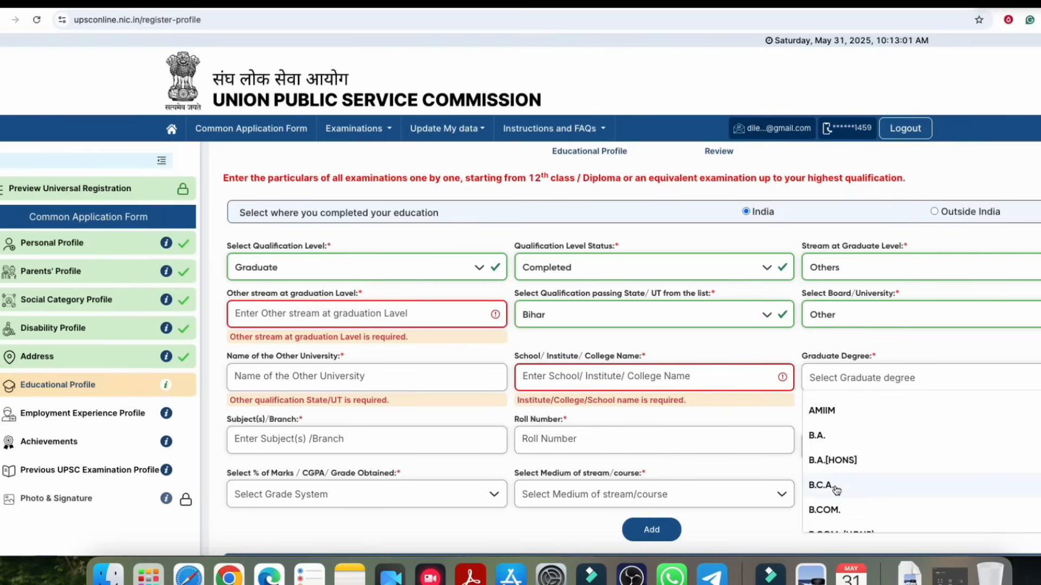
scroll(846, 484, down, 5)
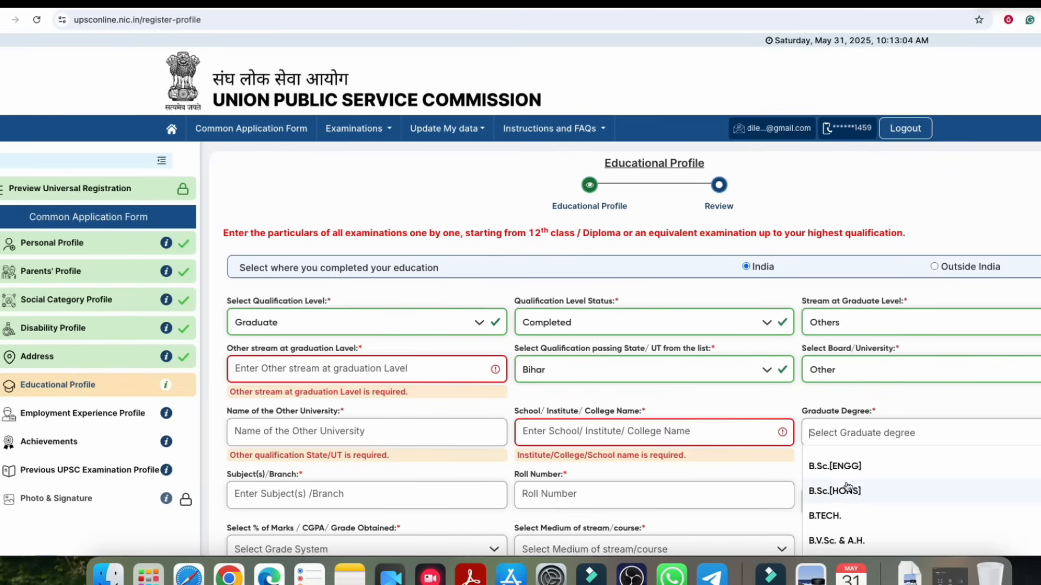
click(840, 476)
Choose Percentage(%) Marks as the Graduate grade system and English as the medium of the course.
scroll(704, 434, down, 3)
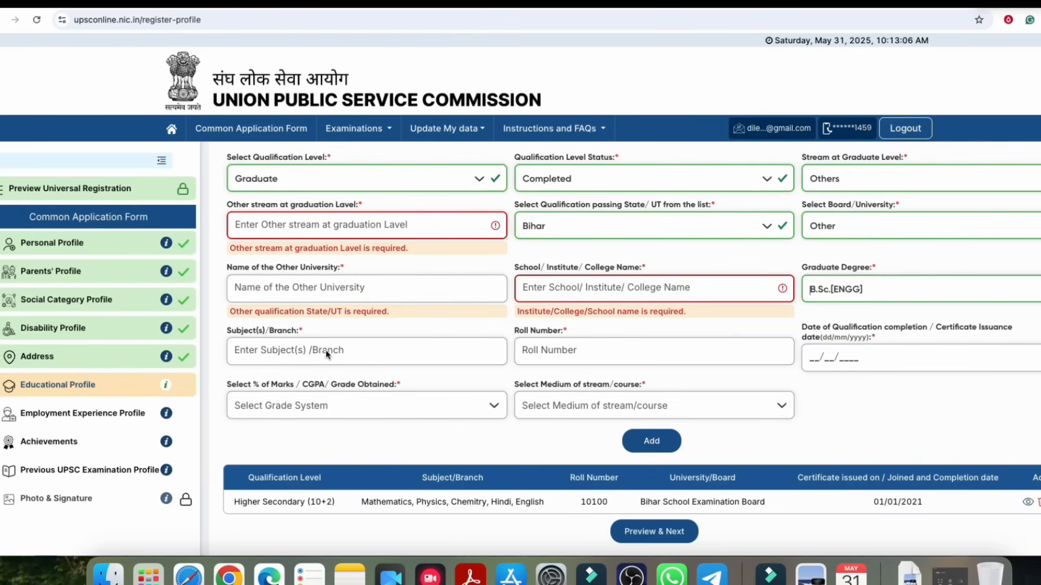
click(561, 351)
drag(832, 330, 892, 336)
click(890, 330)
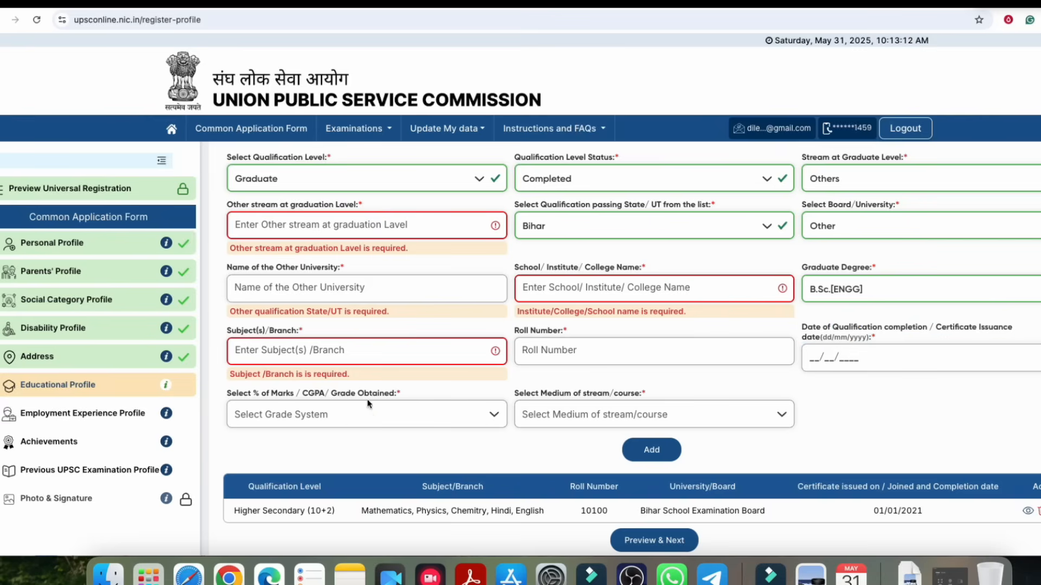
click(322, 412)
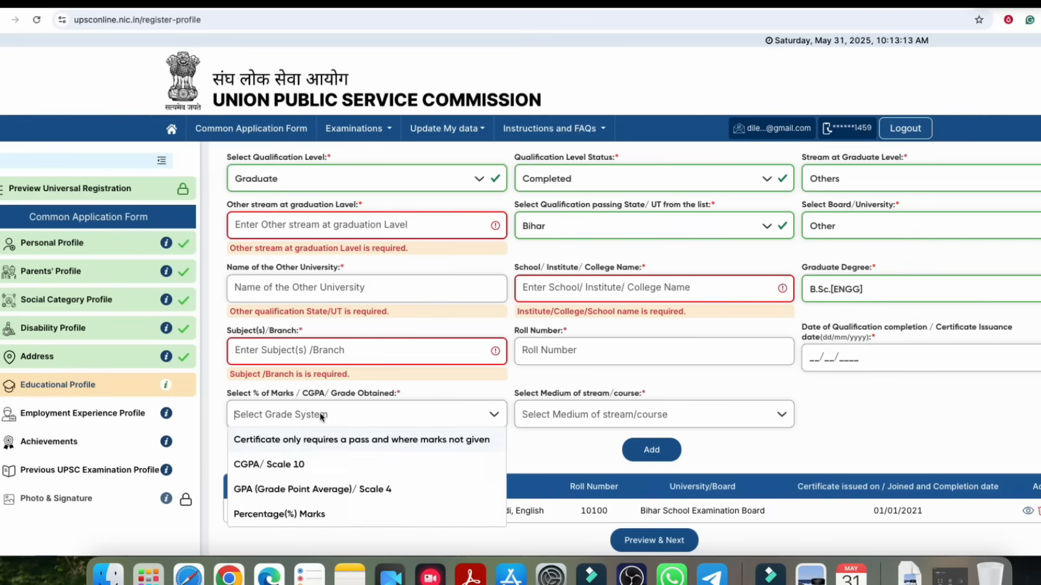
click(293, 515)
click(560, 422)
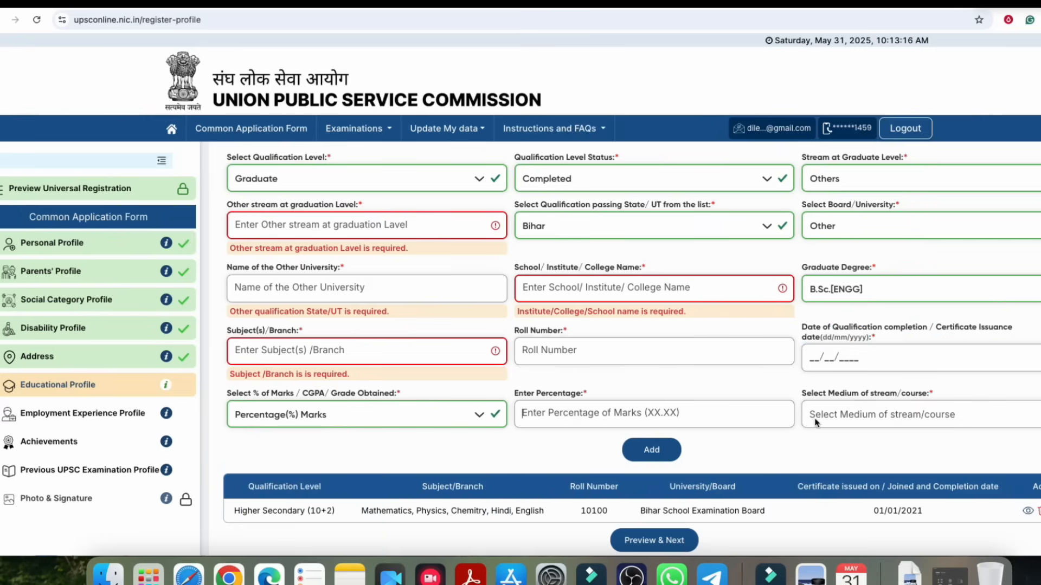
click(843, 423)
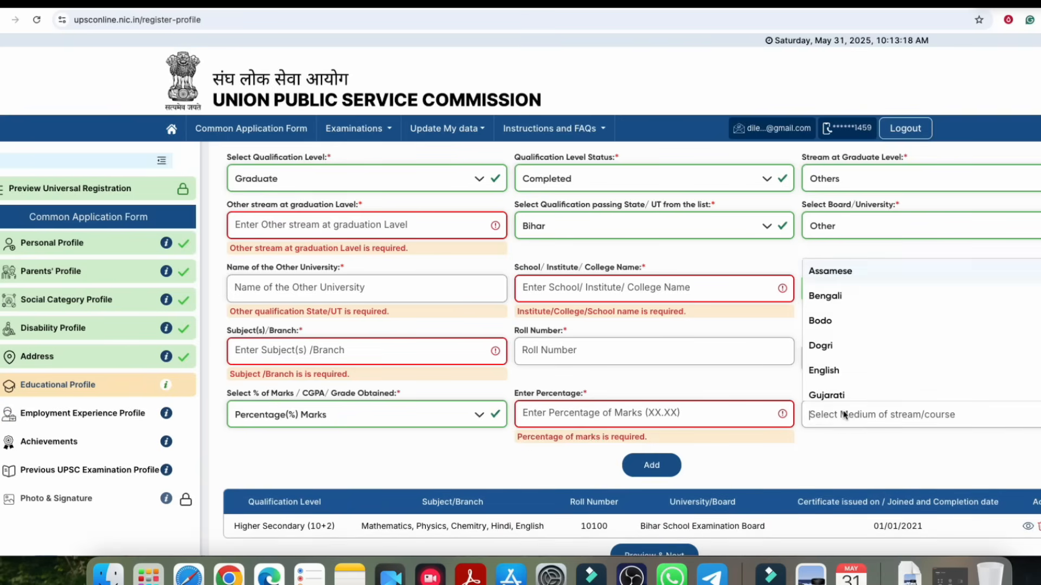
click(824, 371)
Switch the Graduate qualification status to Appearing and check the joining and expected completion date fields.
scroll(651, 440, down, 1)
scroll(634, 448, up, 3)
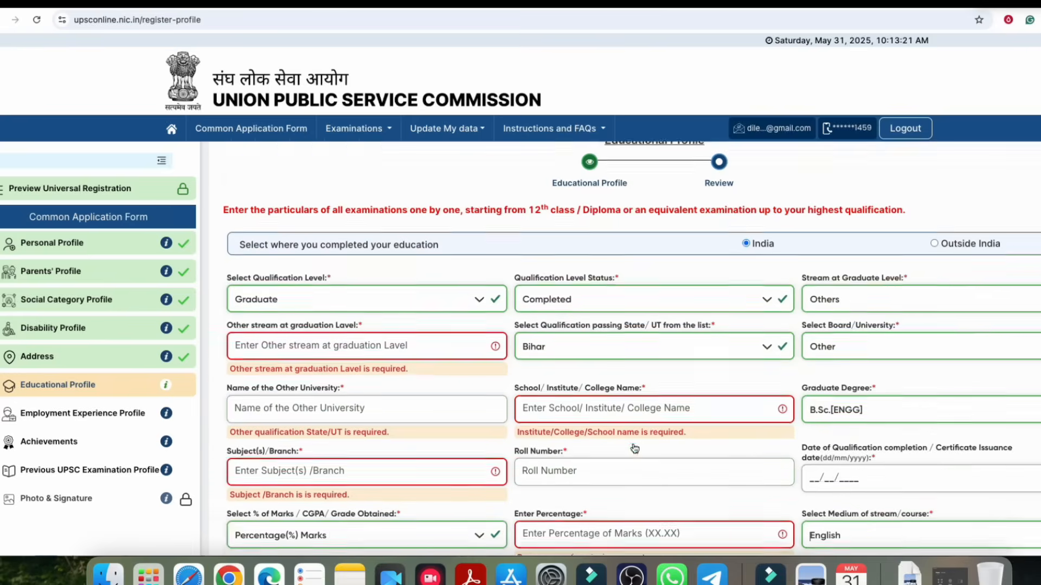
scroll(634, 449, up, 1)
click(545, 330)
click(553, 354)
click(575, 328)
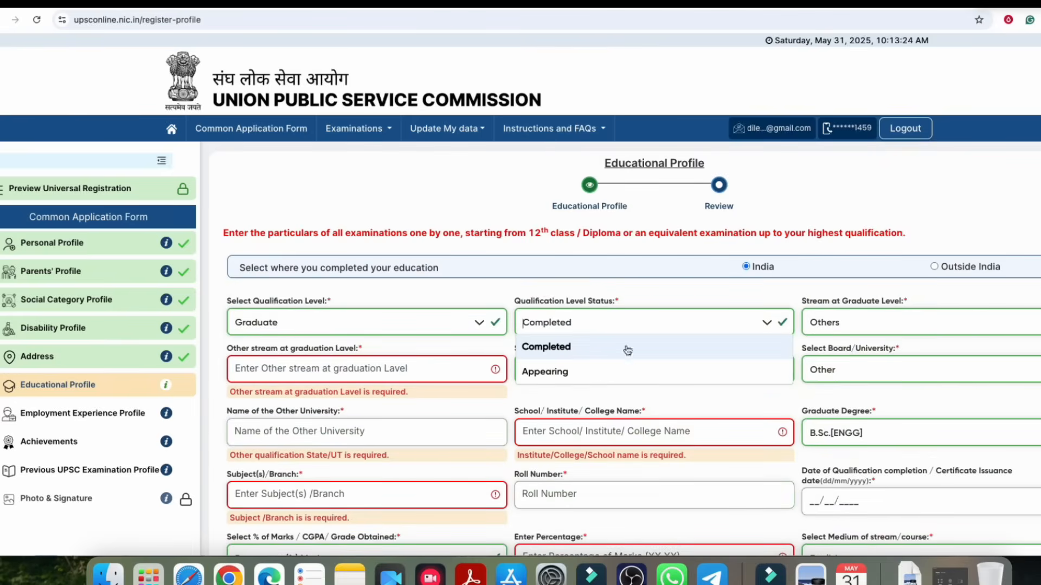
click(731, 373)
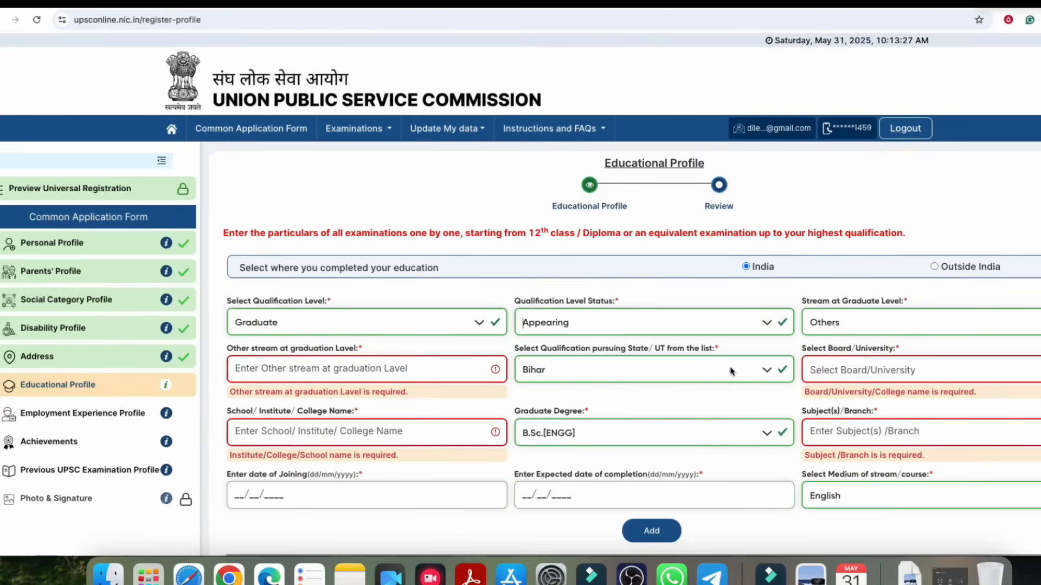
scroll(731, 372, down, 3)
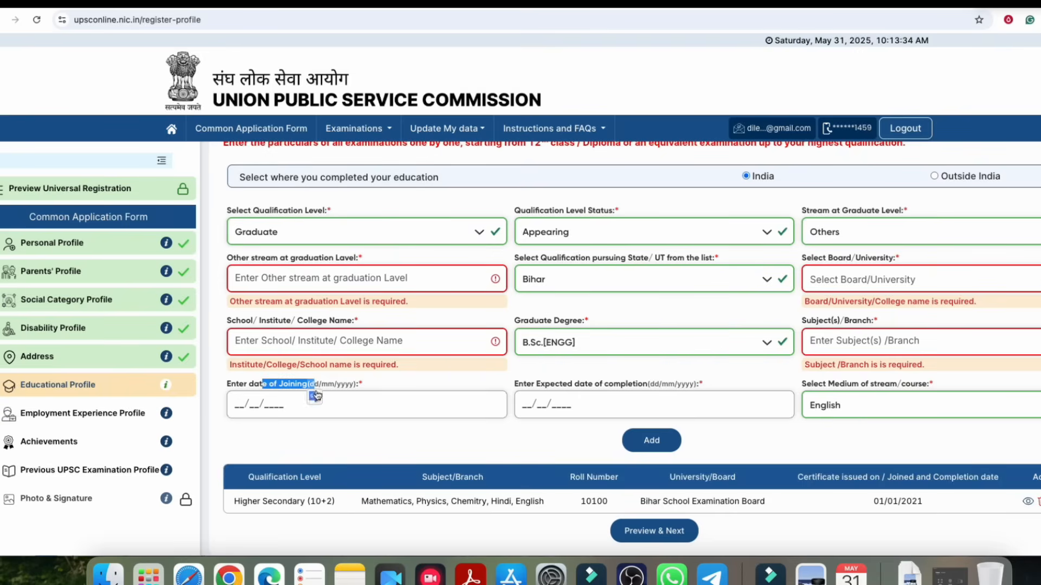
click(549, 392)
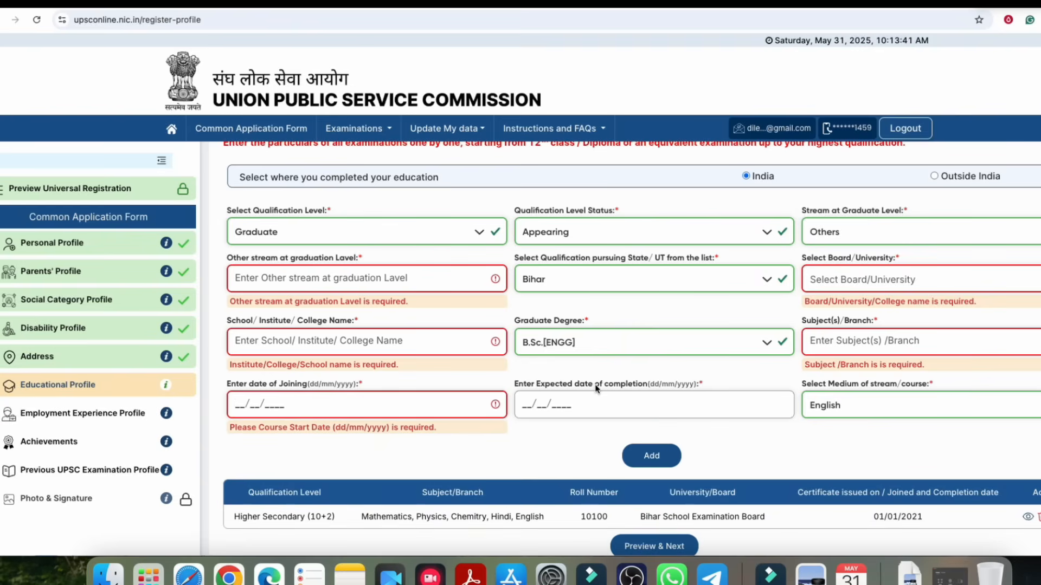
Set the Graduate qualification status back to Completed and look over the required fields of the entry.
scroll(549, 393, up, 2)
click(621, 328)
click(602, 364)
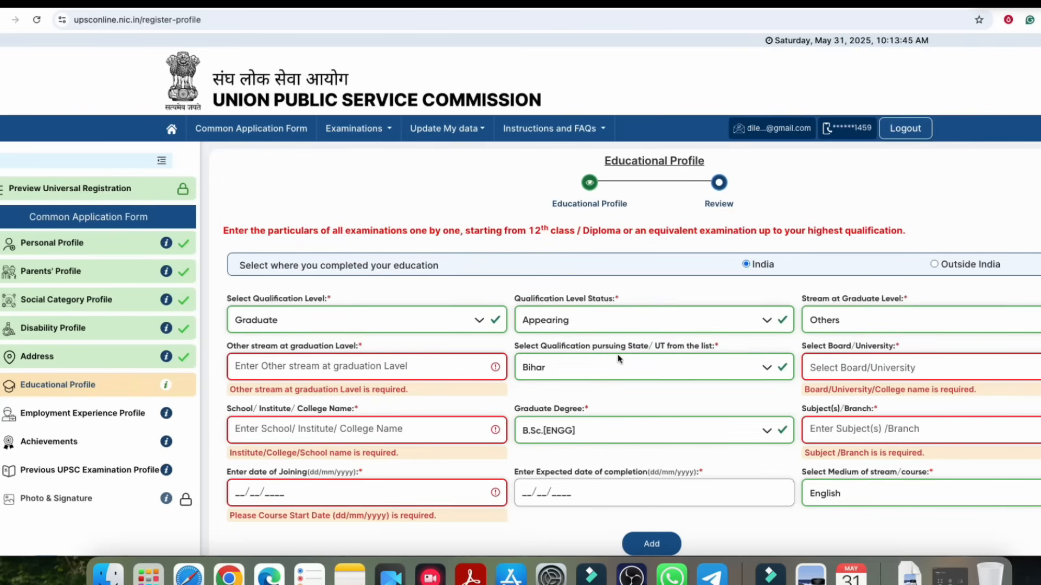
click(669, 323)
click(631, 344)
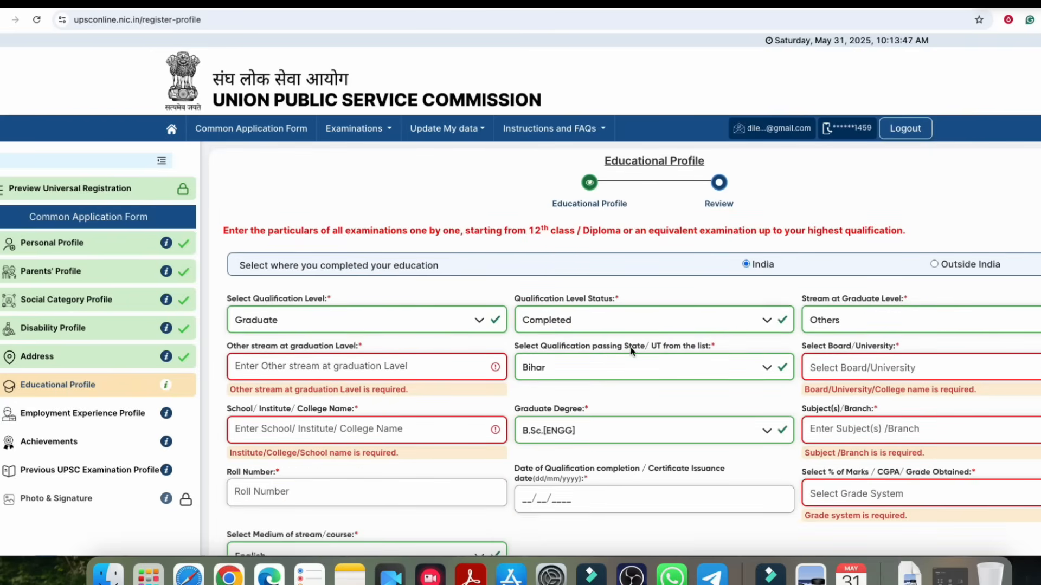
scroll(450, 460, down, 3)
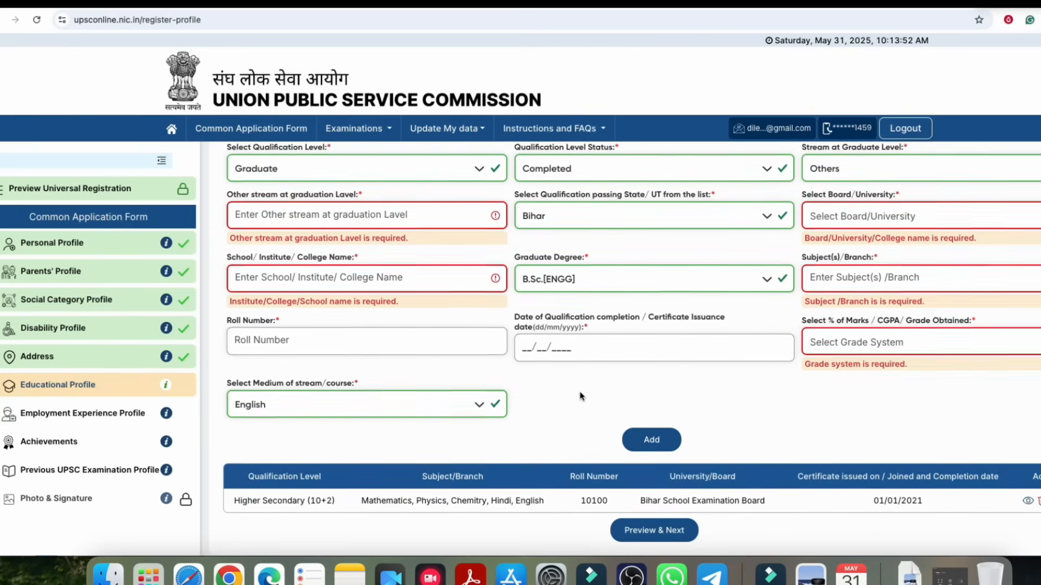
scroll(581, 395, up, 3)
scroll(704, 396, down, 3)
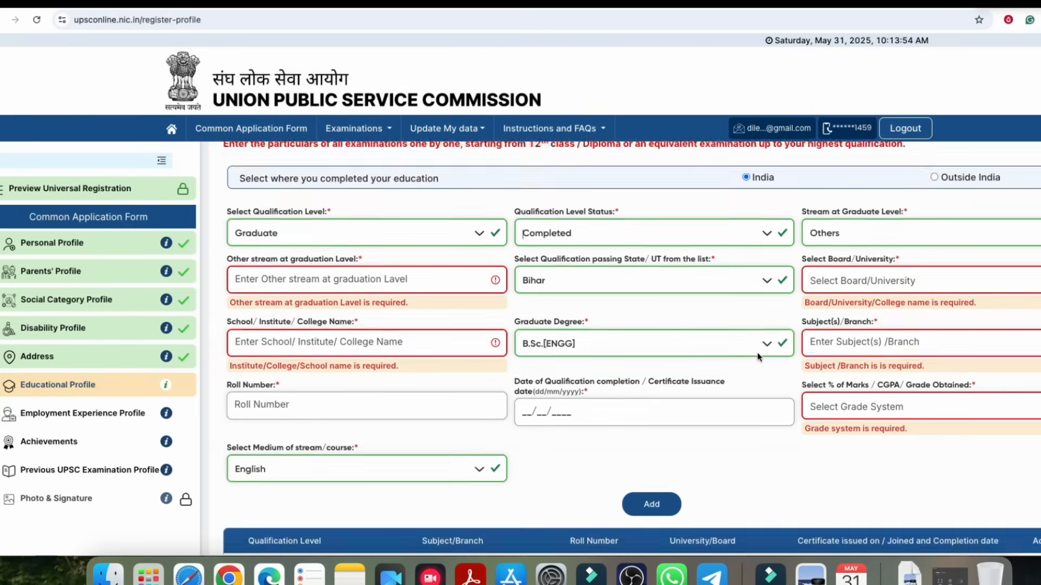
scroll(678, 428, up, 3)
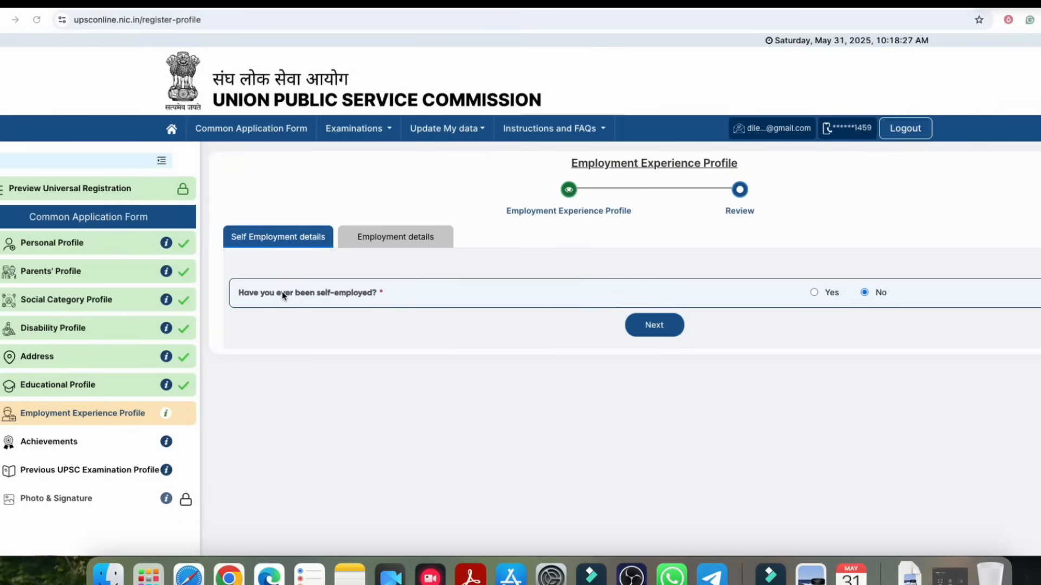
Answer Yes to having been self-employed to view the employment detail fields, and return the answer to No.
click(813, 292)
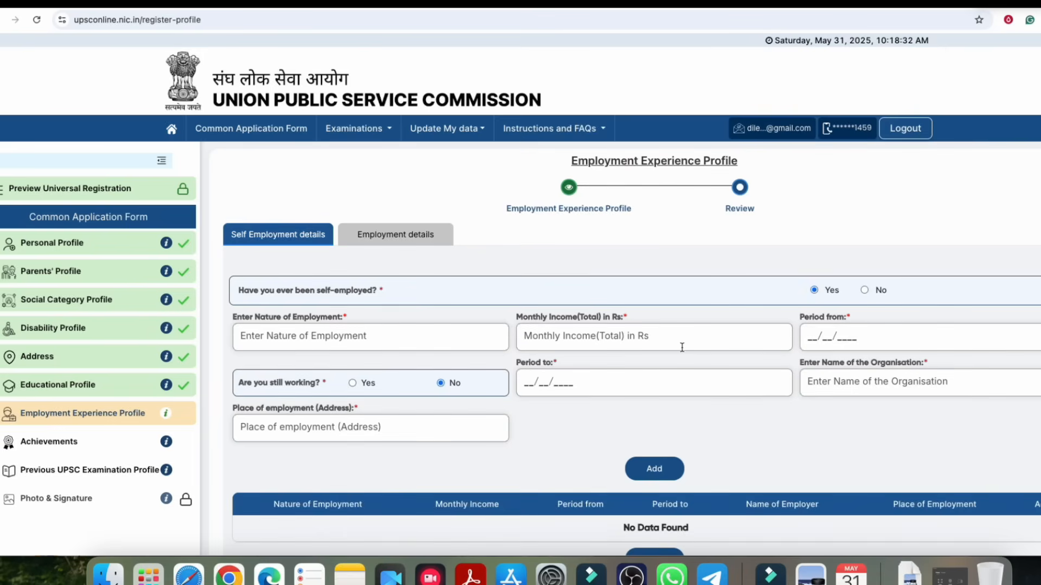
scroll(502, 385, down, 1)
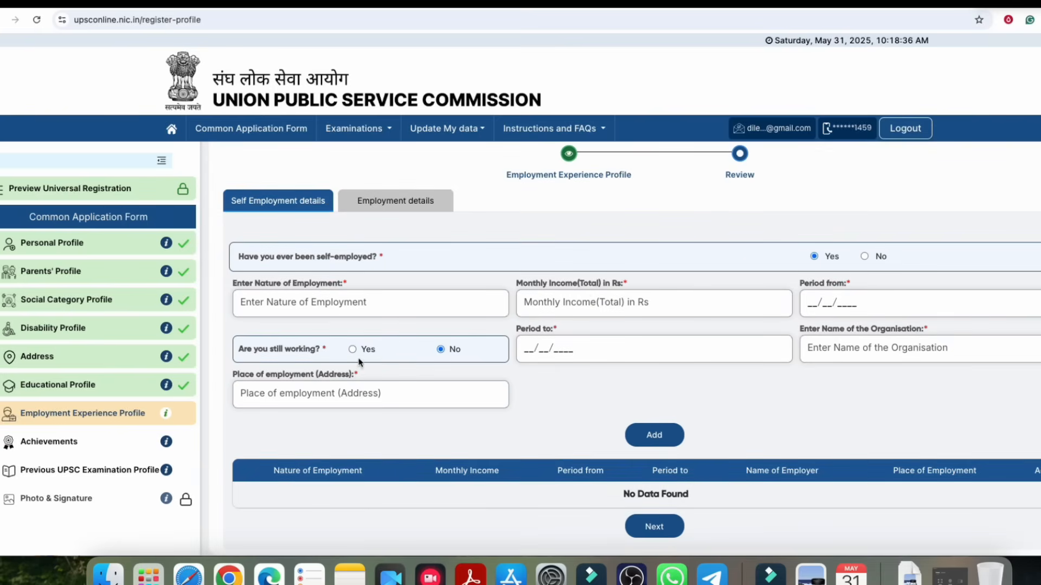
click(864, 256)
Submit the Employment Experience Profile with No for both self-employment and employment, and continue to Achievements.
click(657, 336)
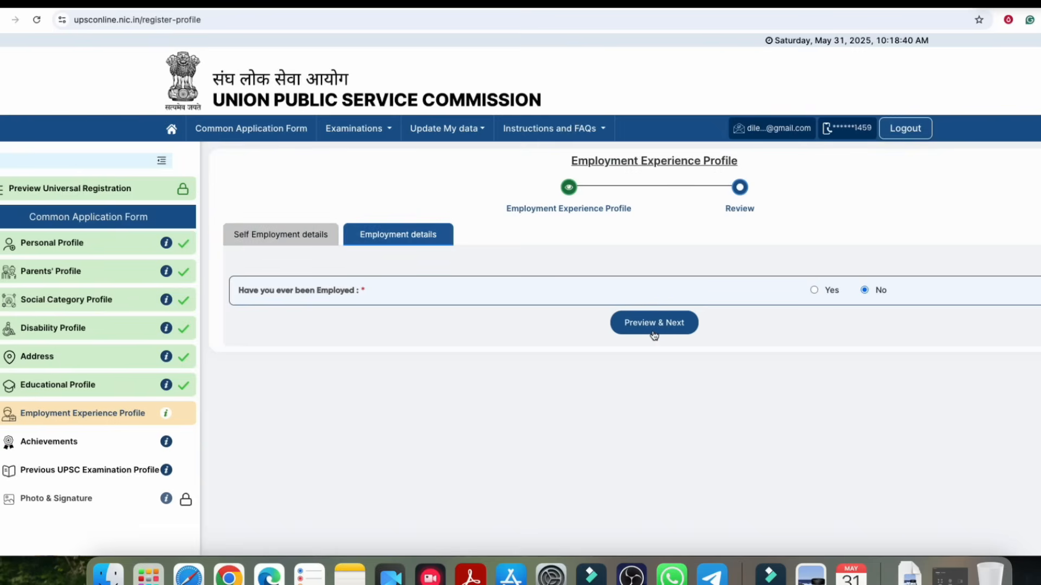
click(654, 334)
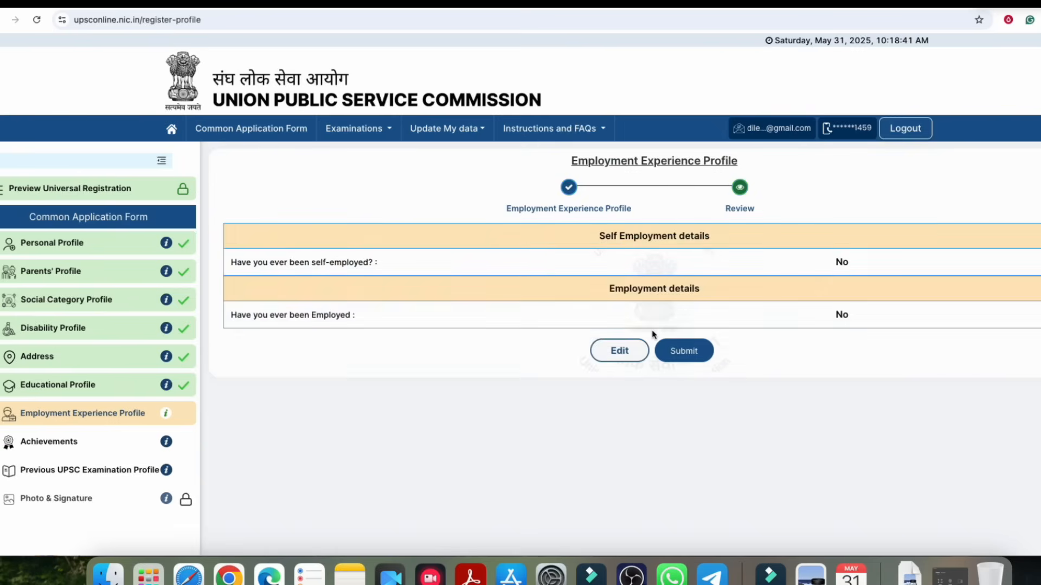
click(689, 360)
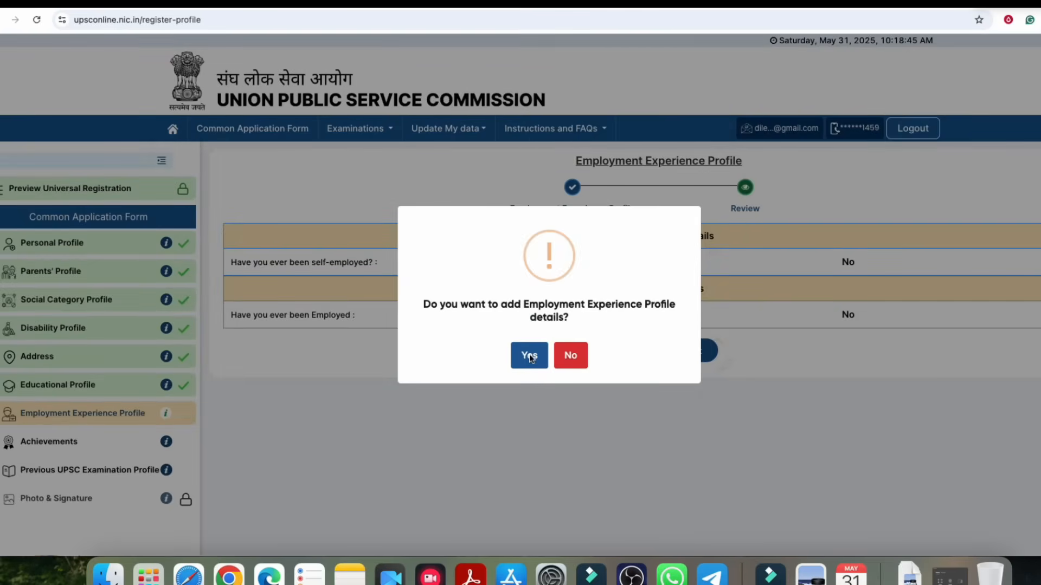
click(529, 356)
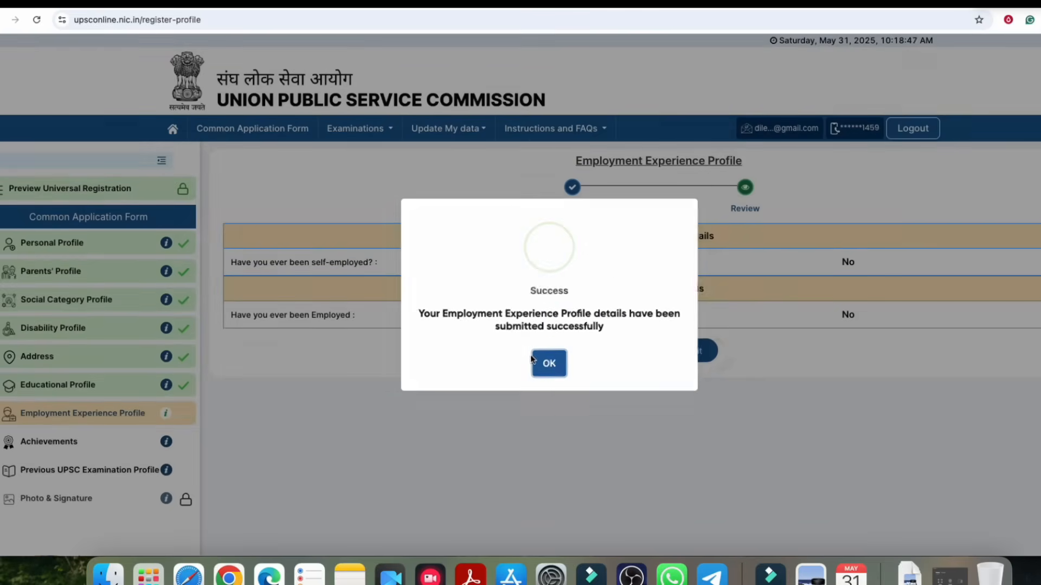
click(548, 366)
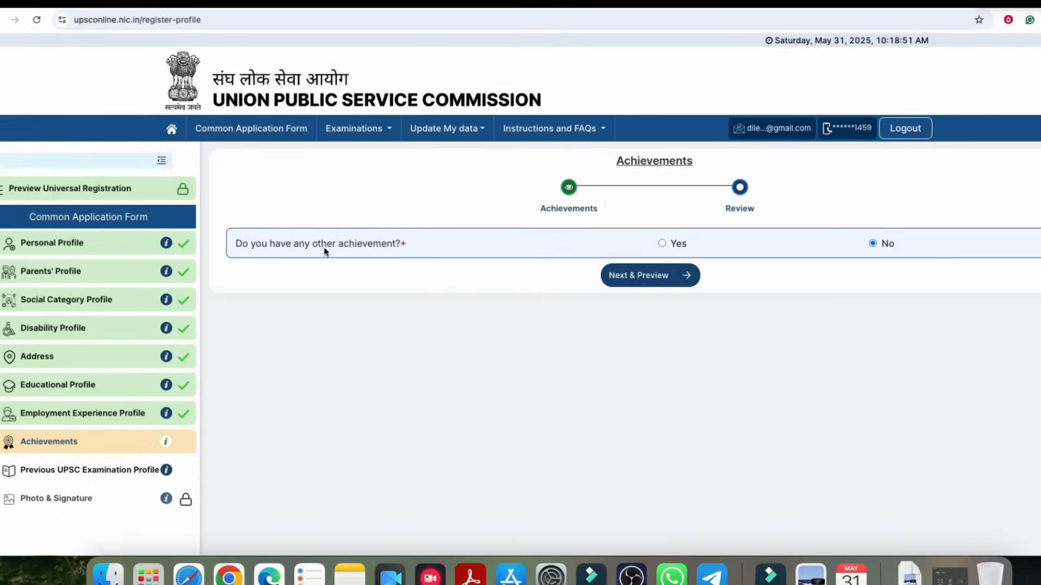
Answer Yes to having other achievements to view the description fields, and return the answer to No.
click(663, 245)
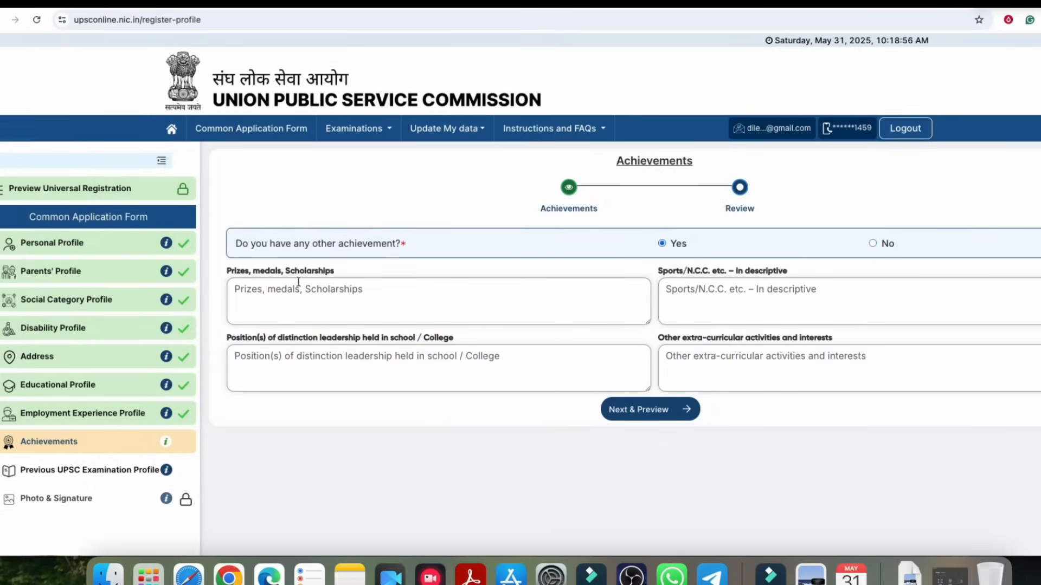
drag(277, 337, 391, 346)
click(402, 342)
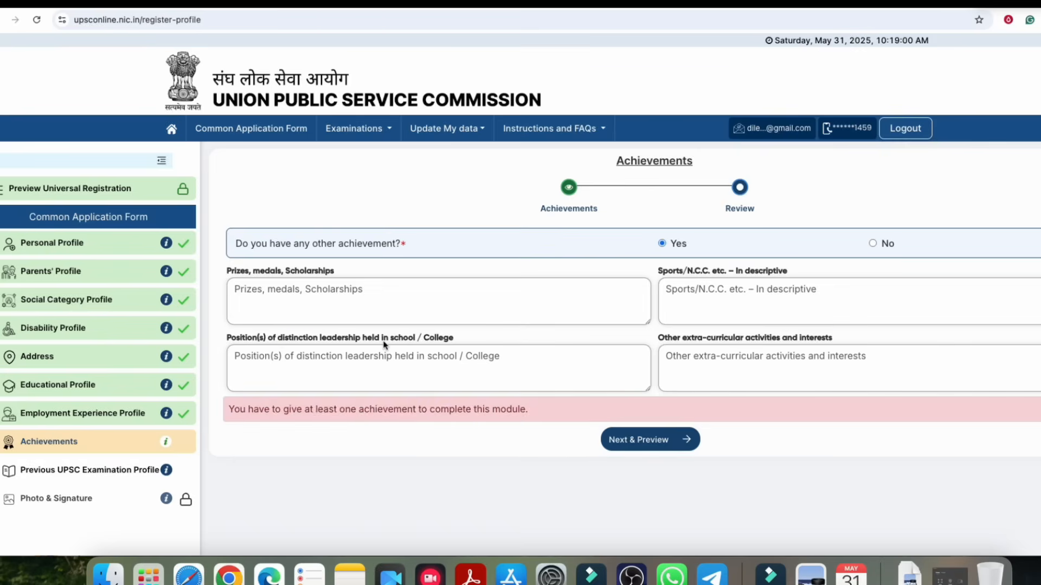
click(872, 243)
Submit the Achievements profile with No for other achievements and continue to the Previous UPSC Examination Profile.
click(635, 286)
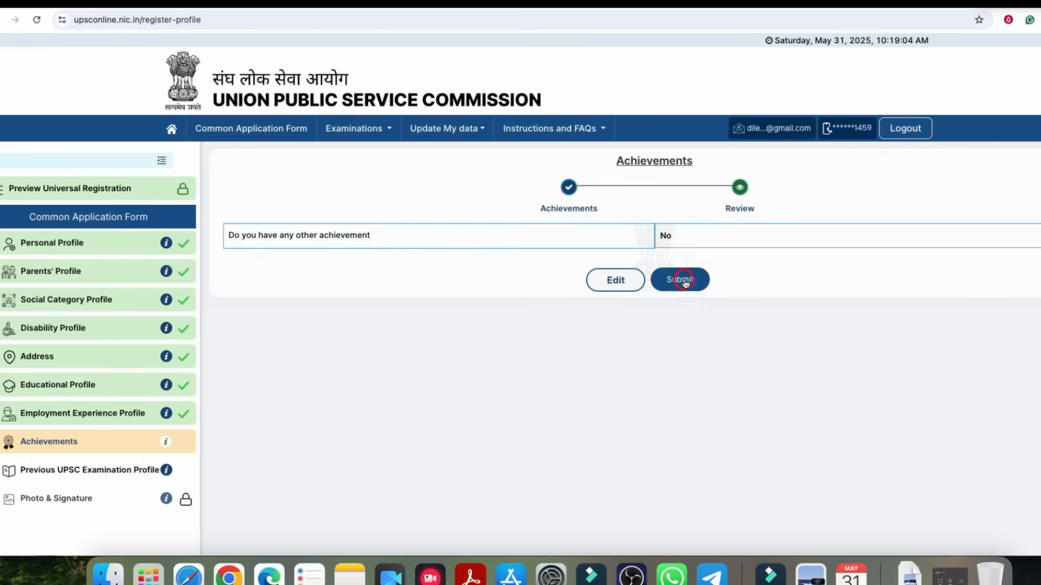
click(676, 281)
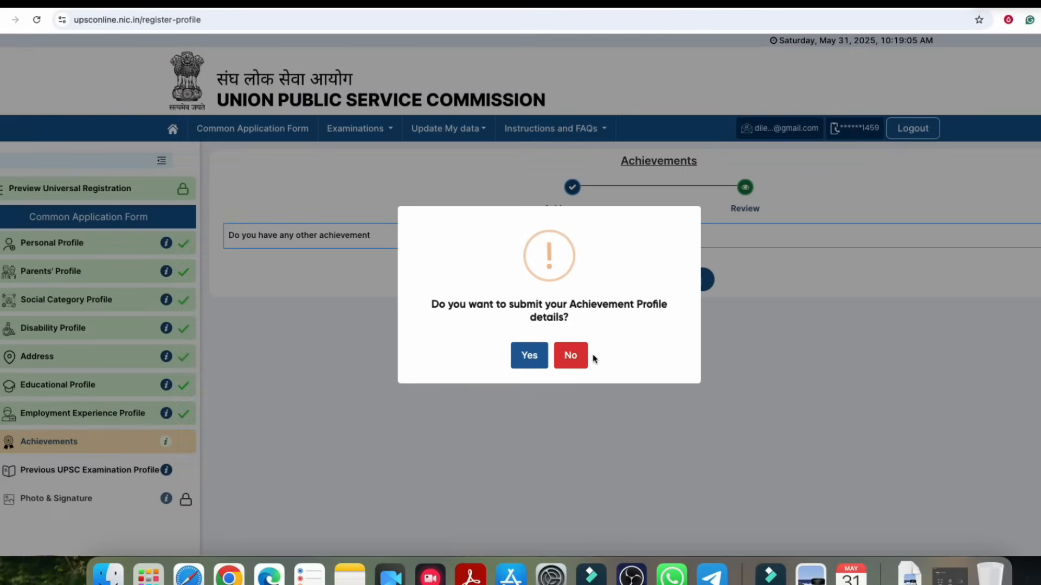
click(523, 357)
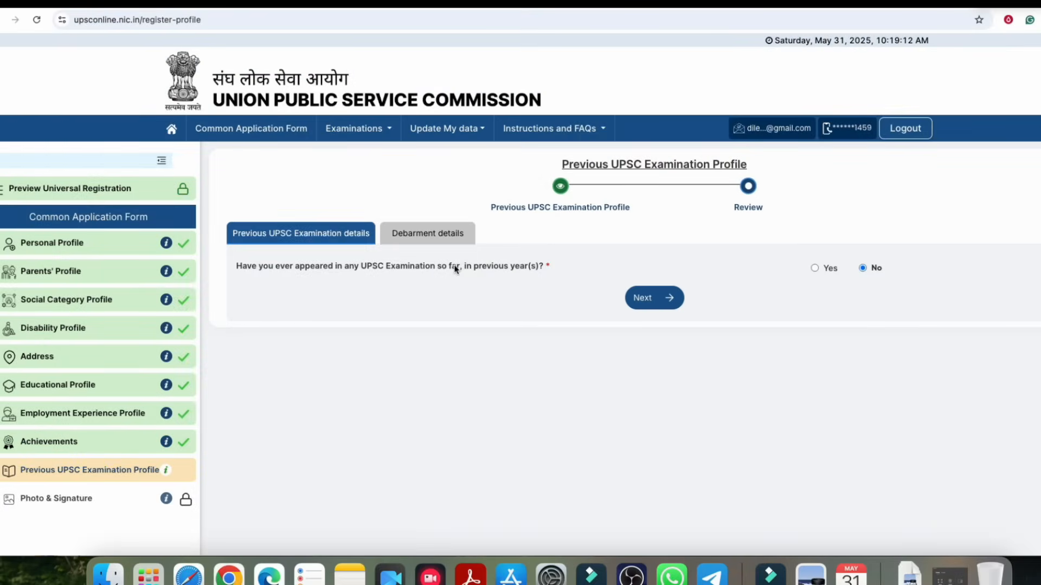
Answer Yes to having appeared in a previous UPSC examination to view its detail fields, and return the answer to No.
click(817, 270)
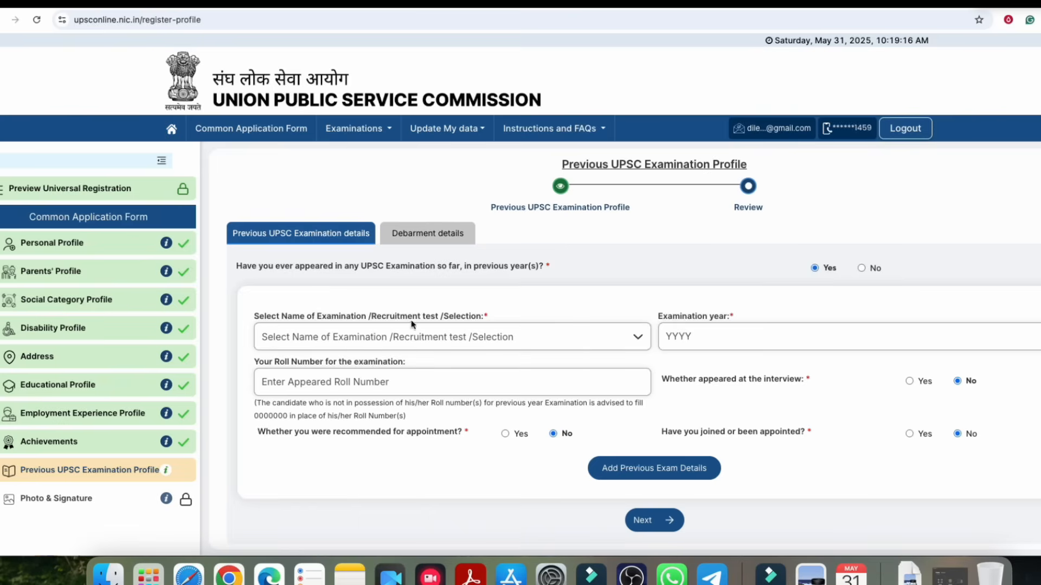
click(343, 336)
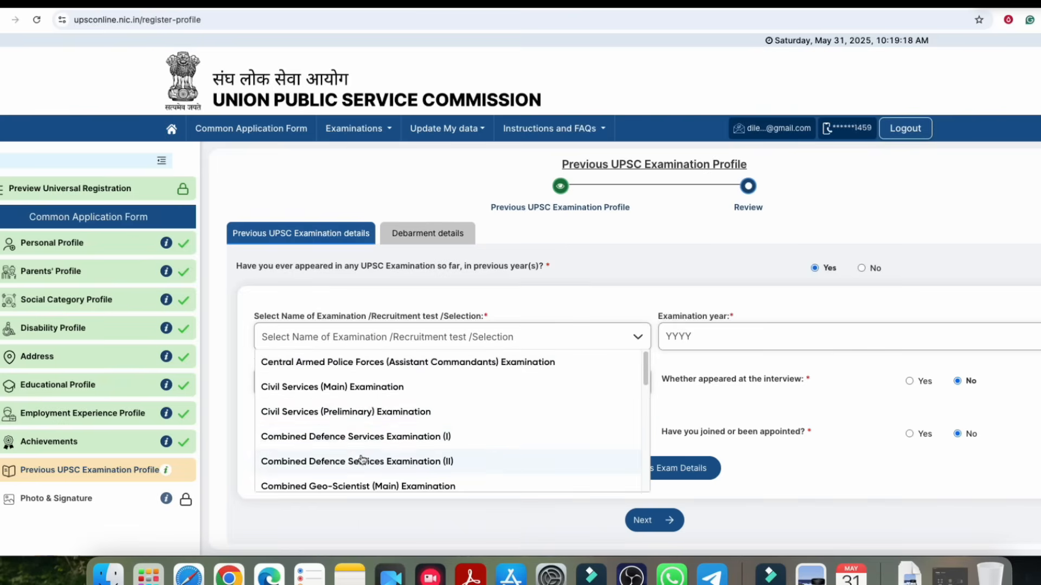
click(707, 337)
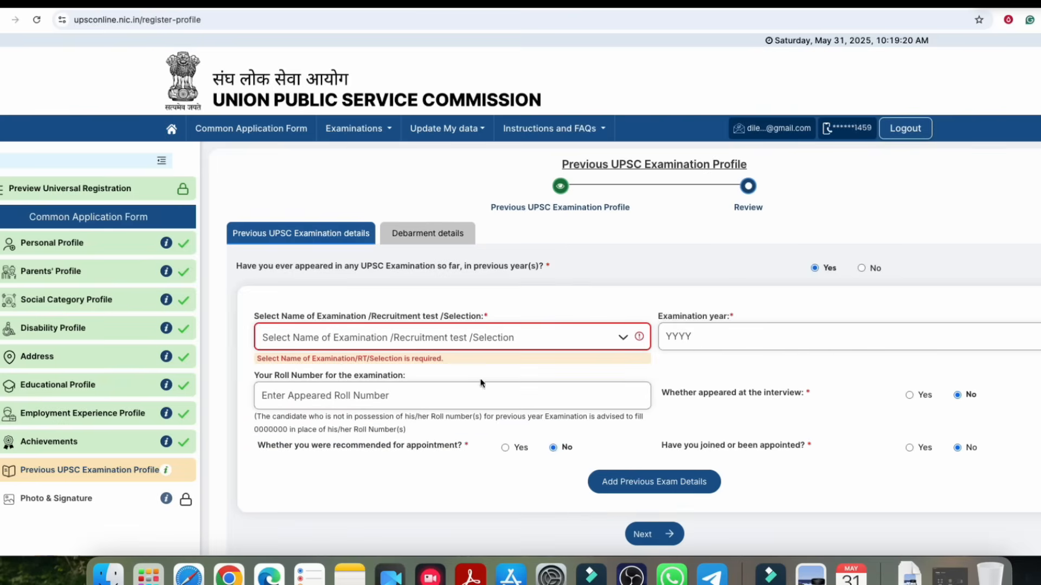
click(342, 404)
click(744, 400)
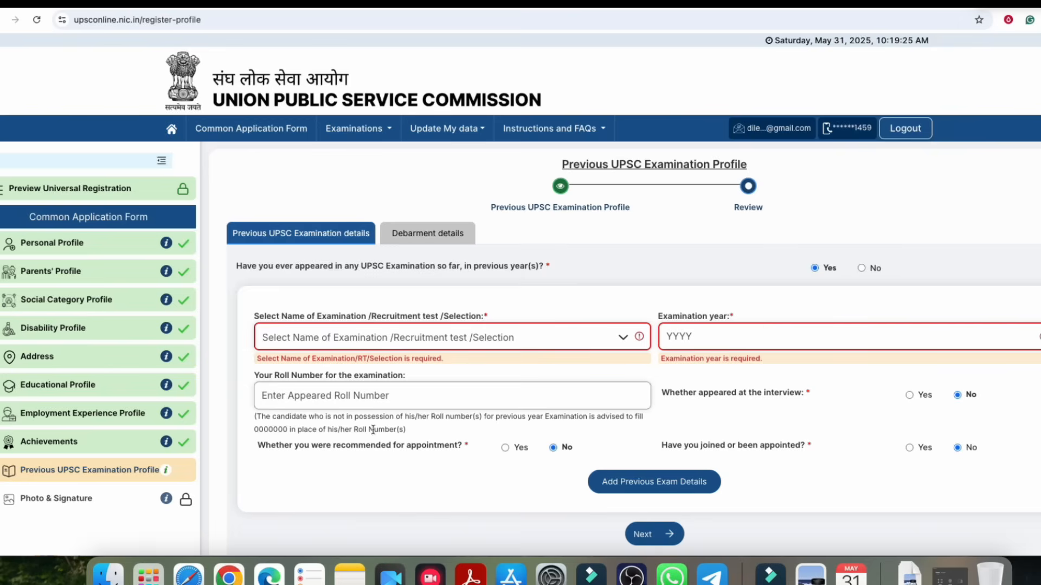
drag(408, 268, 516, 275)
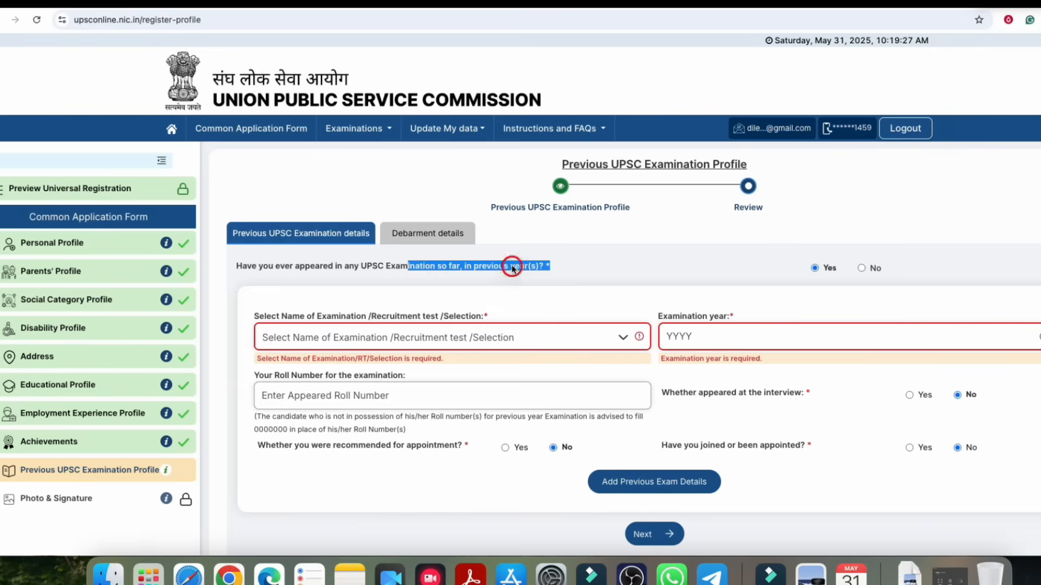
click(860, 269)
Submit the Previous UPSC Examination Profile with No for both previous appearance and debarment, and continue to Photo & Signature.
click(651, 306)
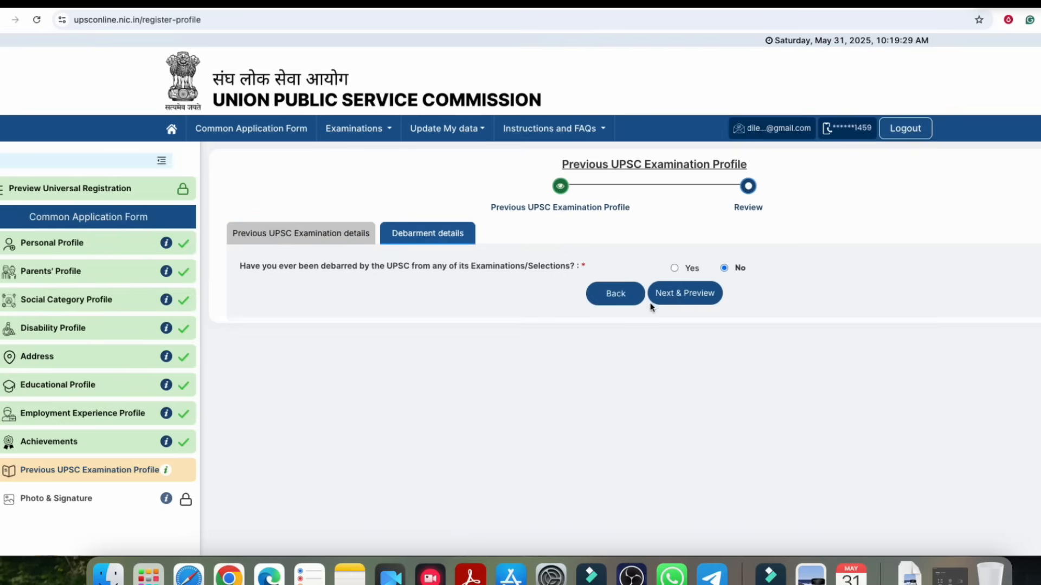
click(678, 298)
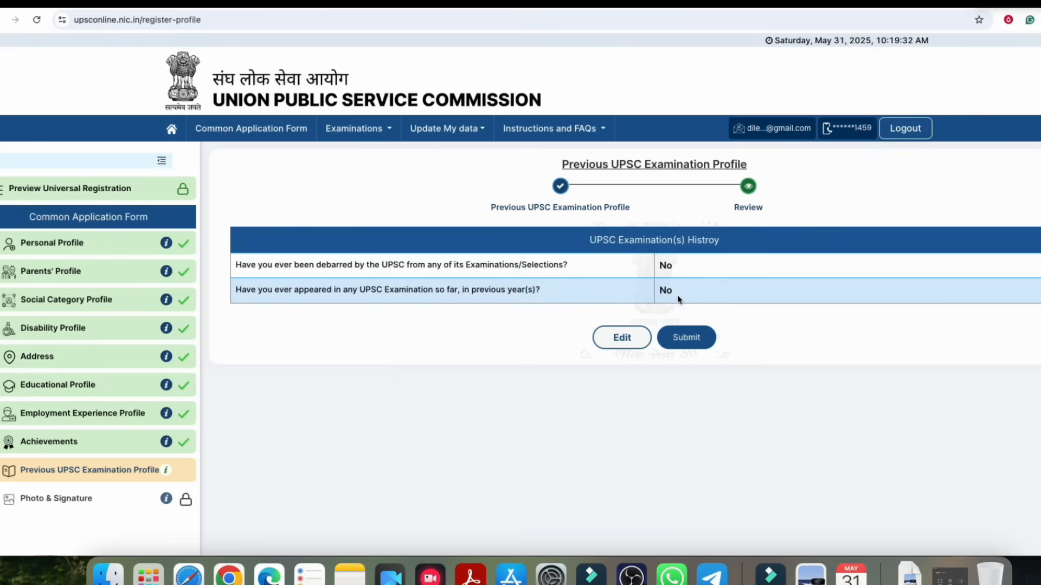
click(683, 343)
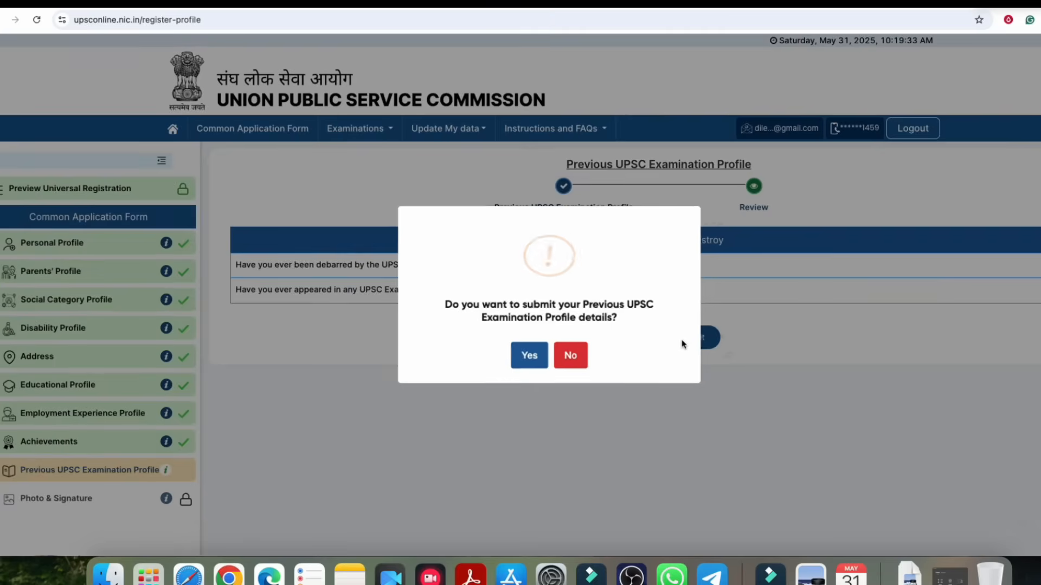
click(528, 357)
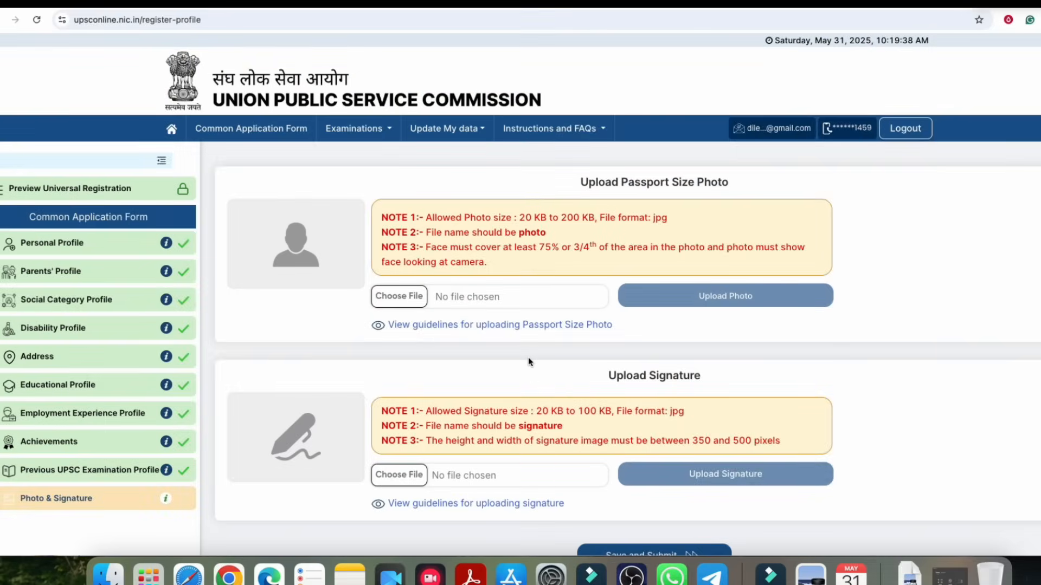
Read the allowed photo size note and look through the guidelines for uploading a passport size photo.
drag(518, 217, 591, 216)
click(568, 223)
click(464, 325)
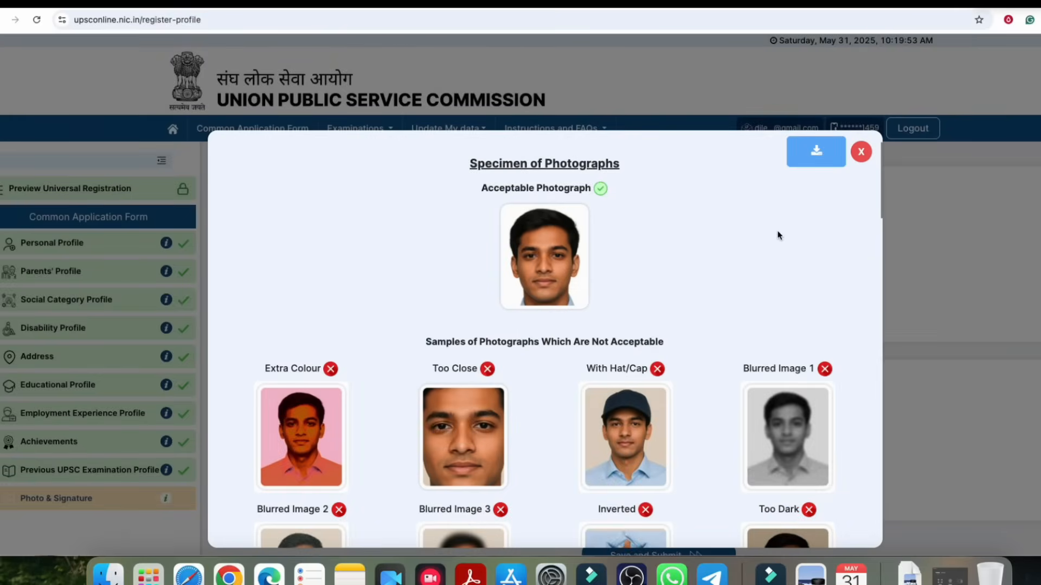
scroll(549, 402, down, 15)
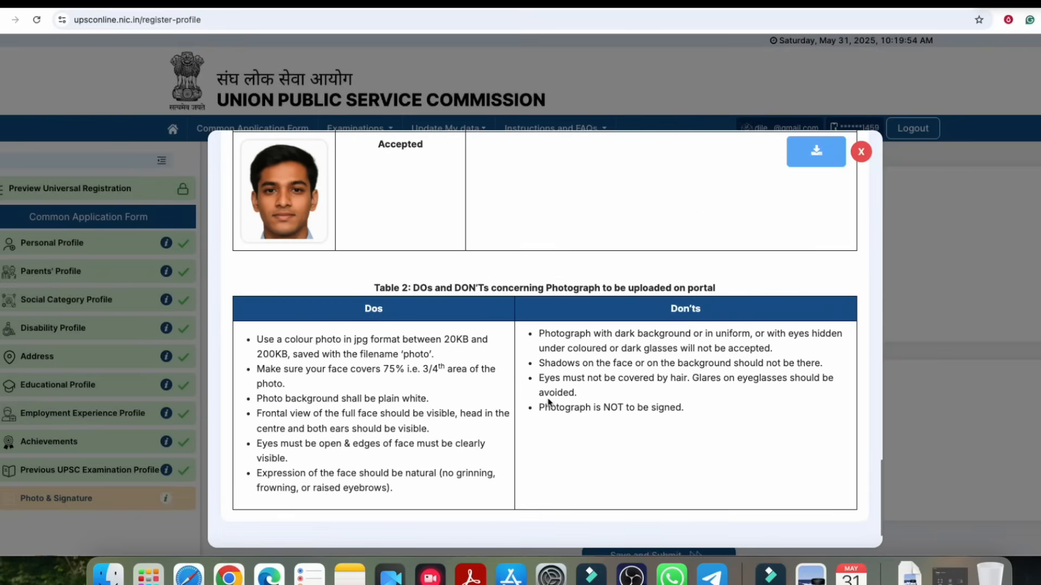
click(861, 153)
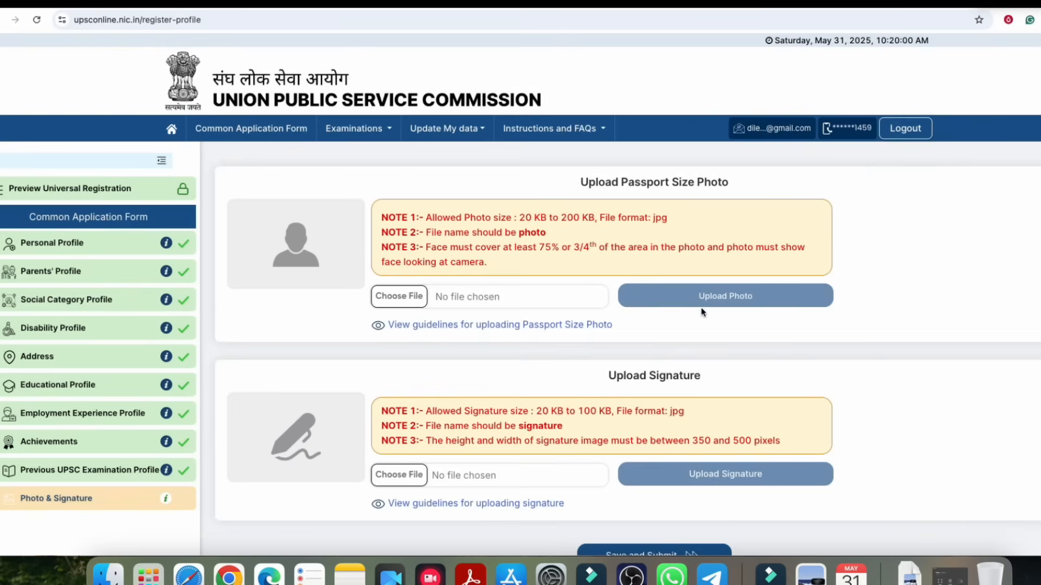
Reopen the passport photo guidelines to examine the dos and don'ts and the acceptable photograph specimen, and close them.
scroll(548, 325, down, 1)
click(504, 305)
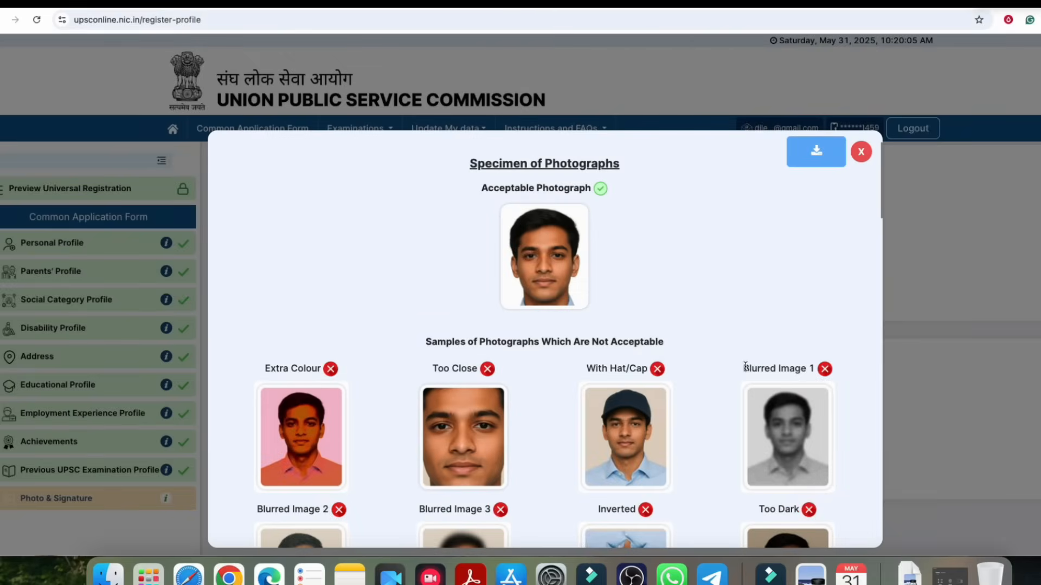
scroll(658, 373, down, 15)
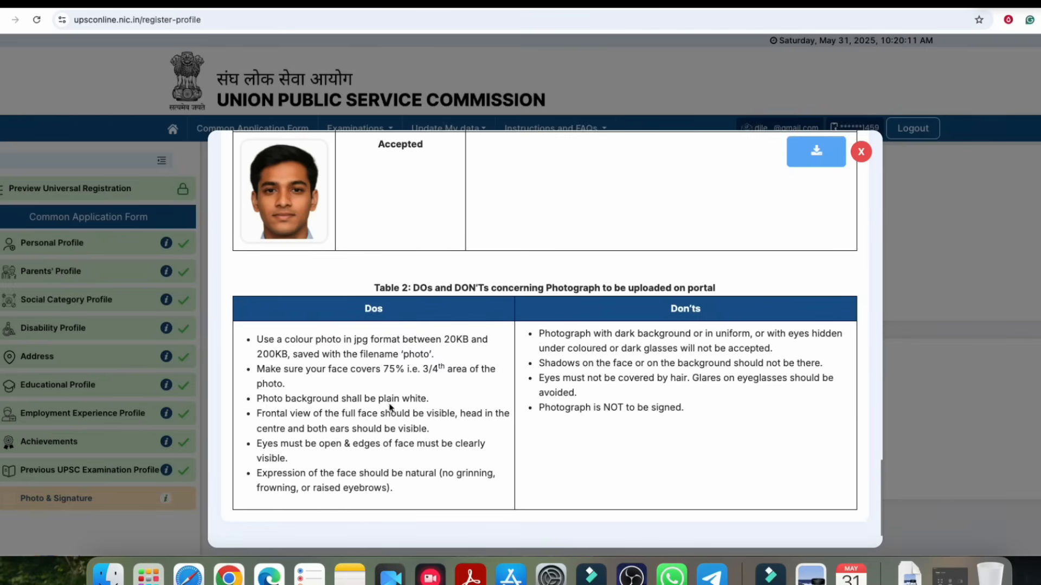
scroll(588, 427, up, 20)
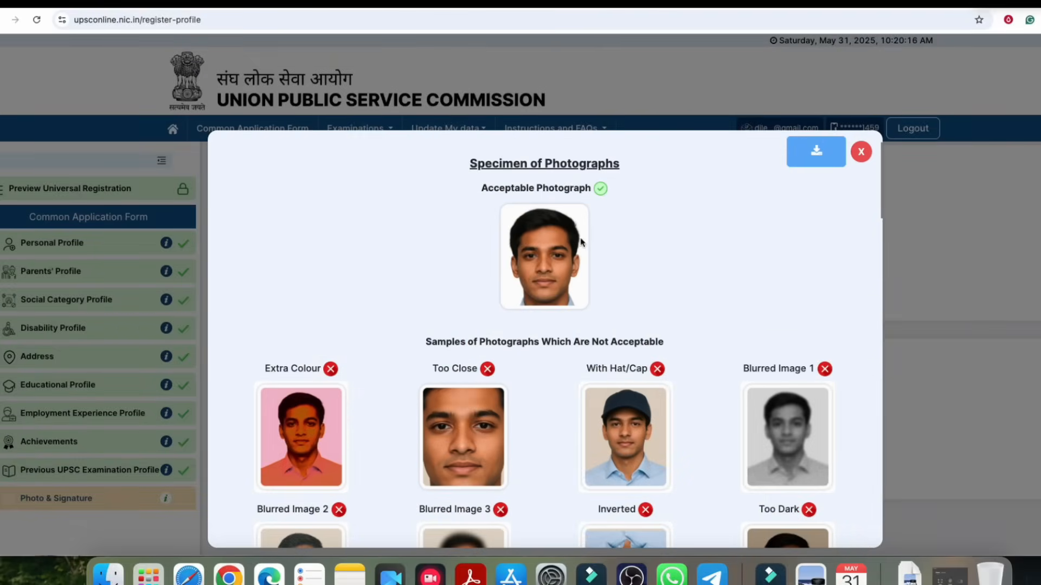
drag(493, 188, 586, 188)
click(530, 211)
click(861, 151)
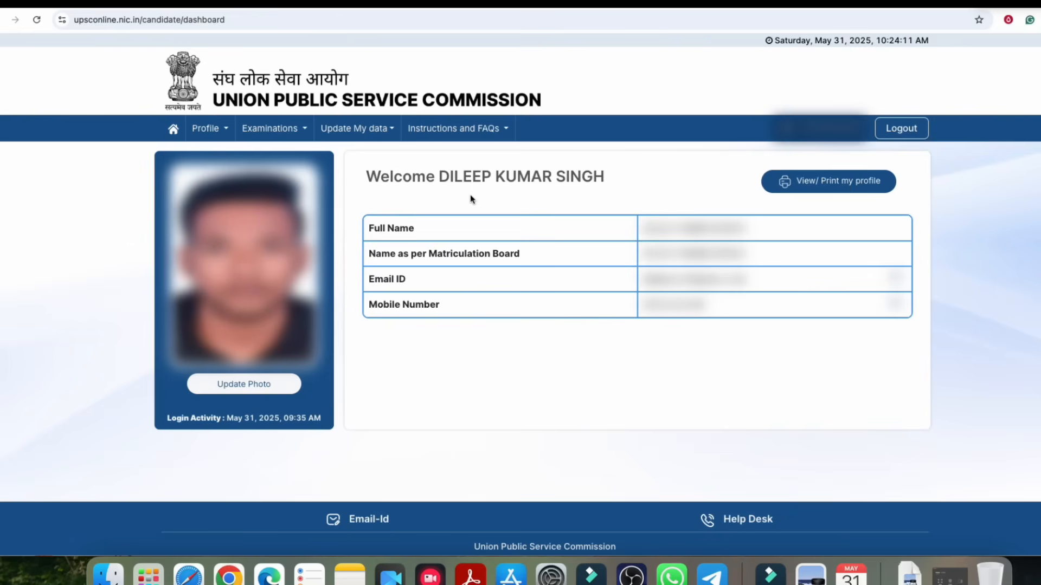
Open the list of examinations to apply for from the home page and look at the NDA and CDS entries.
click(172, 129)
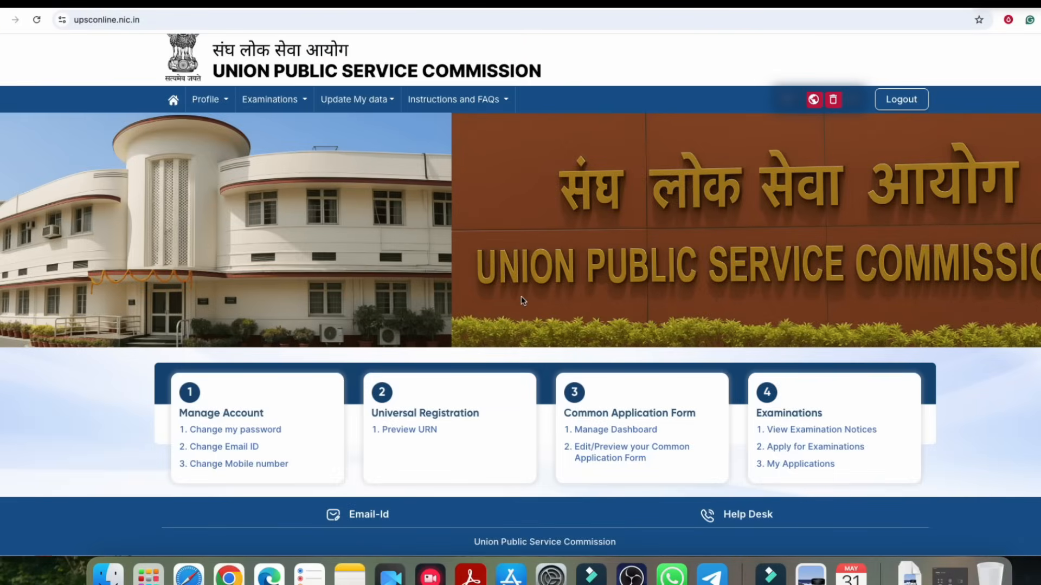
click(813, 449)
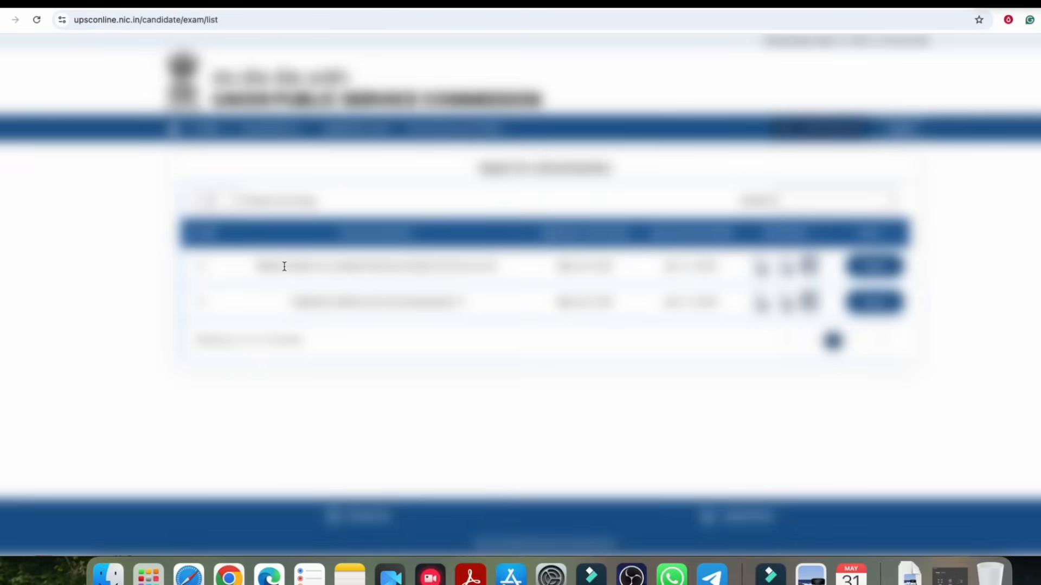
drag(284, 266, 399, 272)
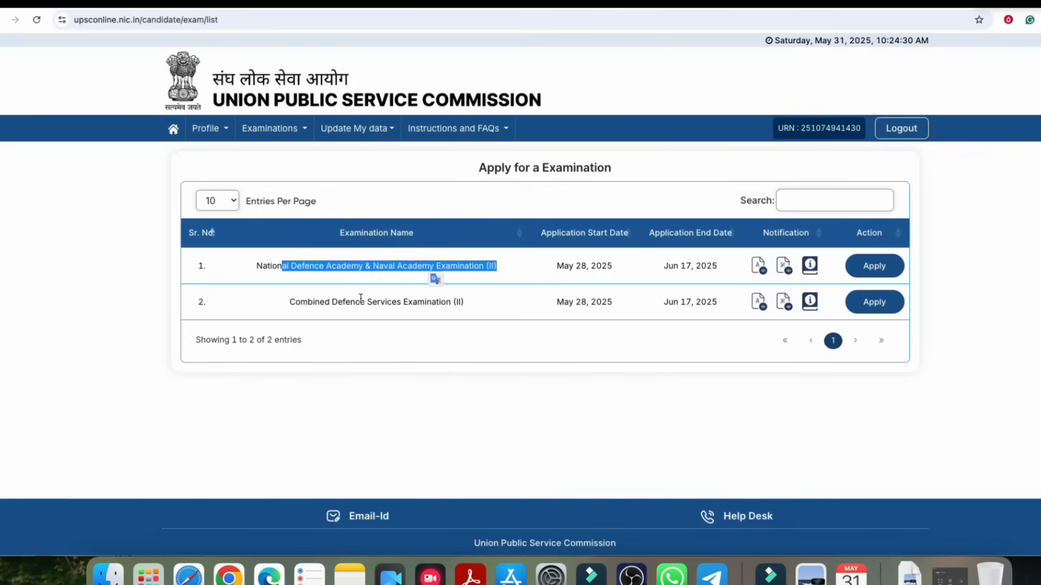
drag(332, 302, 418, 303)
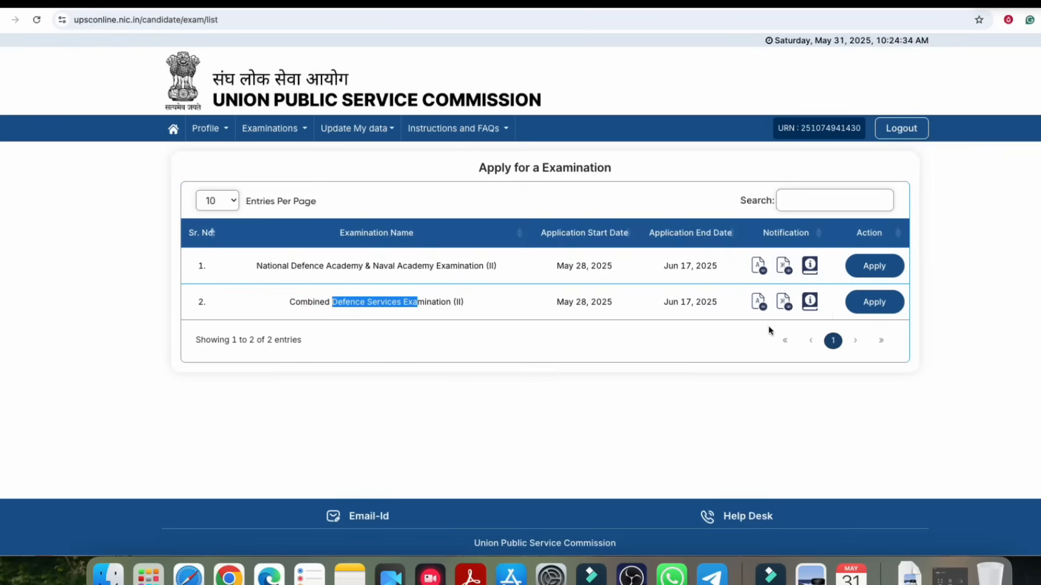
click(377, 313)
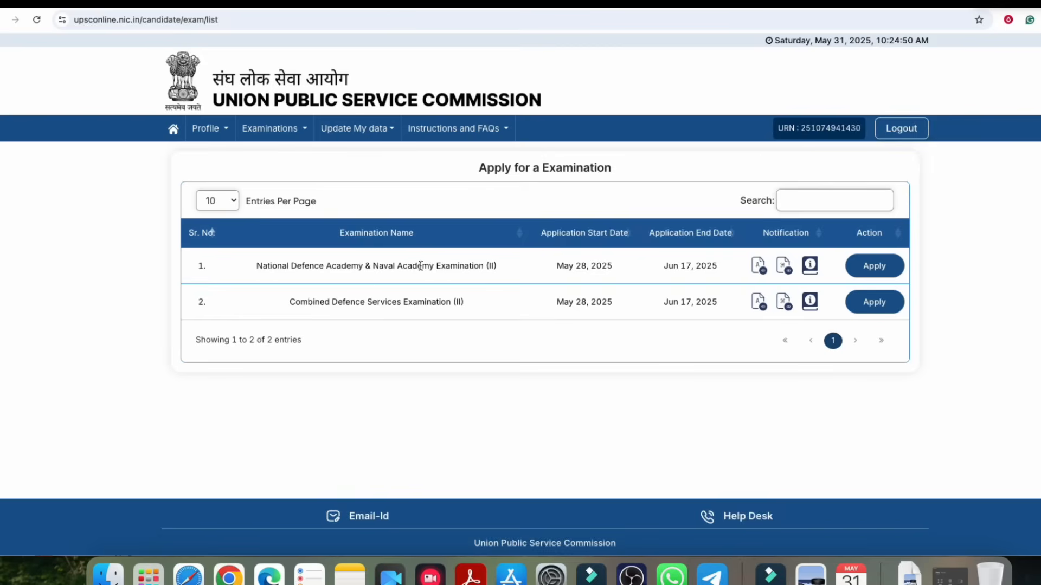
Start the application for the Combined Defence Services Examination (II) from the examination list.
drag(388, 265, 498, 266)
click(368, 303)
drag(378, 302, 403, 302)
click(679, 434)
drag(367, 302, 406, 302)
click(529, 307)
click(862, 306)
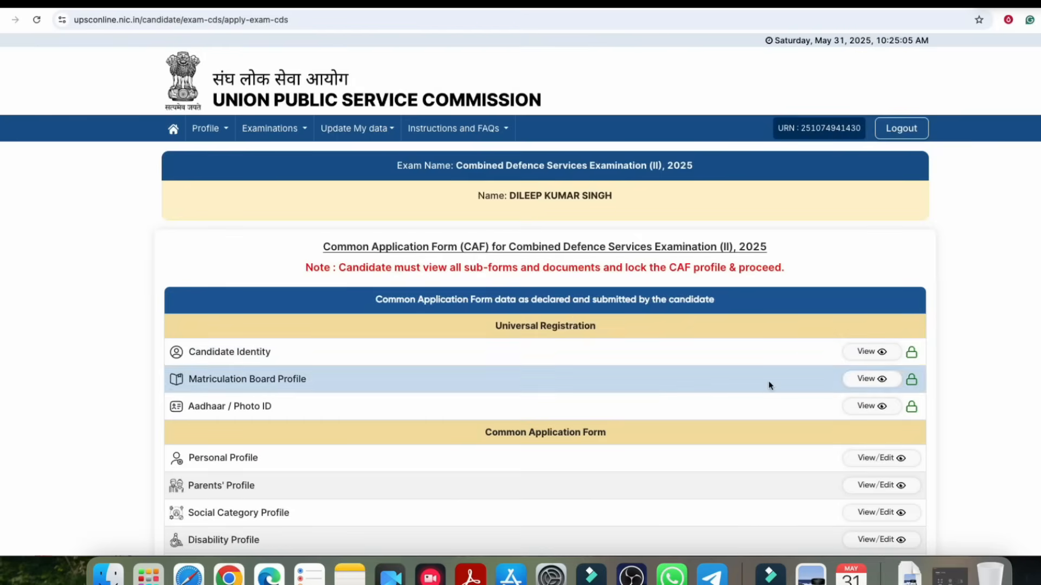
Examine the Common Application Form sub-form list and the note about viewing everything before locking the profile.
scroll(759, 374, down, 4)
scroll(736, 352, down, 4)
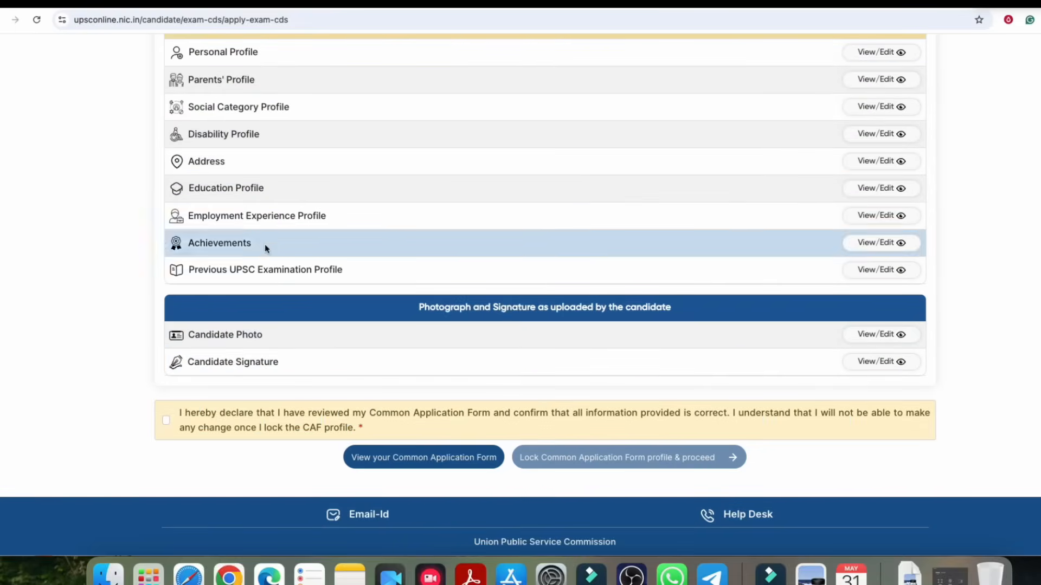
scroll(309, 351, up, 4)
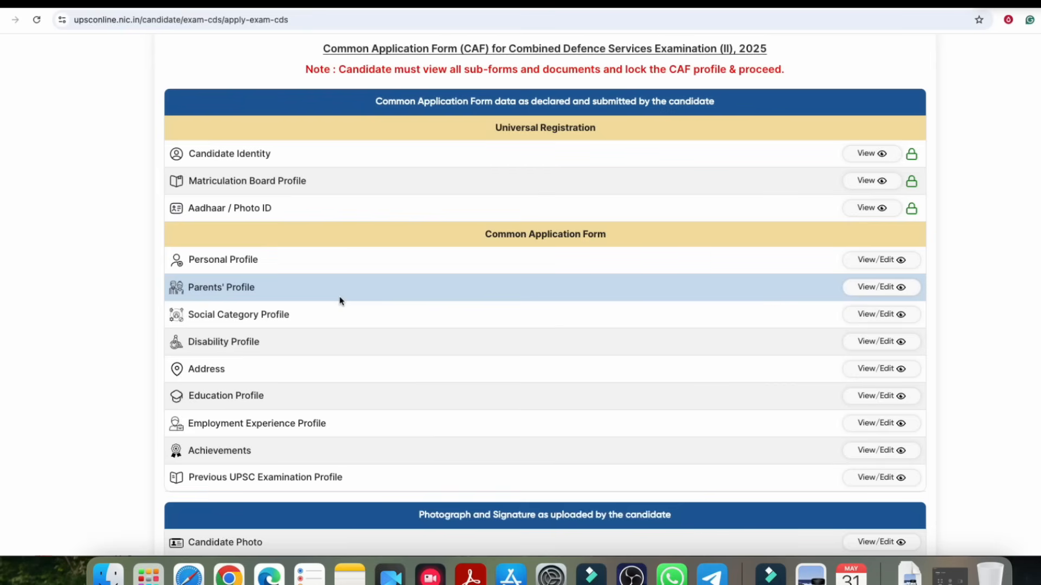
scroll(379, 320, up, 4)
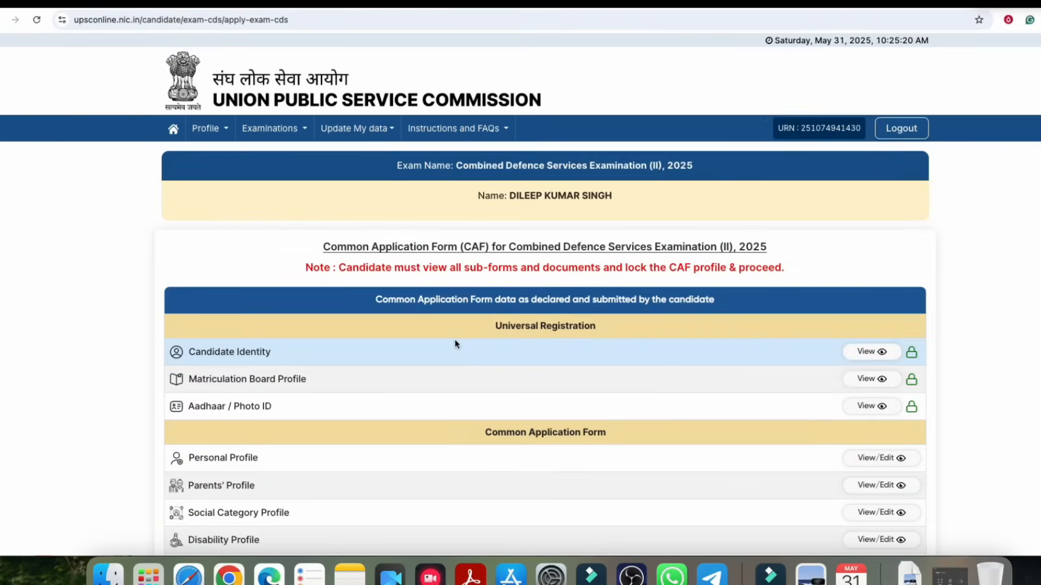
scroll(456, 345, down, 2)
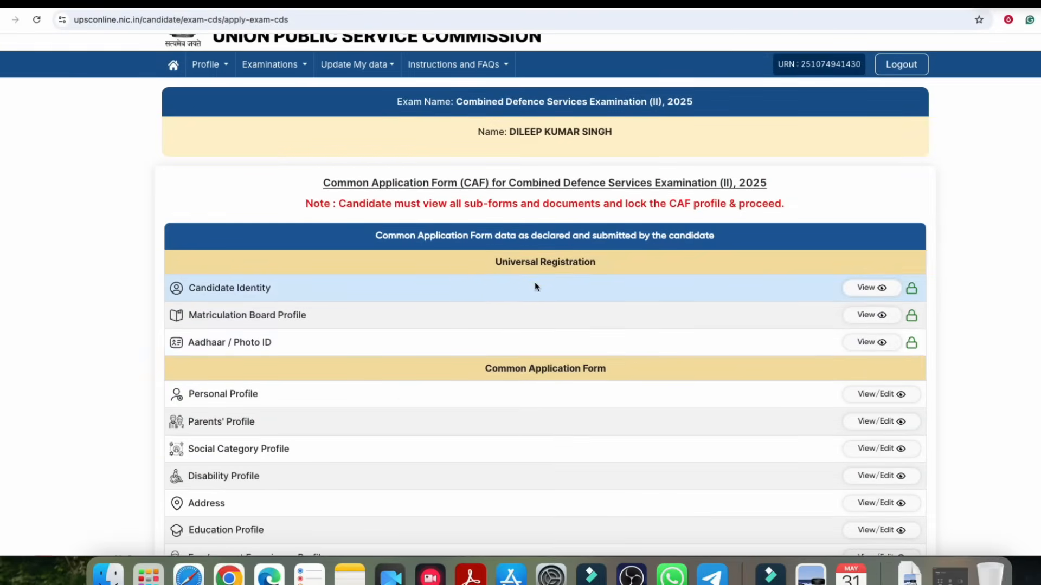
drag(464, 204, 719, 205)
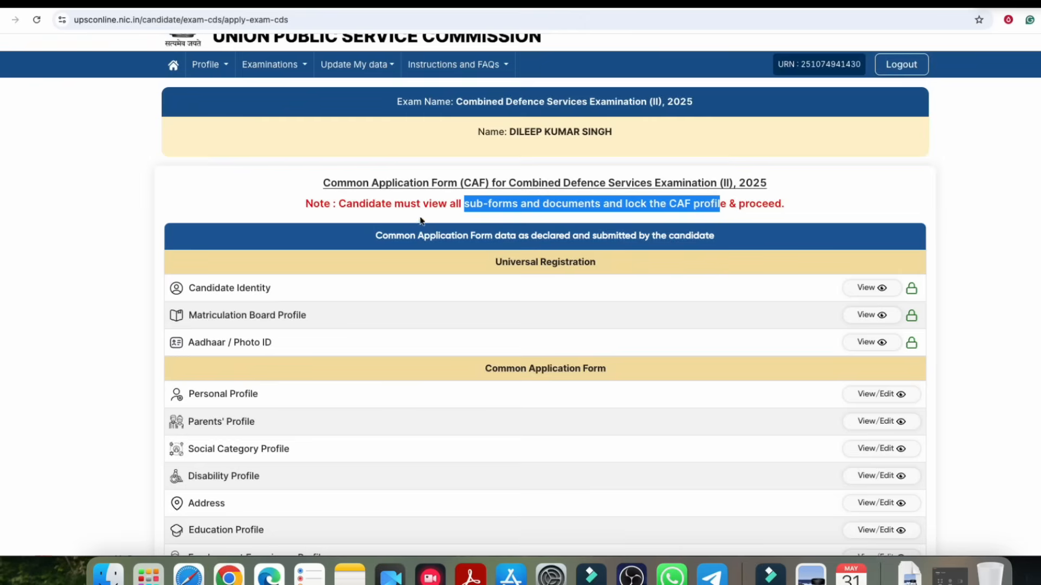
drag(408, 205, 541, 205)
click(540, 205)
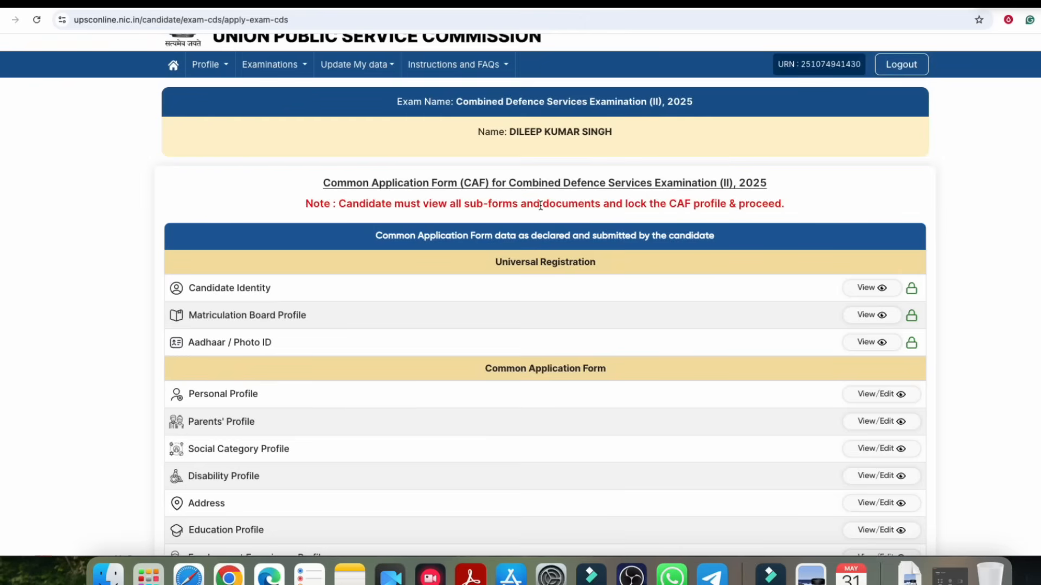
View the uploaded candidate photo from the sub-form list, close it, and look over the entries still to view.
scroll(762, 297, down, 6)
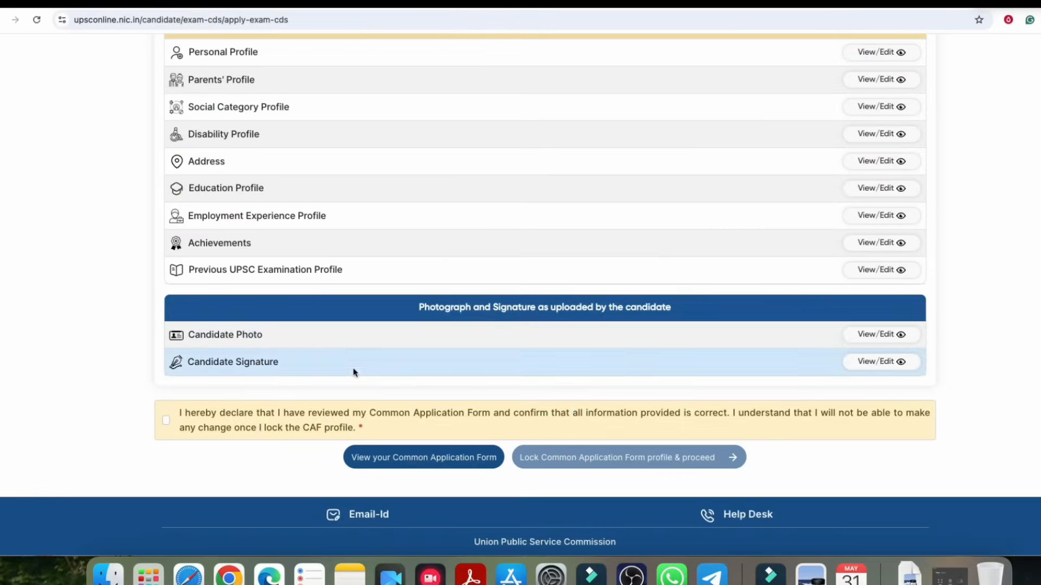
click(883, 340)
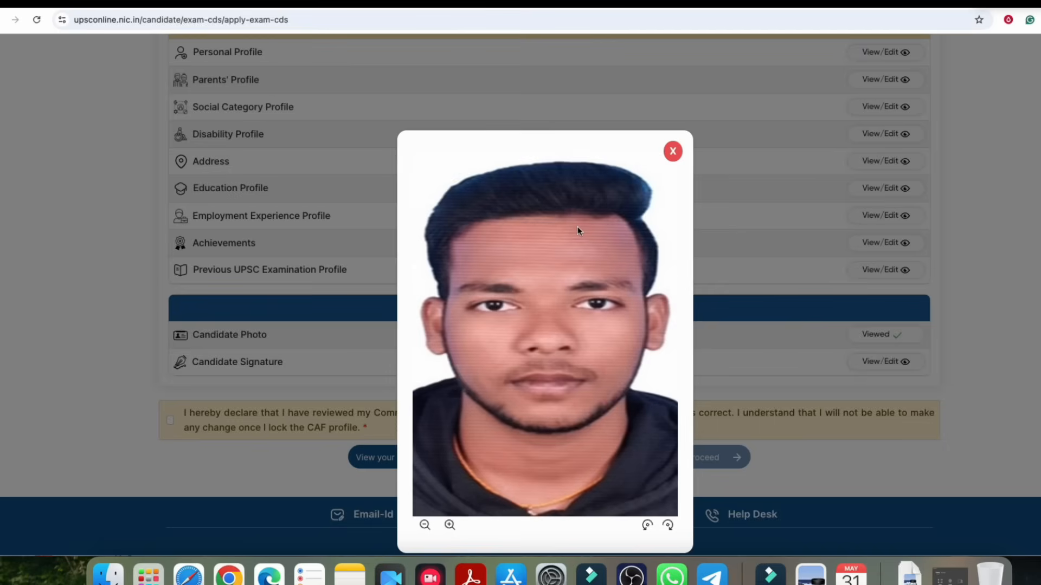
click(676, 157)
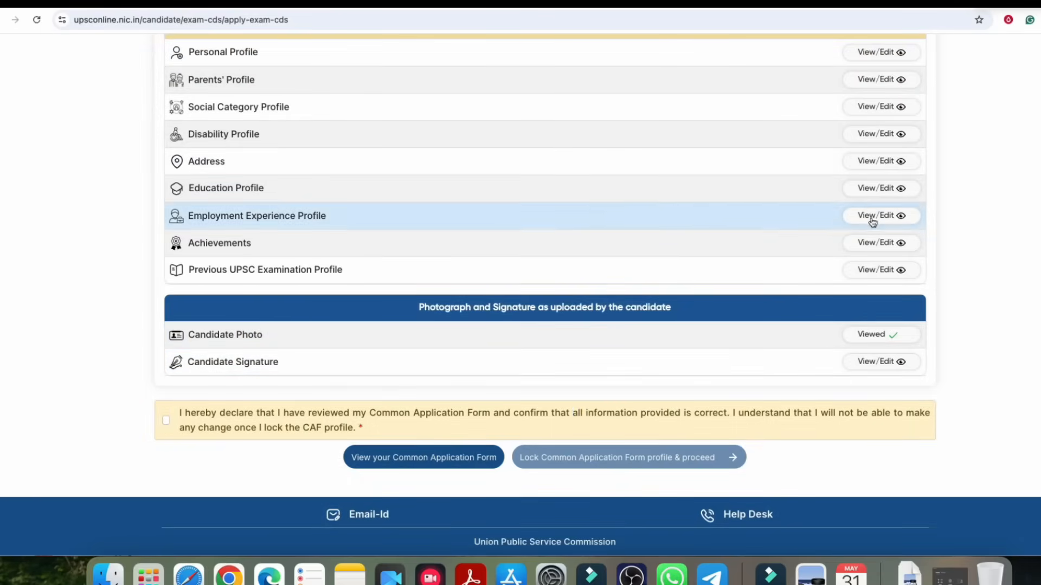
scroll(872, 222, up, 6)
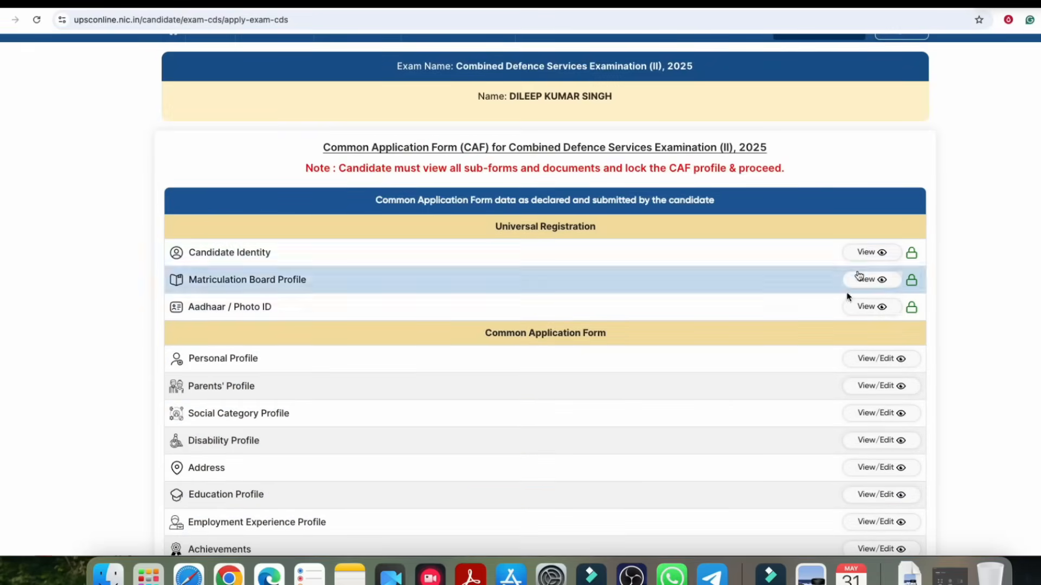
scroll(849, 297, down, 6)
scroll(854, 263, up, 8)
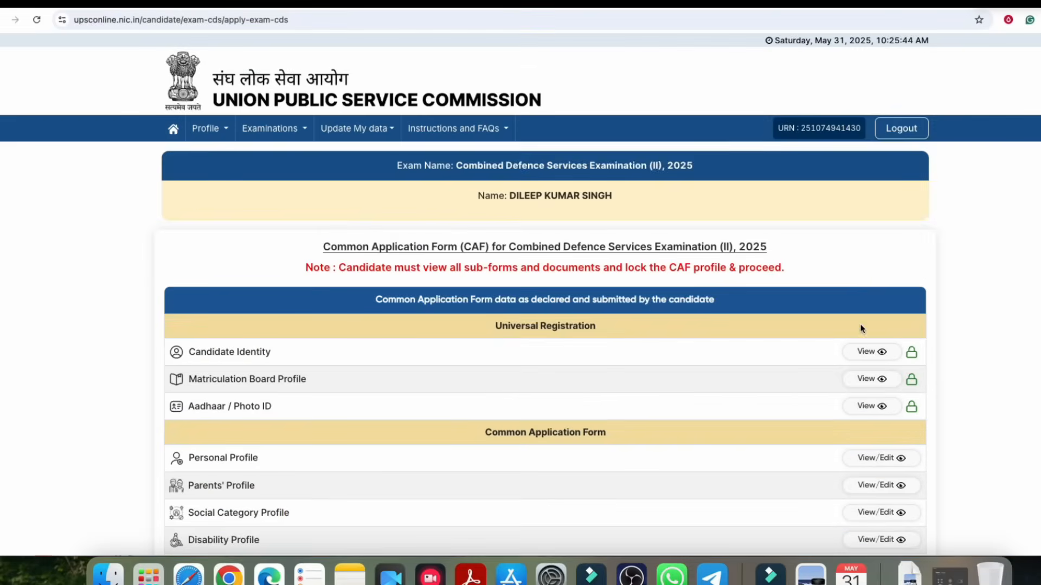
Check that all sub-forms are viewed, accept the review declaration, and lock the Common Application Form profile, confirming the action.
scroll(867, 271, down, 8)
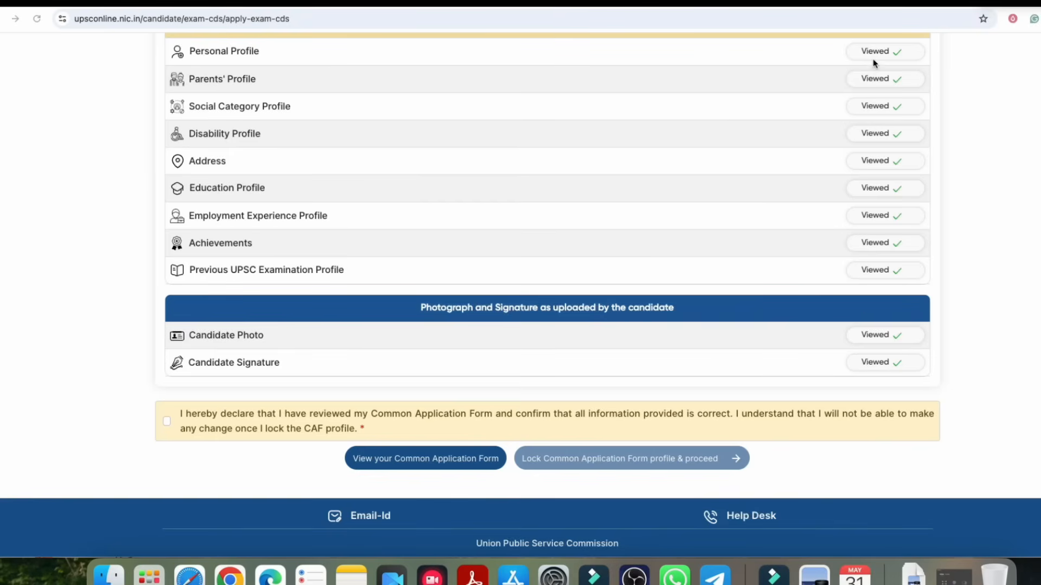
scroll(848, 243, up, 4)
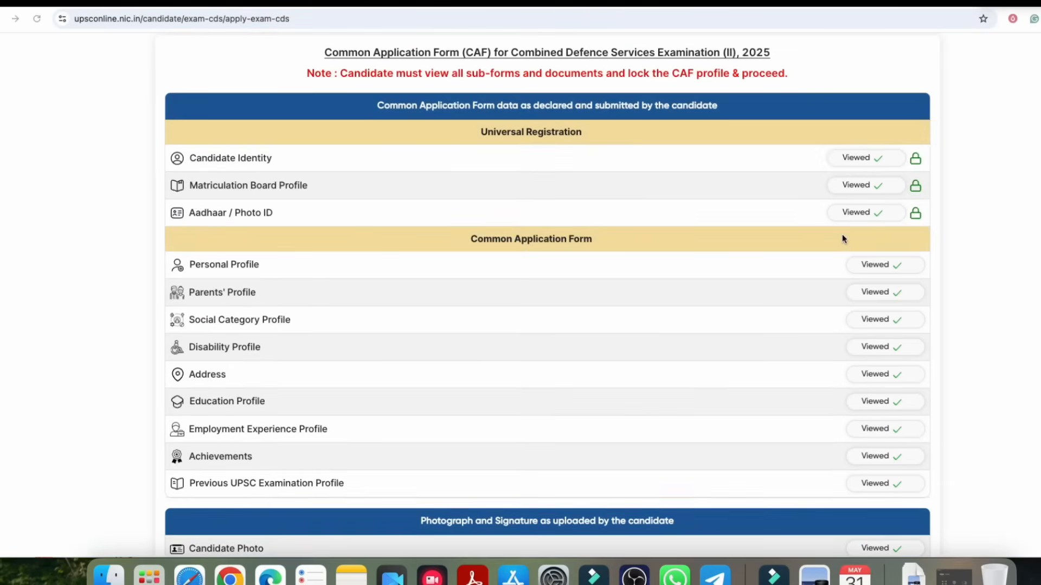
scroll(841, 234, down, 4)
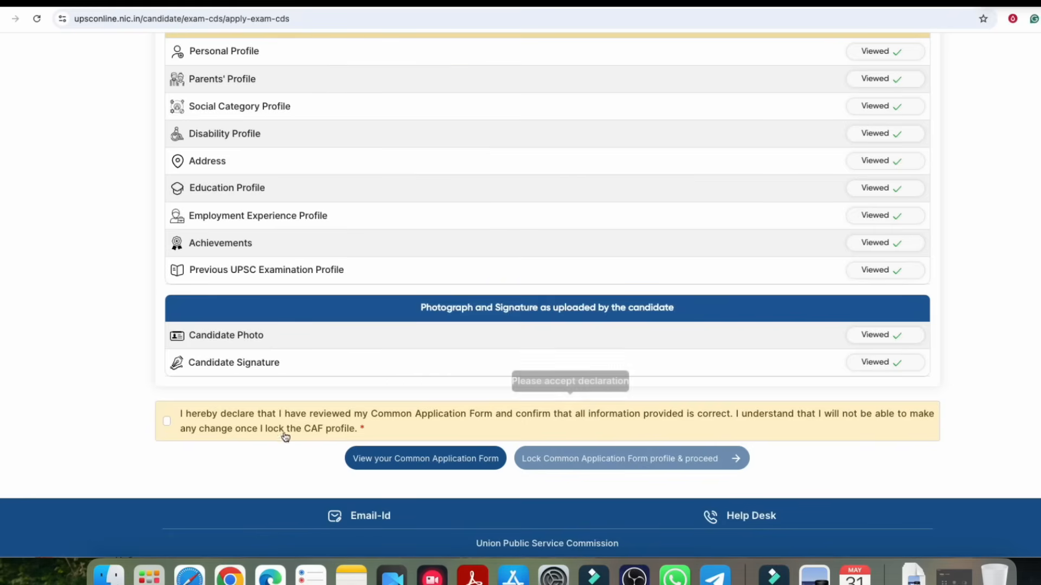
click(167, 422)
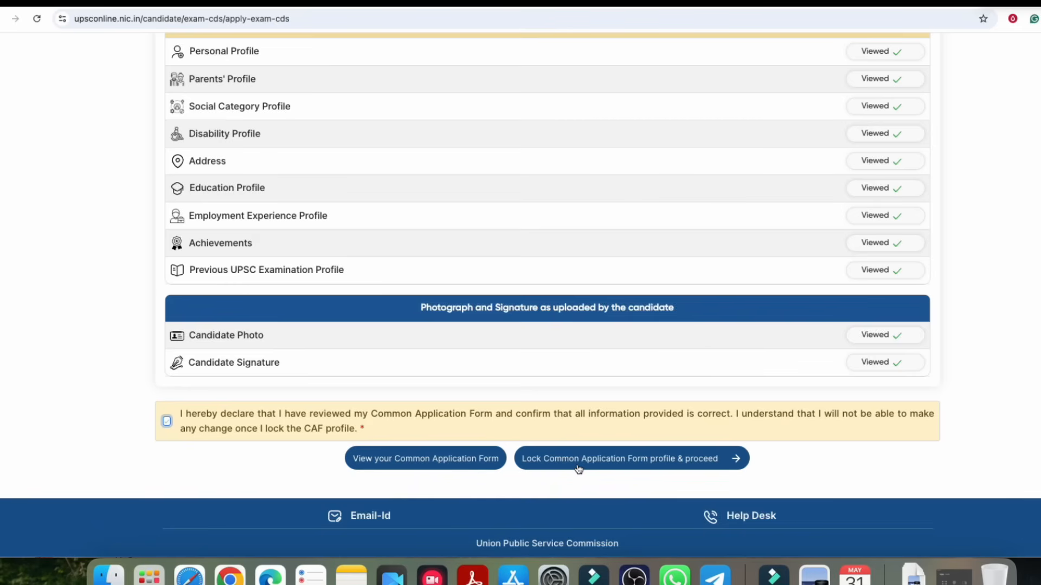
click(579, 467)
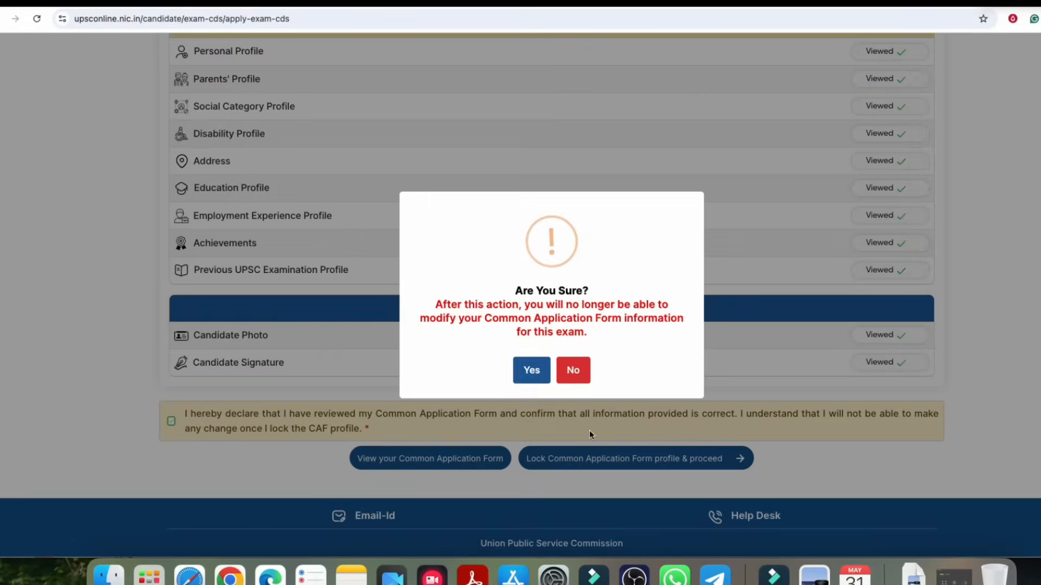
click(533, 371)
click(532, 360)
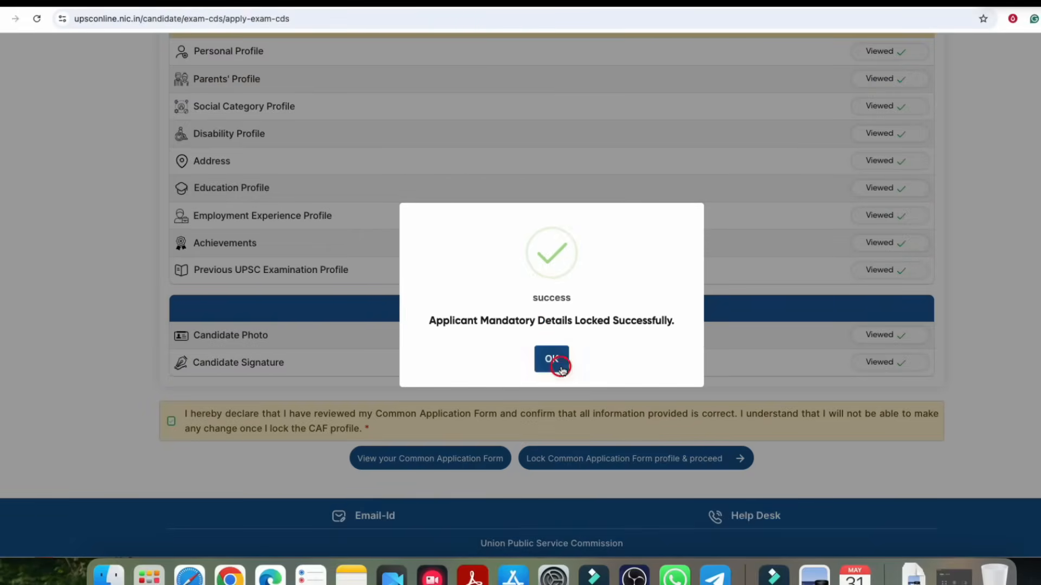
click(557, 365)
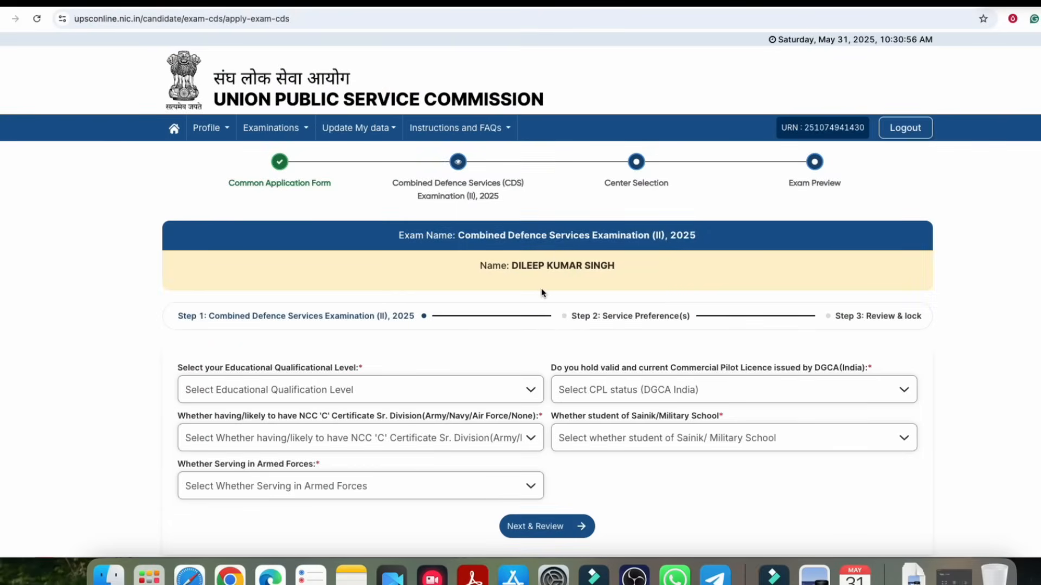
Set the Educational Qualification Level to "Passed/Appeared the final year of Engineering degree examination.".
scroll(541, 293, down, 2)
drag(246, 304, 344, 316)
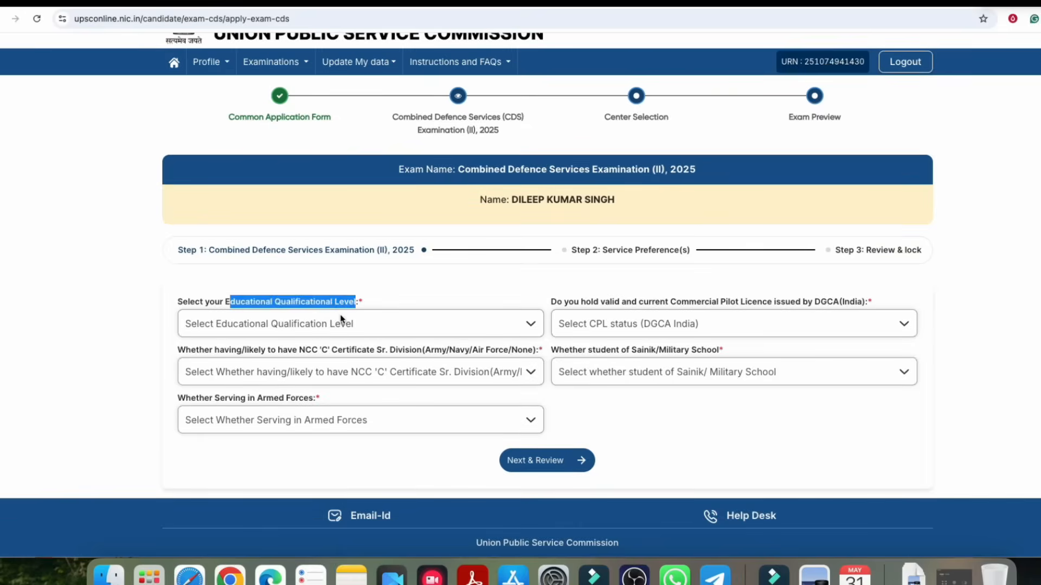
click(332, 325)
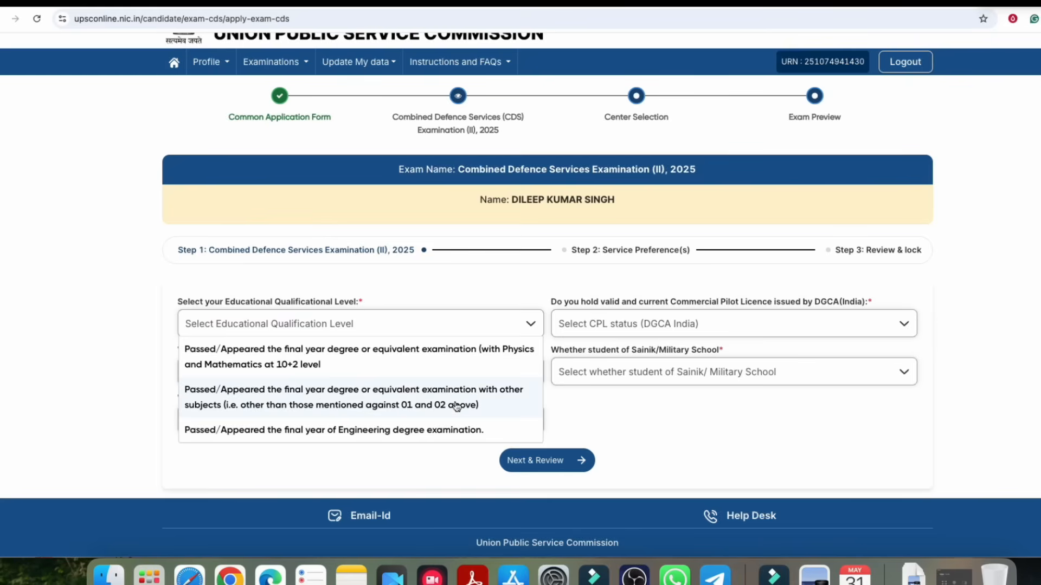
scroll(453, 399, up, 3)
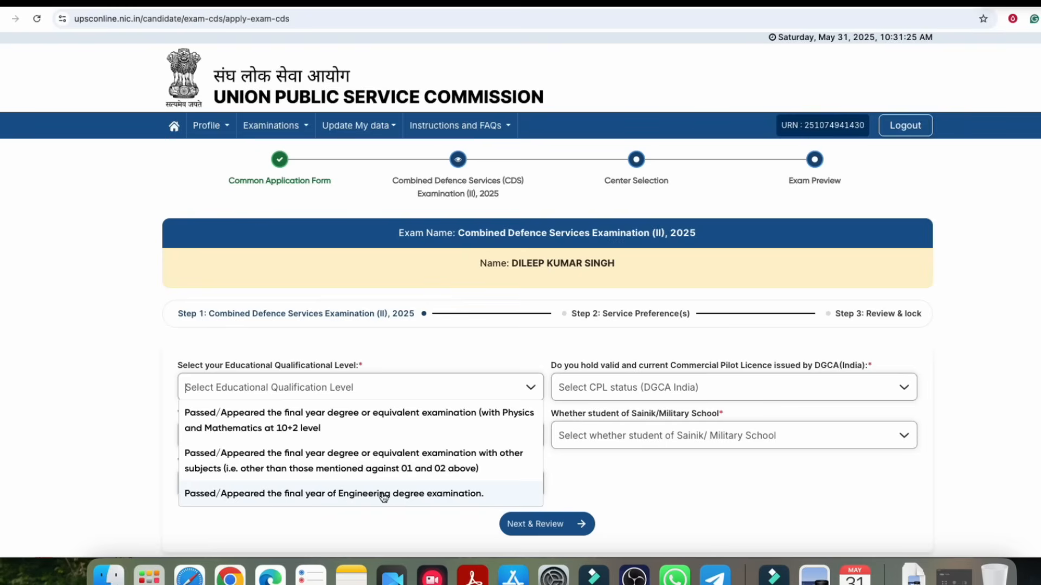
click(404, 494)
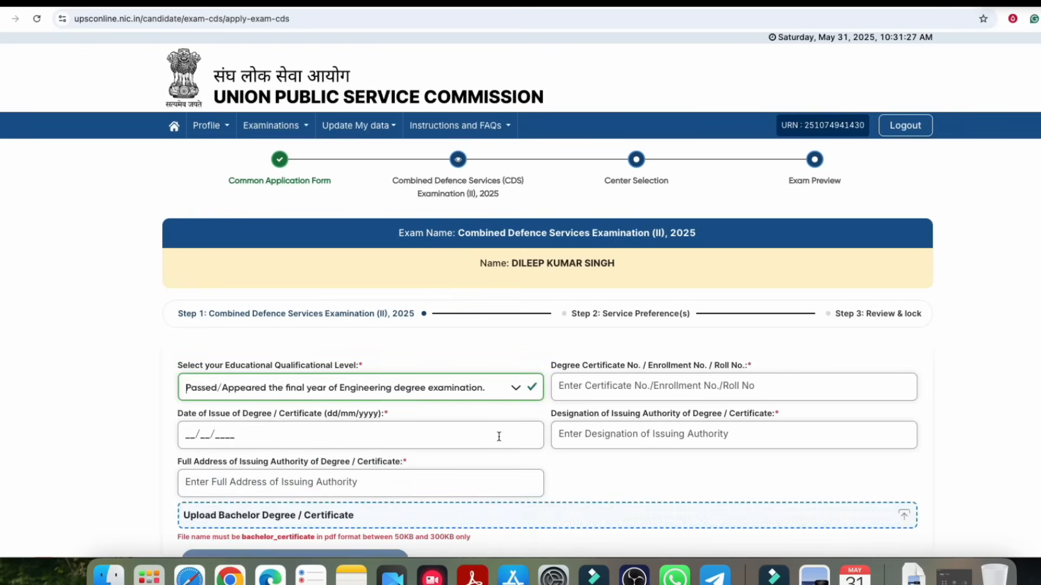
Examine the qualification options, the degree certificate number, issue date and issuing authority fields, and the bachelor certificate upload requirements.
scroll(499, 437, down, 1)
click(390, 342)
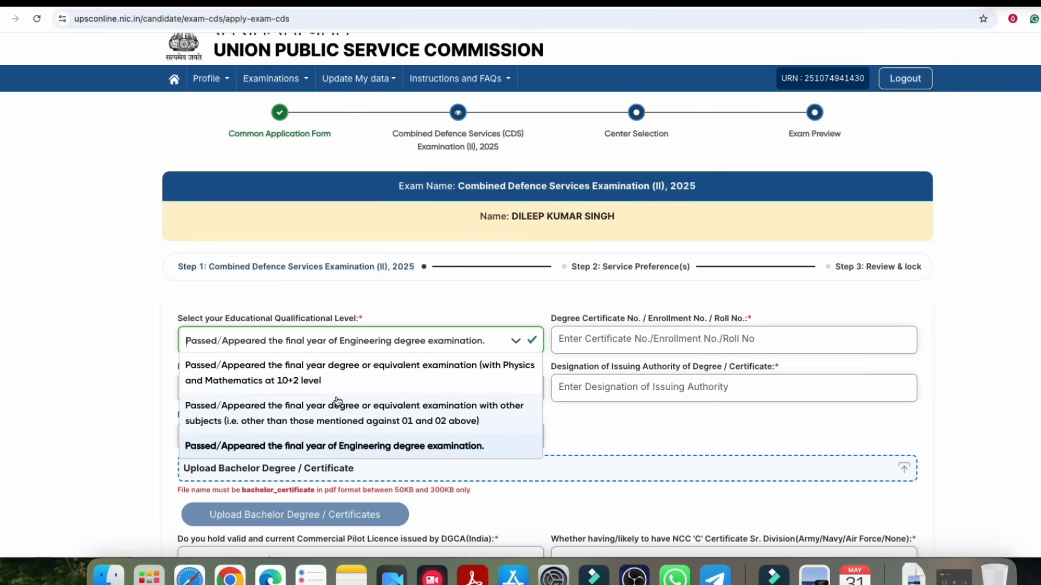
click(597, 452)
scroll(571, 441, down, 3)
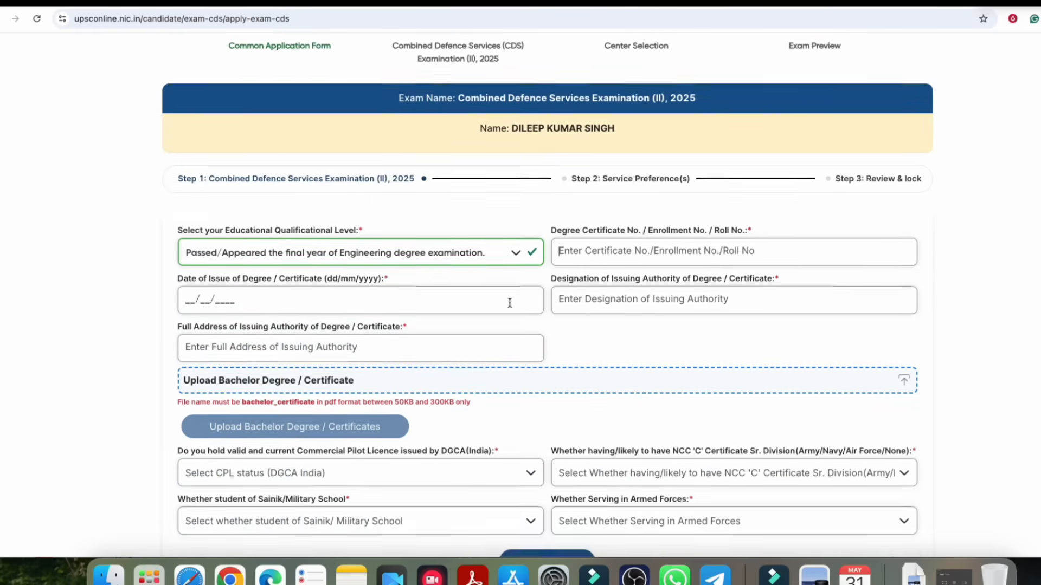
scroll(508, 300, down, 1)
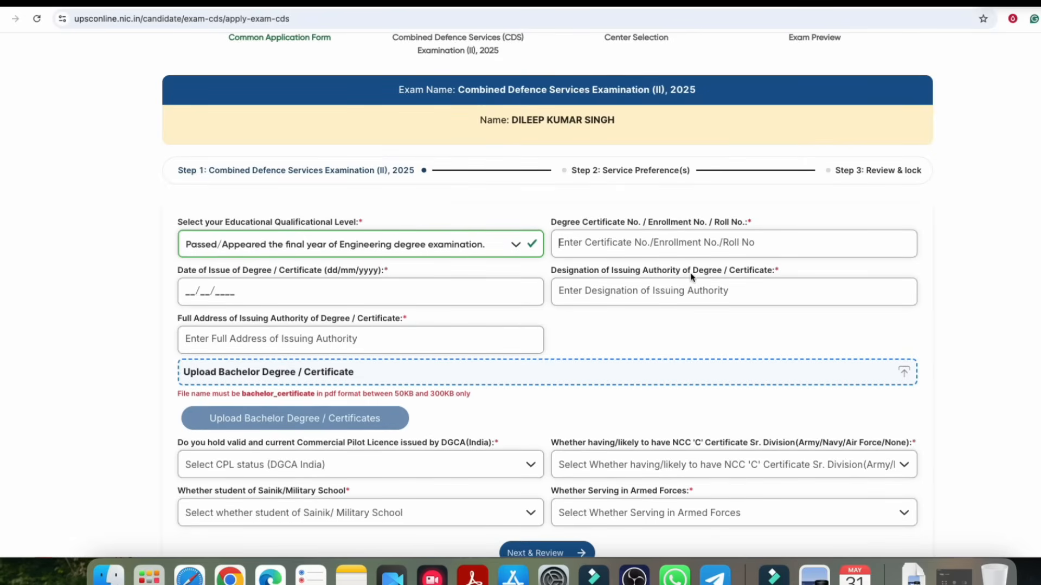
click(605, 290)
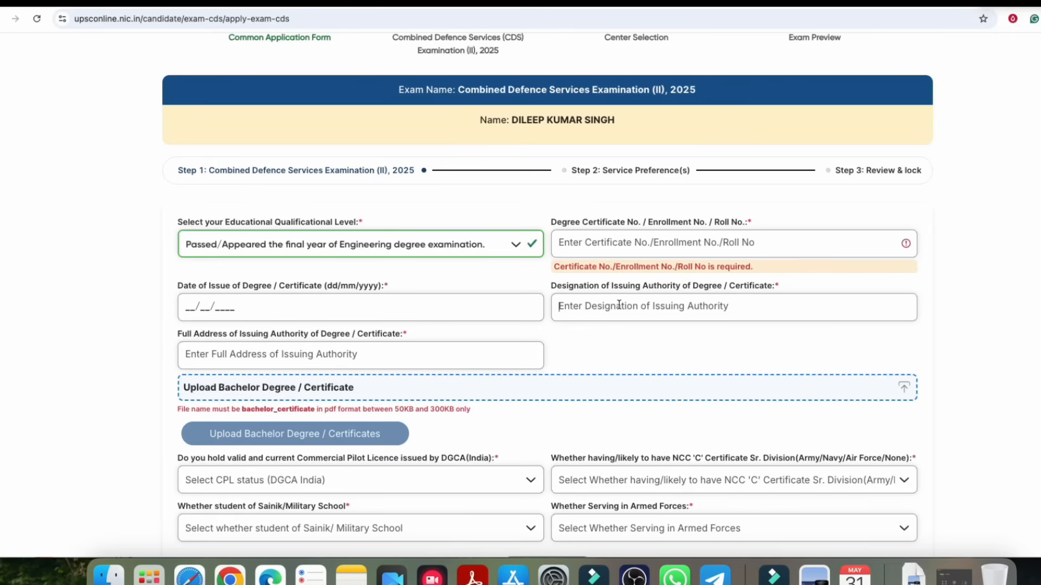
scroll(448, 304, down, 2)
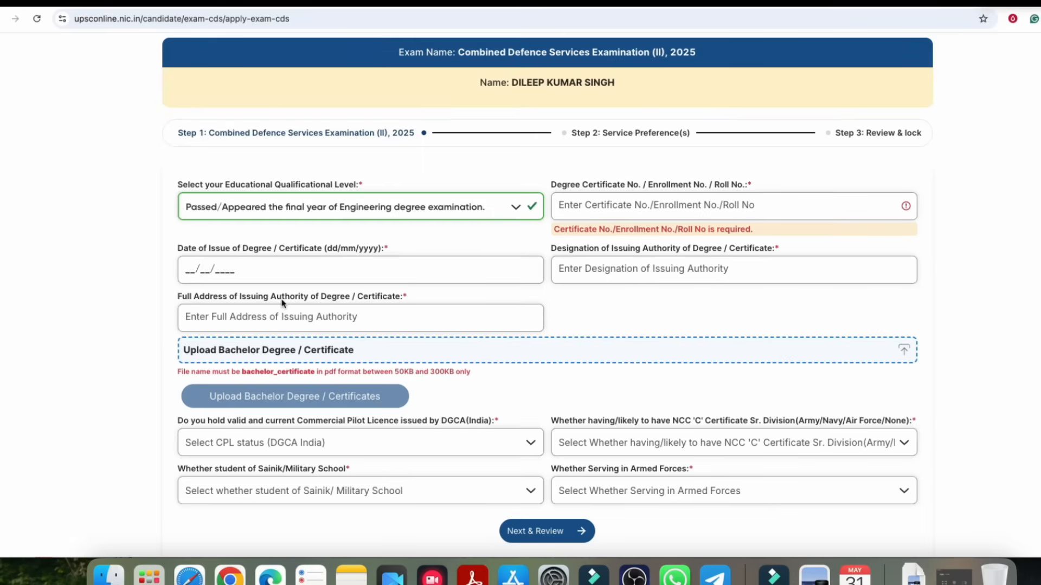
click(314, 322)
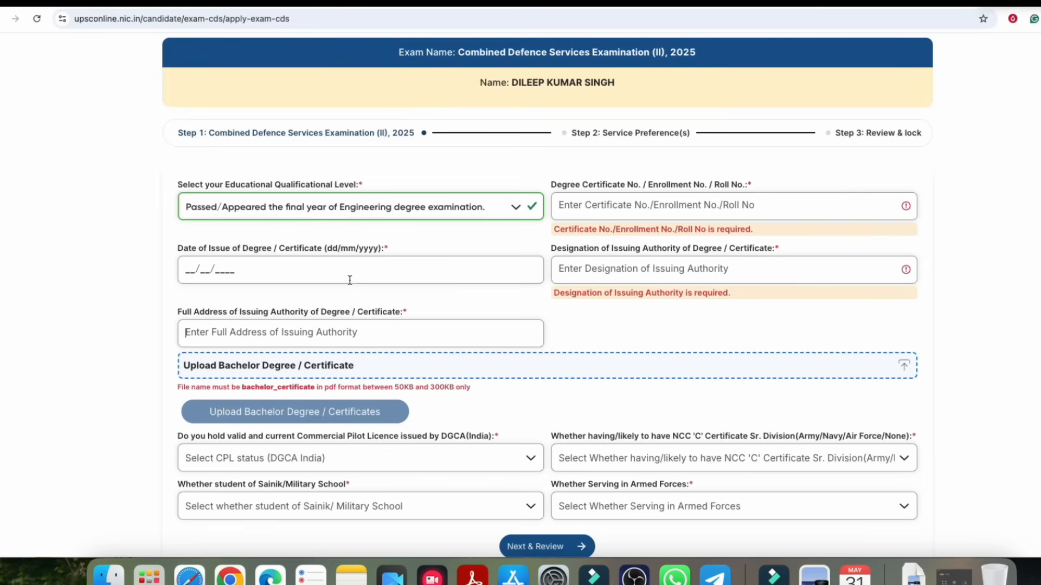
scroll(350, 280, down, 3)
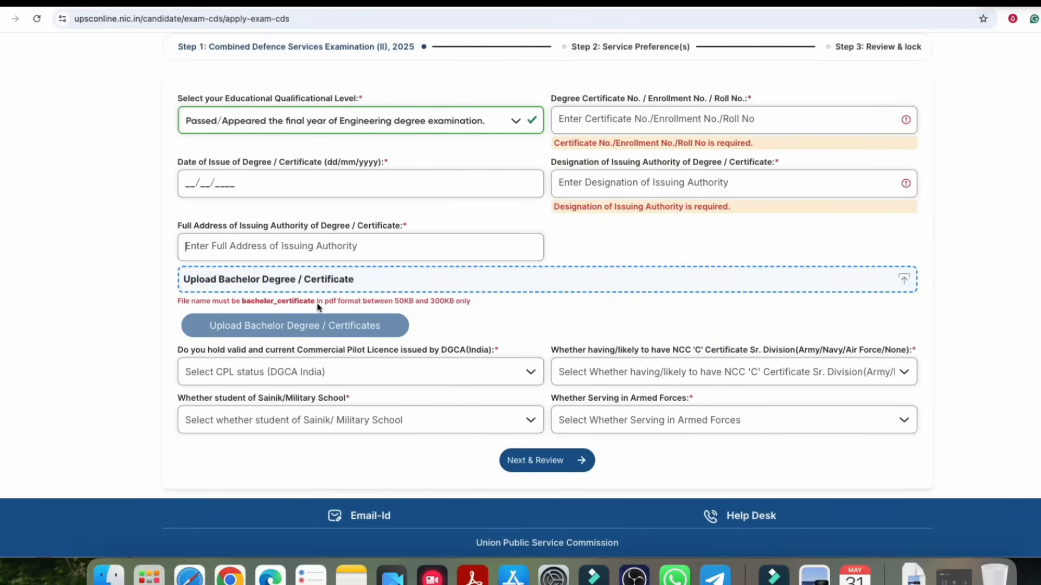
click(245, 305)
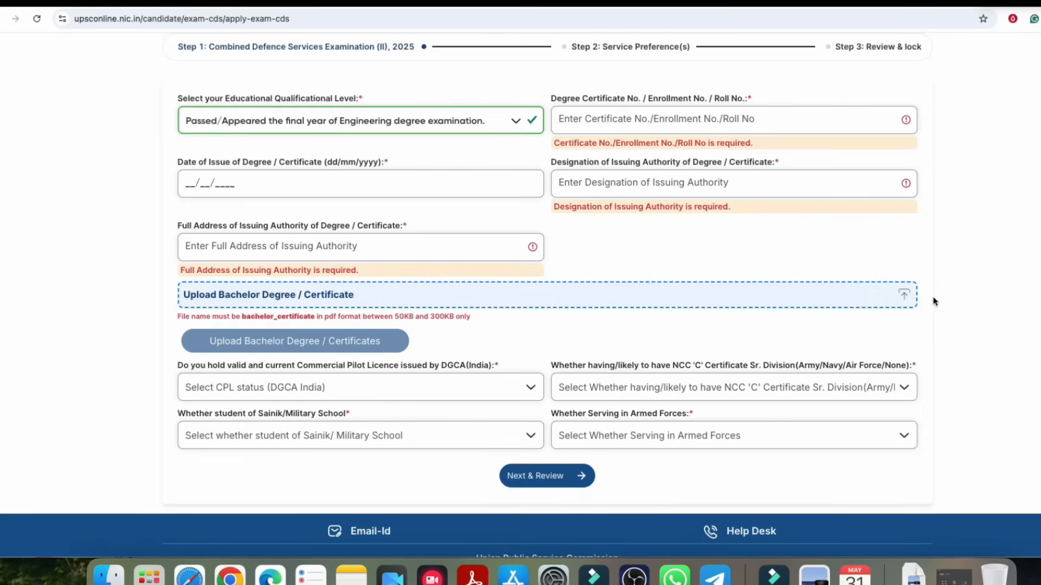
Answer No for holding a DGCA Commercial Pilot Licence and None for the NCC 'C' Certificate Senior Division.
scroll(382, 337, down, 1)
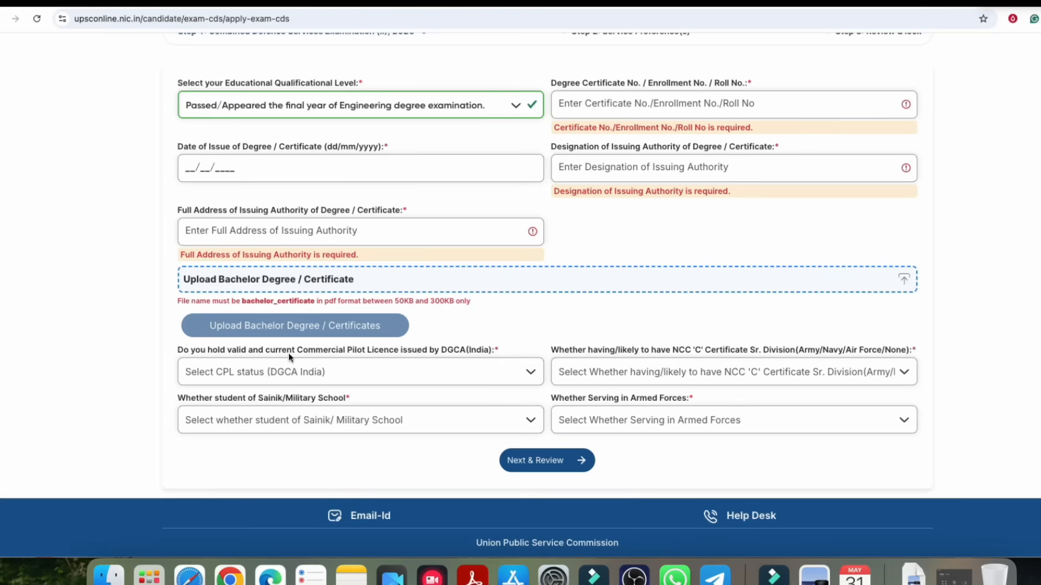
click(529, 372)
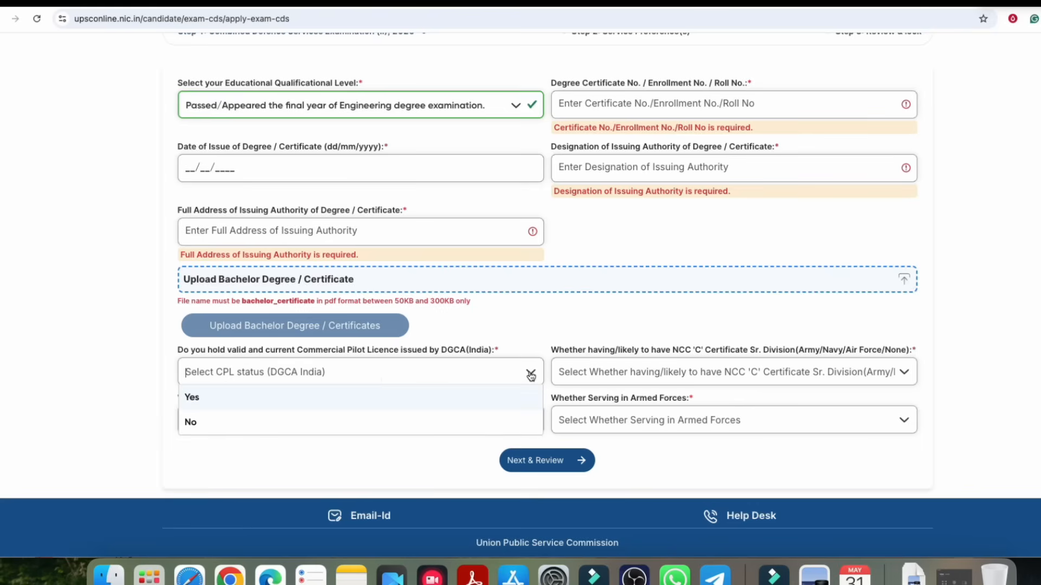
click(205, 423)
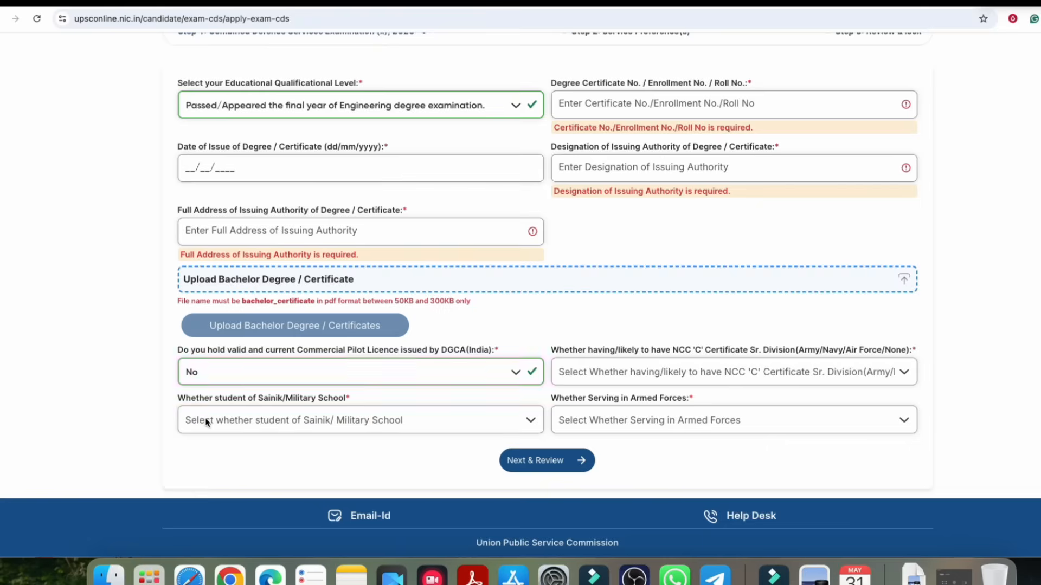
click(903, 371)
click(570, 473)
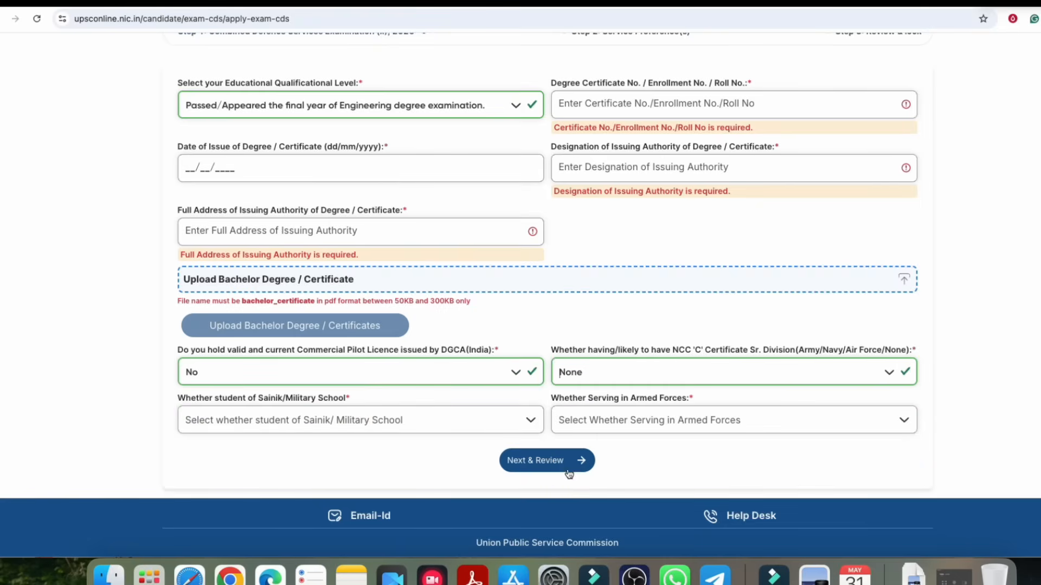
Answer No for Sainik/Military School student and for serving in the Armed Forces, and proceed to the service preferences.
click(531, 421)
click(234, 476)
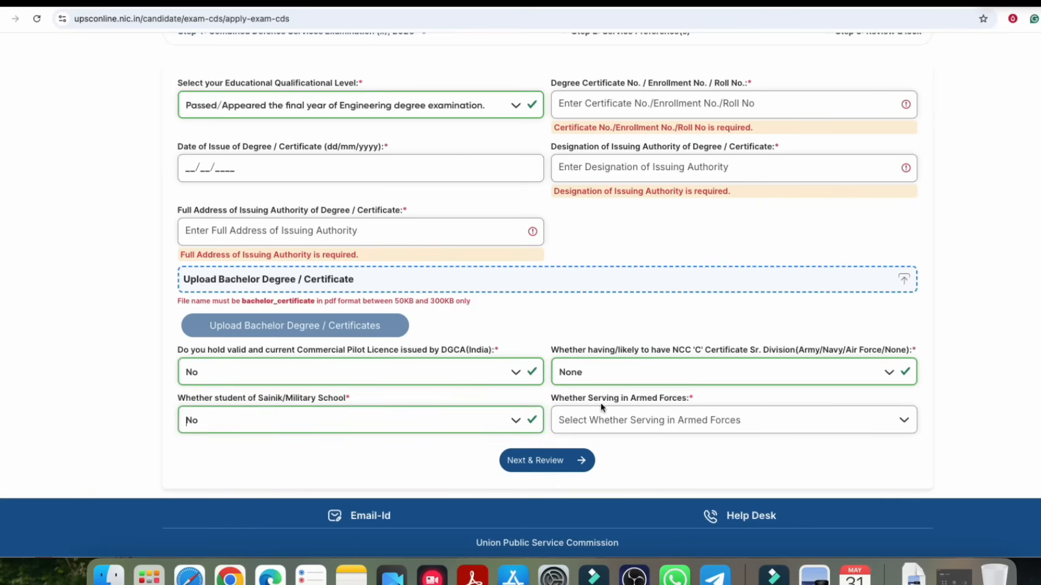
click(910, 427)
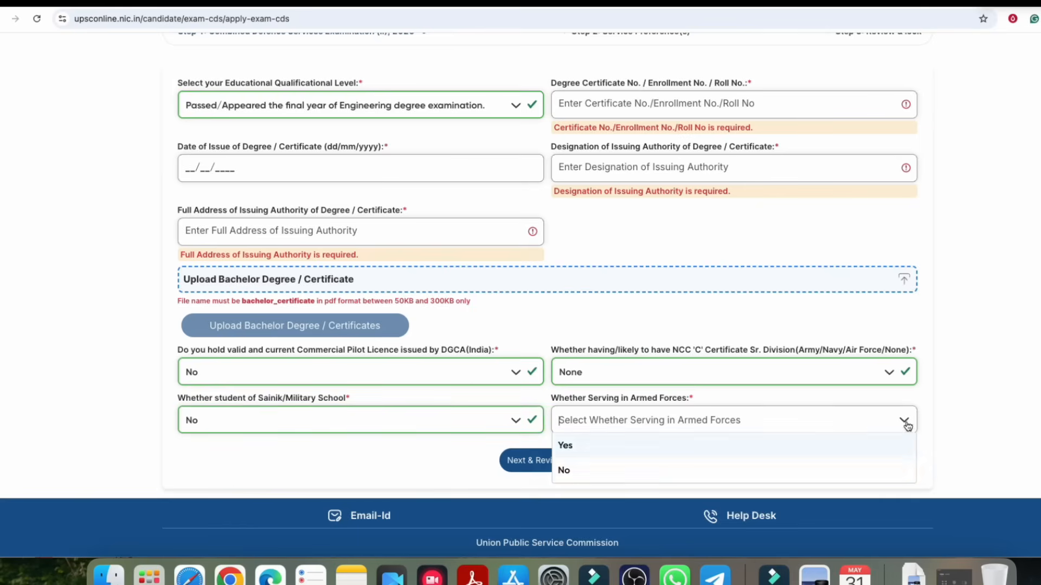
click(630, 474)
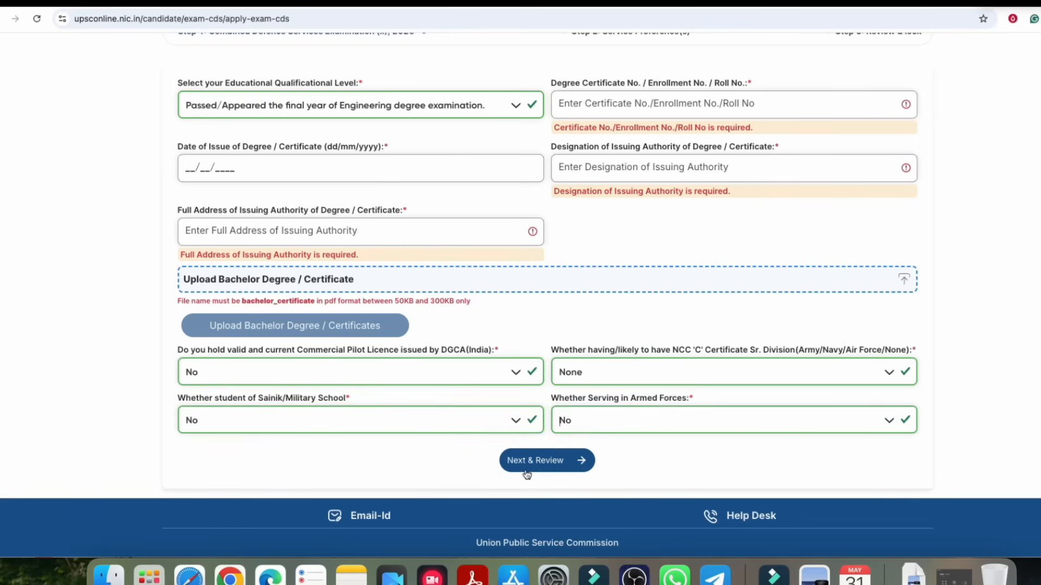
click(558, 468)
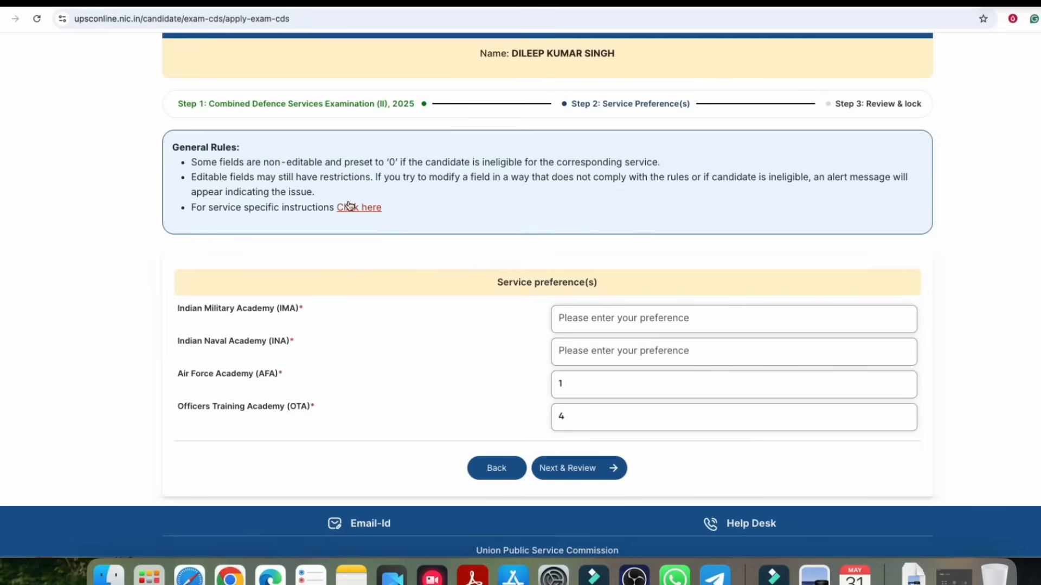
Open the service-specific instructions, read the allowed preference values and conditions for IMA, INA, AFA and OTA, and close them.
click(363, 207)
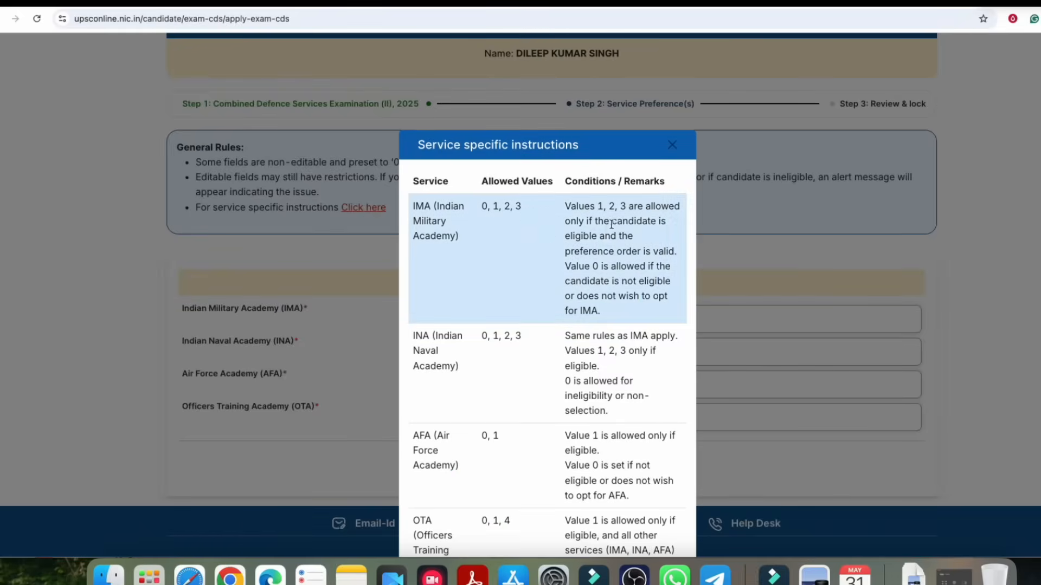
scroll(602, 295, down, 3)
scroll(574, 375, down, 3)
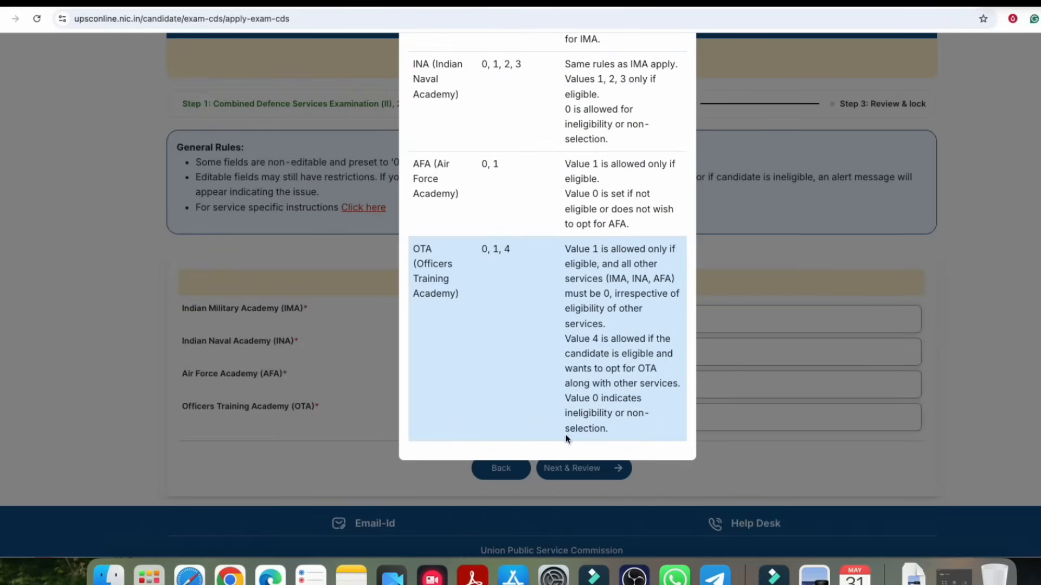
scroll(552, 401, up, 6)
click(676, 144)
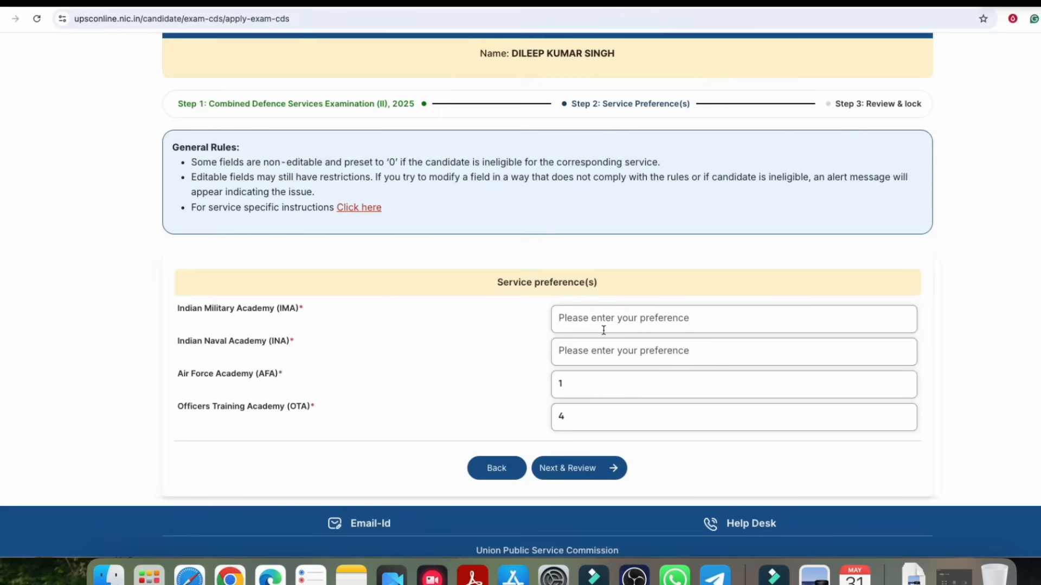
Enter preference 1 for Indian Military Academy and 0 for Indian Naval Academy, and try 2 for Air Force Academy.
text(1)
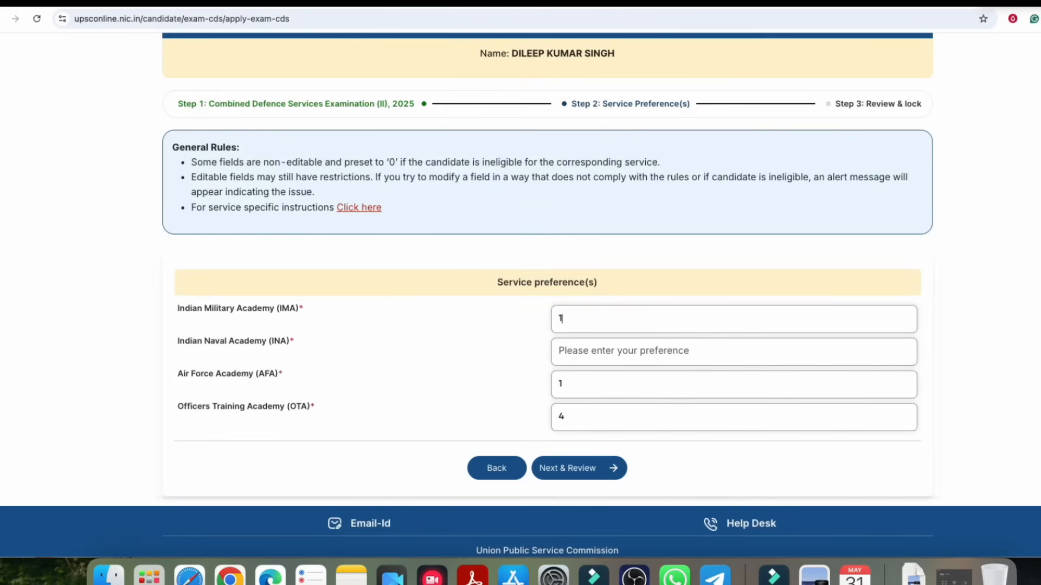
key(Tab)
text(0)
key(Tab)
text(2)
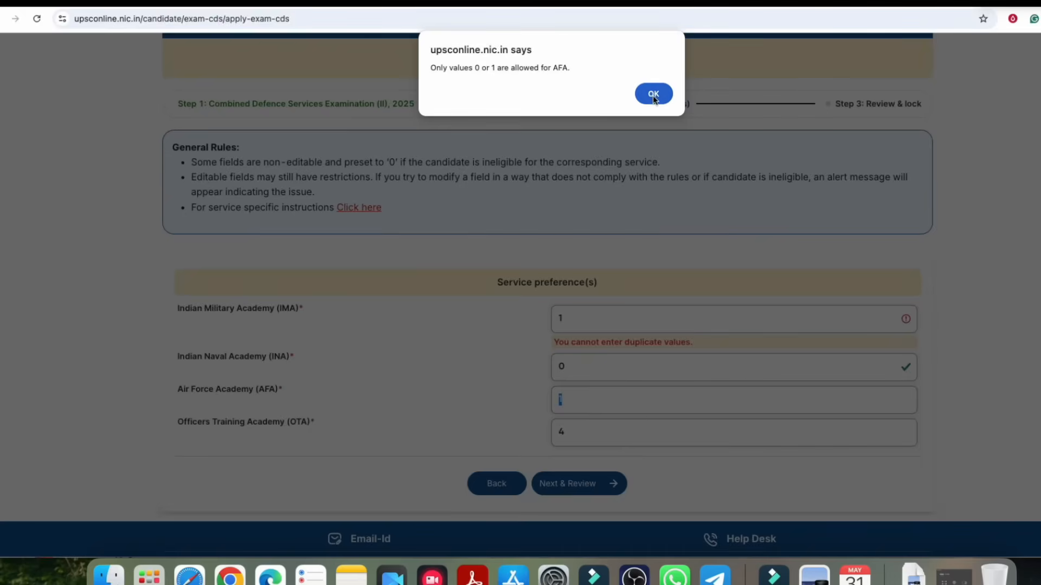
click(640, 97)
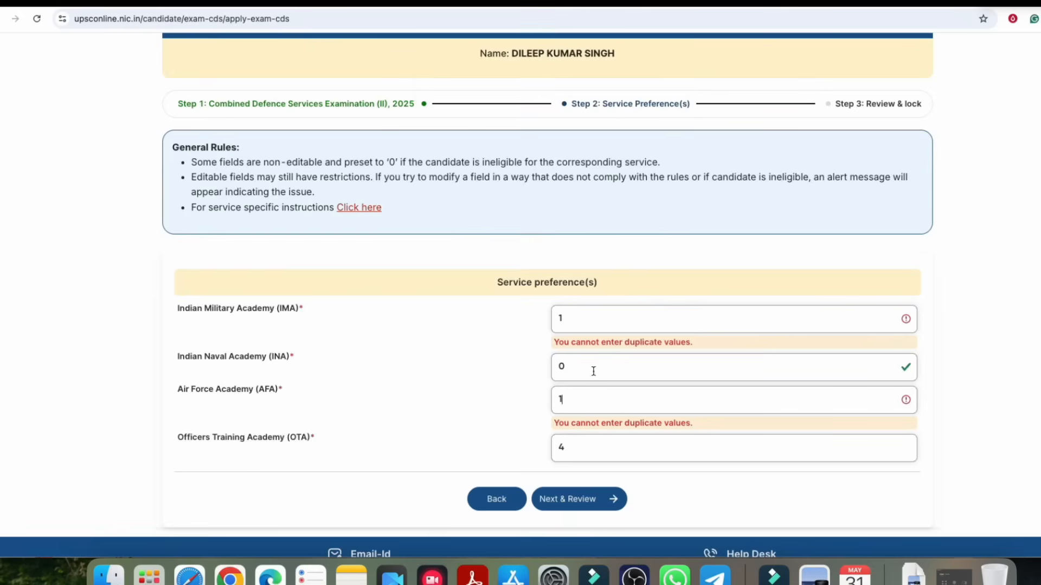
Try preference values 3 and 2 for the Officers Training Academy and dismiss the alerts.
drag(262, 391, 269, 391)
double_click(298, 437)
click(583, 453)
key(BackSpace)
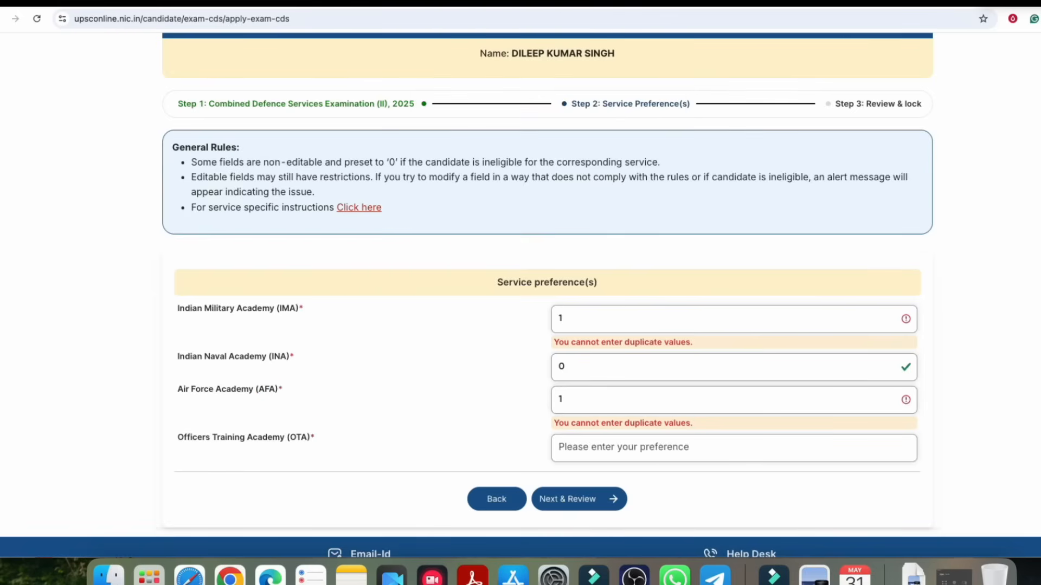
text(3)
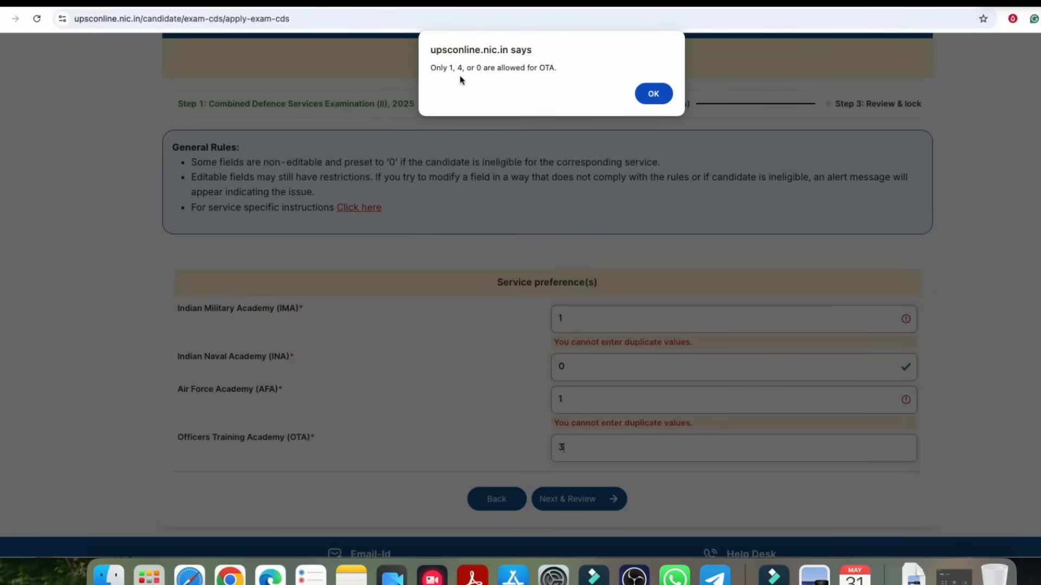
click(645, 93)
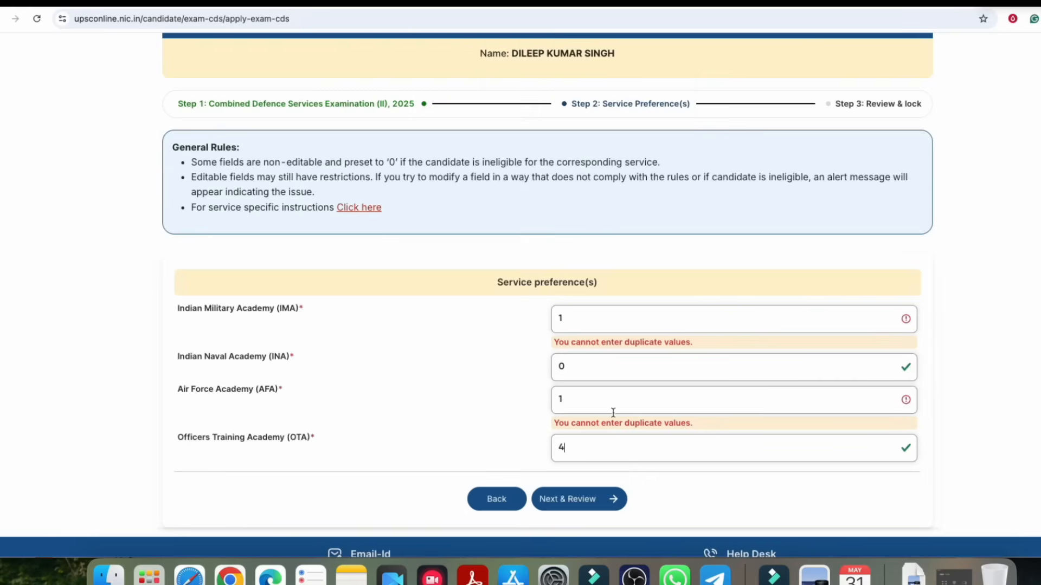
key(BackSpace)
text(2)
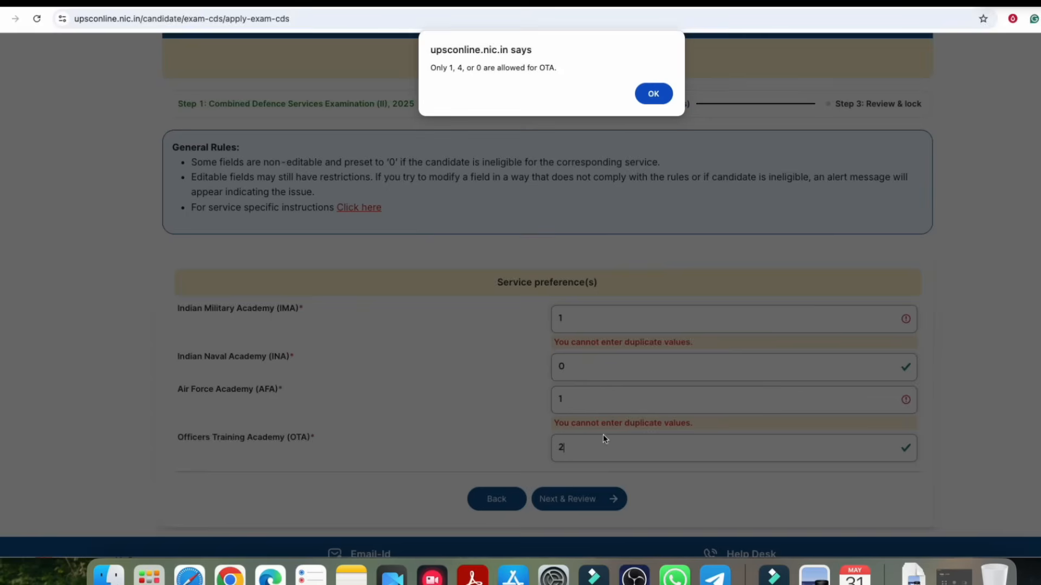
click(655, 97)
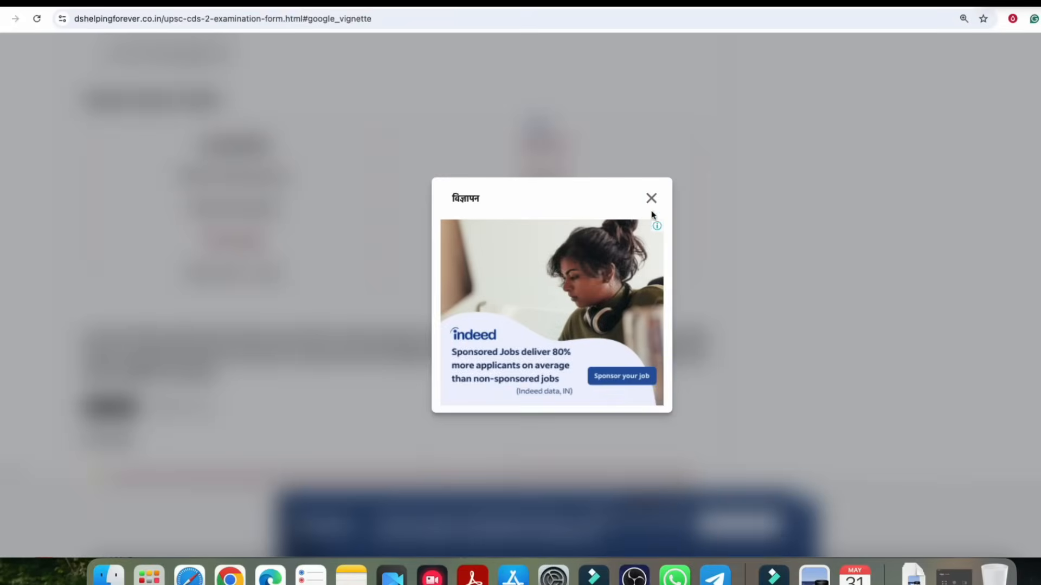
On the dshelpingforever.co.in CDS II form page, close the advertisement and read the eligibility for IMA & OTA, Naval Academy and Airforce.
click(653, 198)
scroll(473, 333, up, 5)
scroll(474, 333, up, 15)
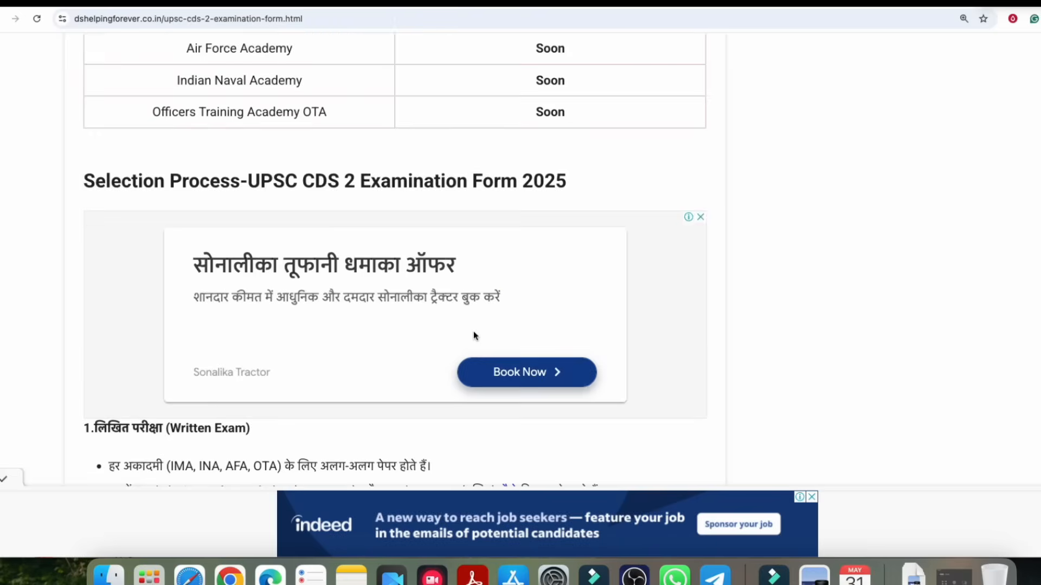
click(254, 295)
drag(514, 284, 583, 290)
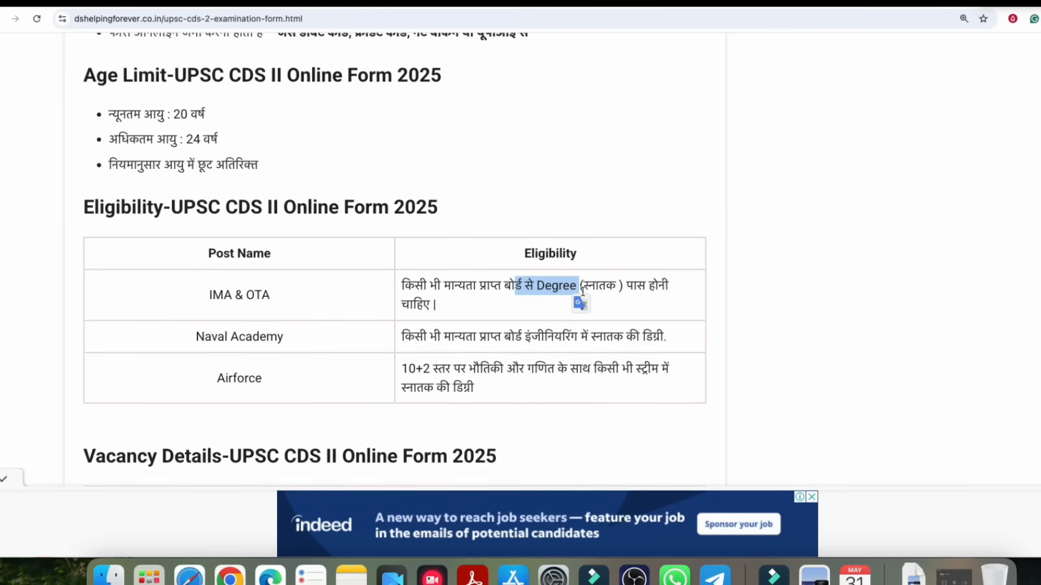
drag(232, 337, 252, 337)
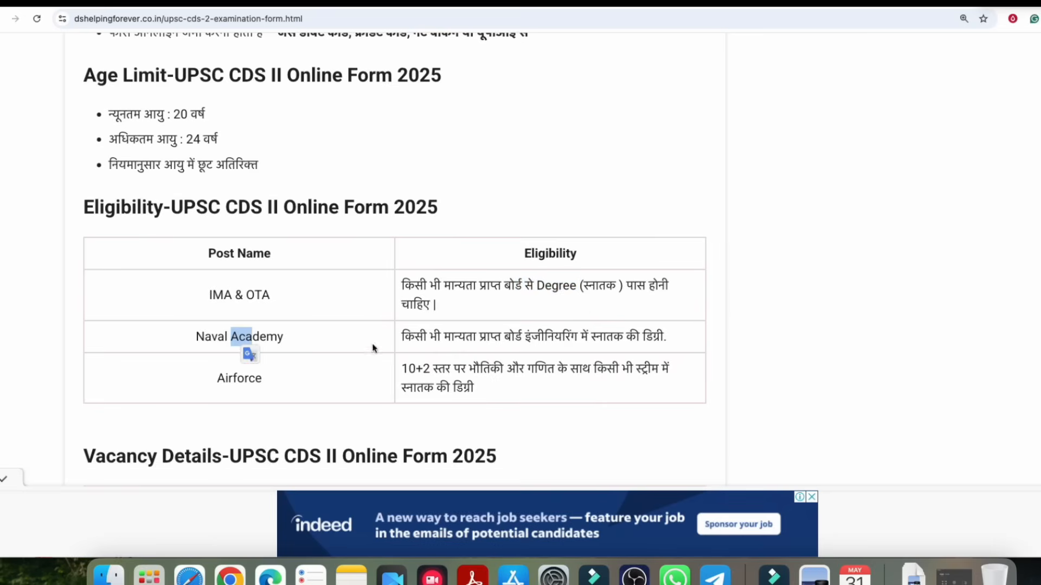
click(587, 338)
drag(590, 337, 626, 337)
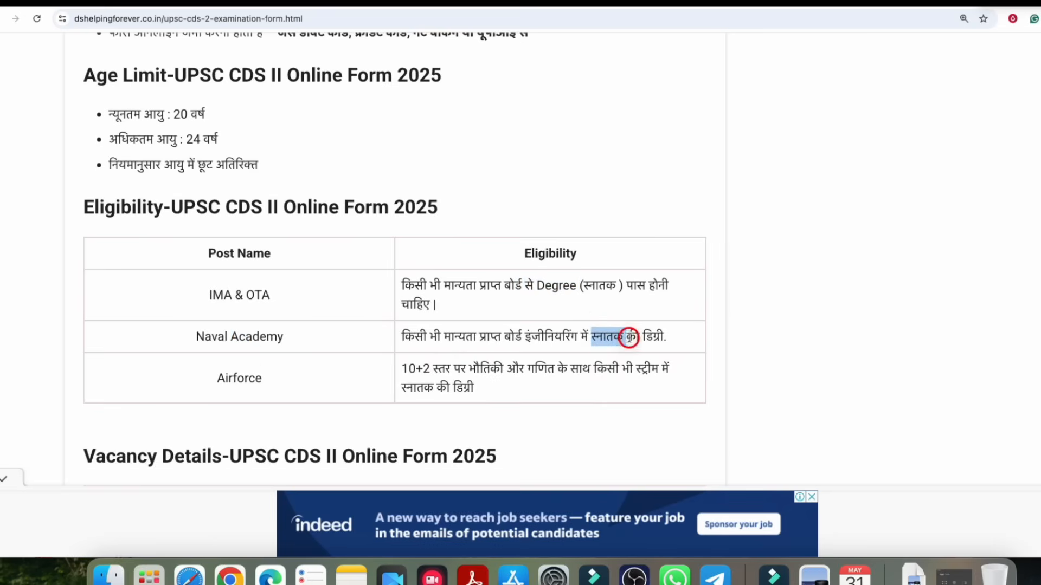
drag(262, 377, 238, 377)
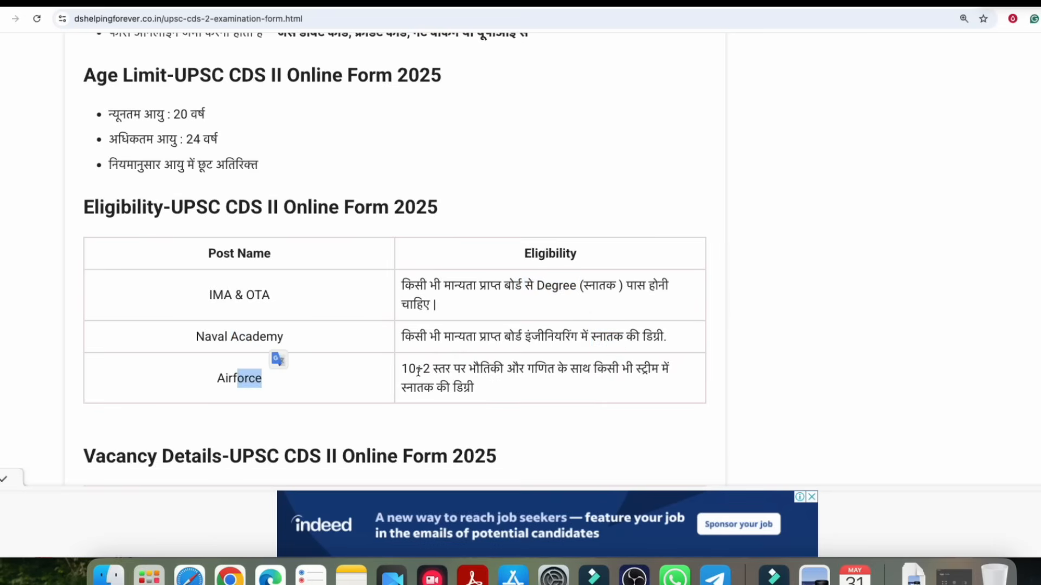
drag(418, 372, 518, 372)
click(520, 372)
click(650, 372)
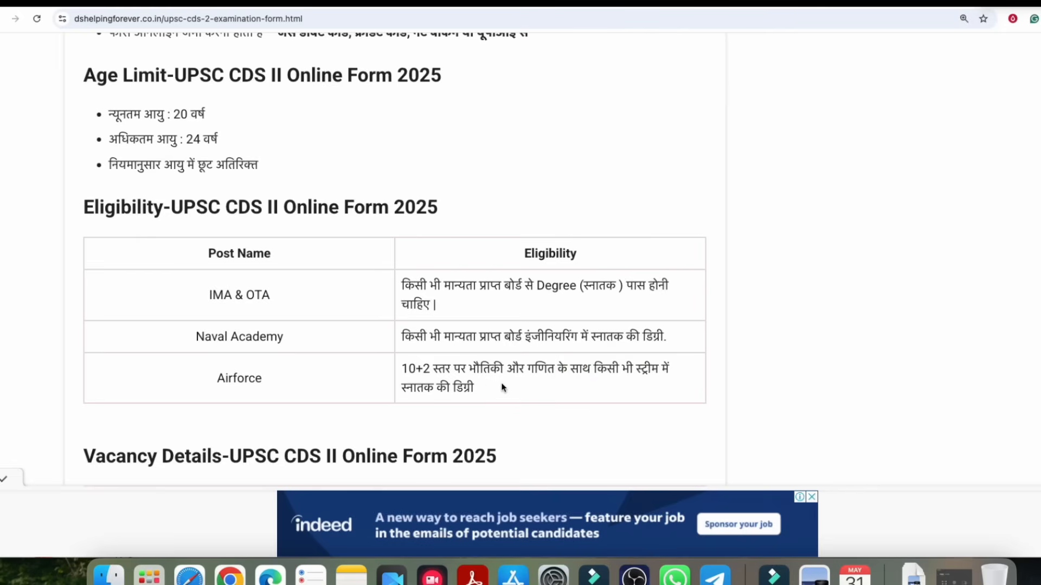
Return to the CDS application form, set the Indian Military Academy preference to 0, and proceed to the review.
click(663, 15)
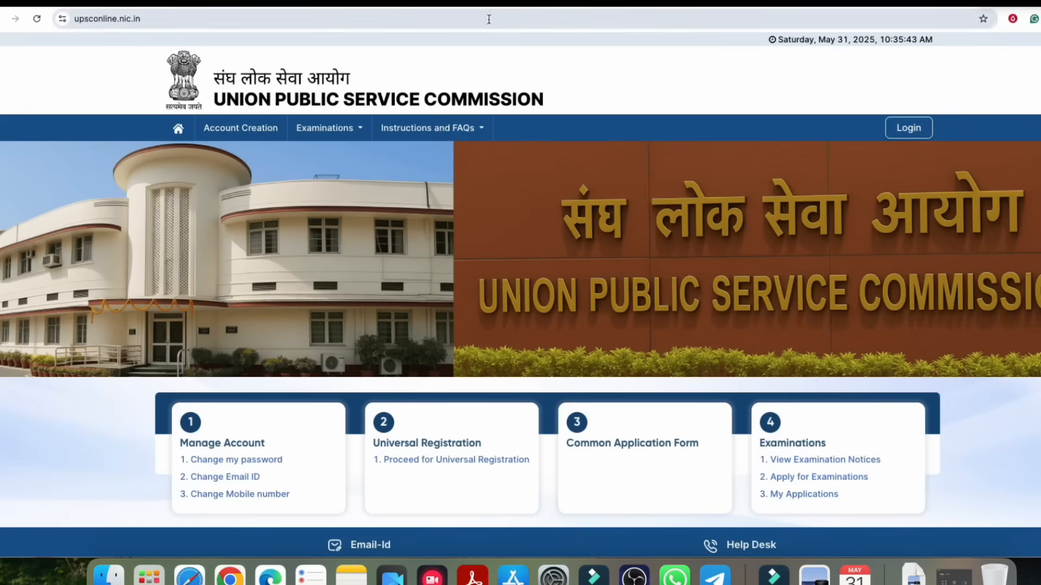
click(410, 3)
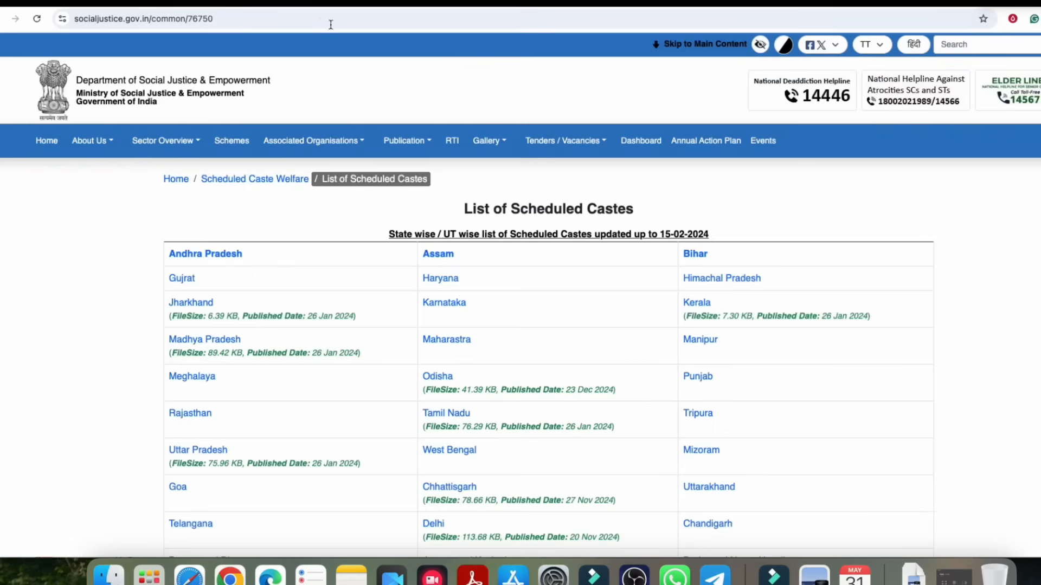
click(298, 5)
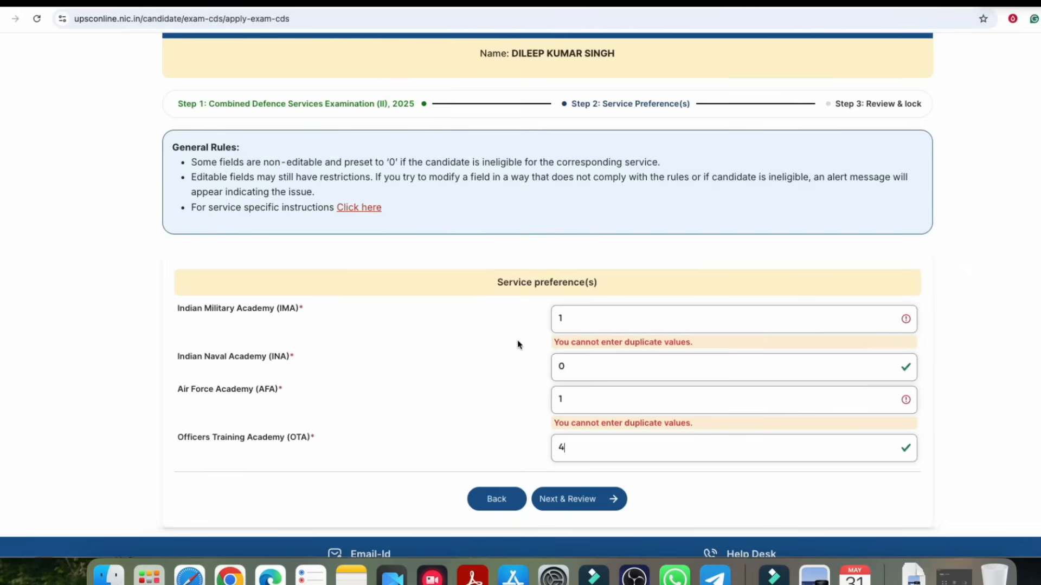
click(566, 499)
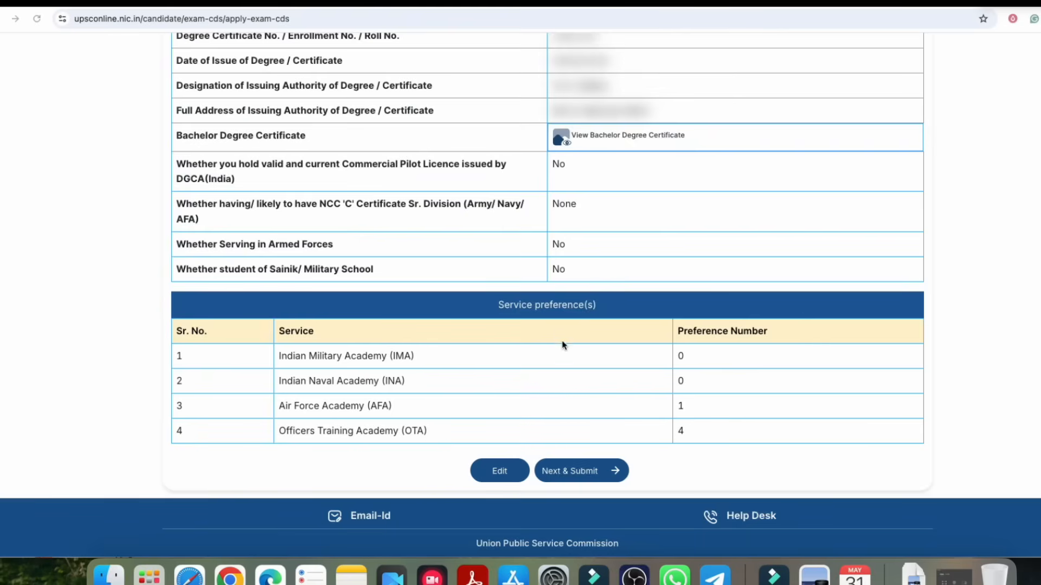
Review the educational profile and service preferences, submit them, and confirm that they are final.
scroll(563, 350, up, 7)
scroll(548, 235, down, 1)
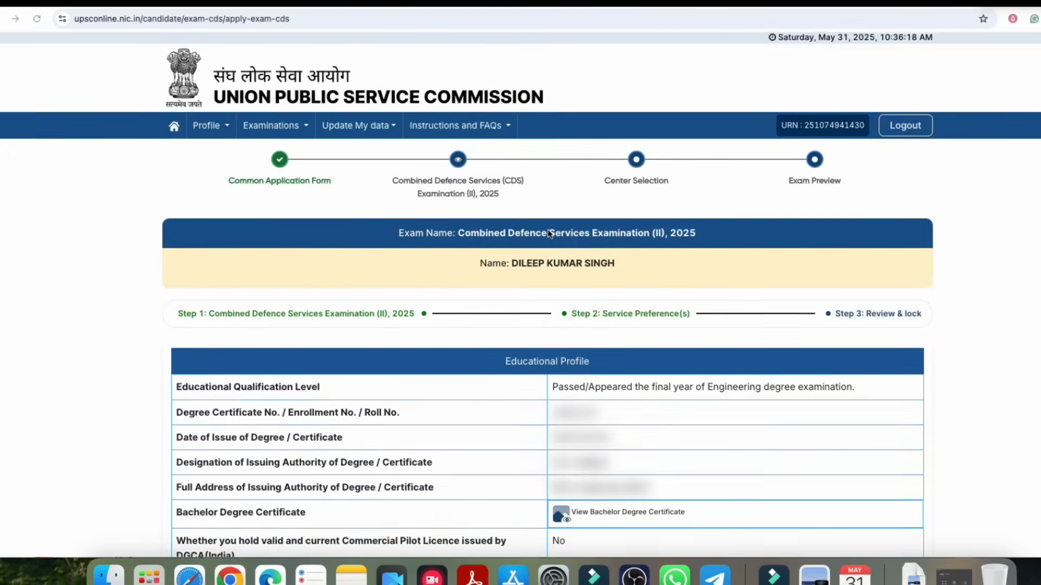
scroll(548, 235, down, 5)
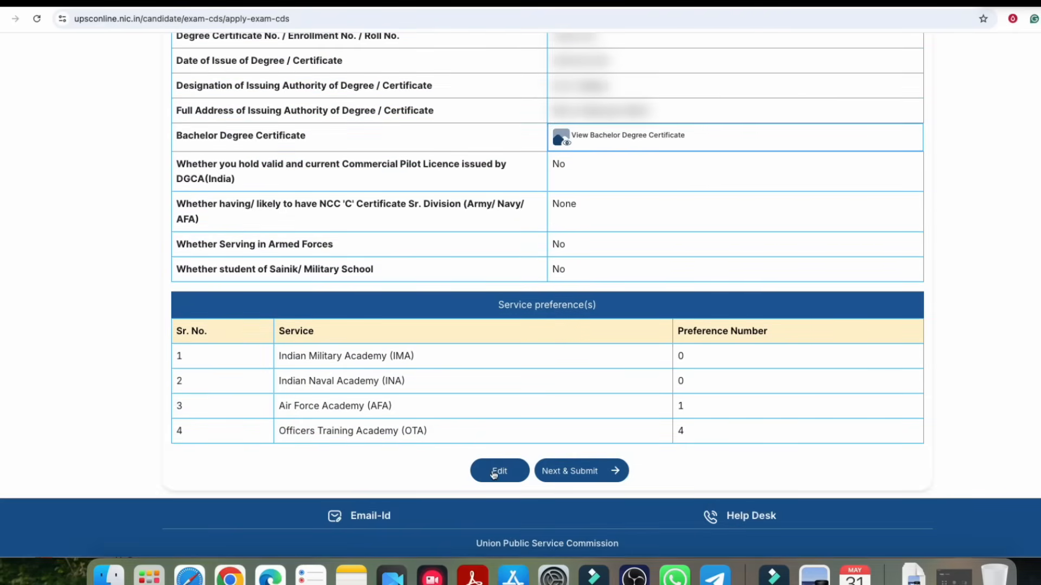
click(601, 482)
click(538, 370)
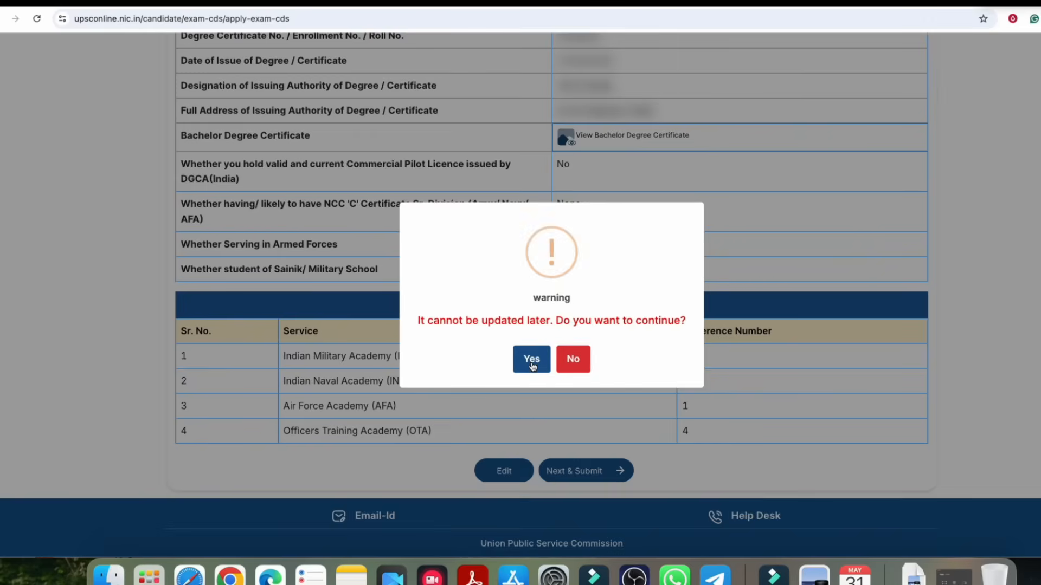
click(532, 366)
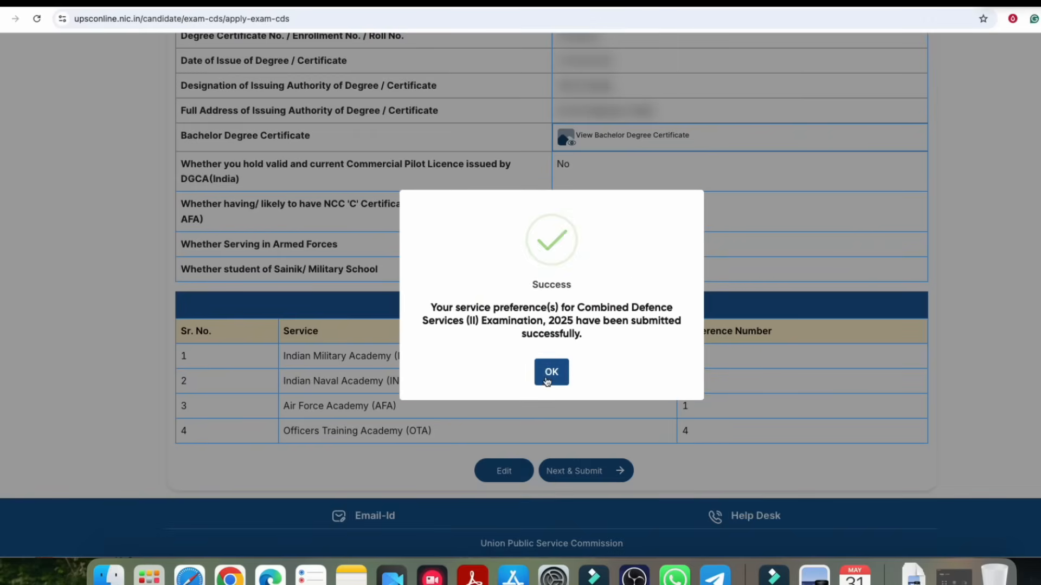
click(547, 381)
Select Kolkata as the examination centre and proceed to the review.
click(284, 256)
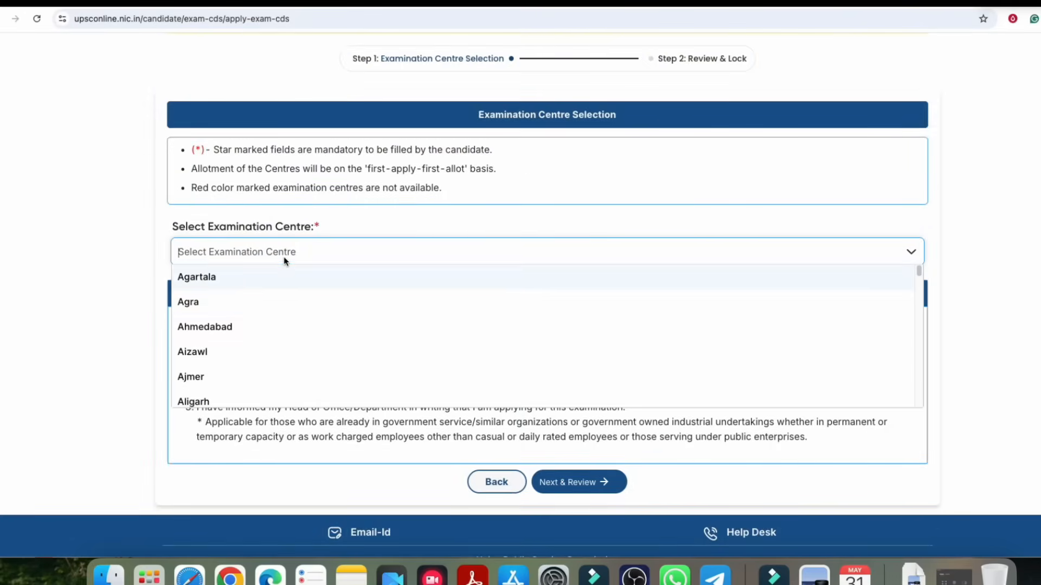
scroll(267, 346, down, 10)
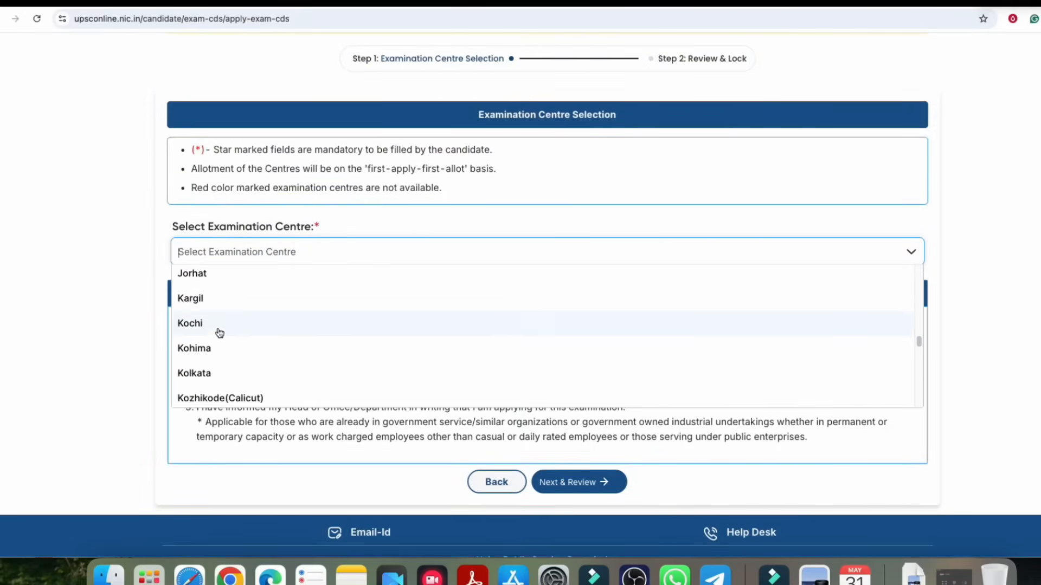
click(230, 381)
scroll(563, 475, down, 1)
click(578, 465)
Submit the examination centre details, agree to the declaration for final submission, and open the submitted application form.
scroll(583, 477, down, 5)
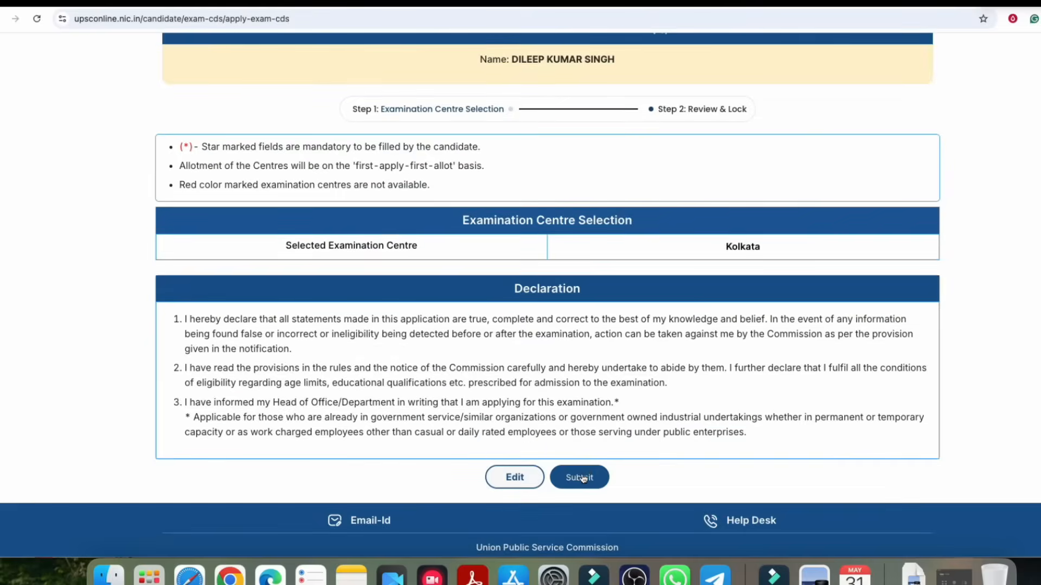
click(581, 477)
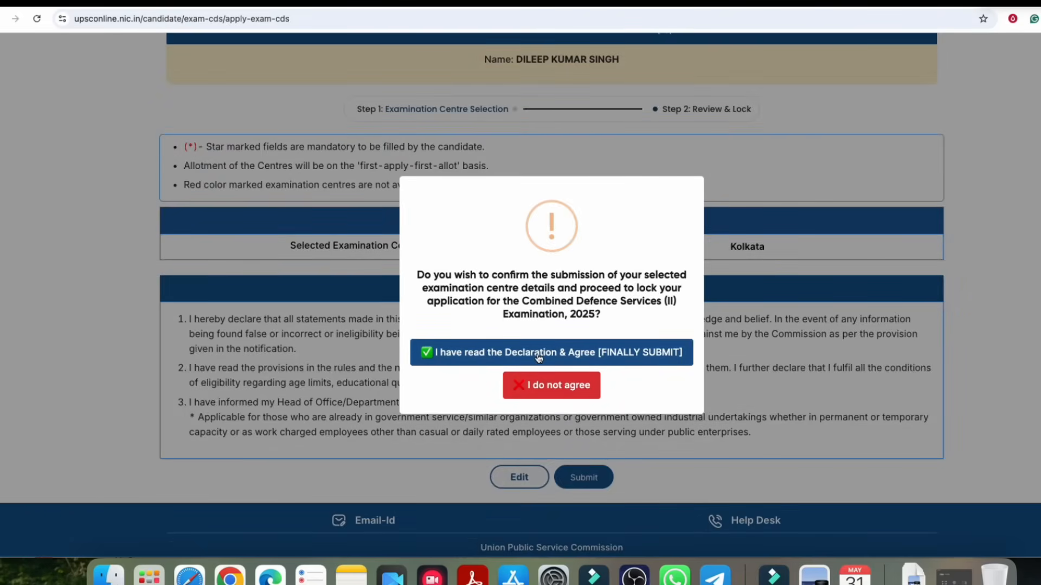
click(572, 355)
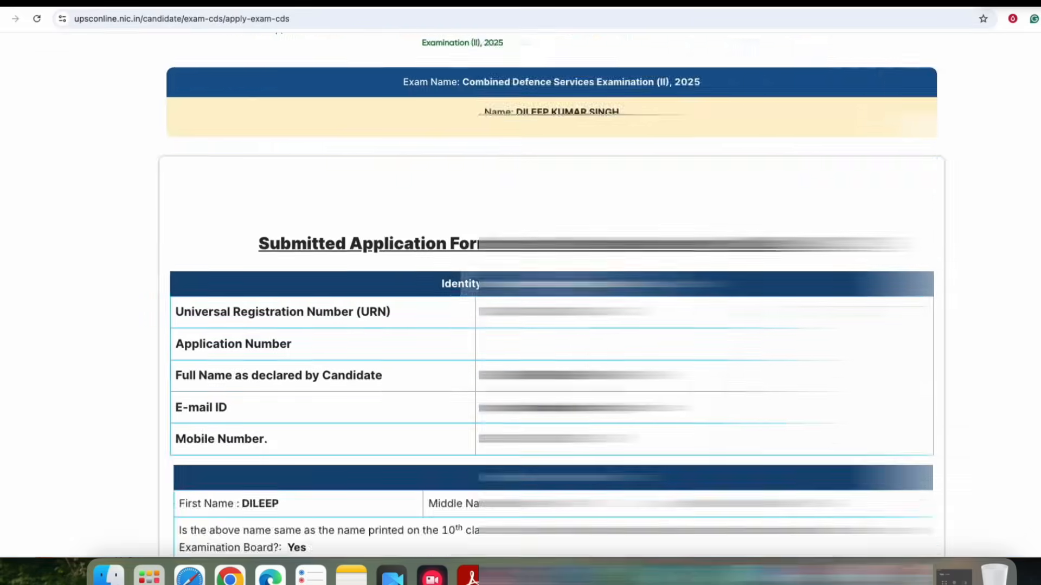
scroll(520, 325, up, 3)
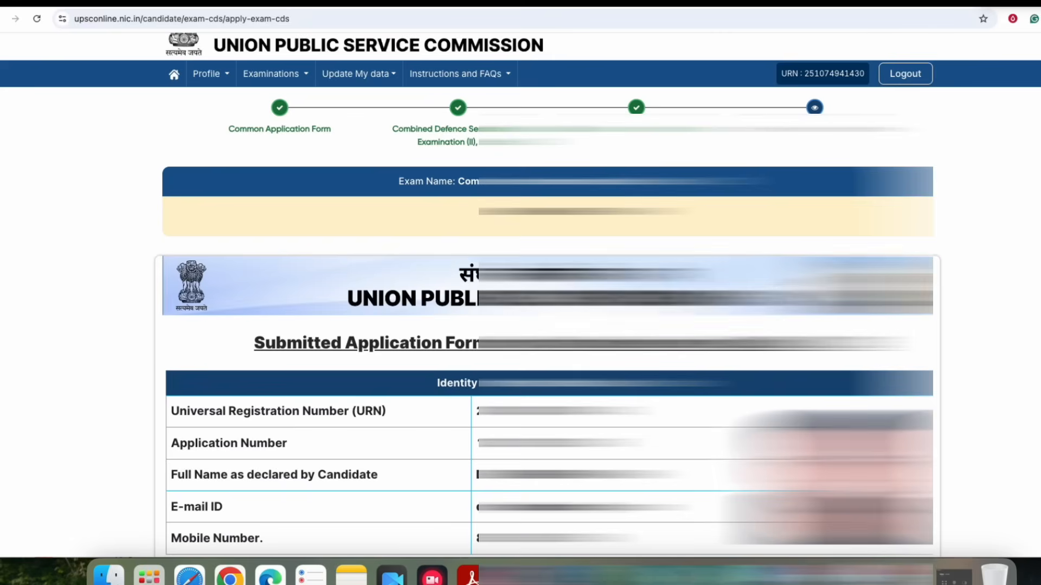